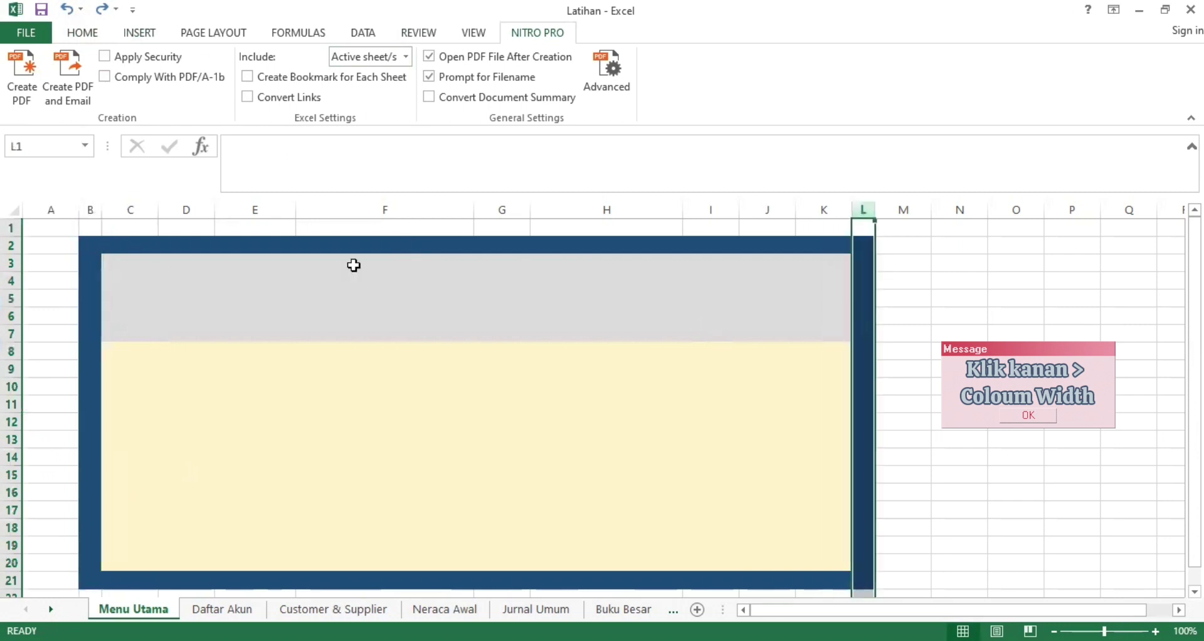
Set the width of column B to 3.
right_click(90, 211)
left_click(194, 421)
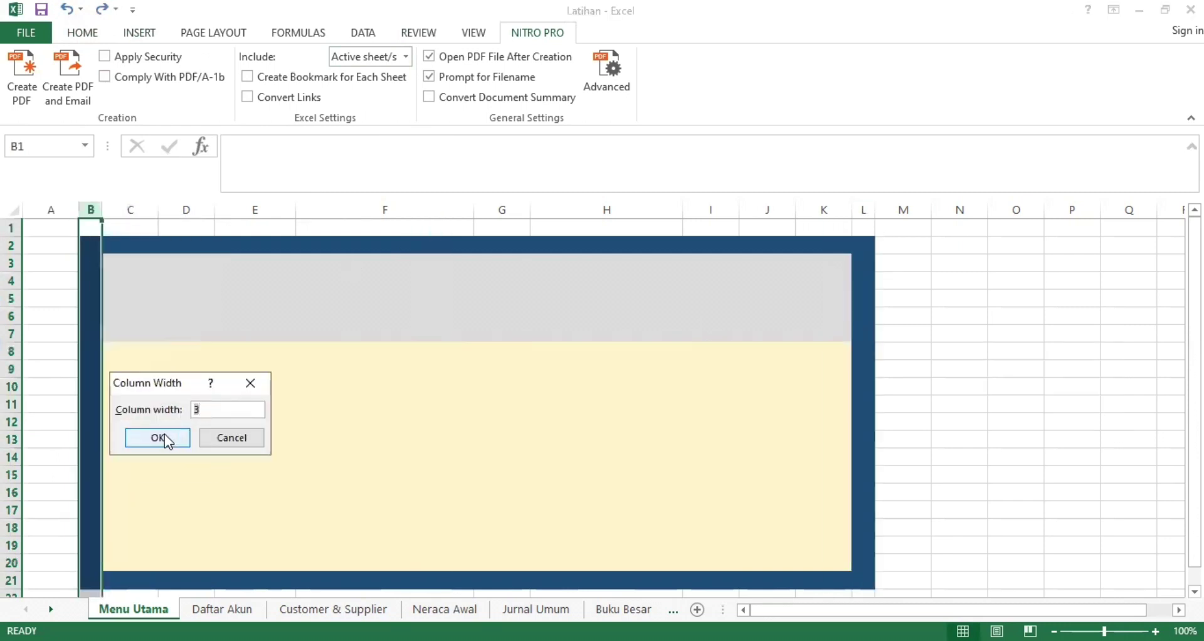
left_click(157, 437)
Change the font colour of the grey header block in C3:K7 to black.
left_click_drag(161, 271, 712, 335)
left_click(82, 33)
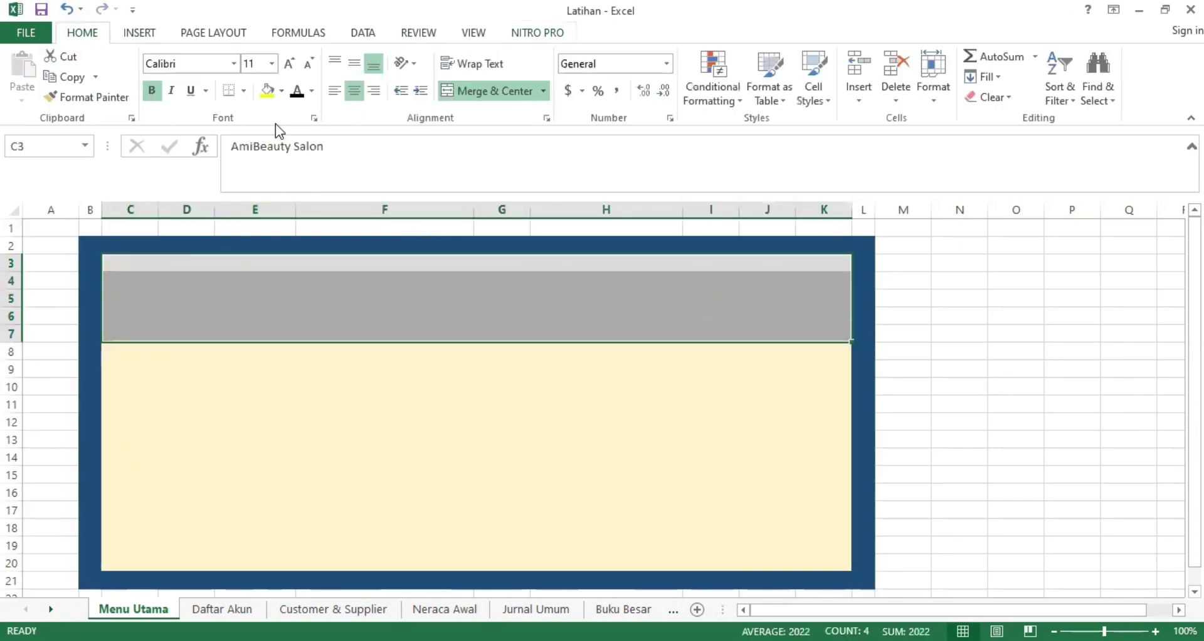
left_click(299, 91)
left_click(324, 267)
left_click(317, 280)
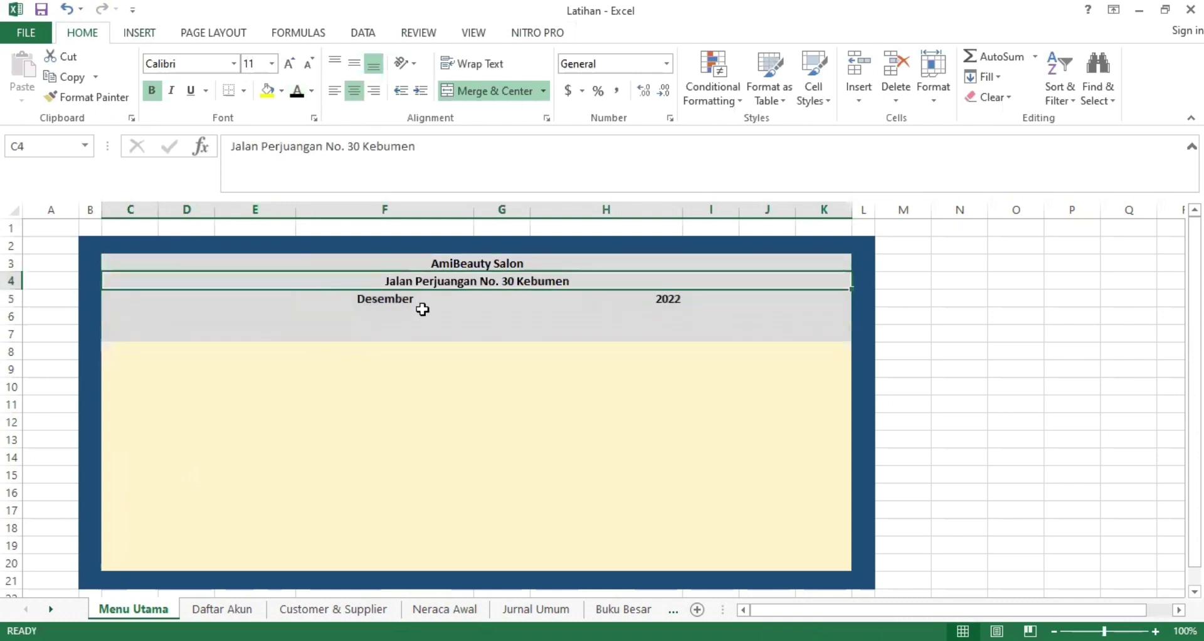
Apply list data validation with the month names as source to cell F5, and choose Desember from its dropdown.
left_click(394, 301)
left_click(363, 33)
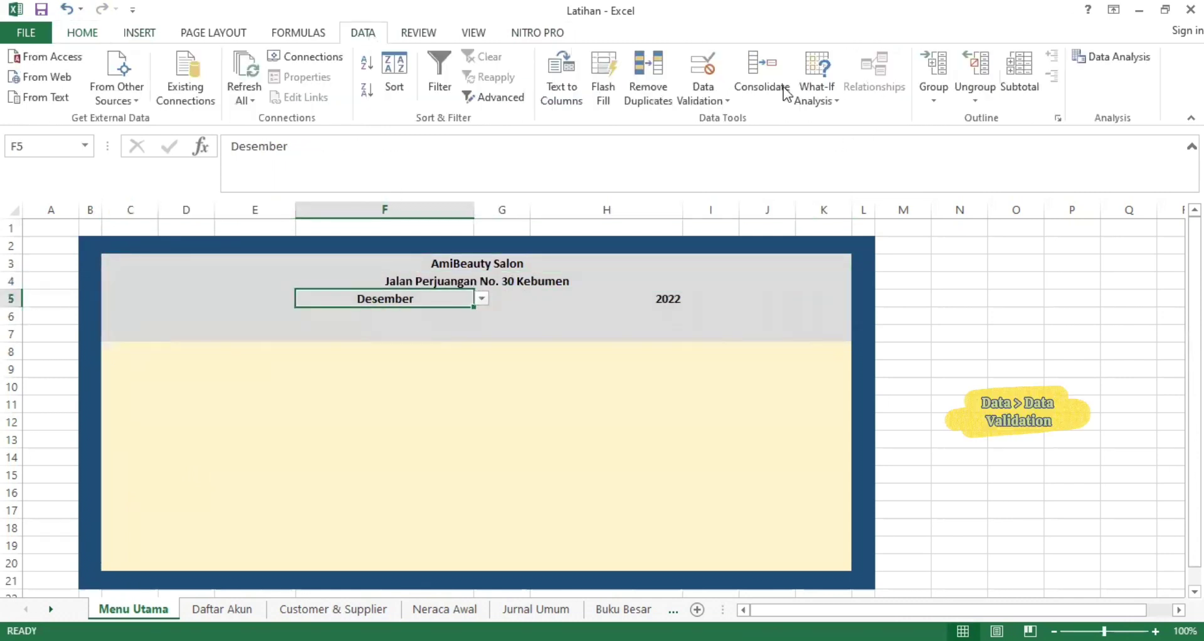
left_click(711, 70)
left_click(345, 288)
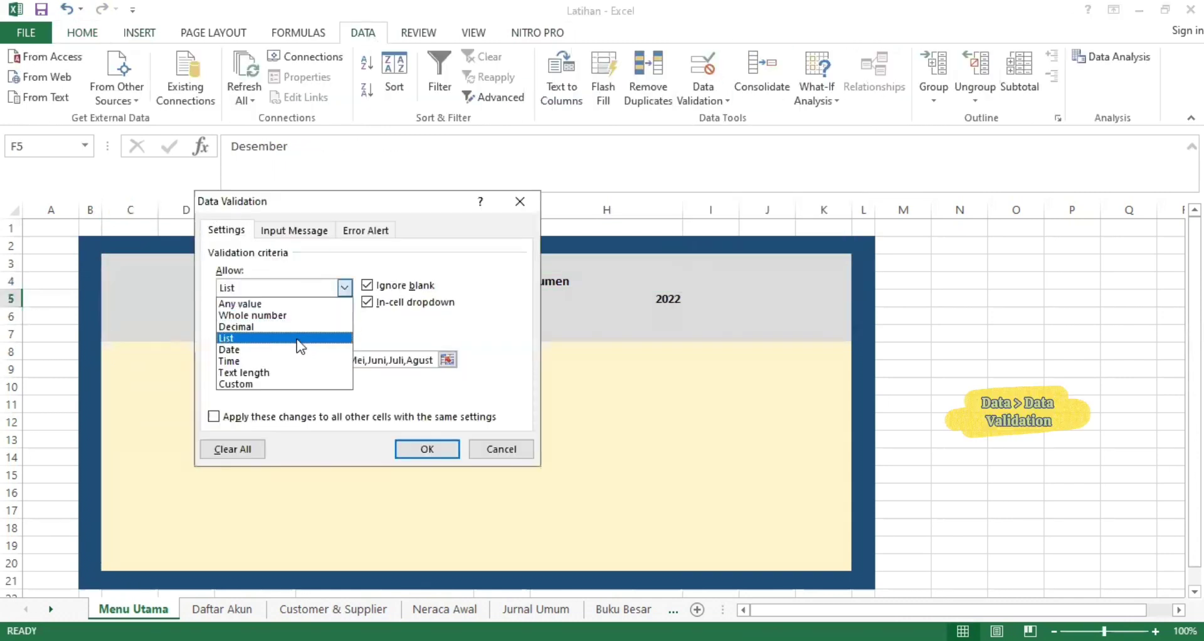
left_click(291, 340)
left_click(221, 361)
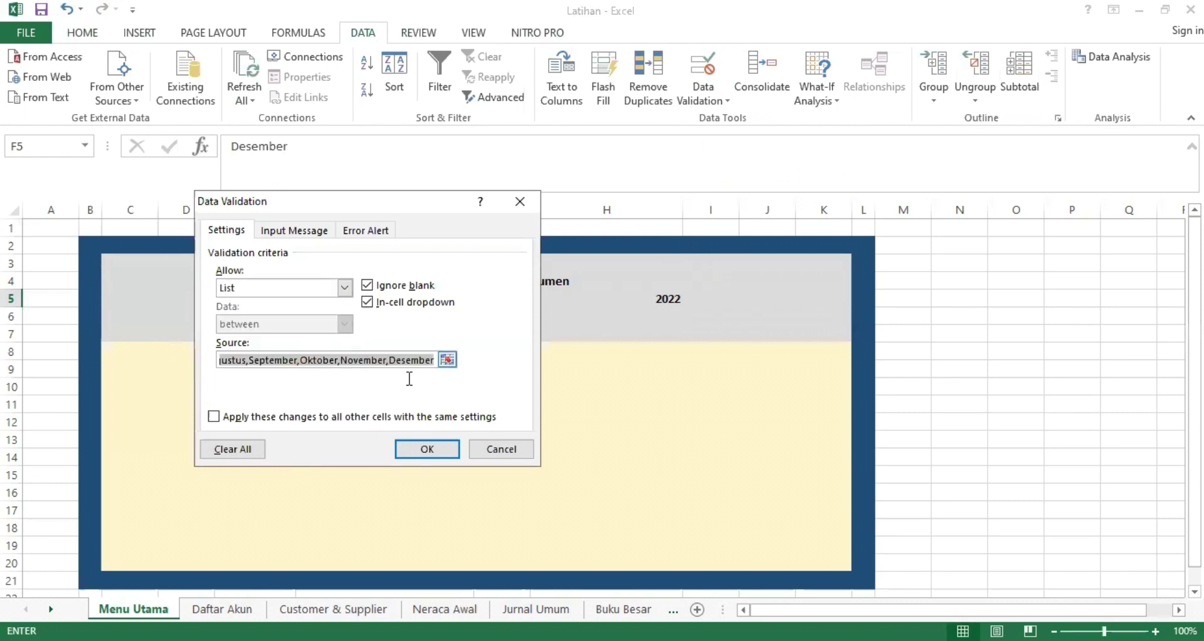
left_click(426, 449)
left_click(480, 299)
left_click(448, 394)
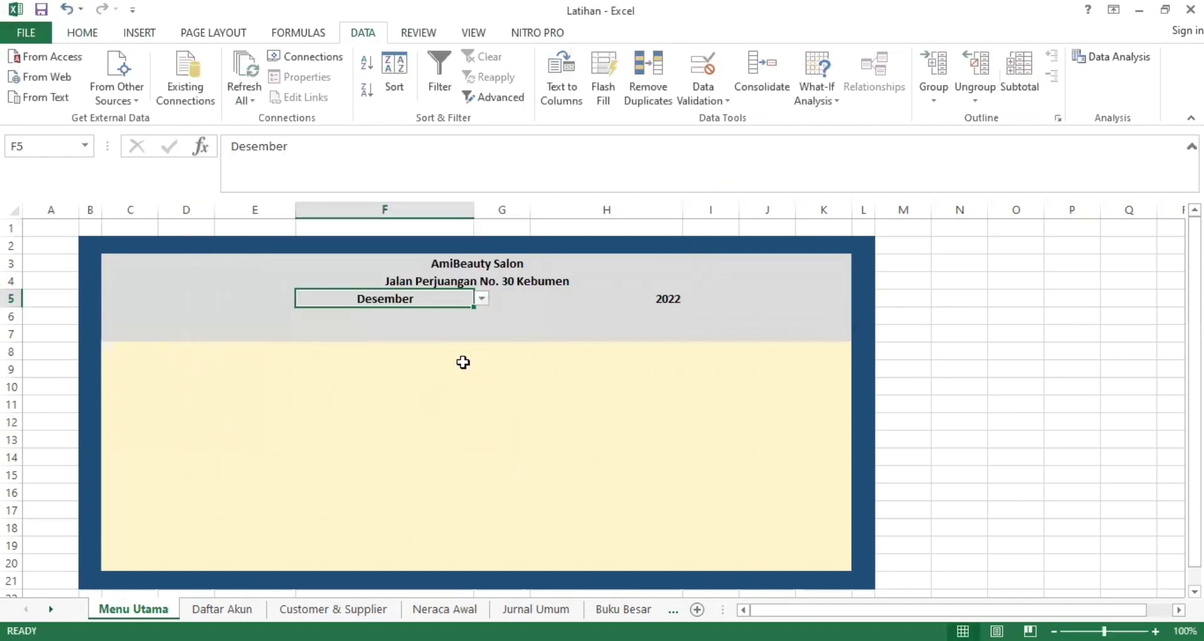
Change the font colour of the menu area C8:K20 on the Menu Utama sheet to black.
left_click(678, 295)
left_click_drag(130, 351, 823, 563)
left_click(82, 33)
left_click(297, 90)
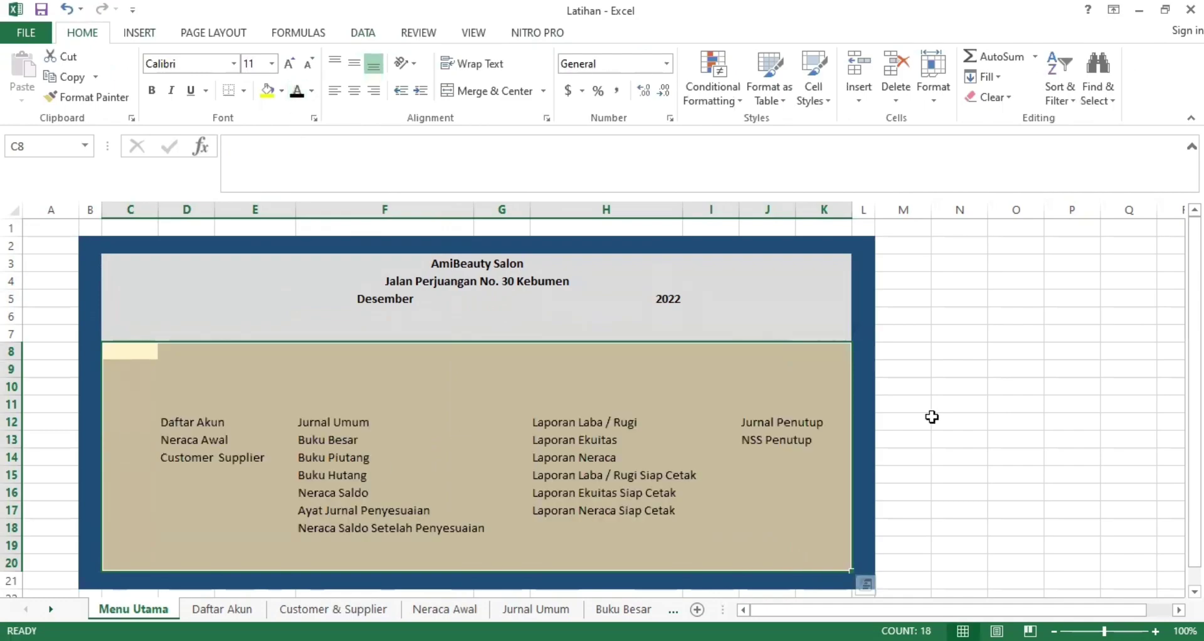
left_click(933, 417)
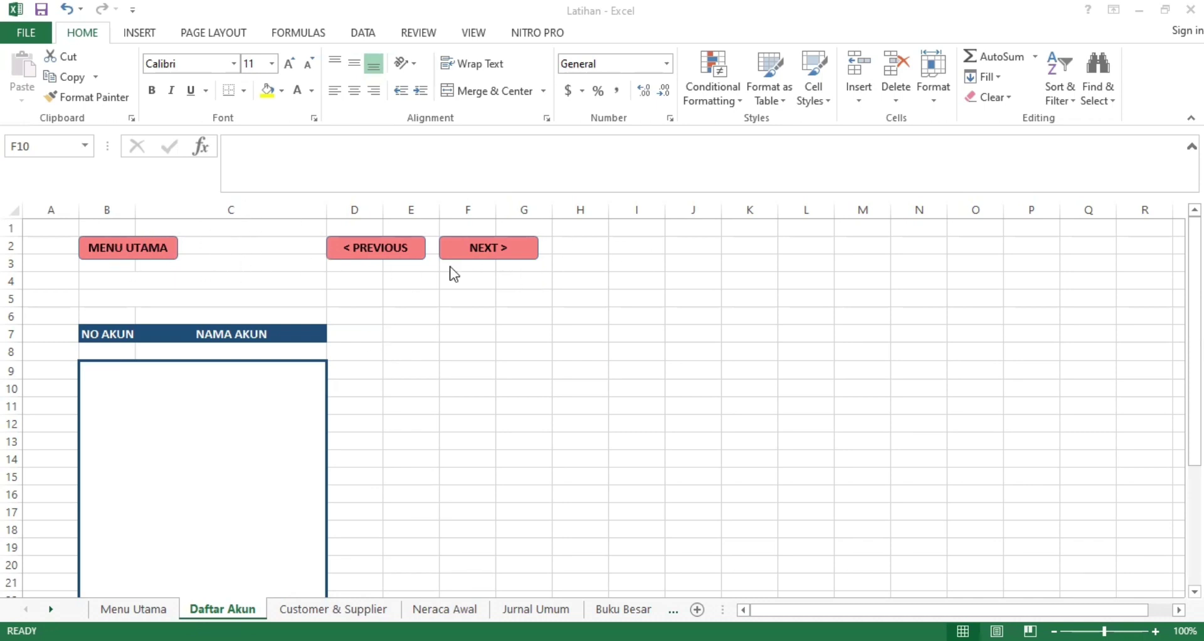
left_click(150, 34)
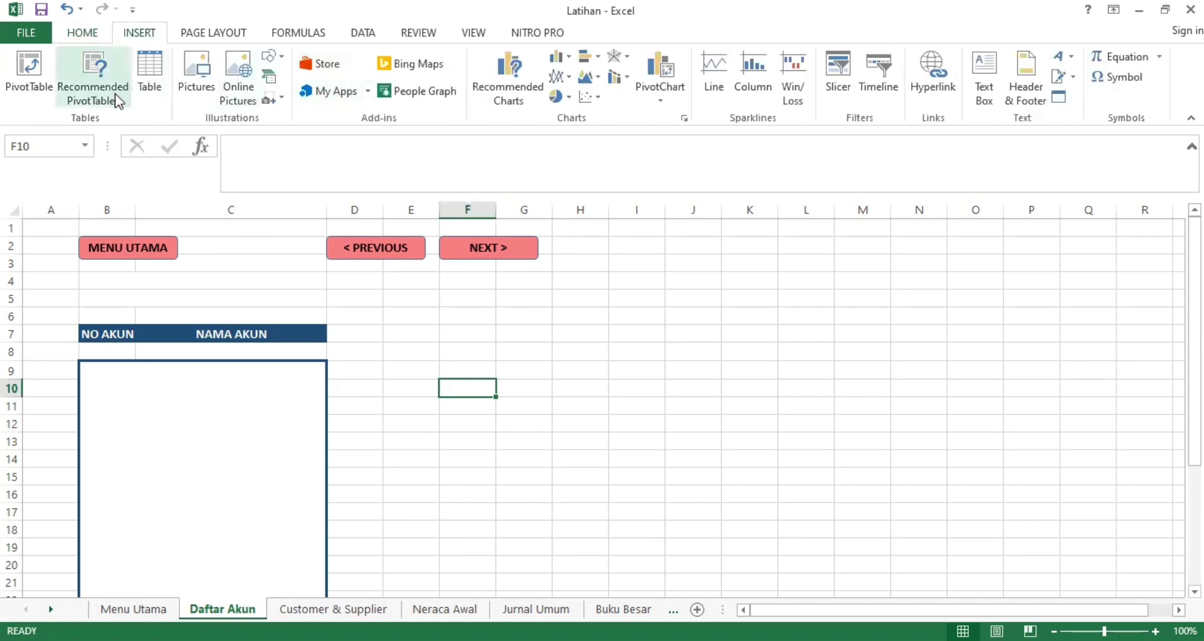
left_click(277, 57)
left_click(120, 252)
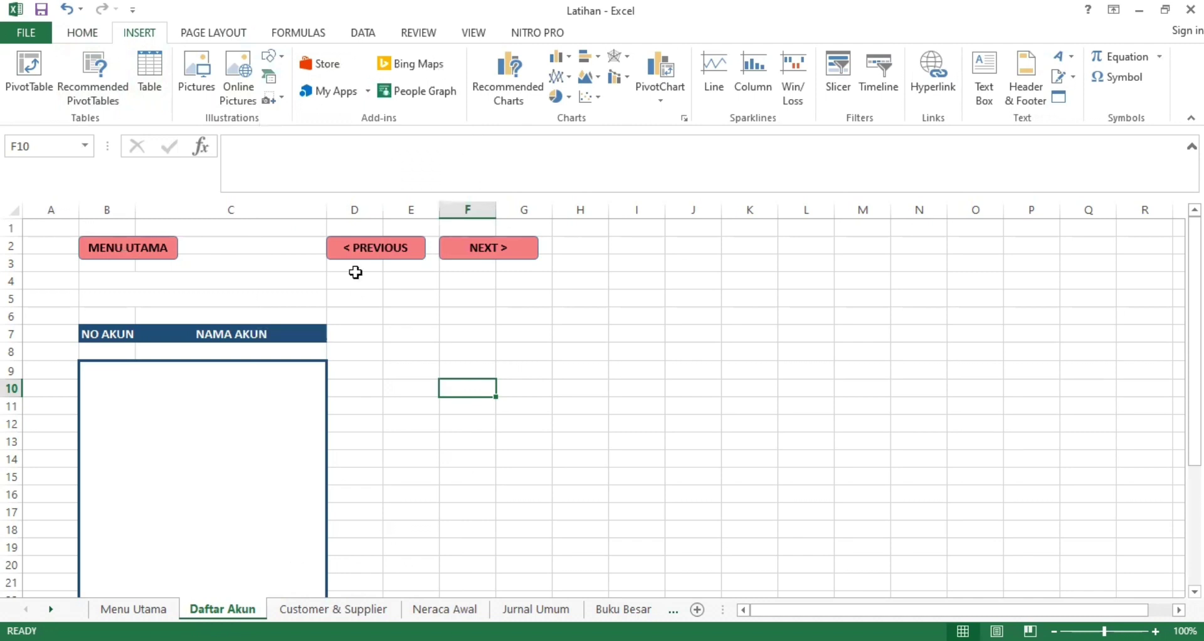
Link the MENU UTAMA shape on the Daftar Akun sheet to cell A1 of the Menu Utama sheet.
right_click(120, 250)
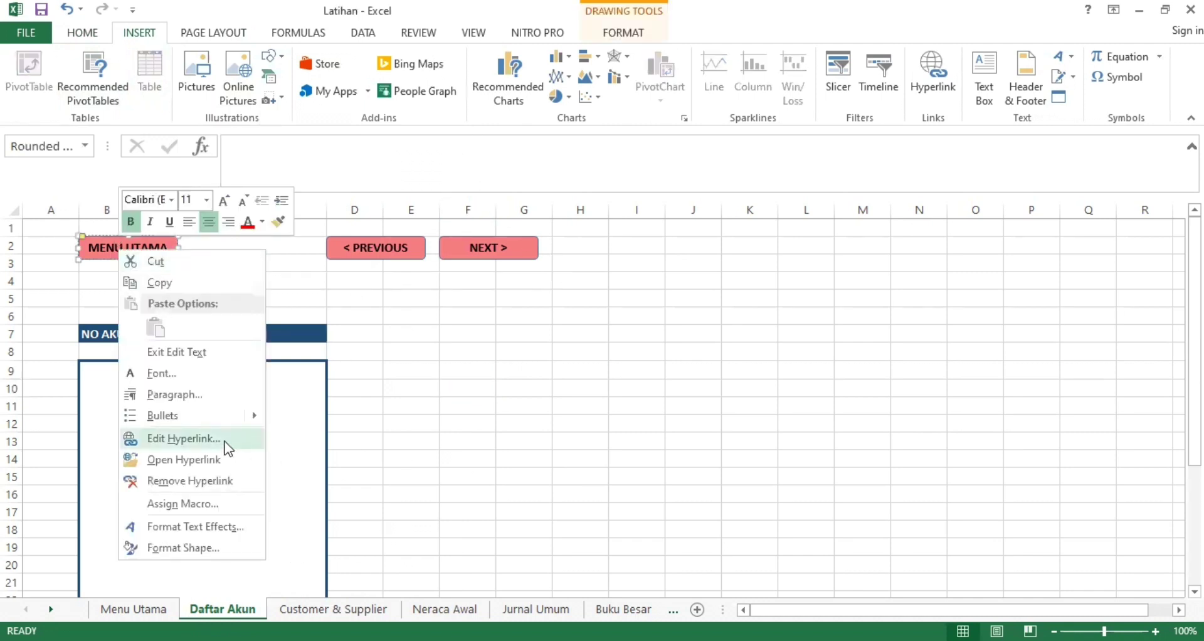
left_click(226, 447)
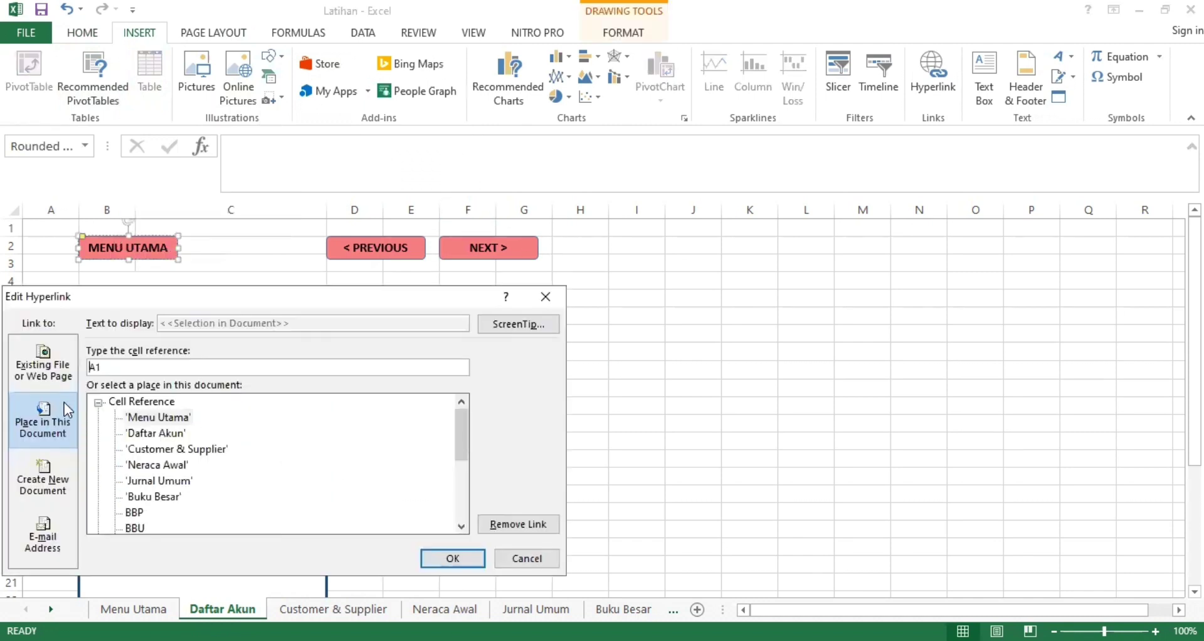
left_click(168, 417)
left_click(450, 558)
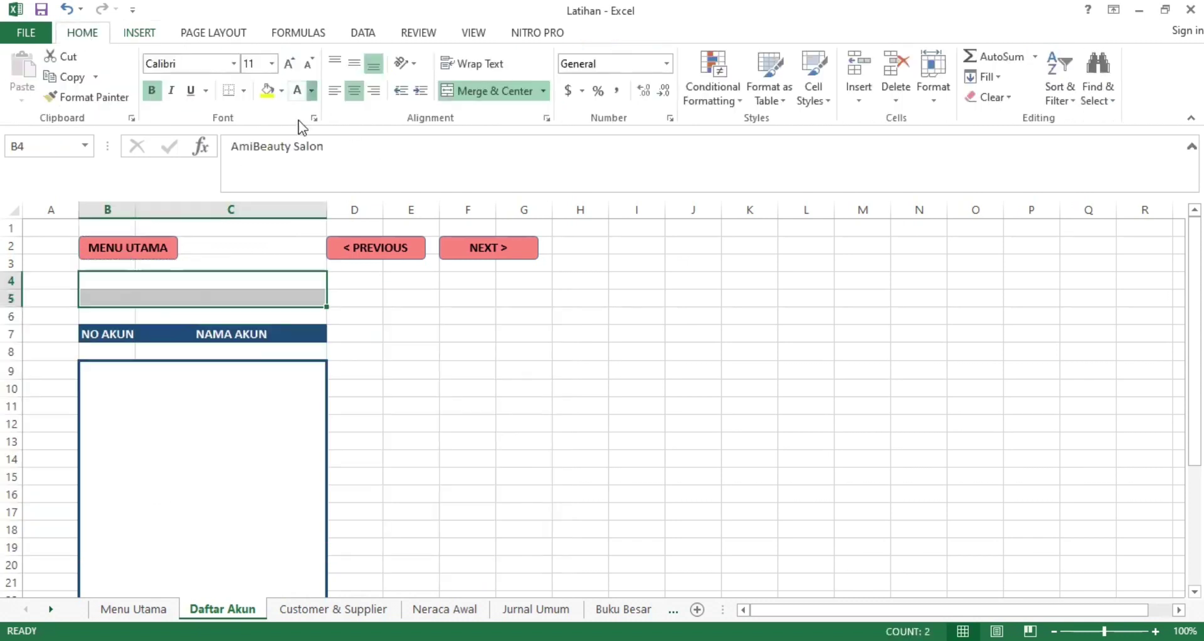
Change the font colour of the title rows B4:C5 on the Daftar Akun sheet to black.
left_click(460, 350)
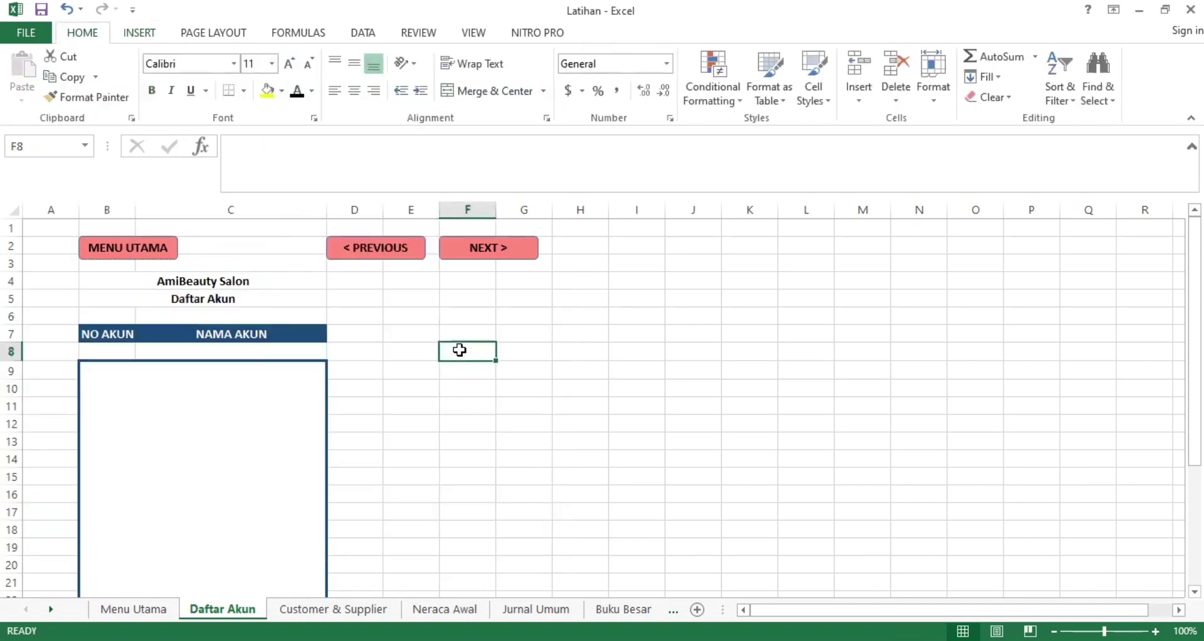
left_click(121, 334)
left_click(216, 334)
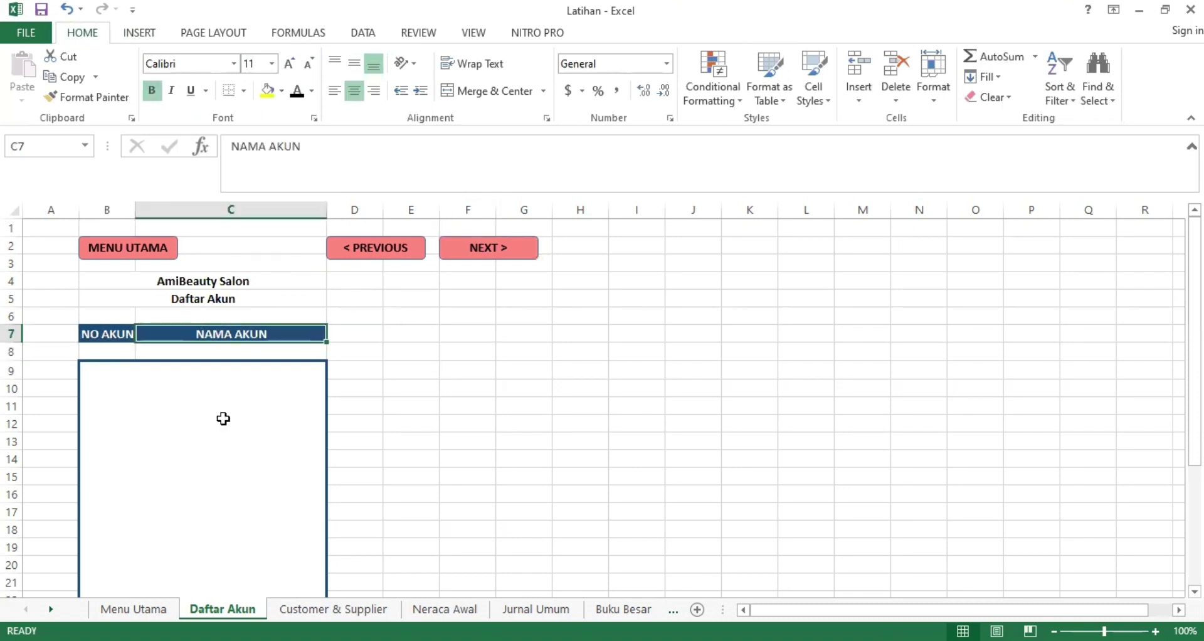
Change the font colour of the account numbers and names in B9:C30 to black, and review the list.
left_click_drag(101, 370, 274, 559)
left_click(298, 93)
scroll(376, 389, "up", 4)
left_click(411, 388)
left_click(243, 409)
scroll(500, 416, "down", 4)
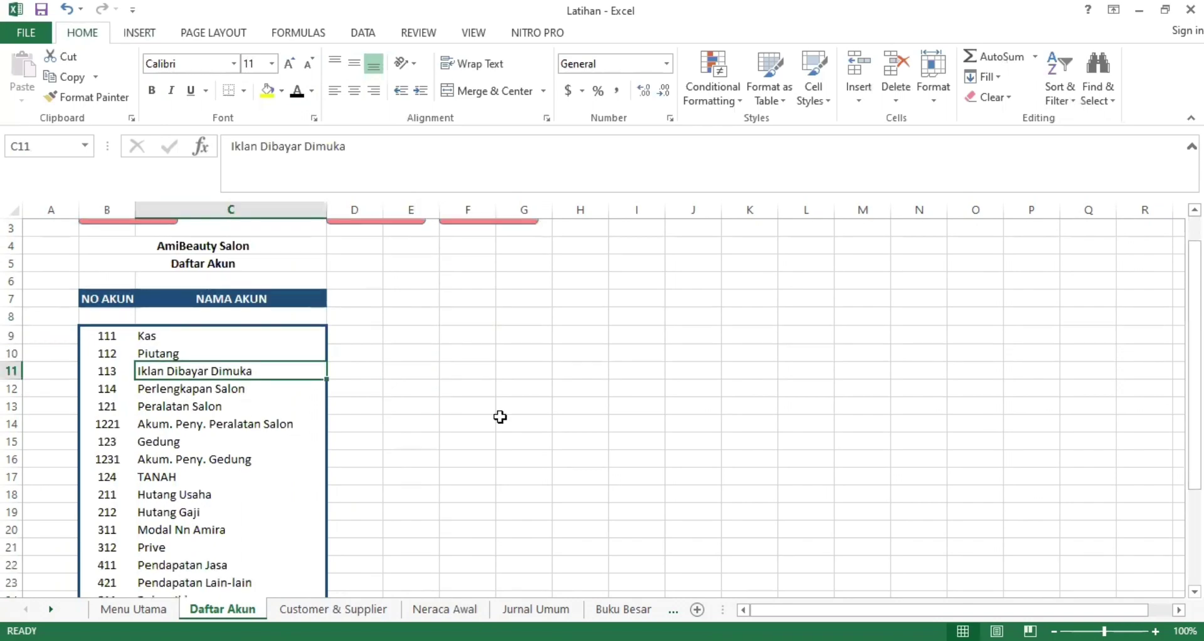
scroll(500, 417, "up", 4)
left_click(128, 247)
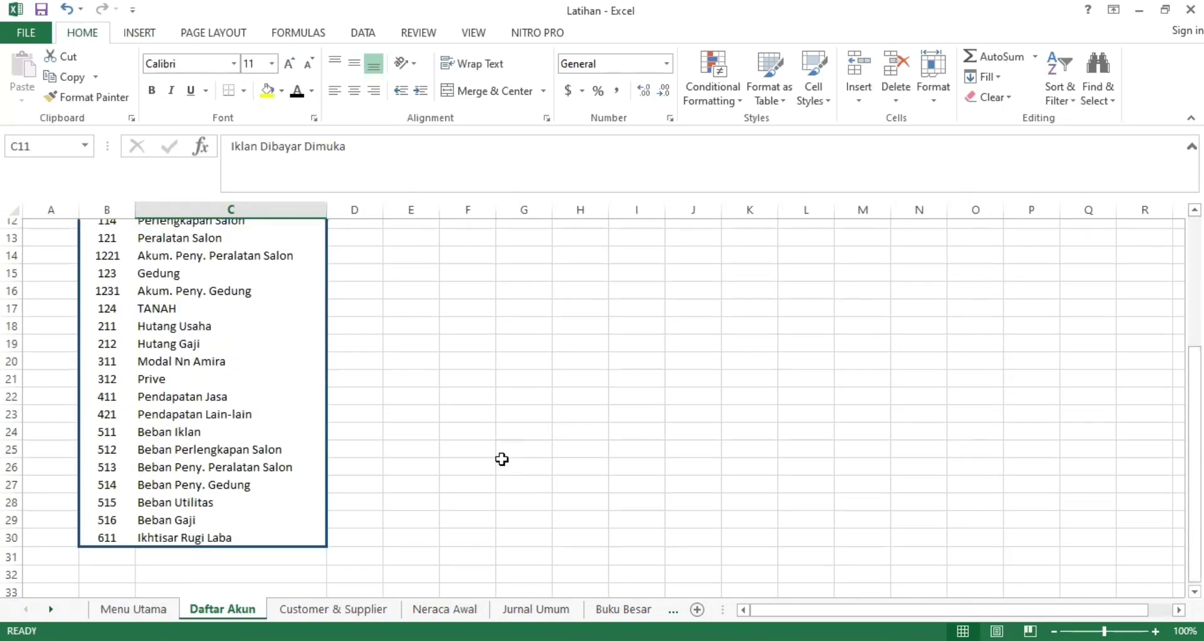
scroll(500, 458, "up", 4)
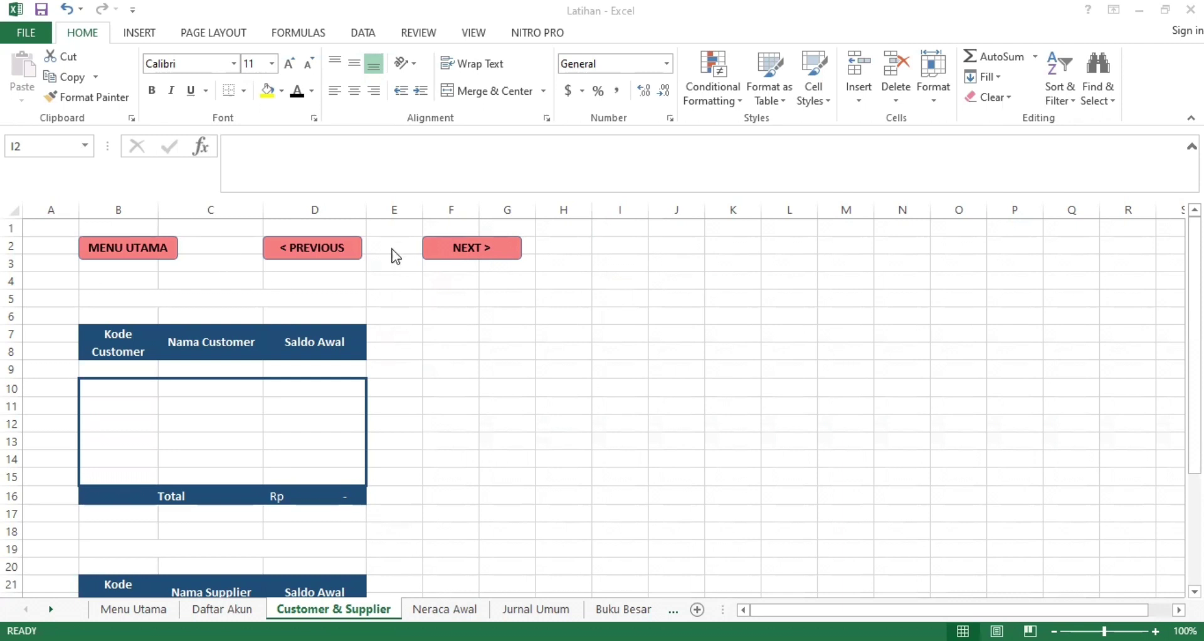
Change the font colour of the customer title in B5 and the supplier title in B19 to black.
left_click(240, 295)
left_click(299, 94)
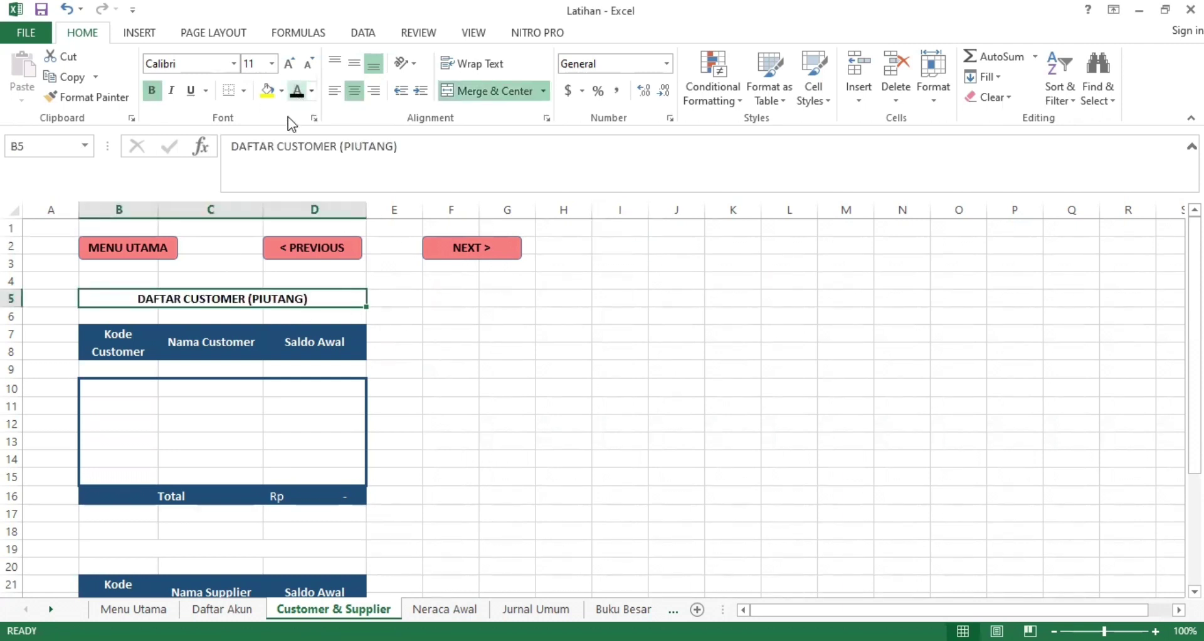
left_click(118, 333)
left_click(319, 349)
scroll(327, 515, "down", 1)
left_click(261, 489)
key("F4")
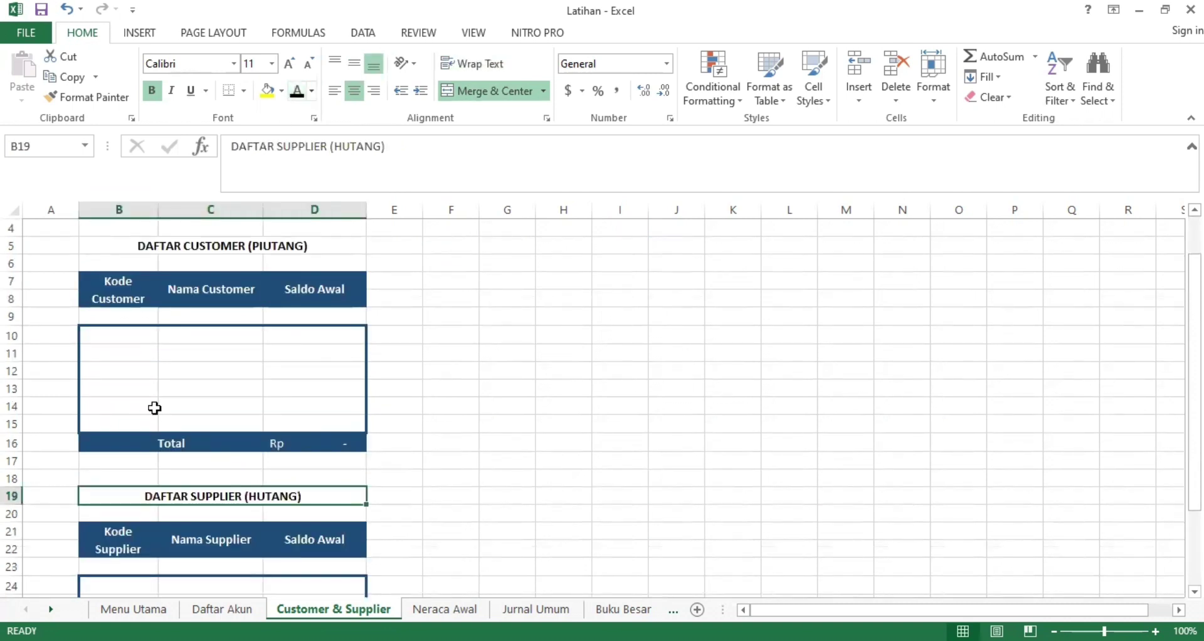
left_click(118, 540)
left_click(211, 540)
left_click(311, 547)
Change the font colour of the customer entries in B10:D15 and the supplier entry rows to black.
scroll(413, 490, "up", 1)
left_click_drag(107, 387, 310, 469)
type("C01\tNn Diana\tRp - C02\tNn Nurul\tRp -")
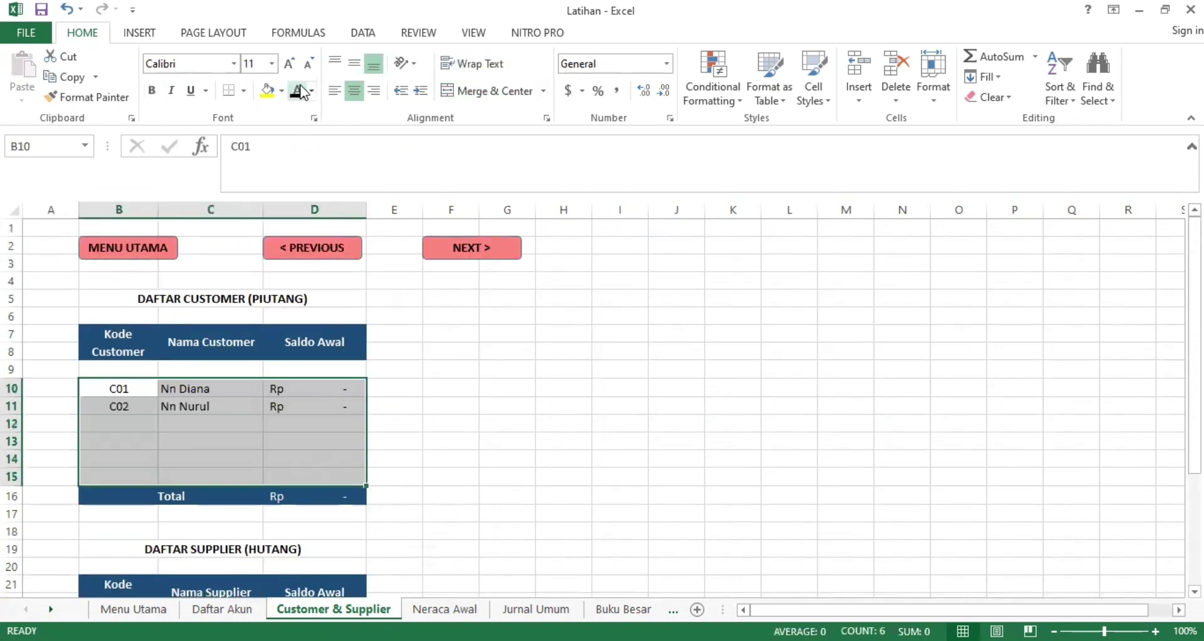
left_click(333, 390)
scroll(303, 545, "down", 4)
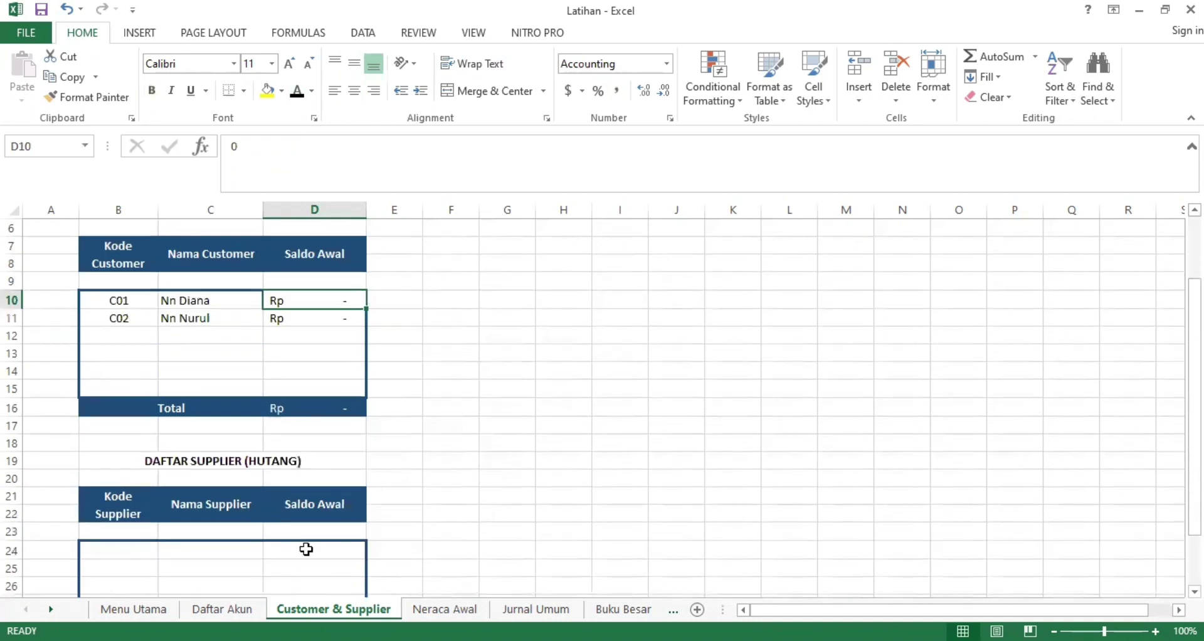
left_click_drag(119, 407, 314, 495)
left_click(430, 375)
scroll(430, 374, "up", 4)
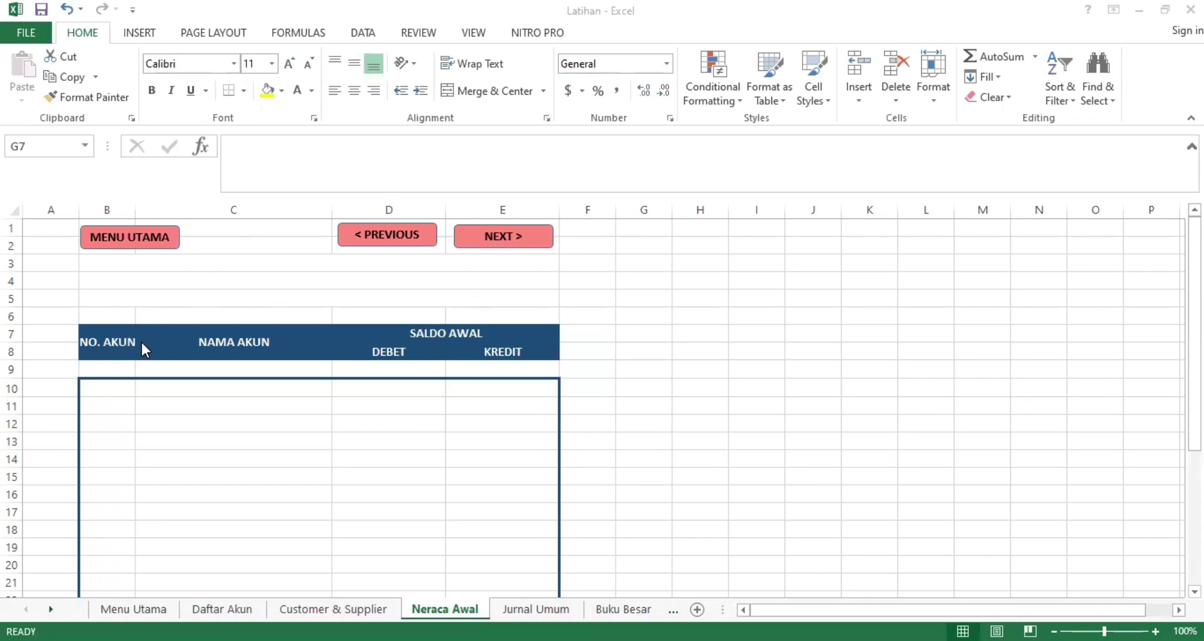
Change the font colour of the title rows B3:E5 on the Neraca Awal sheet to black.
left_click_drag(147, 267, 154, 300)
left_click(312, 94)
left_click(332, 112)
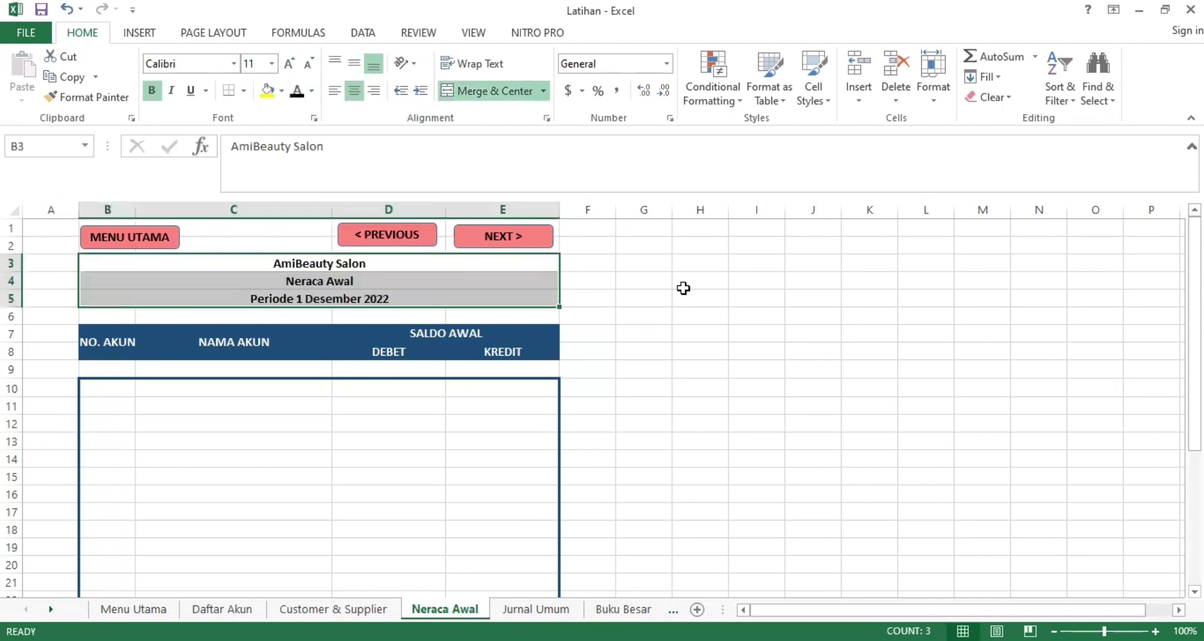
Examine the contents of the Neraca Awal title cells, including the period formula in B5, and the table's column headings.
left_click(387, 261)
left_click(367, 280)
left_click(307, 299)
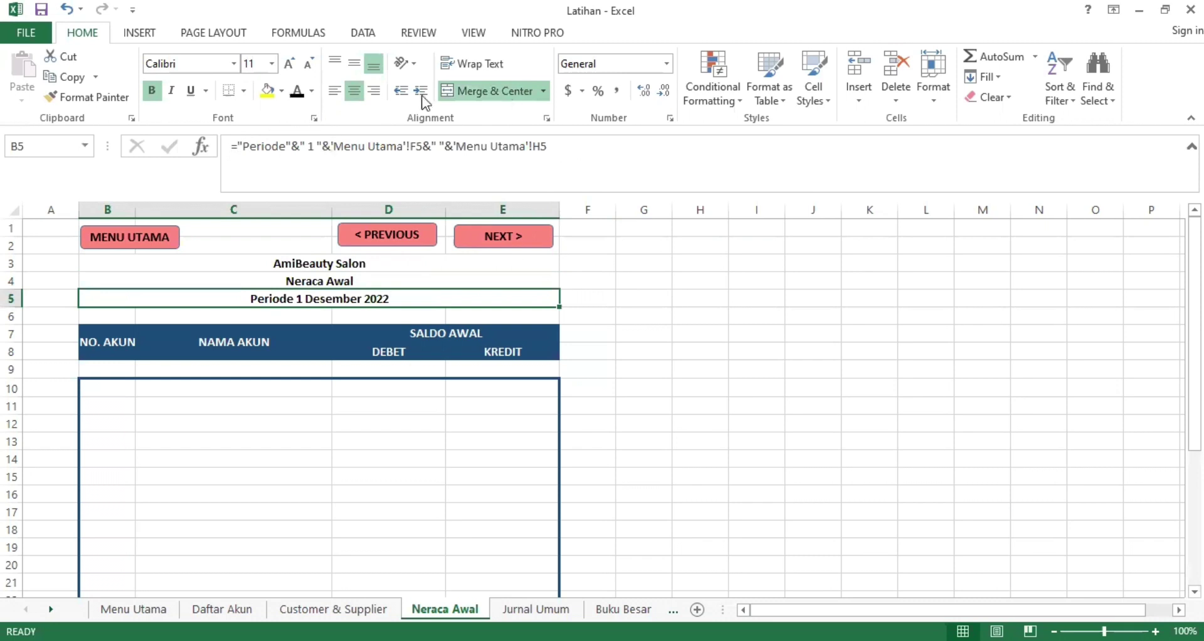
left_click(634, 401)
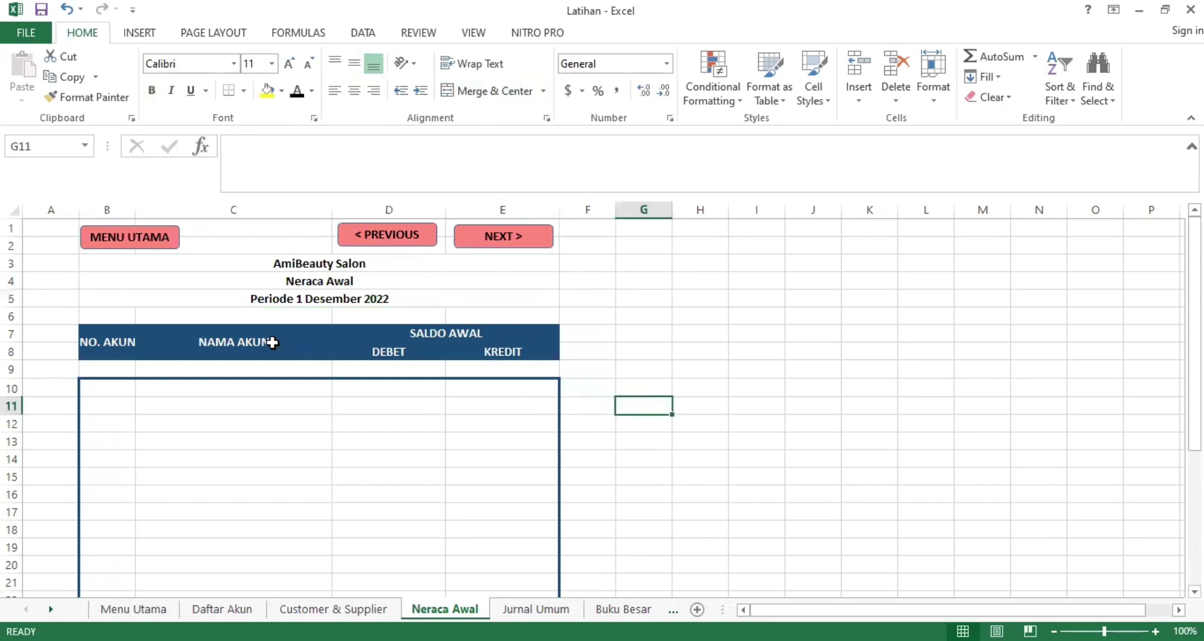
left_click(113, 350)
left_click(207, 341)
left_click(433, 335)
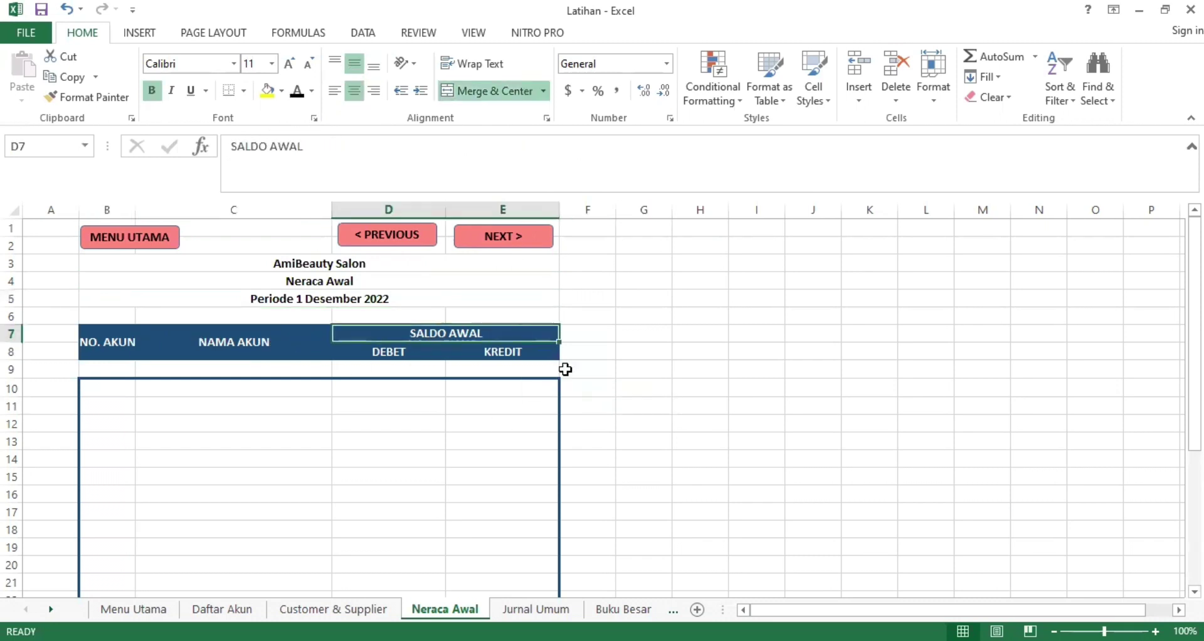
scroll(721, 408, "down", 1)
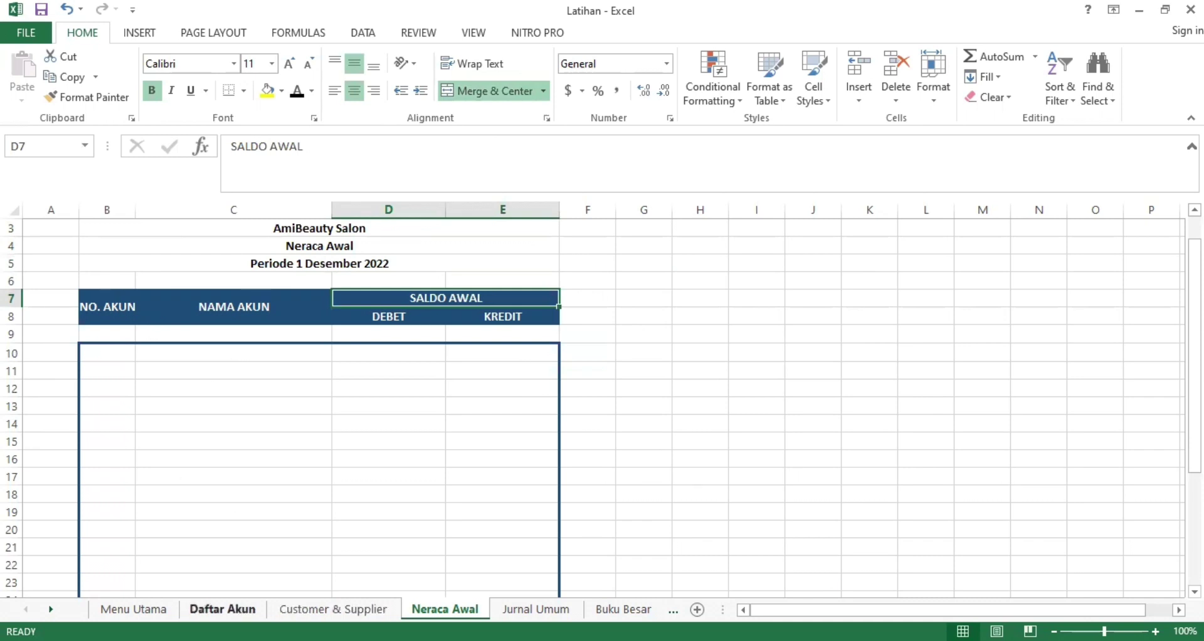
Copy the account list B9:C30 from Daftar Akun and paste it as links starting at B10 on Neraca Awal.
left_click(237, 609)
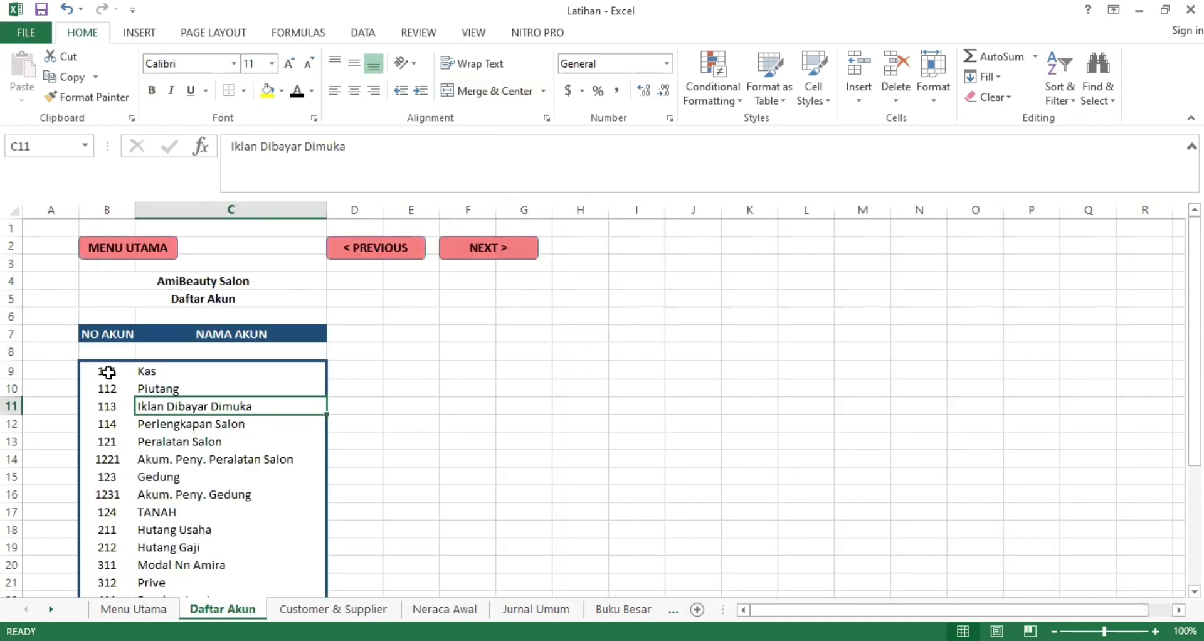
left_click_drag(108, 373, 188, 567)
key("ctrl+c")
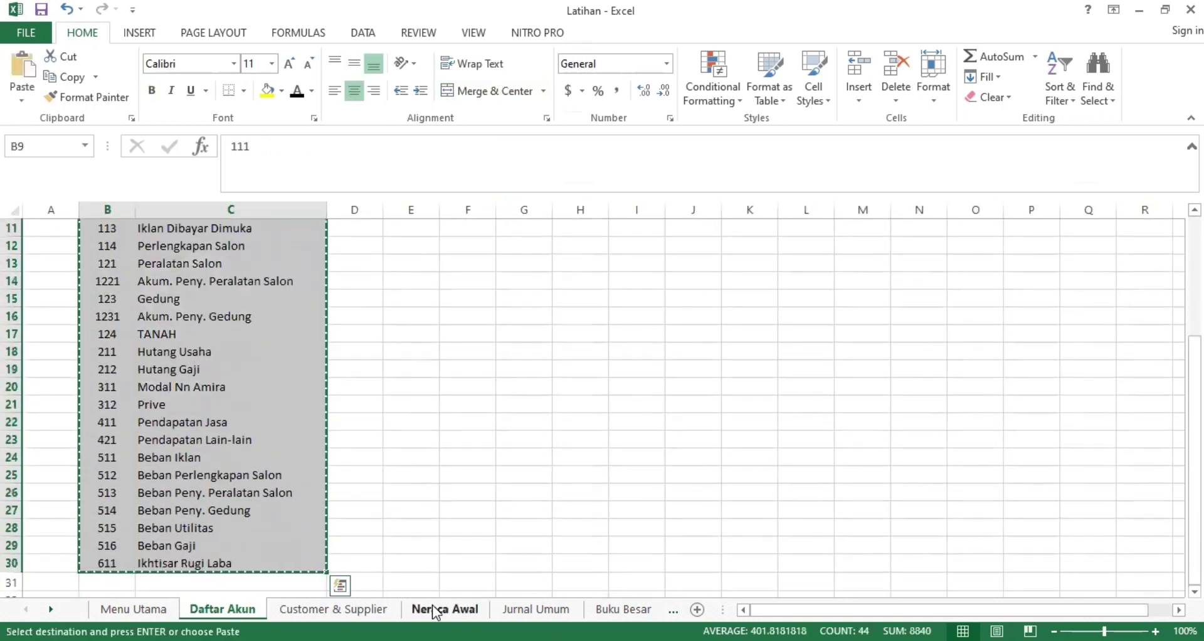
left_click(437, 609)
left_click(108, 352)
right_click(110, 352)
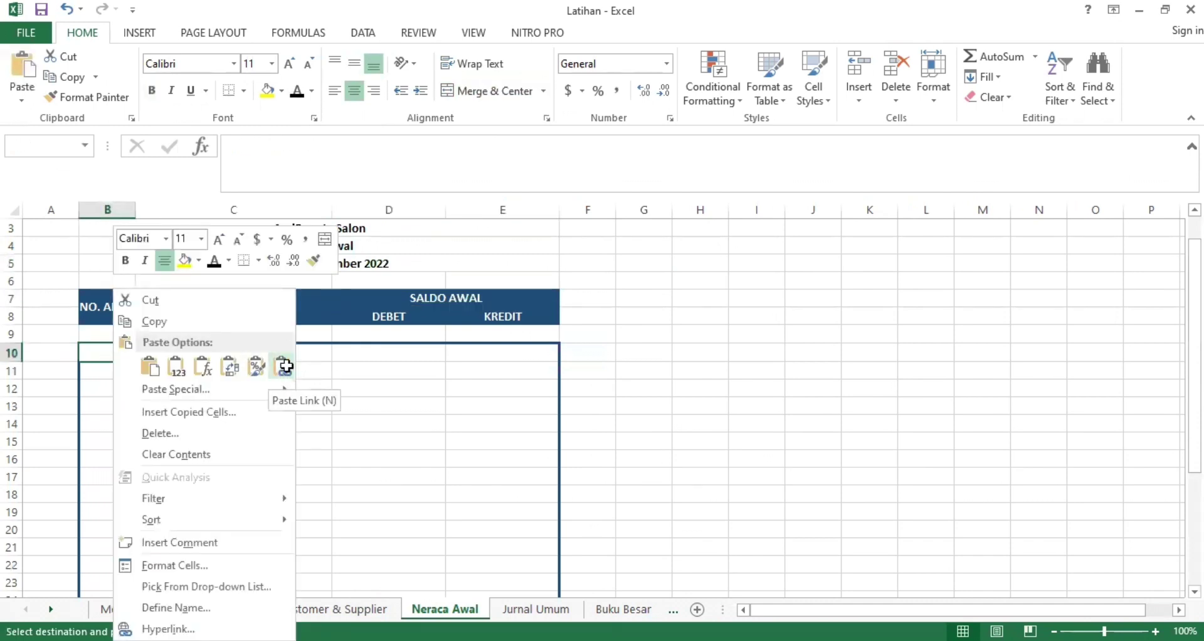
left_click(285, 367)
left_click(696, 386)
Change the font colour of the debit and credit opening balances in D10:E31 to black.
left_click(455, 317)
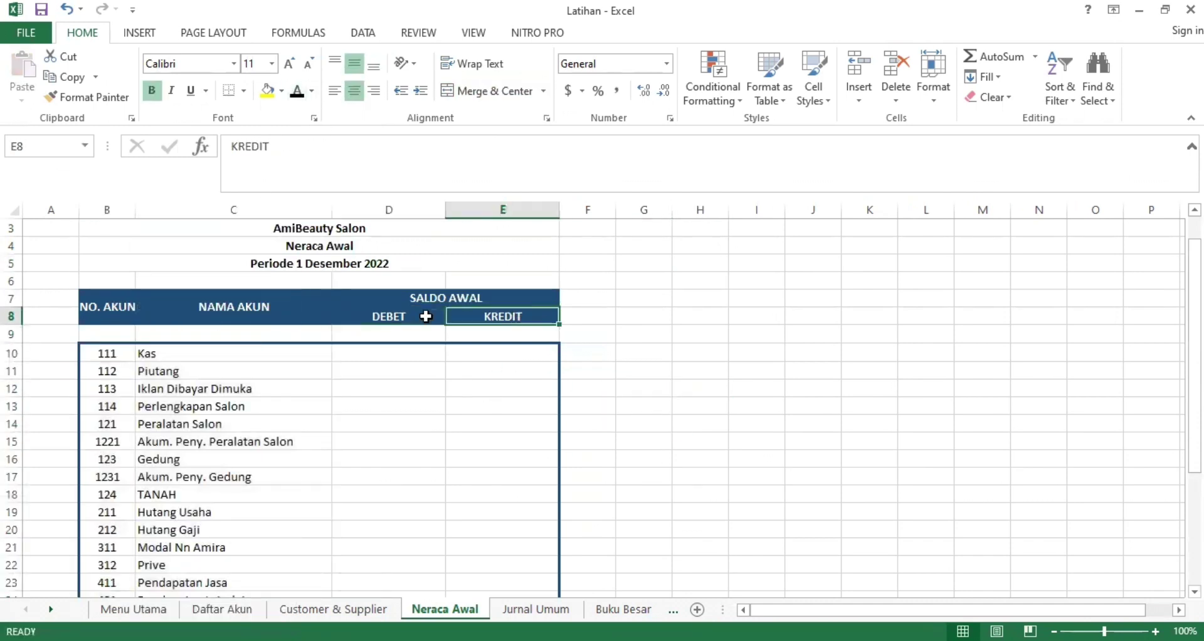
left_click(408, 316)
left_click_drag(393, 355, 484, 549)
left_click(297, 91)
scroll(648, 401, "up", 4)
left_click(648, 401)
Open the number format choices for the opening balances D10:E31 on Neraca Awal and look at the Accounting format.
scroll(648, 401, "down", 1)
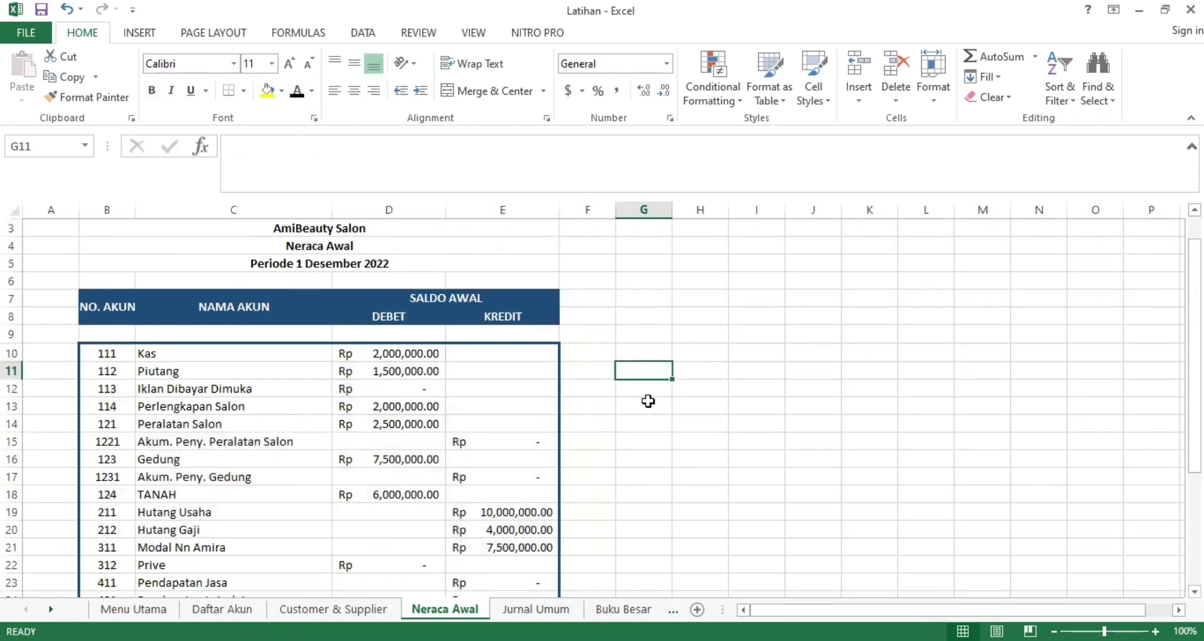
left_click_drag(417, 353, 502, 563)
left_click(667, 64)
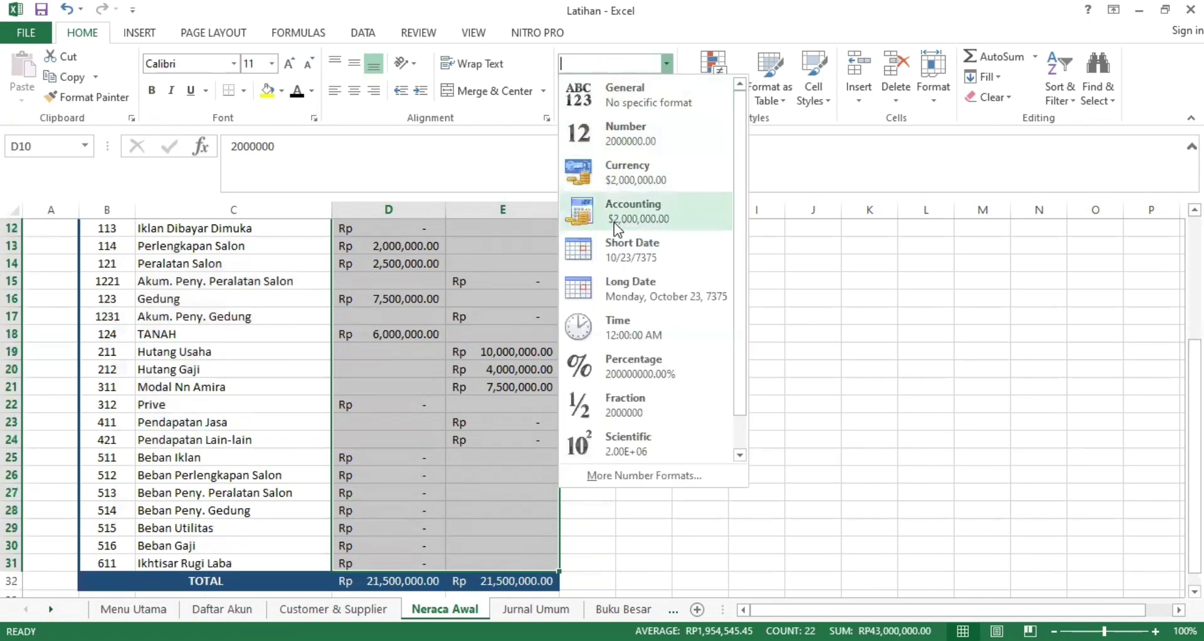
left_click(707, 323)
scroll(439, 439, "down", 1)
Examine the debit and credit SUM formulas in the TOTAL row cells D32 and E32 of Neraca Awal.
left_click(363, 565)
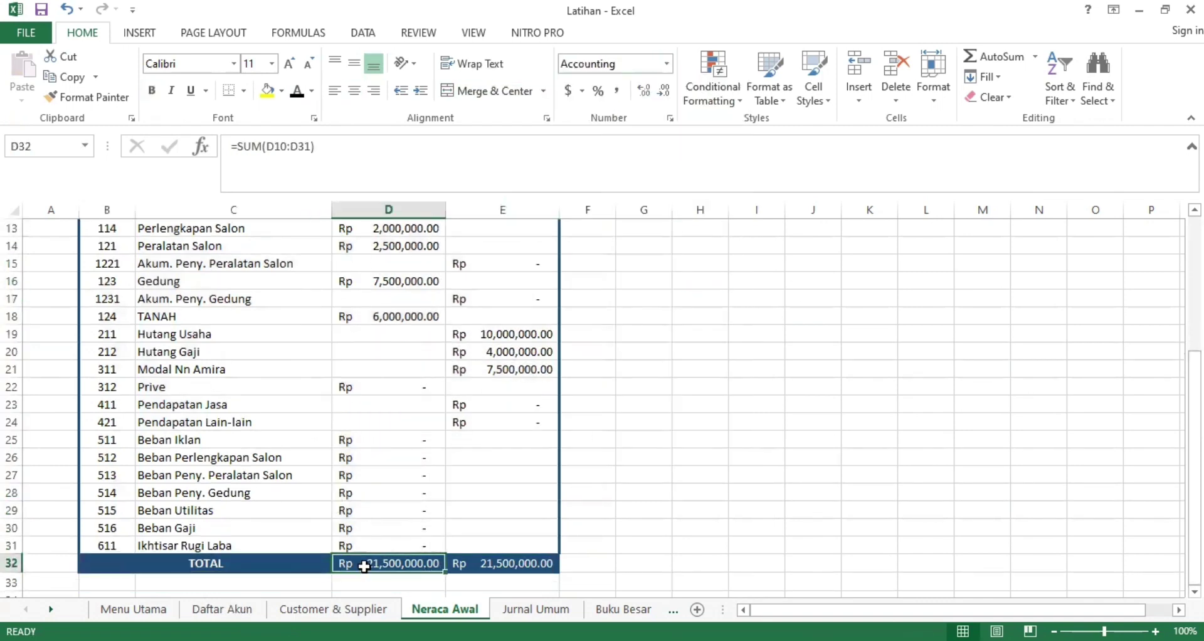
double_click(372, 564)
scroll(495, 409, "up", 4)
scroll(495, 409, "down", 6)
type("G32")
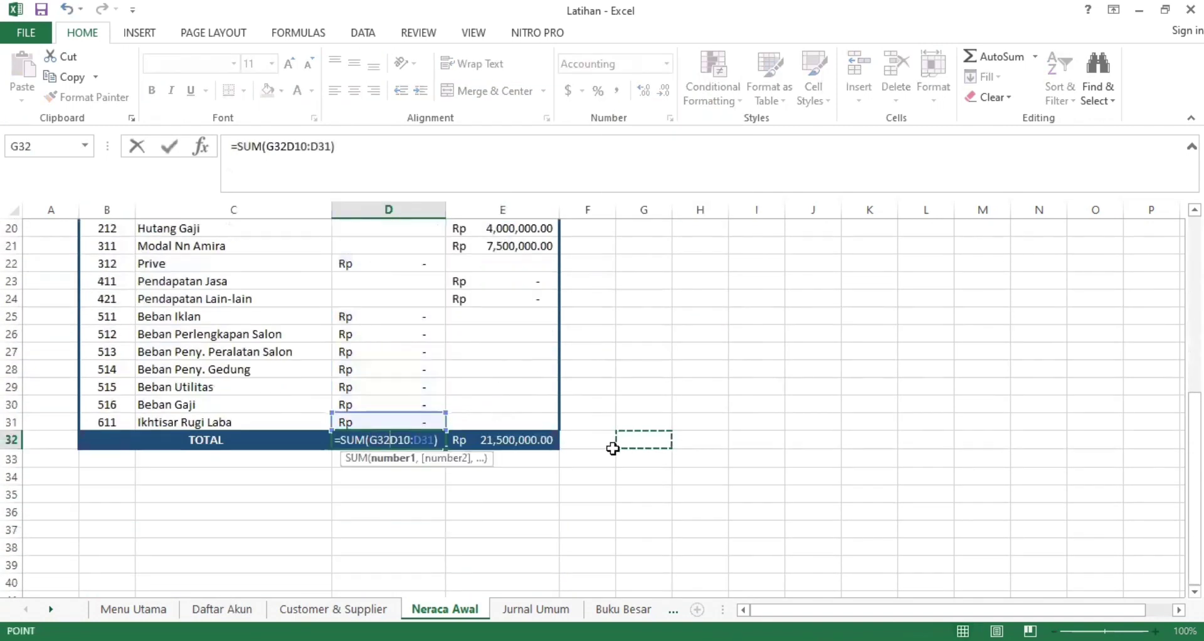
key("BackSpace")
key("BackSpace")
key("Tab")
key("F2")
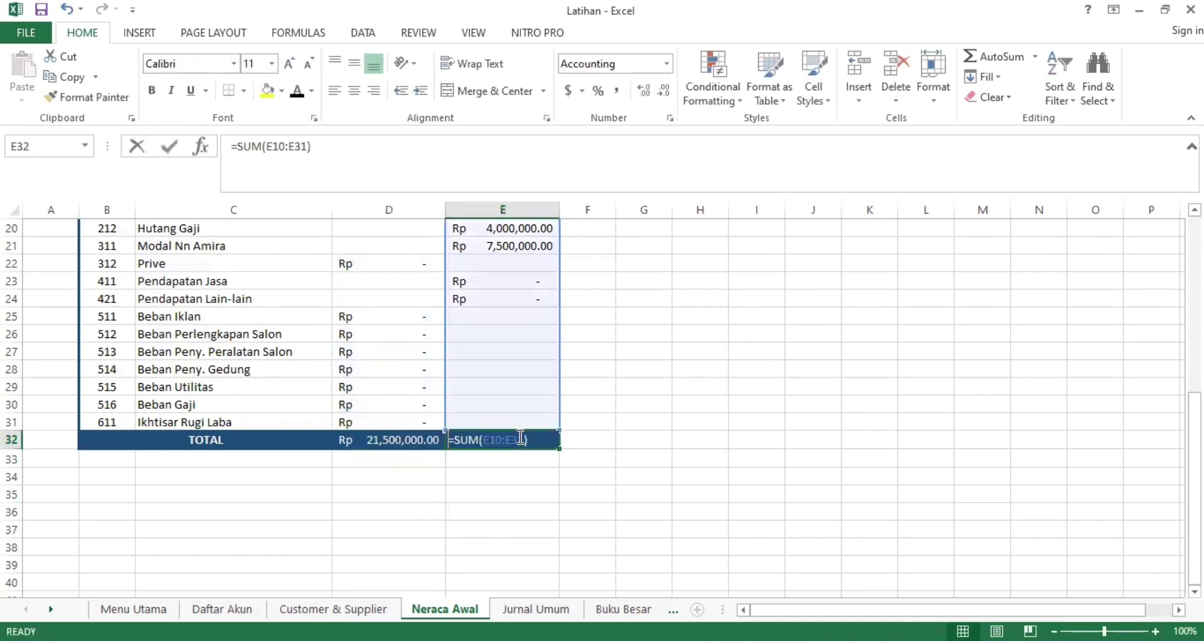
scroll(610, 327, "up", 3)
key("Return")
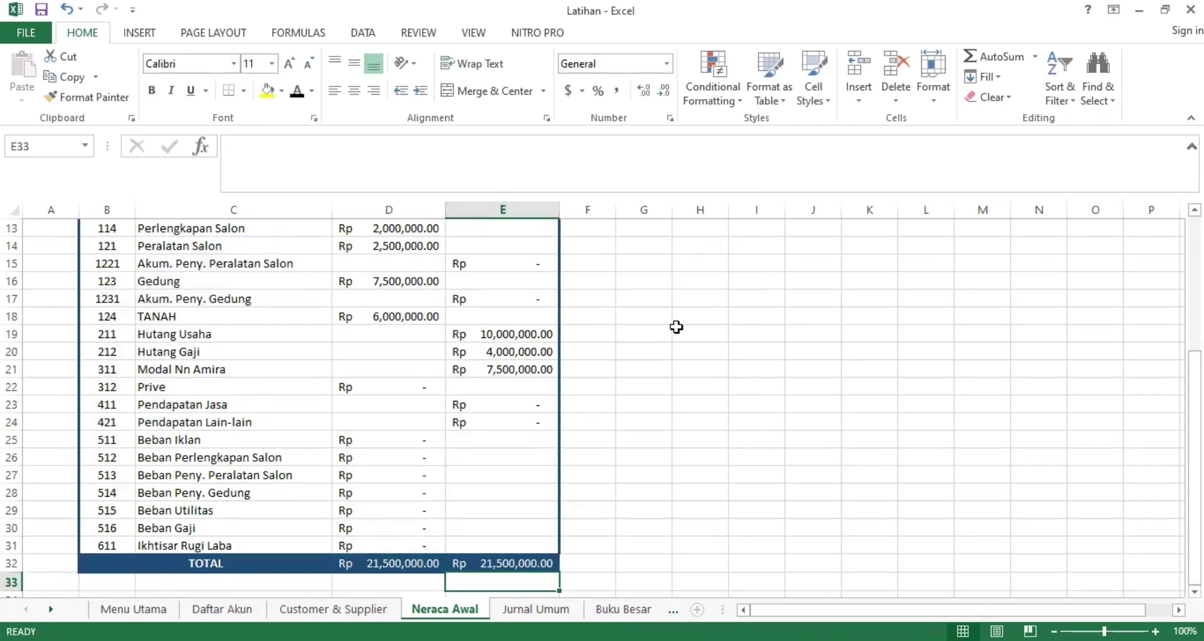
scroll(676, 327, "up", 4)
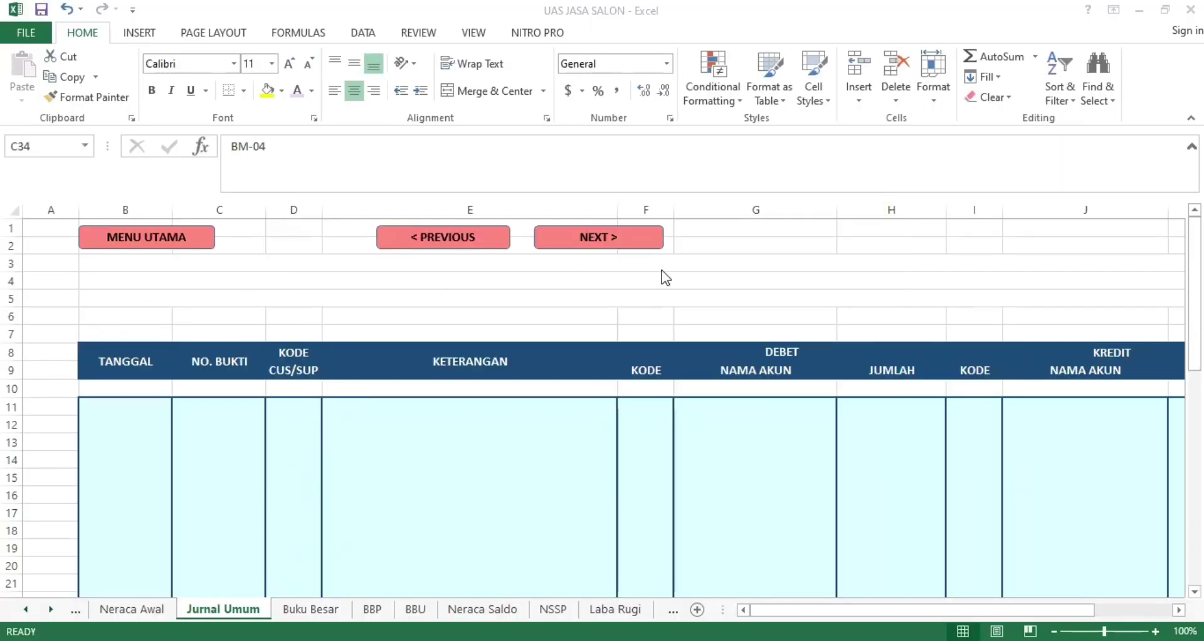
Change the font colour of the title rows B3:K5 on the Jurnal Umum sheet to black.
left_click_drag(409, 263, 395, 293)
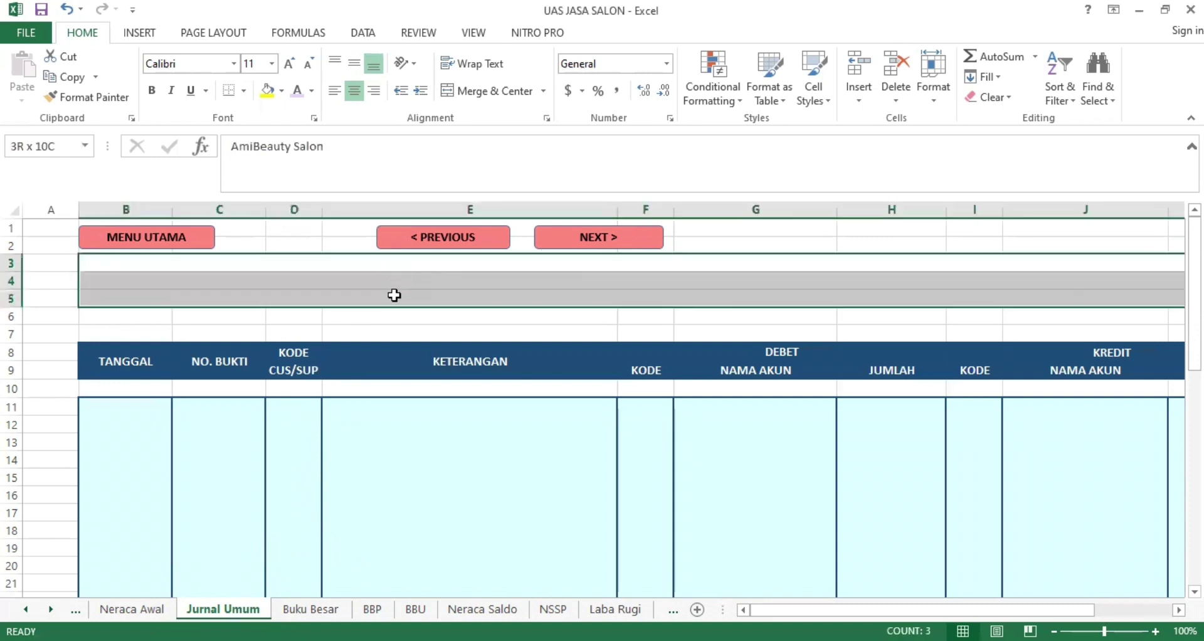
left_click(312, 90)
left_click(296, 105)
Examine the Jurnal Umum title cells, including the period formula in B5, and the table's column headings through KREDIT.
left_click(463, 263)
left_click(460, 283)
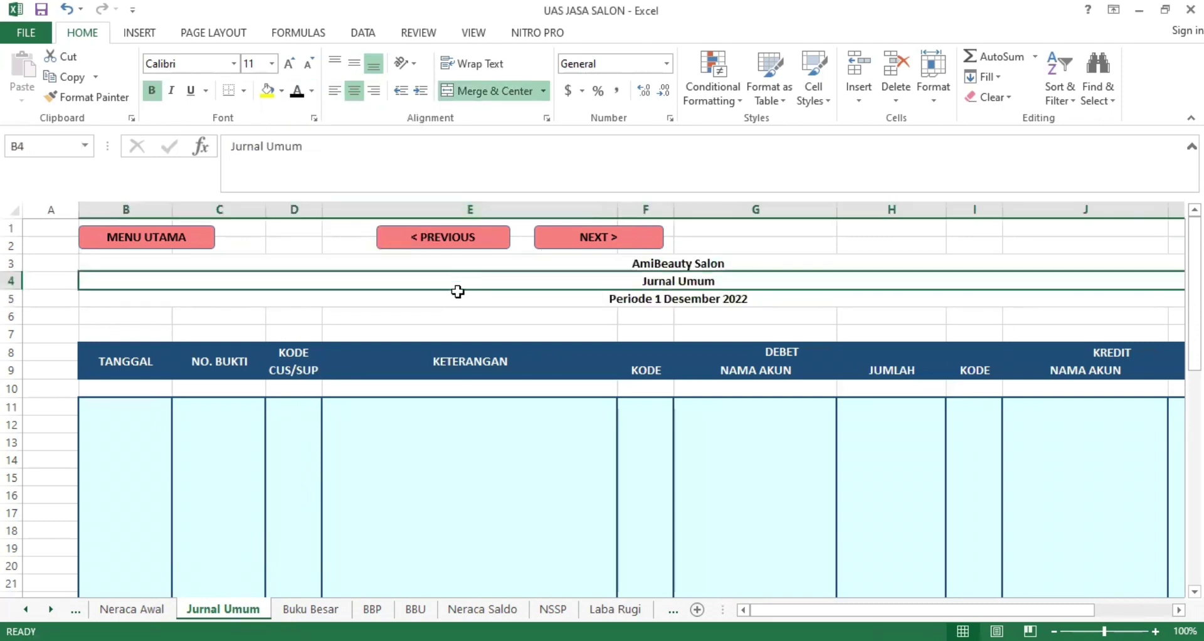
left_click(458, 299)
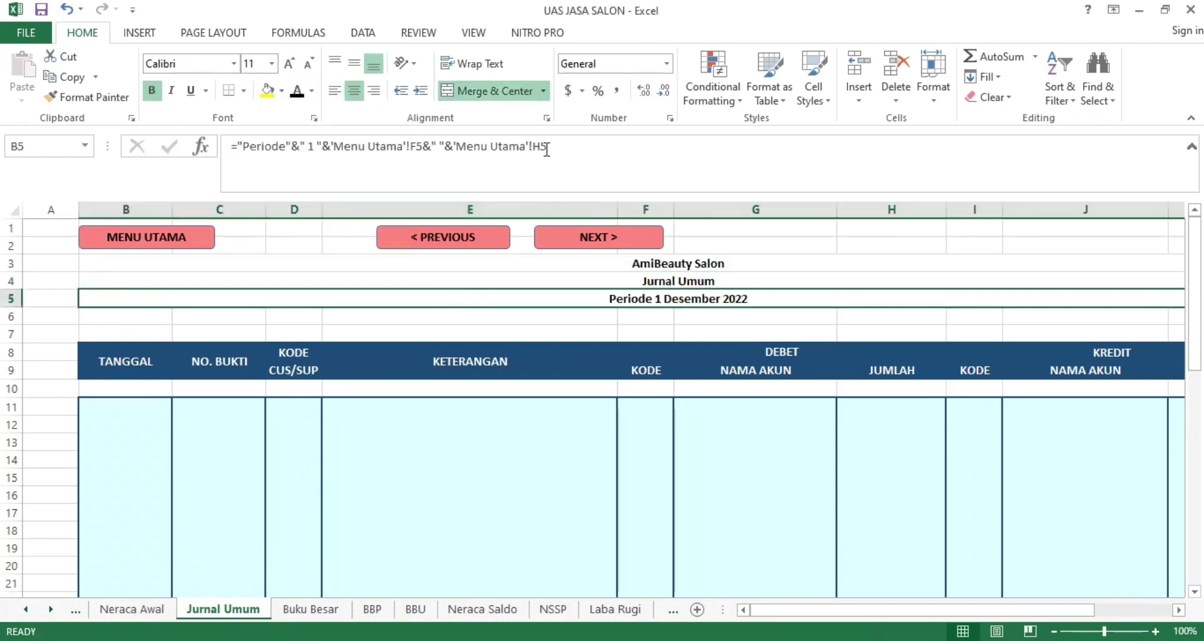
left_click(153, 363)
key("Right")
key("Right")
key("Right")
key("Right")
key("Right")
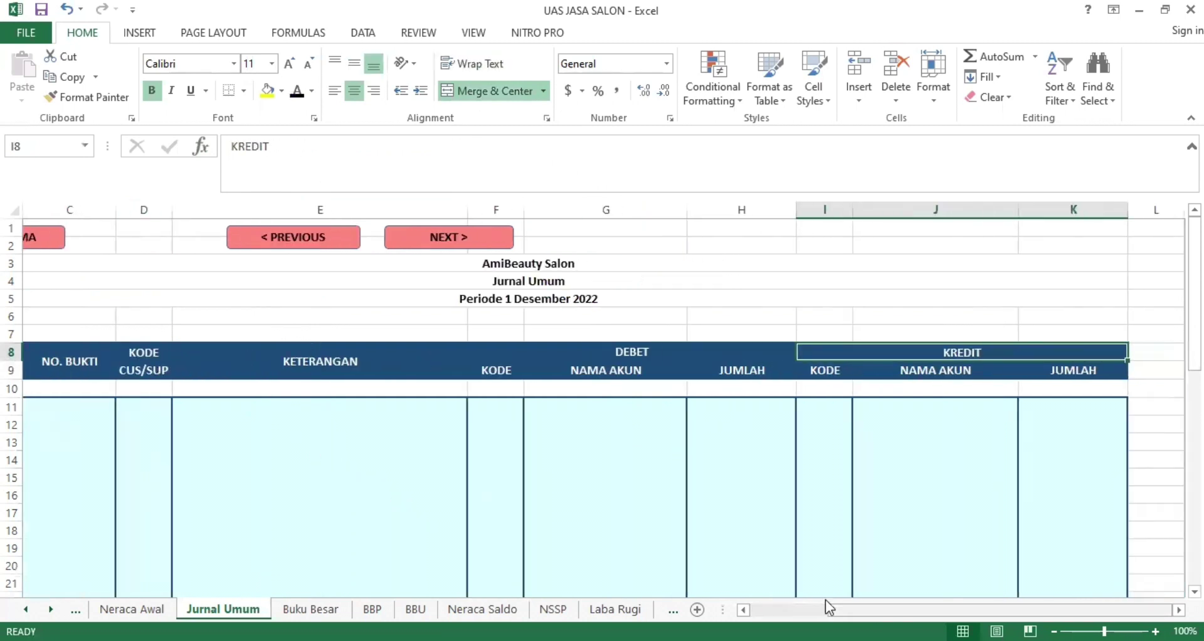
left_click_drag(827, 608, 750, 607)
Change the font colour of the transaction dates and voucher numbers in B11:C45 to black.
left_click(138, 414)
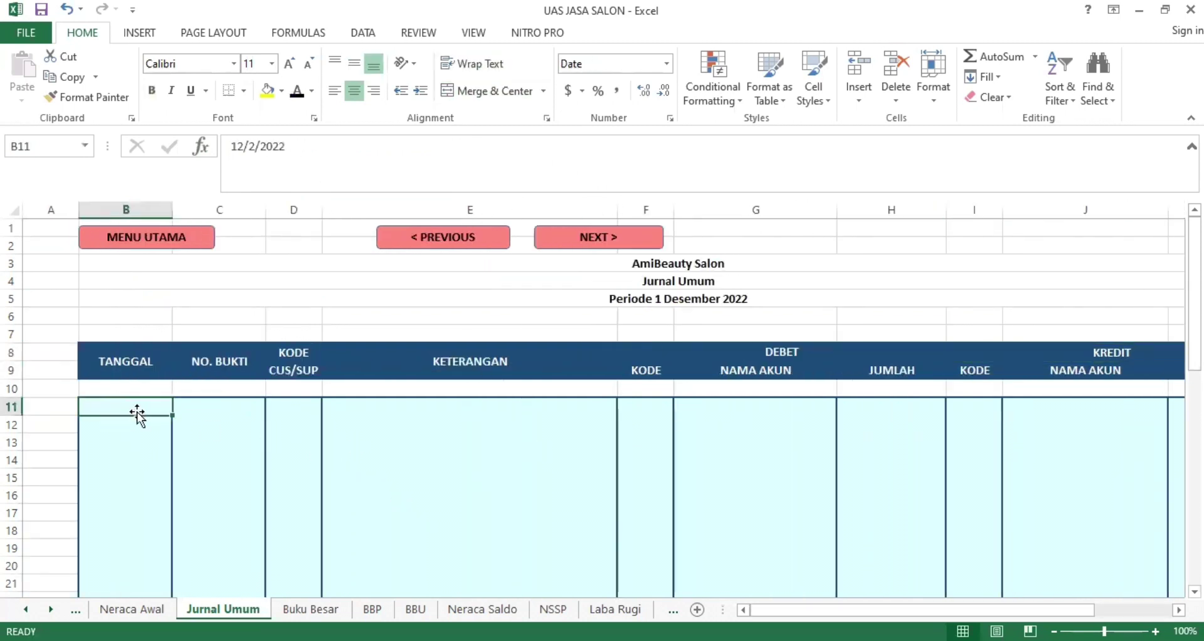
left_click_drag(132, 406, 170, 573)
left_click_drag(208, 187, 209, 188)
left_click(124, 454)
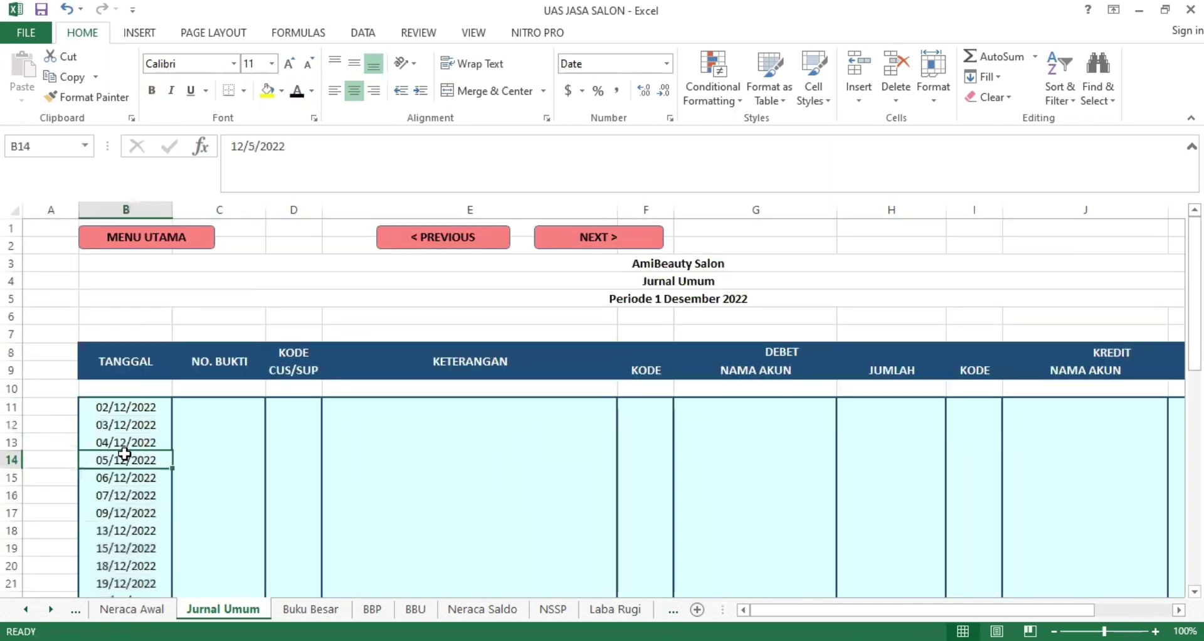
left_click_drag(224, 407, 225, 572)
scroll(295, 414, "up", 8)
Set the data validation of D11 in the KODE CUS/SUP column to a list with the source C01,C02,S01.
left_click(294, 409)
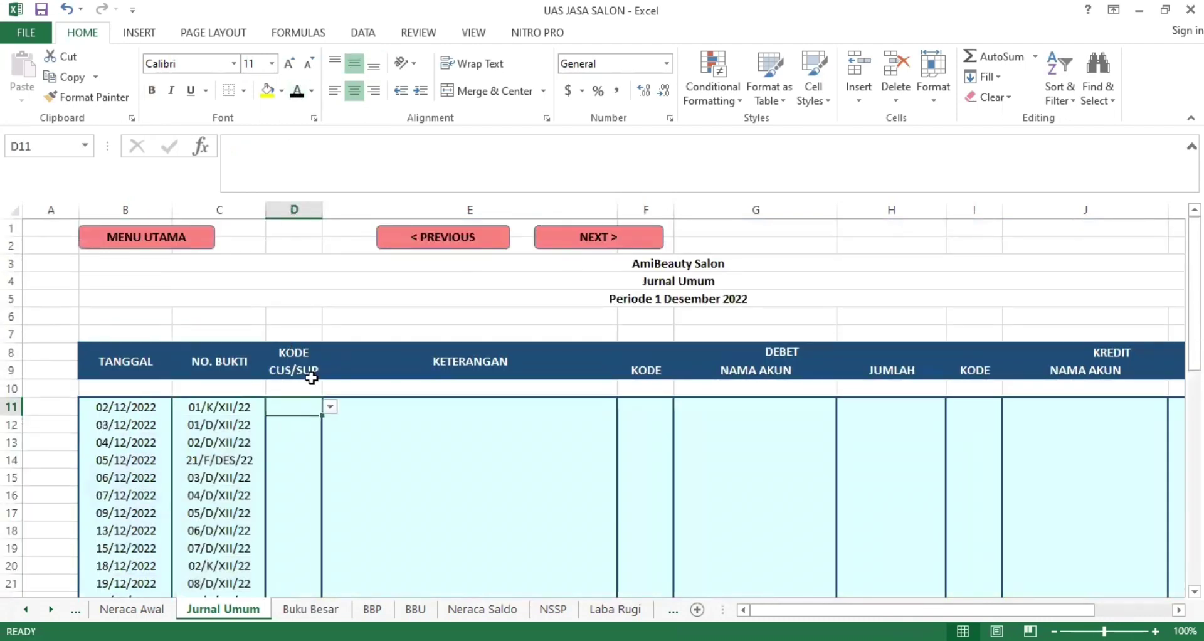
left_click(365, 34)
left_click(717, 101)
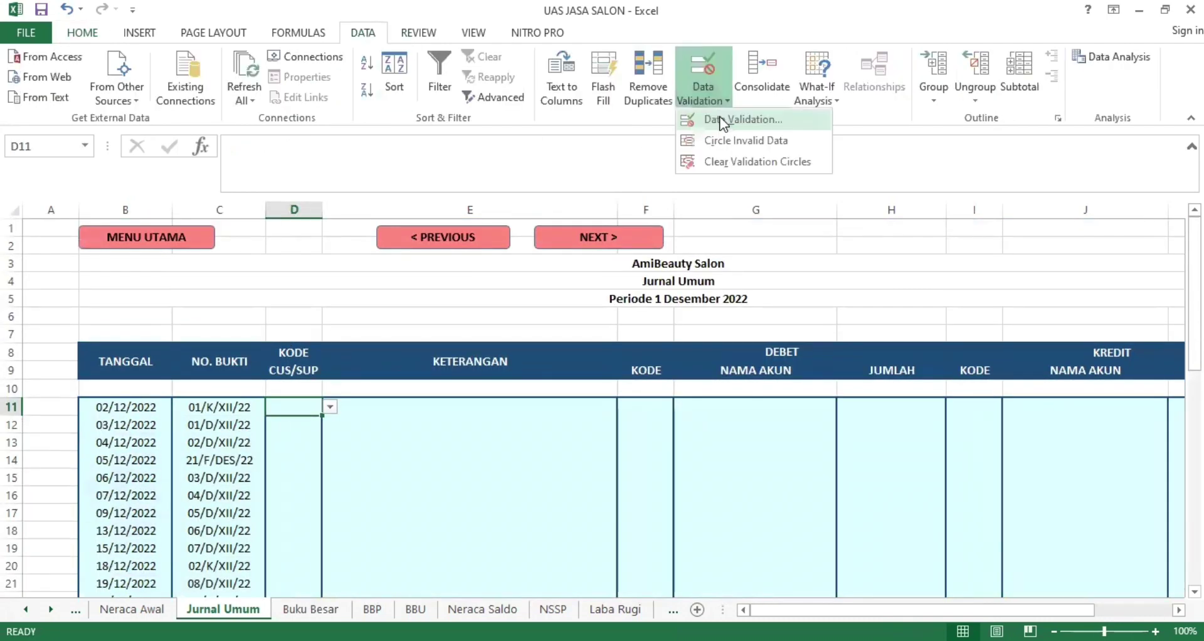
left_click(722, 120)
left_click(346, 288)
left_click(400, 376)
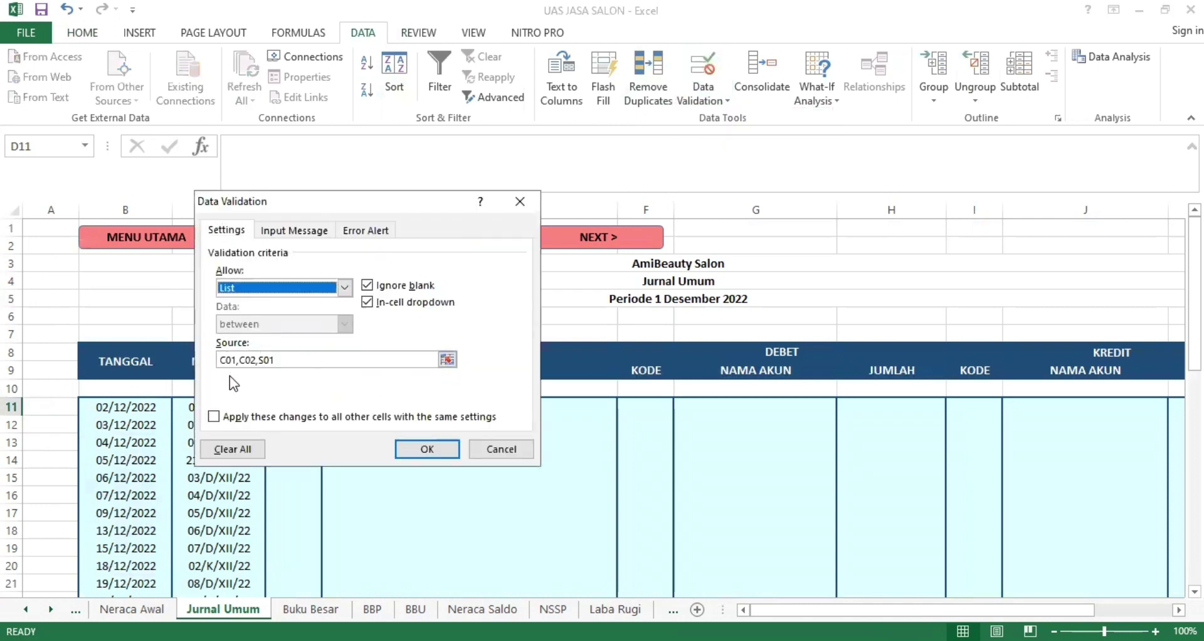
left_click(423, 449)
Change the font colour of the customer and supplier codes in D11:D45 to black.
left_click_drag(299, 407, 303, 566)
left_click(87, 34)
scroll(363, 361, "up", 9)
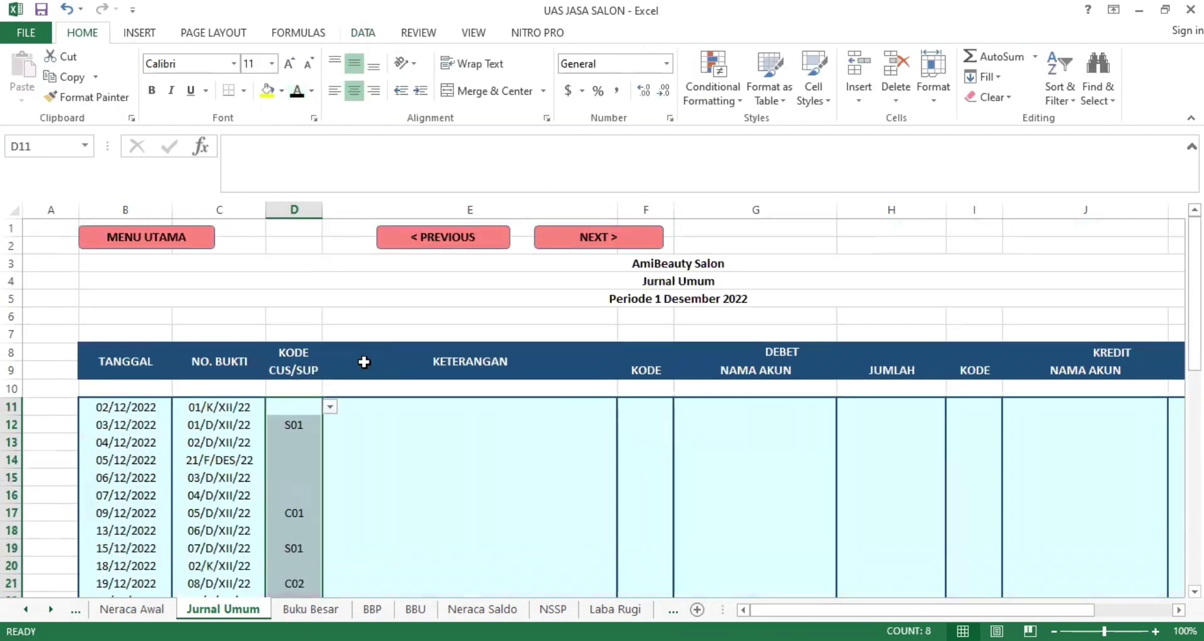
left_click(384, 459)
Choose the code S01 from the validation list for the 03/12/2022 transaction in D12.
left_click(298, 425)
left_click(331, 426)
left_click(301, 461)
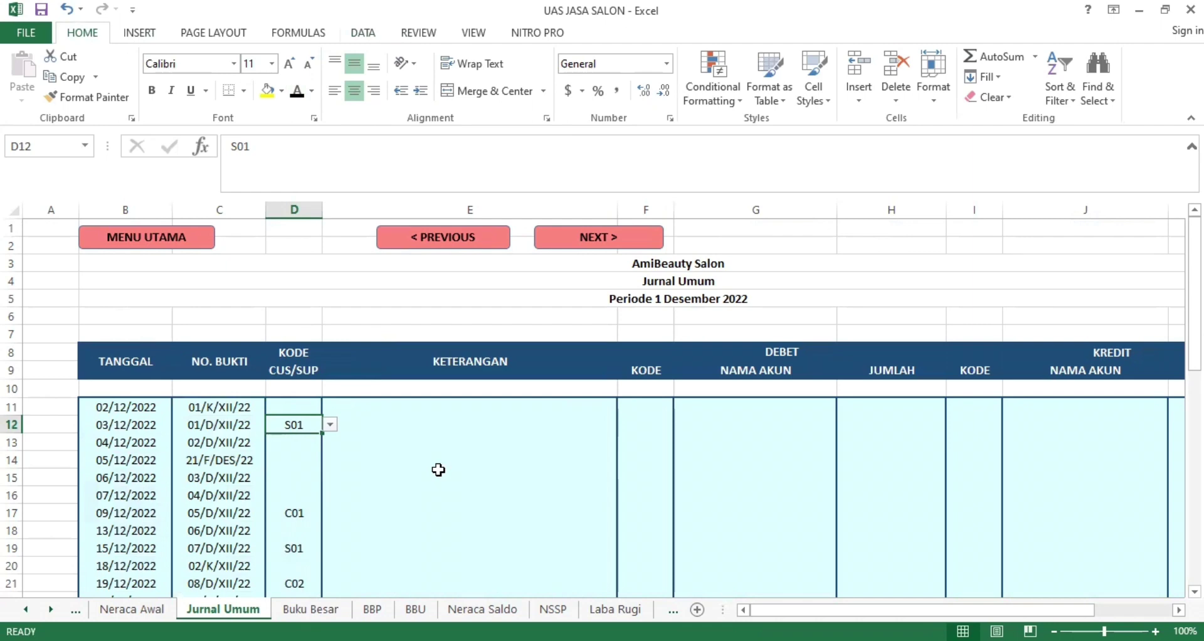
Change the font colour of the transaction descriptions in E11:E45 to black.
left_click(446, 408)
left_click_drag(446, 408, 459, 564)
left_click(297, 92)
scroll(444, 389, "up", 9)
left_click(467, 480)
Change the font colour of the debit account codes in F11:F45 to black.
left_click(646, 408)
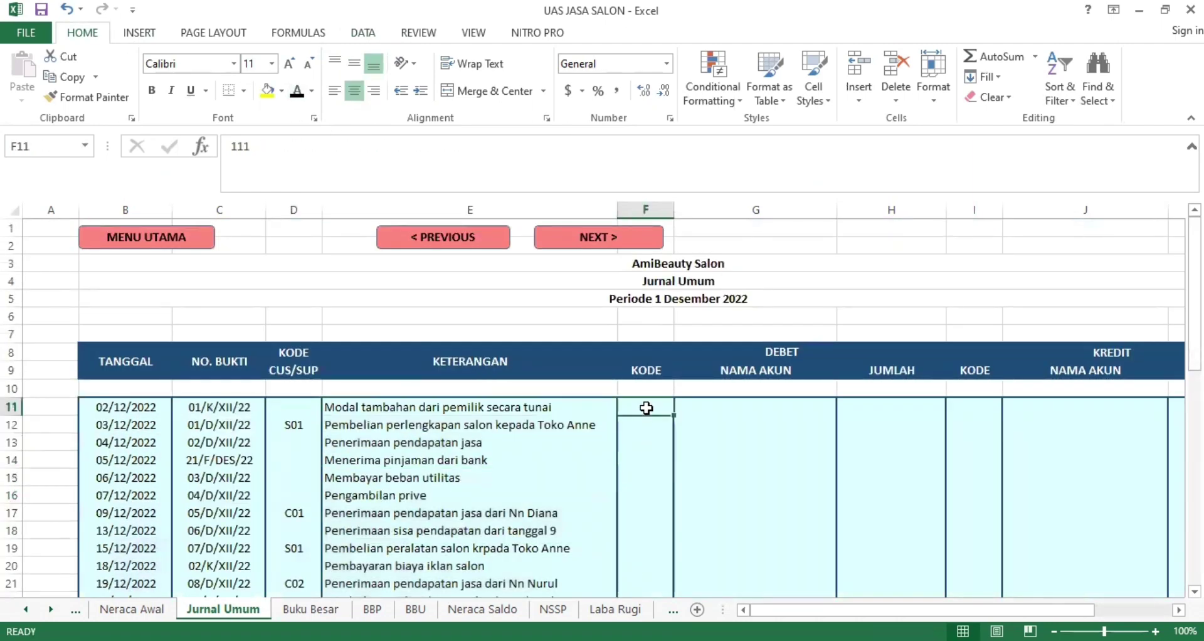
left_click_drag(643, 409, 643, 564)
left_click(296, 92)
scroll(627, 377, "up", 8)
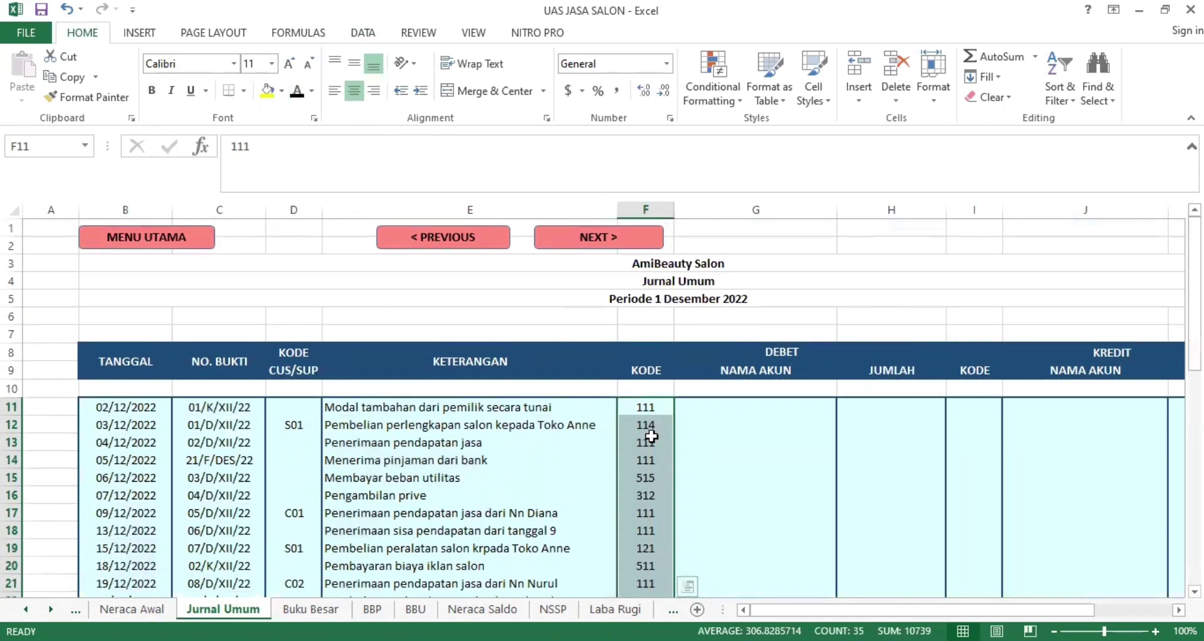
left_click(646, 442)
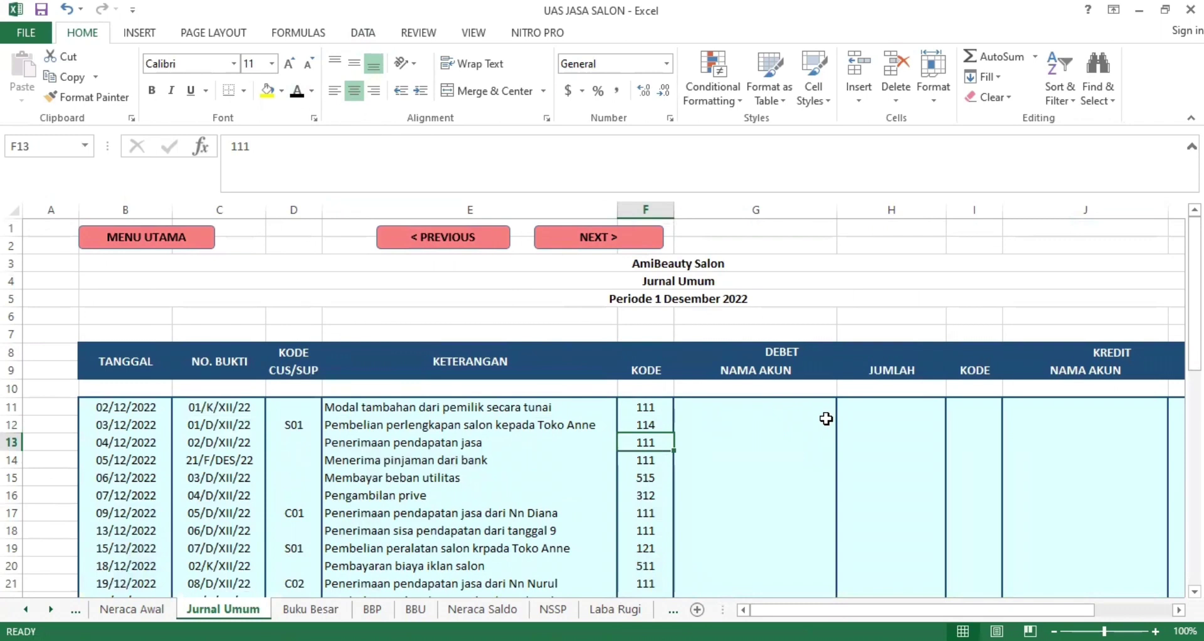
Fill the VLOOKUP formula in G11 down the debit account name column to G45.
left_click(788, 405)
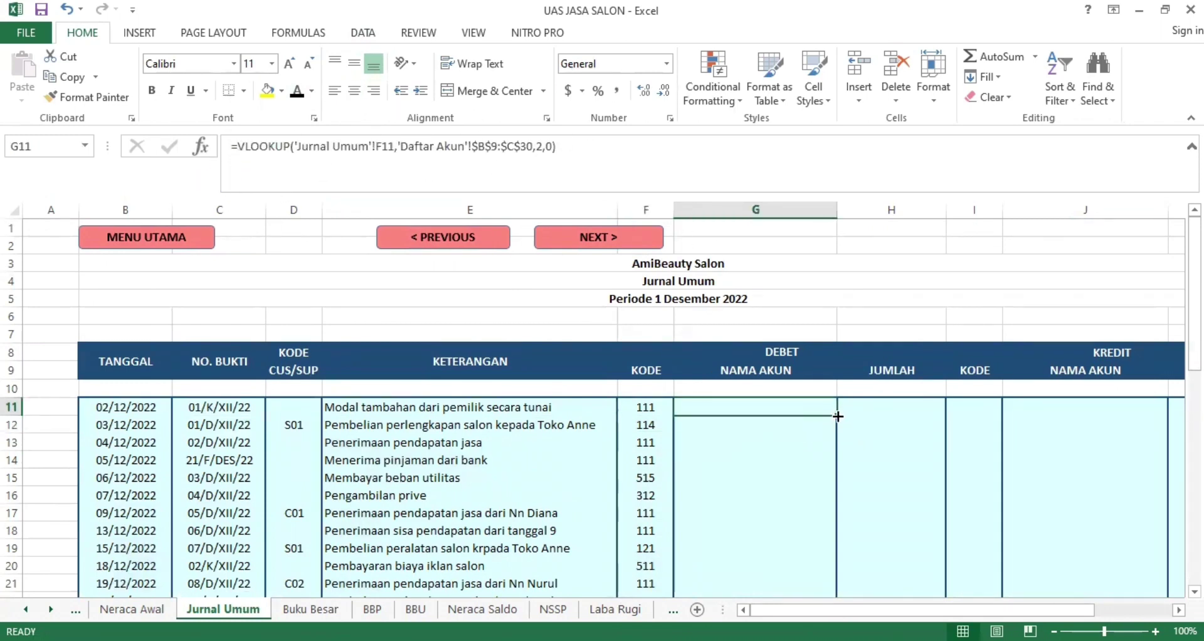
double_click(837, 416)
Change the font colour of the debit amounts in H11:H45 and the credit account codes in I11:I45 to black.
left_click_drag(877, 414, 897, 561)
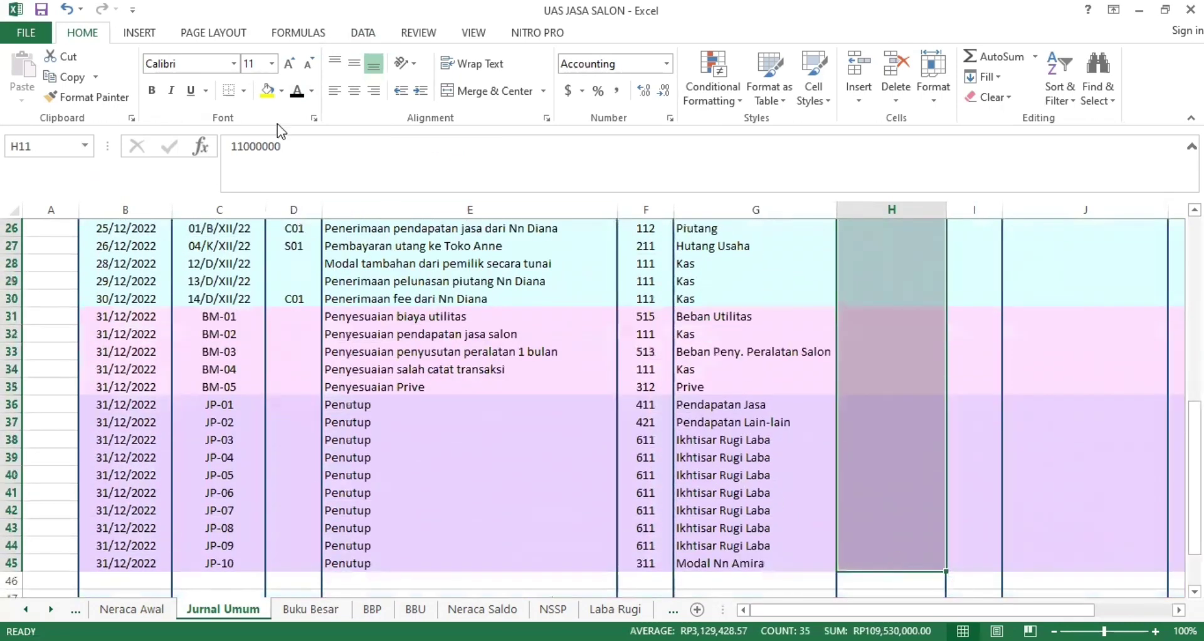
left_click(298, 90)
scroll(640, 405, "up", 9)
left_click(842, 457)
left_click_drag(977, 408, 963, 593)
scroll(964, 565, "up", 9)
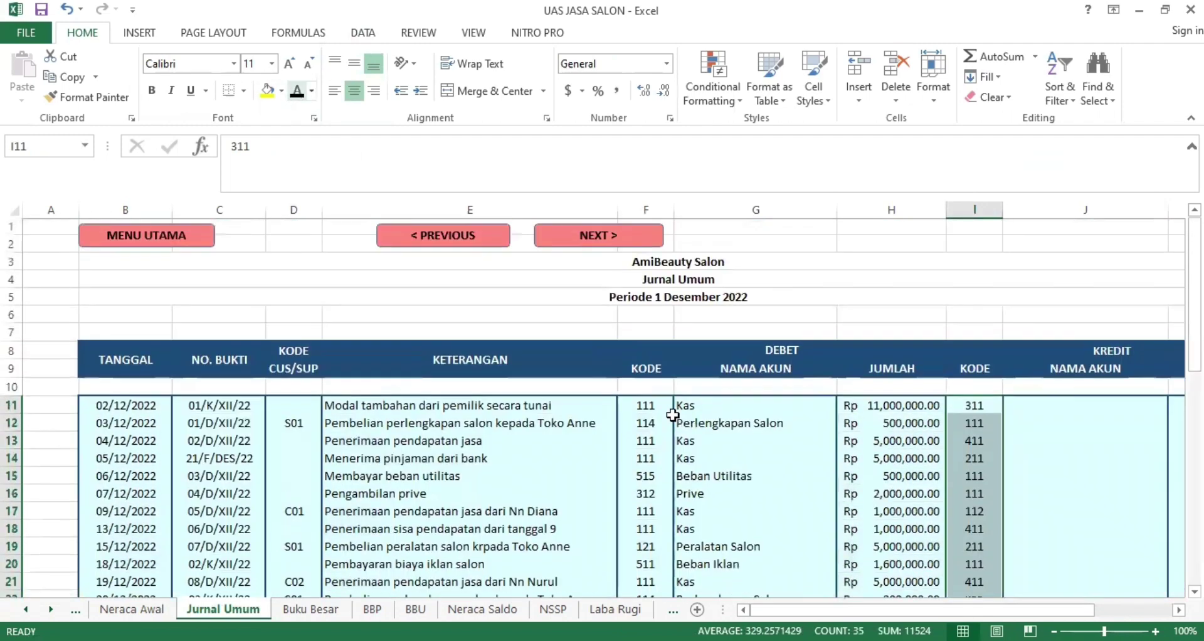
Review the VLOOKUP formula in J11 and change the font colour of the credit account names in J11:J45 to black.
scroll(890, 414, "right", 1)
left_click(889, 413)
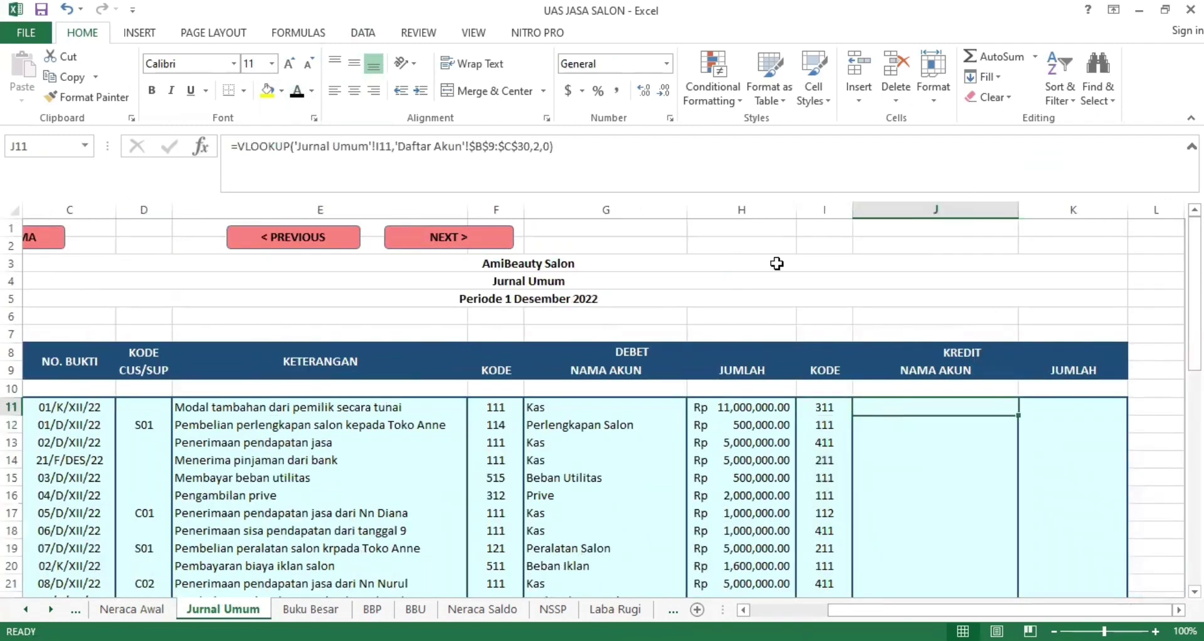
left_click(299, 92)
left_click_drag(574, 152, 230, 147)
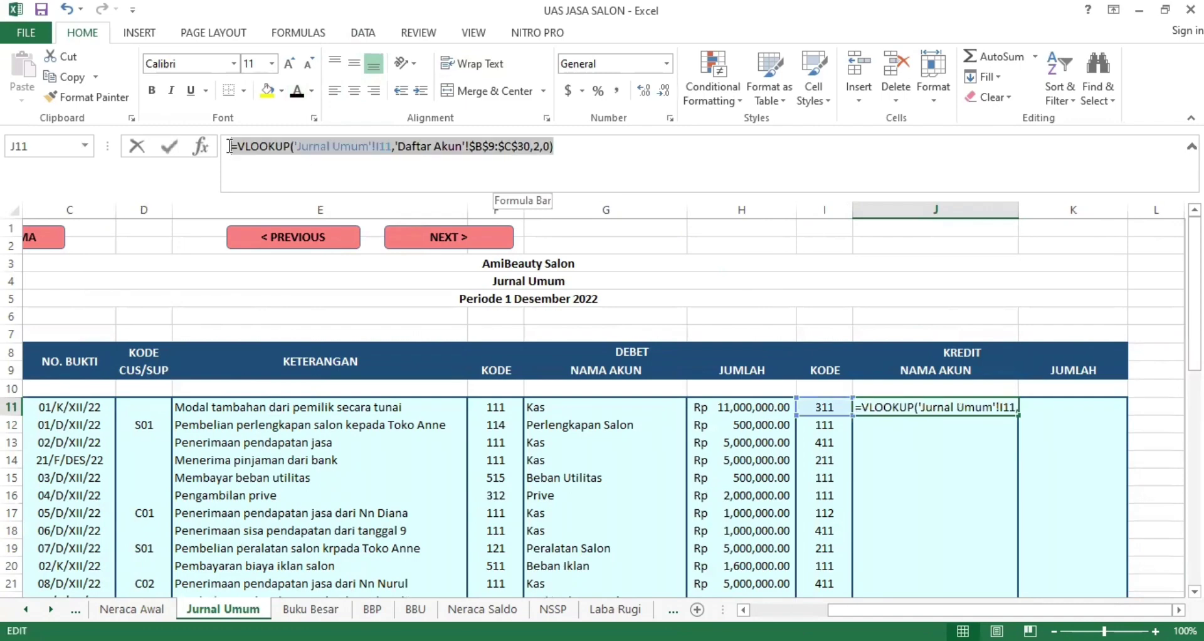
key("Return")
left_click_drag(953, 425, 944, 564)
key("ctrl+v")
Change the font colour of the credit amounts in K11:K45 to black.
left_click(1043, 385)
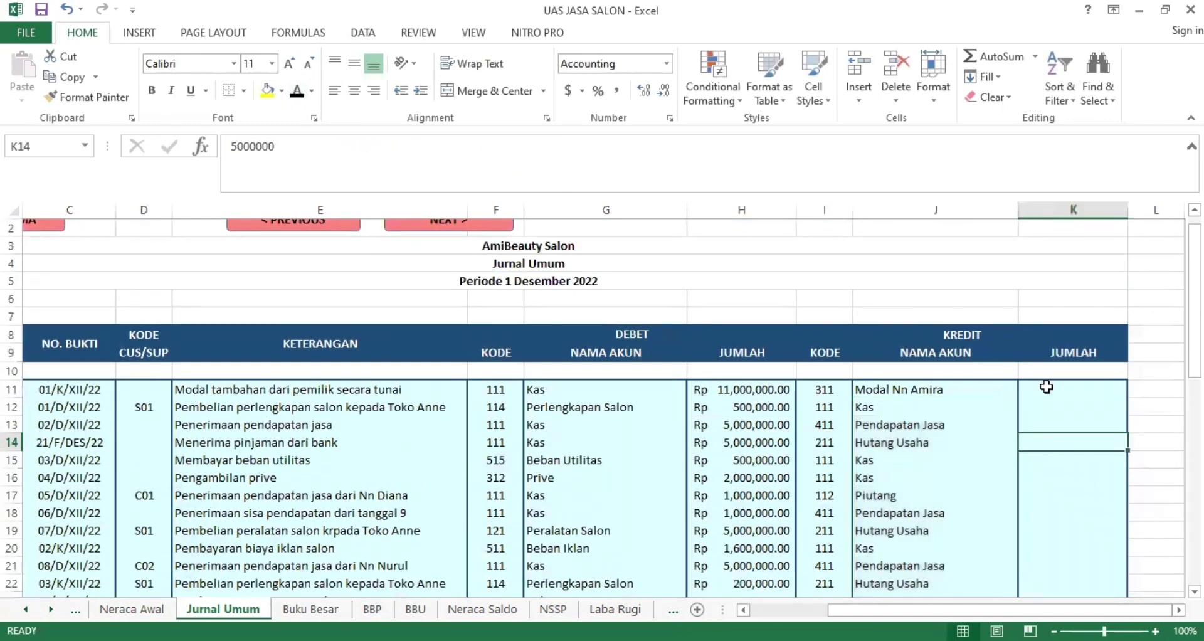
left_click_drag(1043, 385, 1073, 579)
key("ctrl+v")
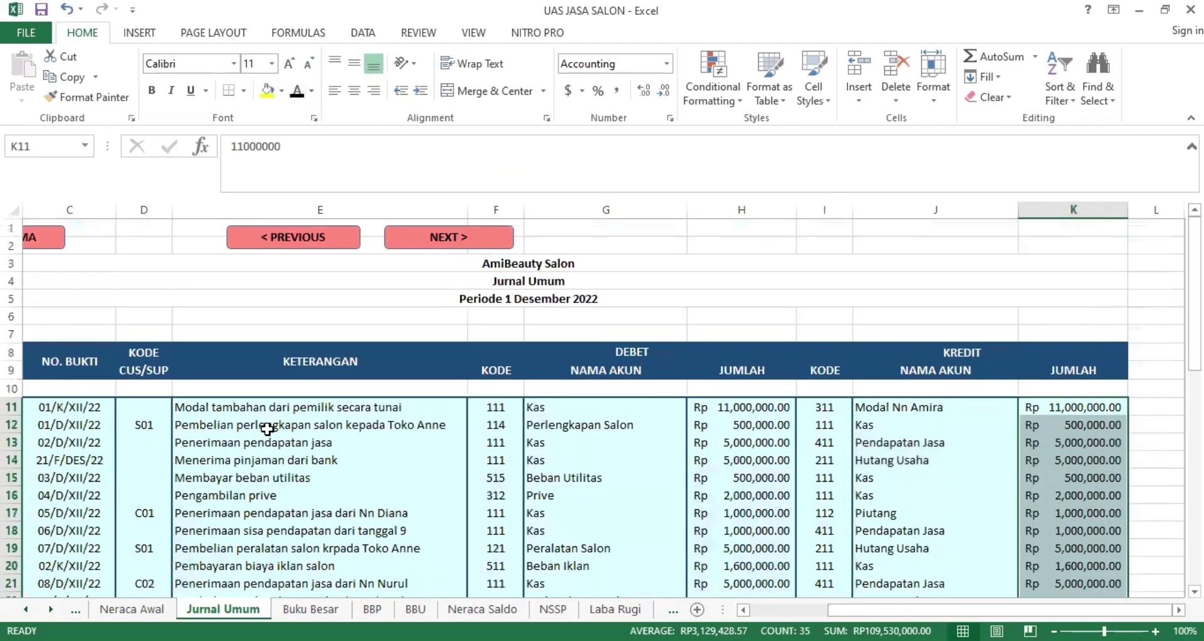
Re-enter the debit total in H50 as an AutoSum of H11:H49 and check the credit total's formula in K50.
scroll(272, 464, "down", 9)
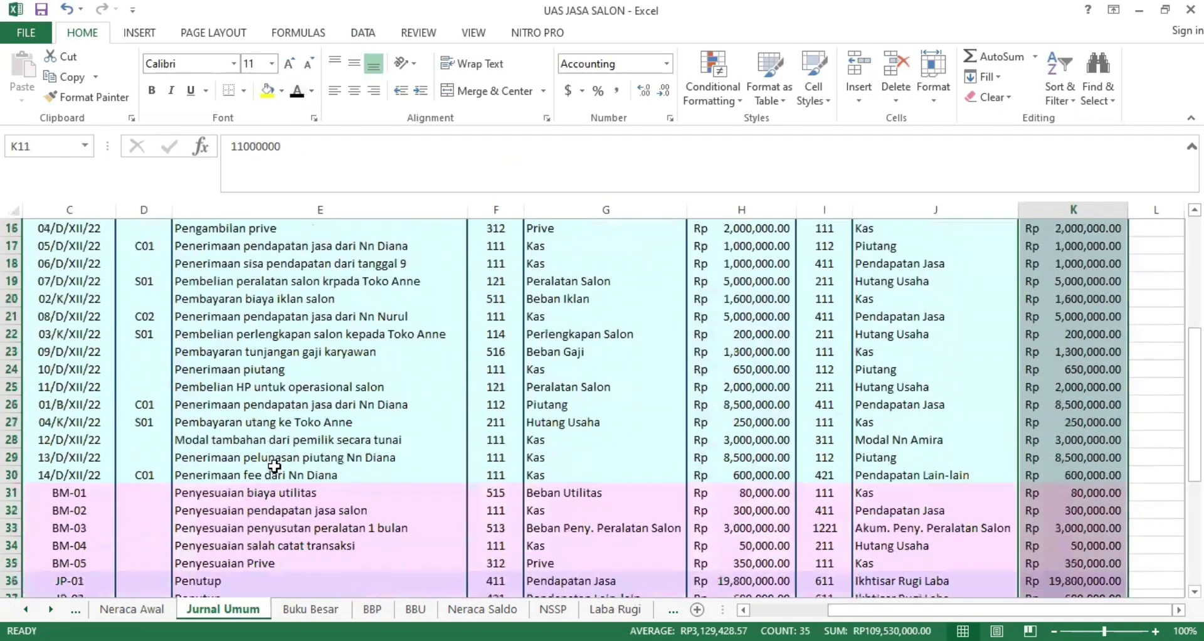
left_click(99, 459)
left_click(760, 458)
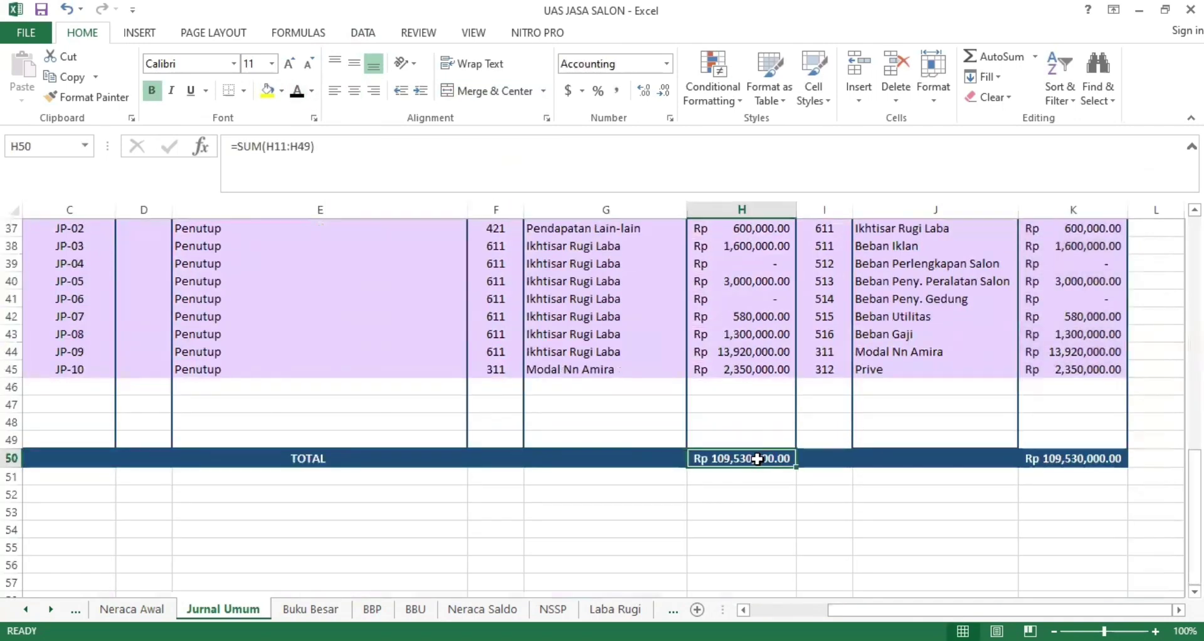
double_click(755, 459)
left_click_drag(717, 457, 698, 458)
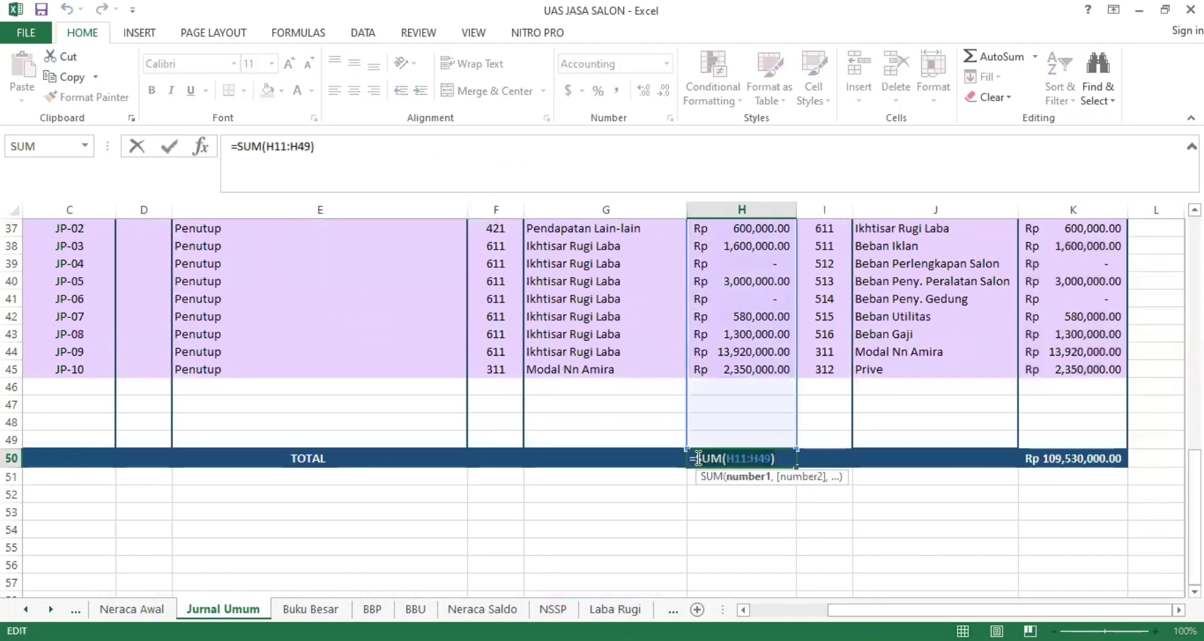
key("BackSpace")
key("BackSpace")
left_click(993, 59)
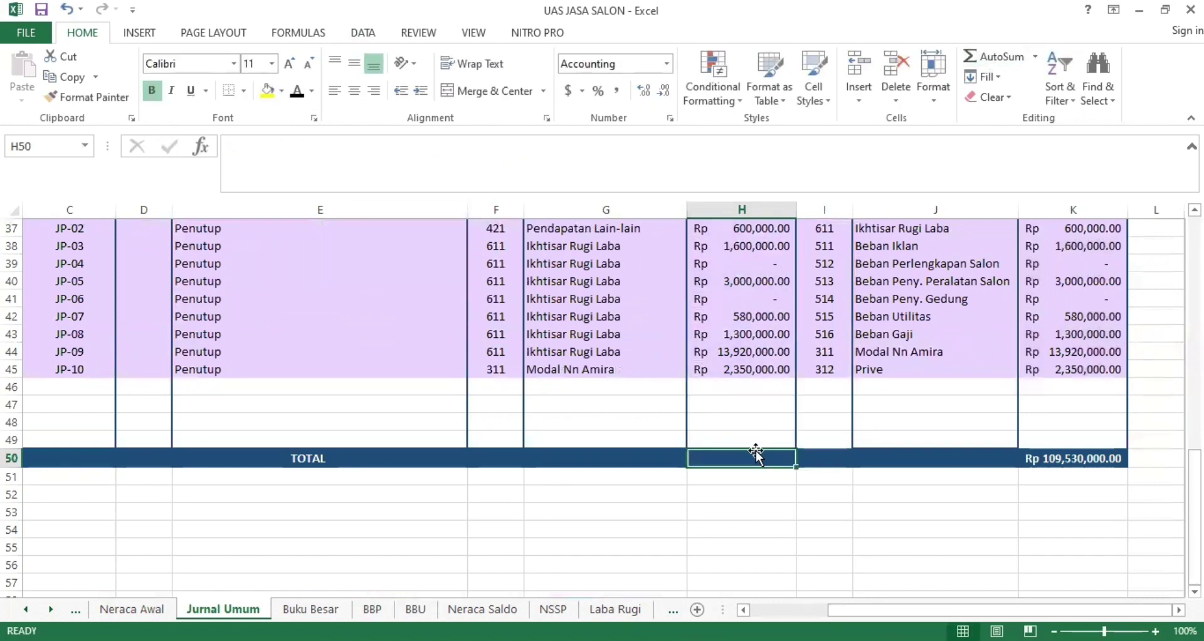
left_click(996, 58)
scroll(909, 342, "up", 10)
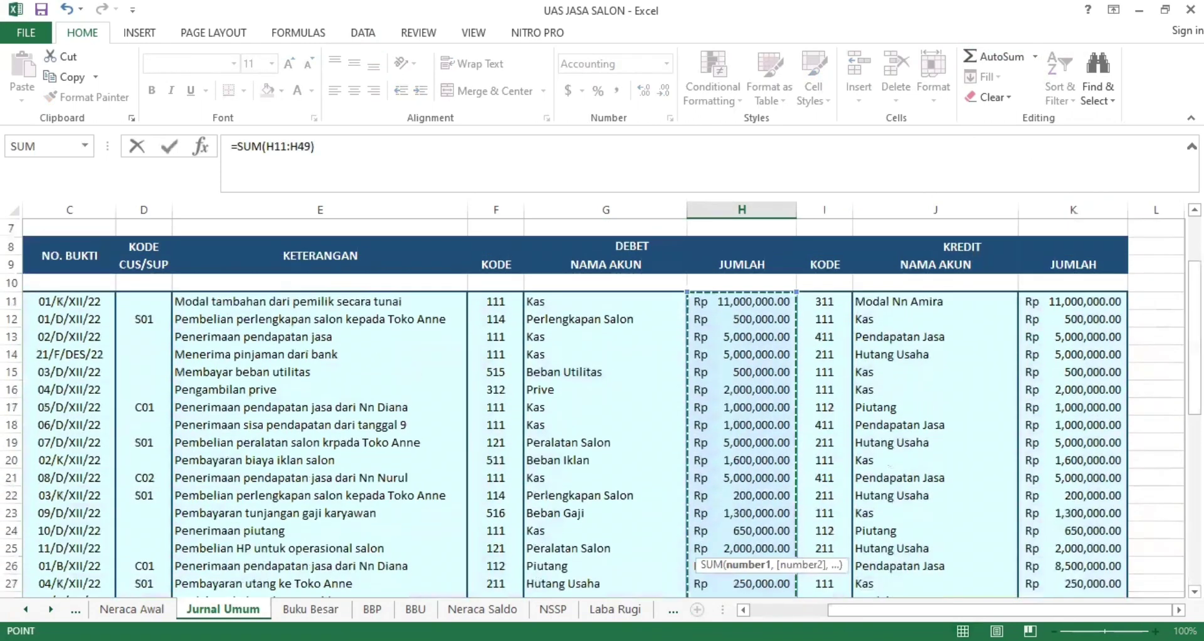
key("Return")
left_click(1071, 563)
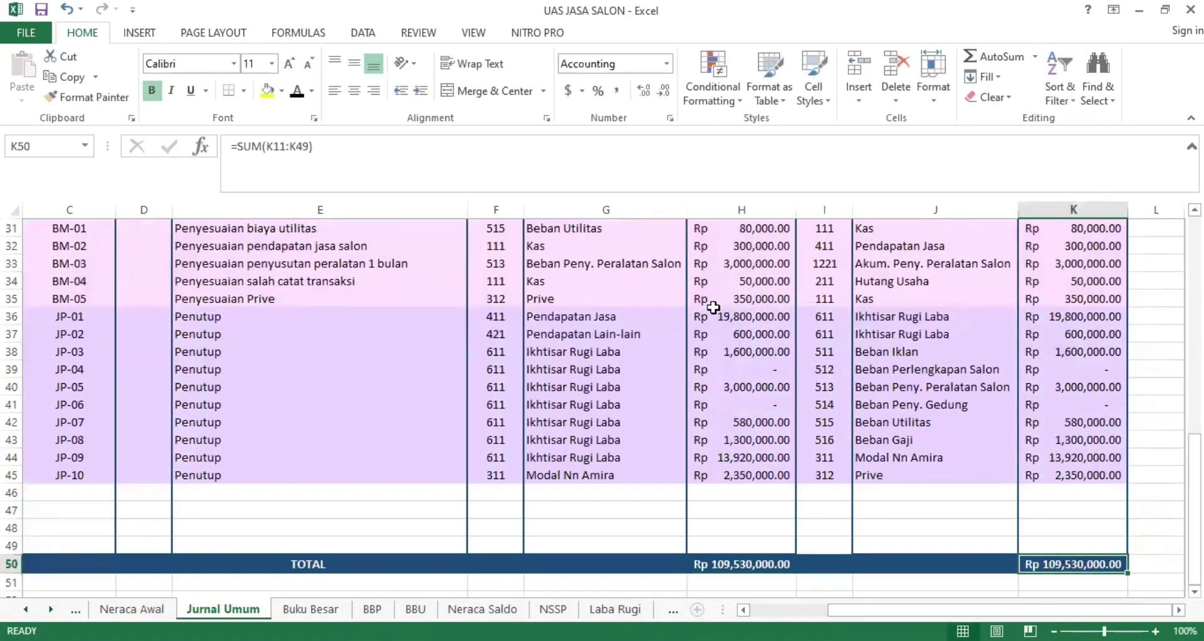
scroll(549, 344, "up", 10)
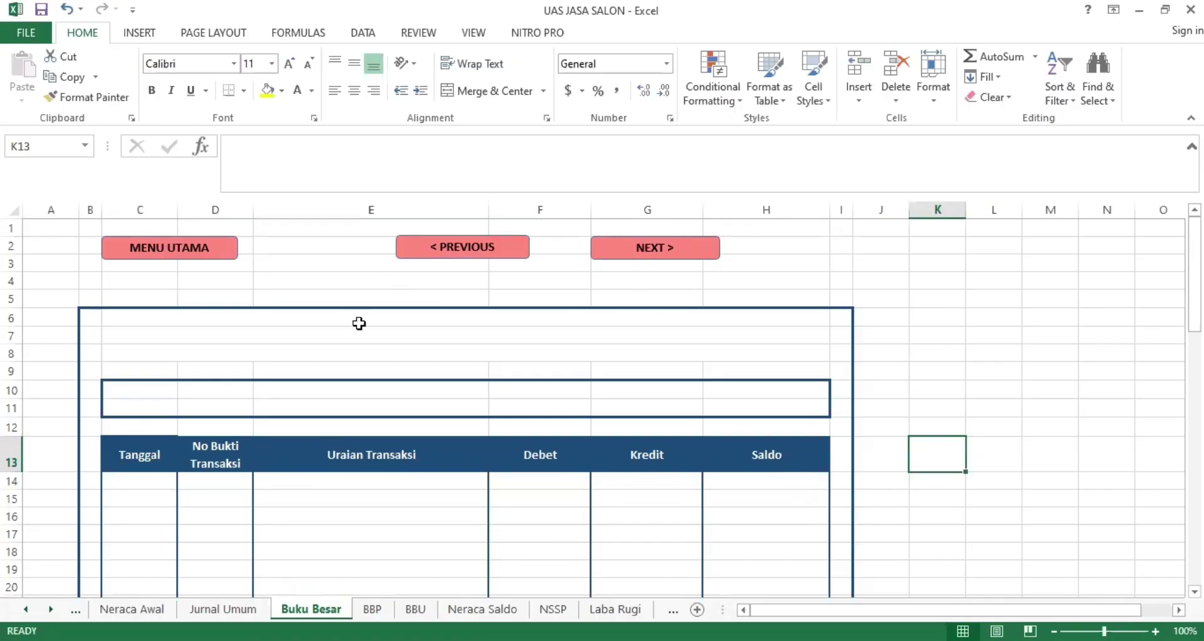
Change the font colour of the ledger title rows 6 to 8 to black and check the formulas in C6:C8.
left_click_drag(358, 321, 368, 331)
left_click_drag(102, 320, 731, 360)
left_click(126, 319)
left_click(312, 90)
left_click(296, 111)
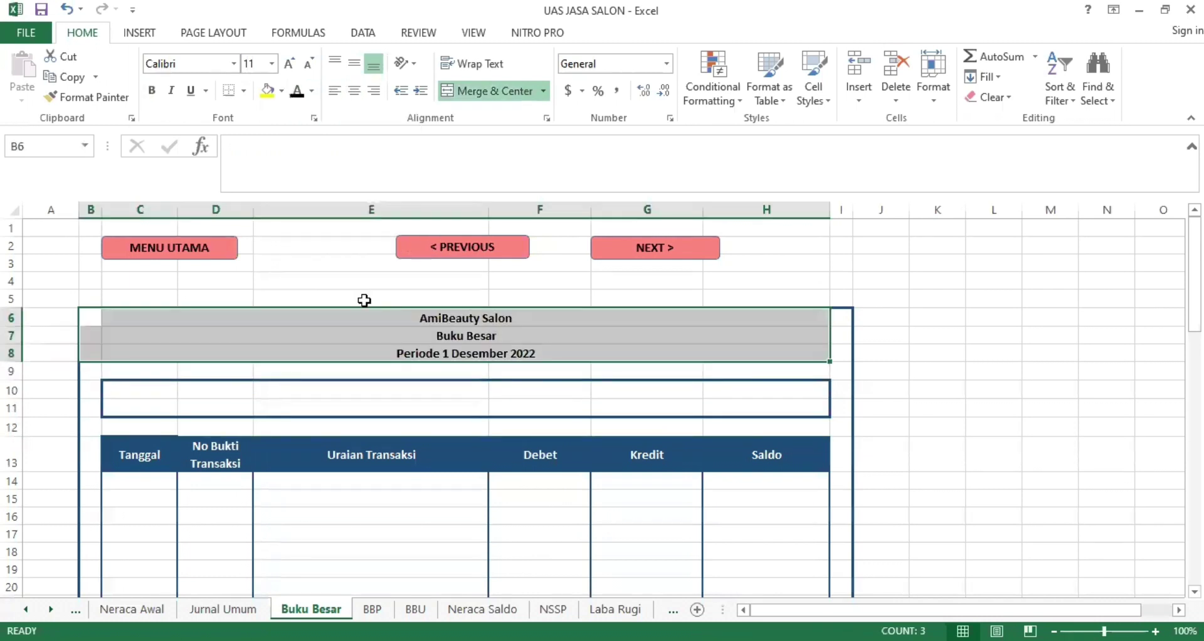
left_click(362, 318)
key("Down")
key("Down")
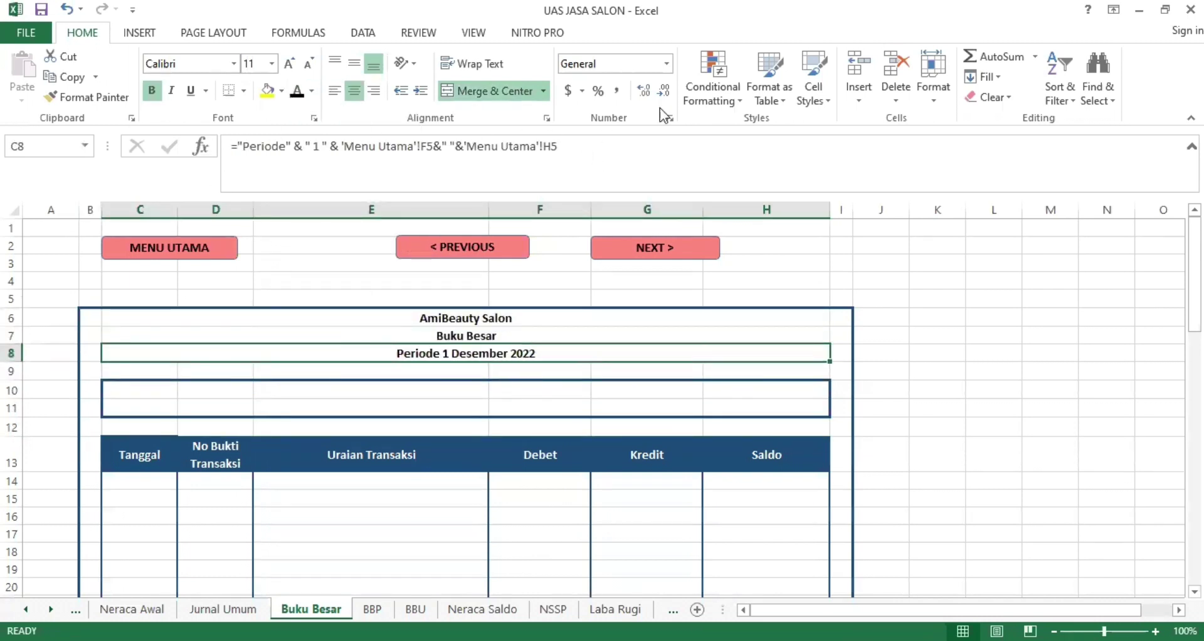
scroll(295, 370, "down", 2)
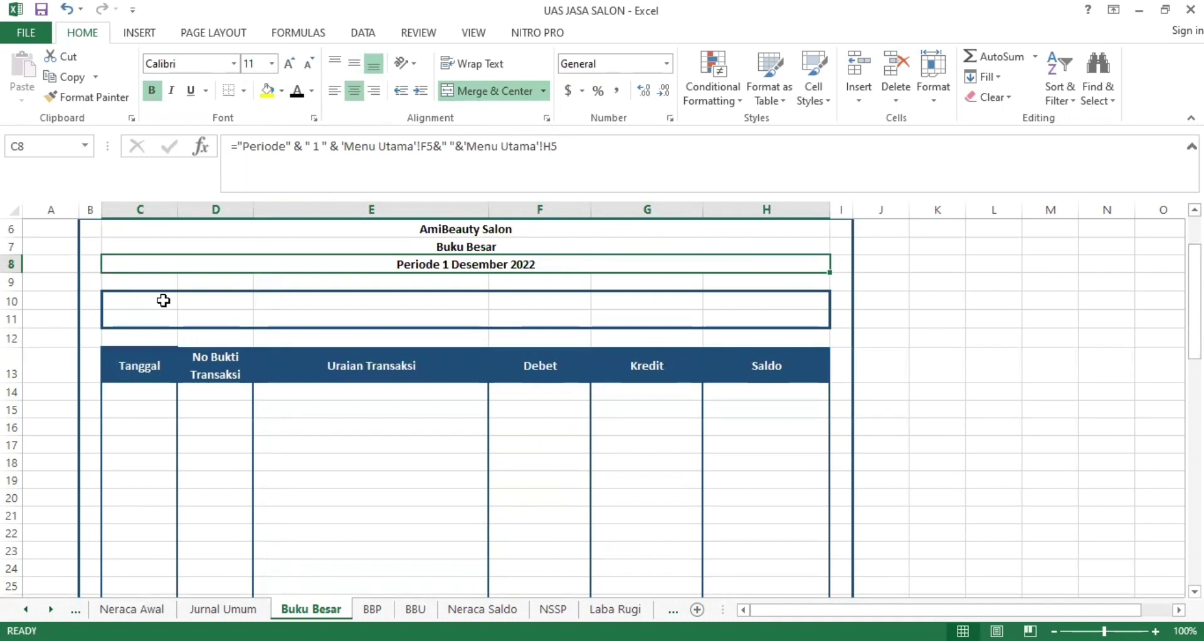
Change the font colour of the Kode Akun label in C10 and the account code in D10 to black.
left_click(144, 301)
left_click(298, 91)
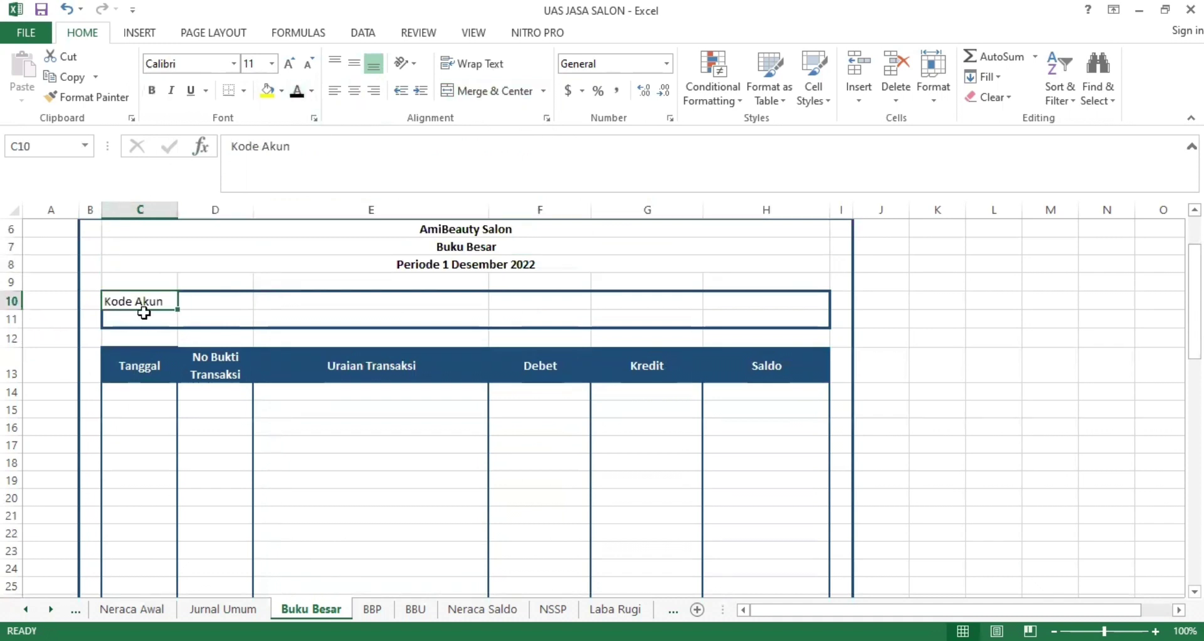
left_click(219, 299)
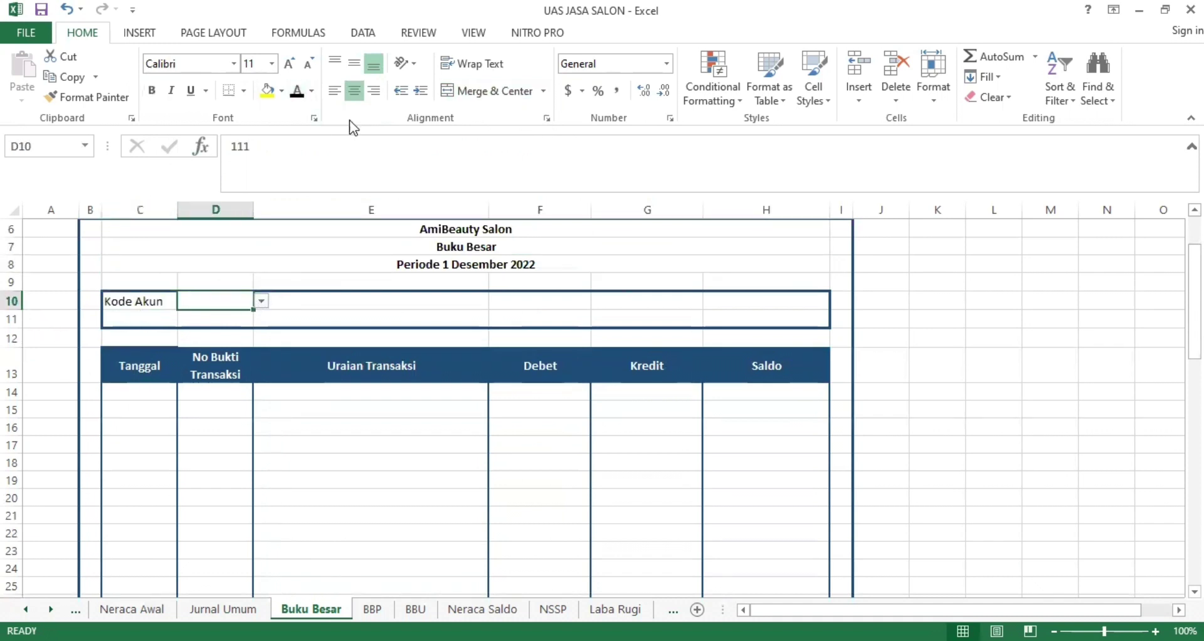
left_click(297, 91)
left_click(335, 300)
key("Left")
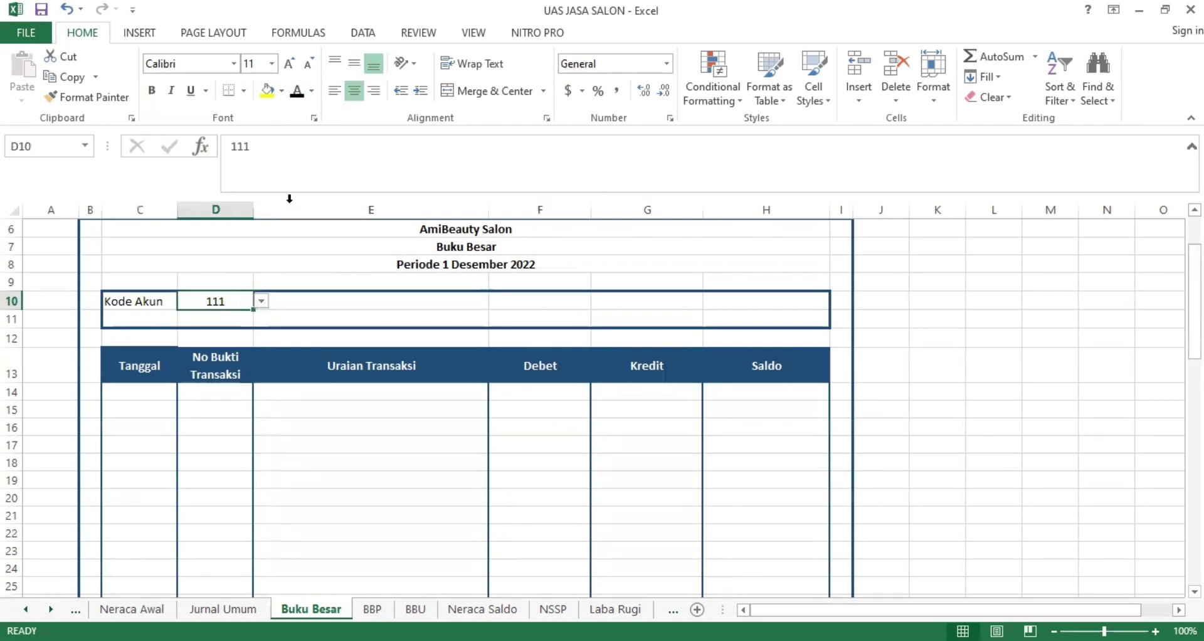
Confirm the List data validation of account codes on D10 and choose account code 111 from it.
left_click(364, 33)
left_click(705, 66)
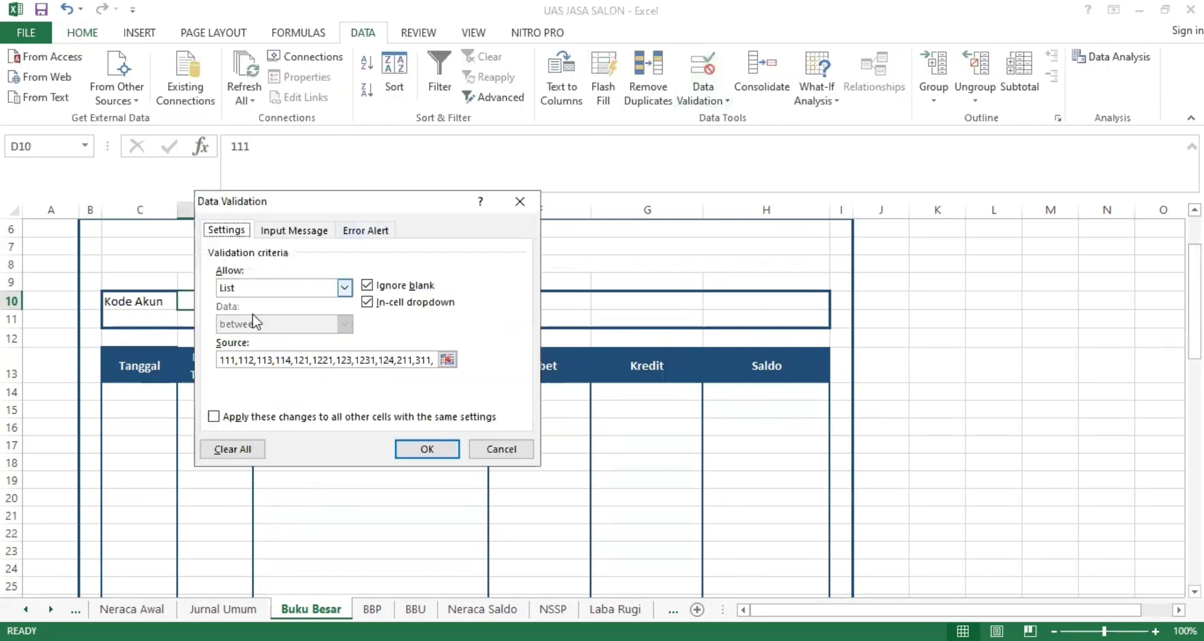
left_click(283, 288)
left_click(270, 339)
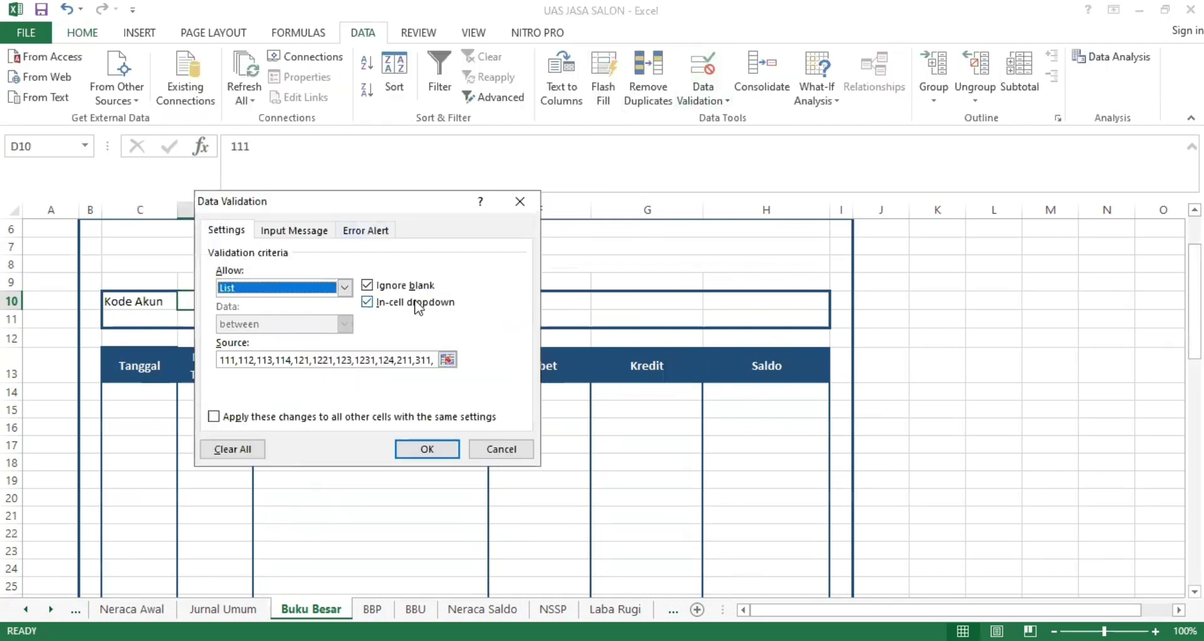
left_click(221, 362)
left_click(427, 449)
left_click(261, 301)
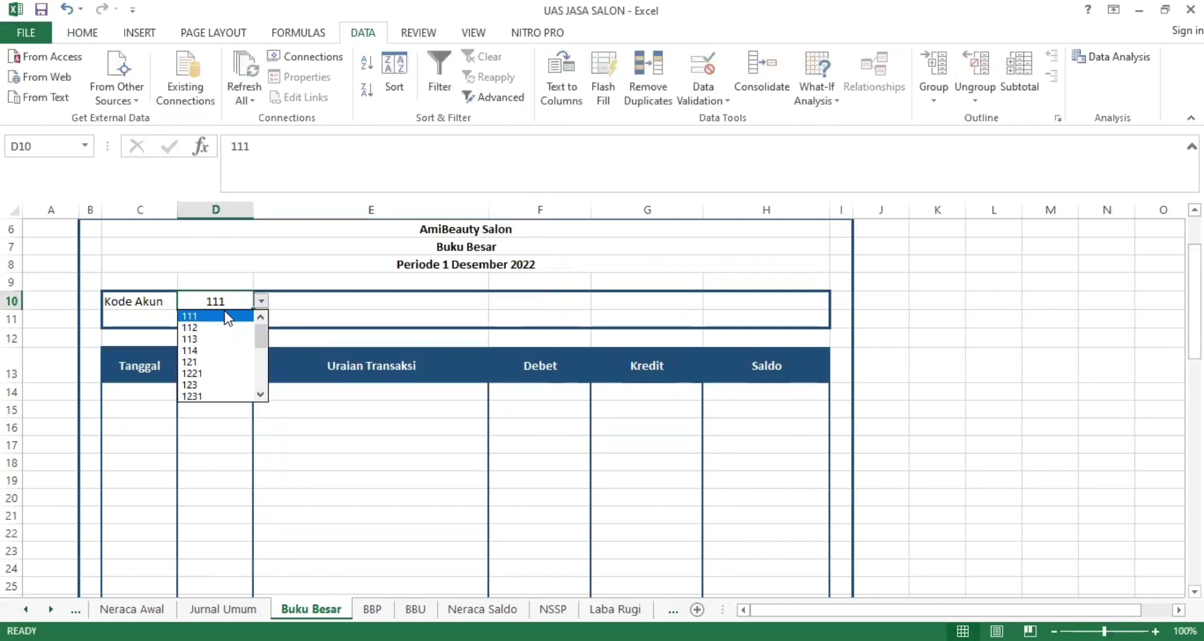
left_click(227, 316)
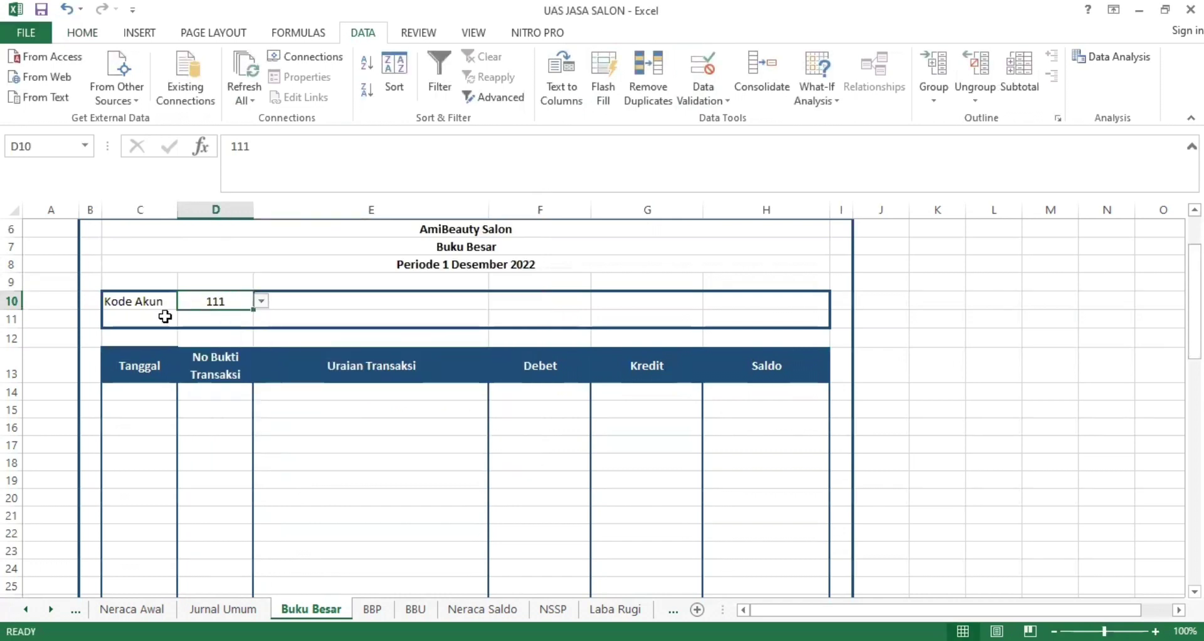
Change the font colour of the Nama Akun label in C11 and the looked-up account name in D11 to black.
left_click(140, 318)
left_click(82, 32)
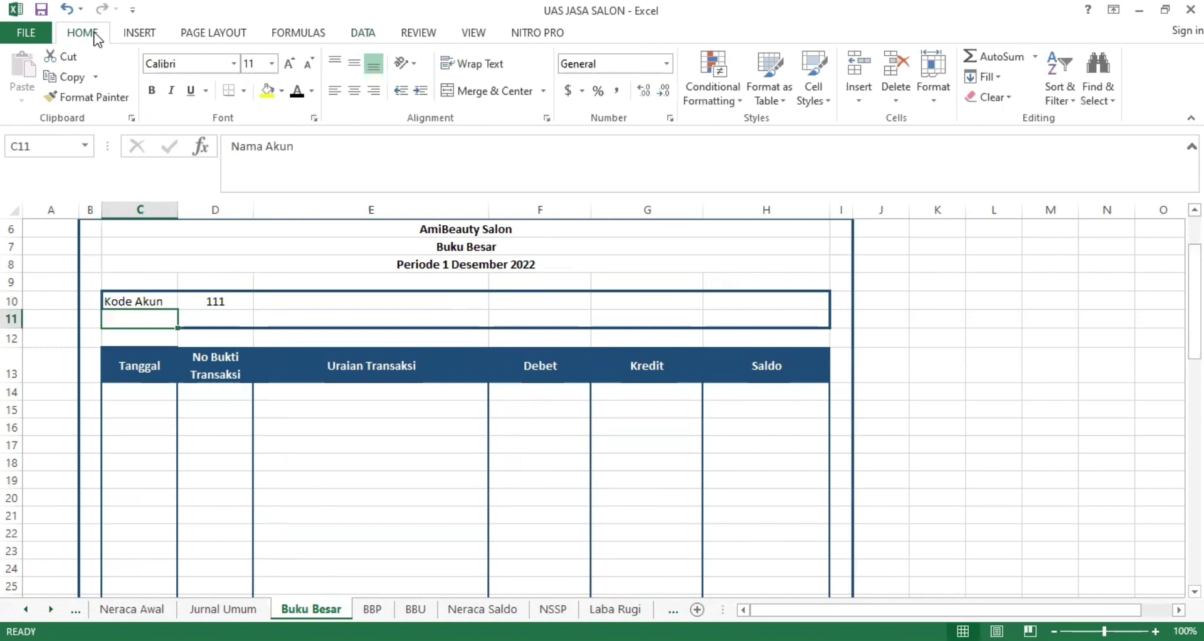
left_click(298, 91)
left_click(205, 318)
left_click(298, 91)
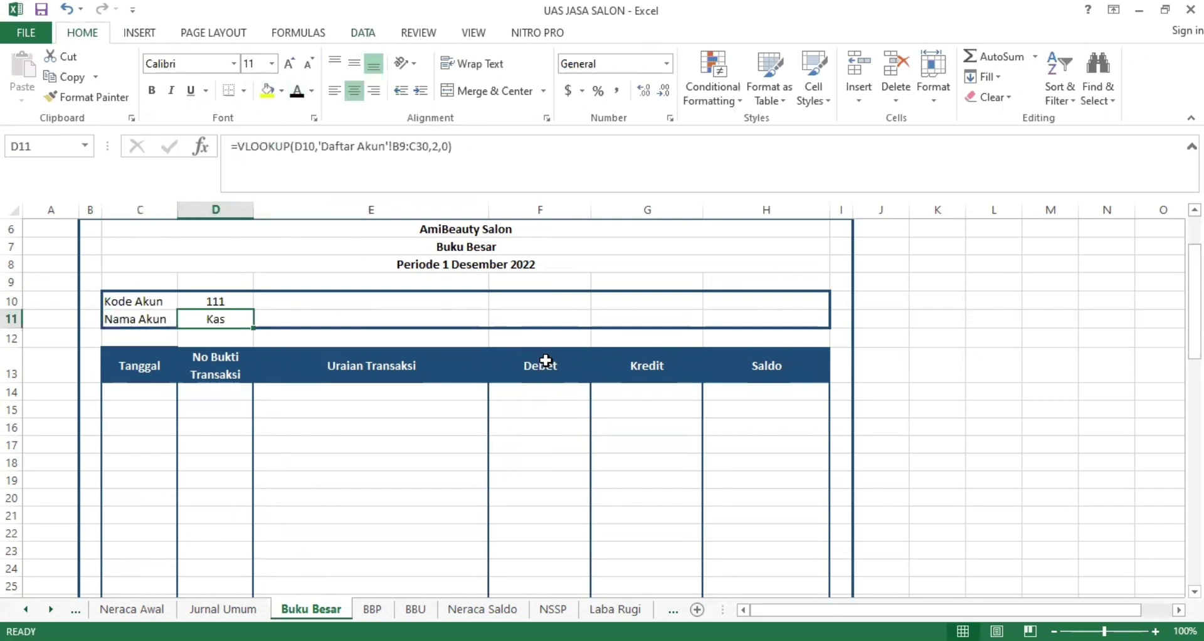
Change the font colour of the Saldo Awal label in G10 and its IF/VLOOKUP amount in H10 to black.
left_click(659, 300)
key("F4")
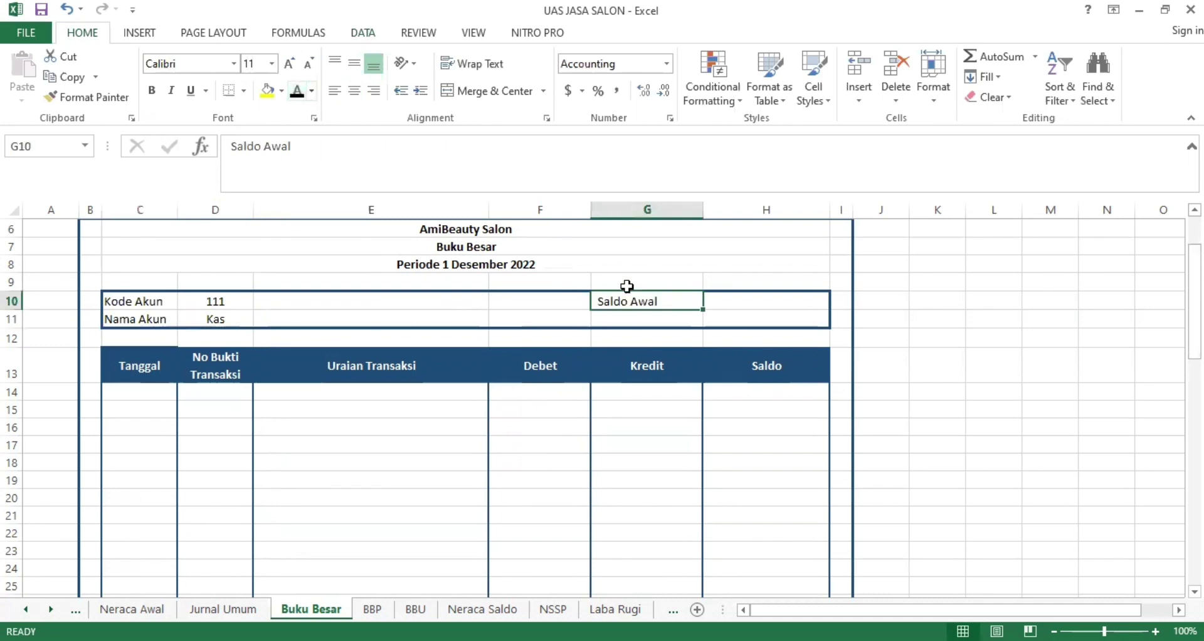
left_click(759, 304)
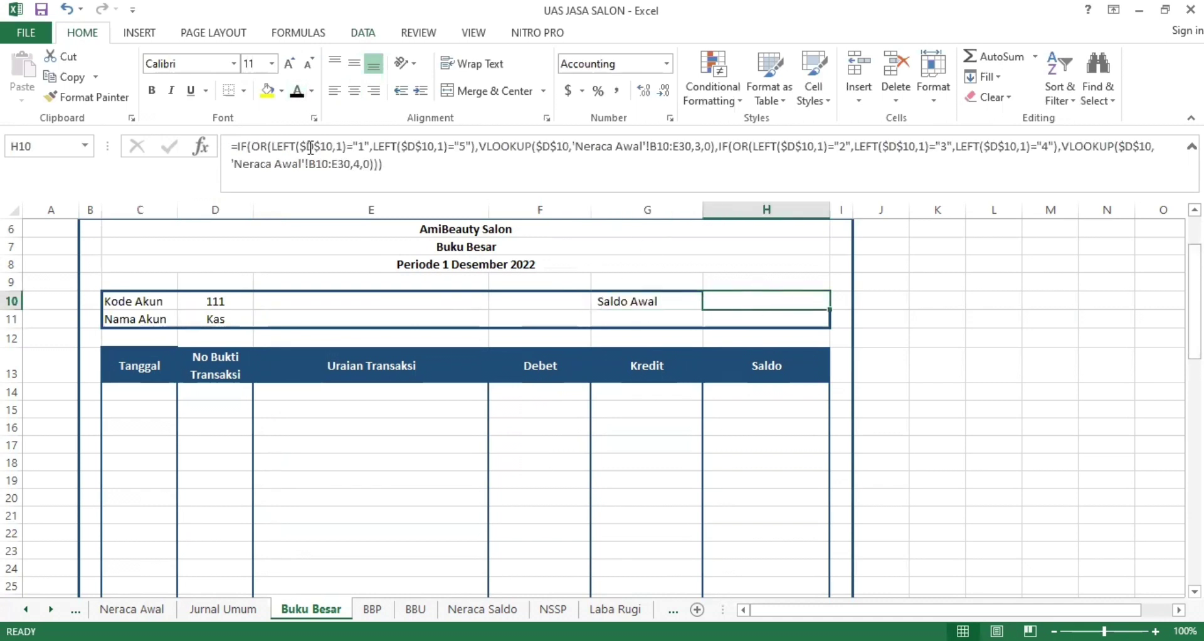
left_click(297, 91)
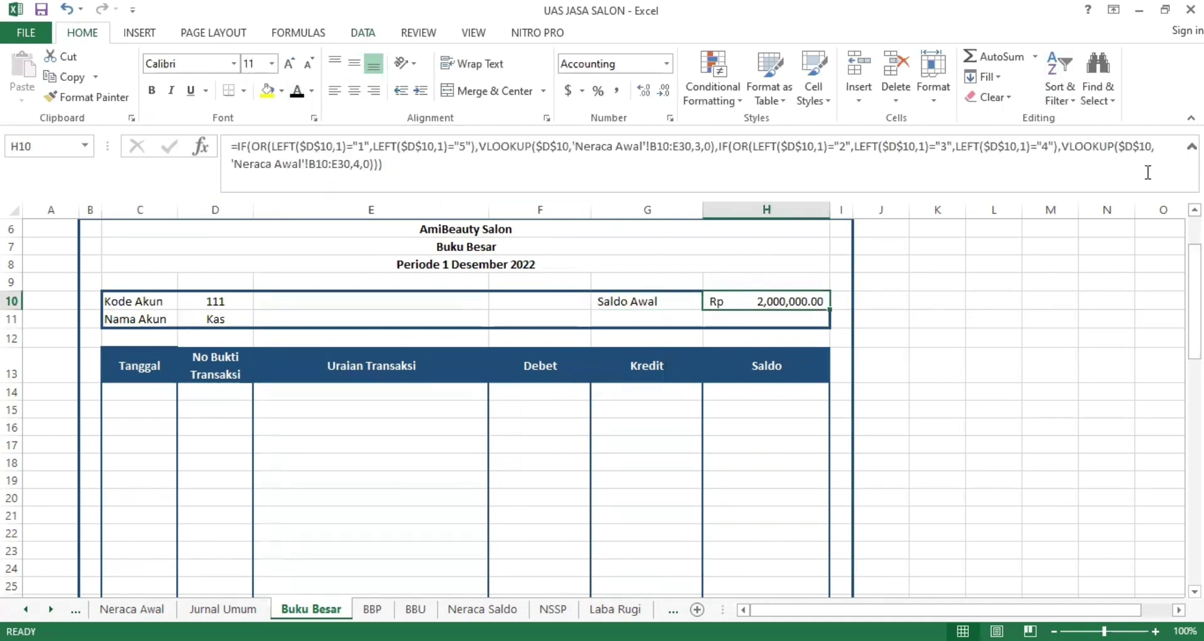
Change the font colour of the Saldo Akhir label in G11 and its linked amount in H11 to black.
left_click(636, 314)
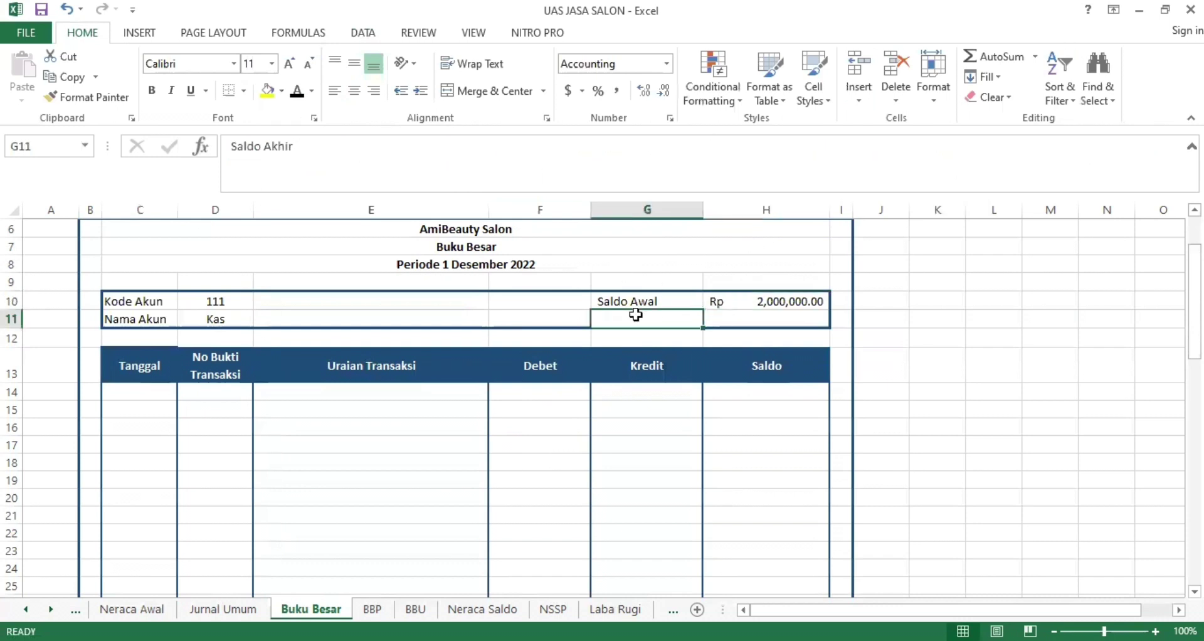
left_click(297, 91)
left_click(711, 318)
left_click(298, 91)
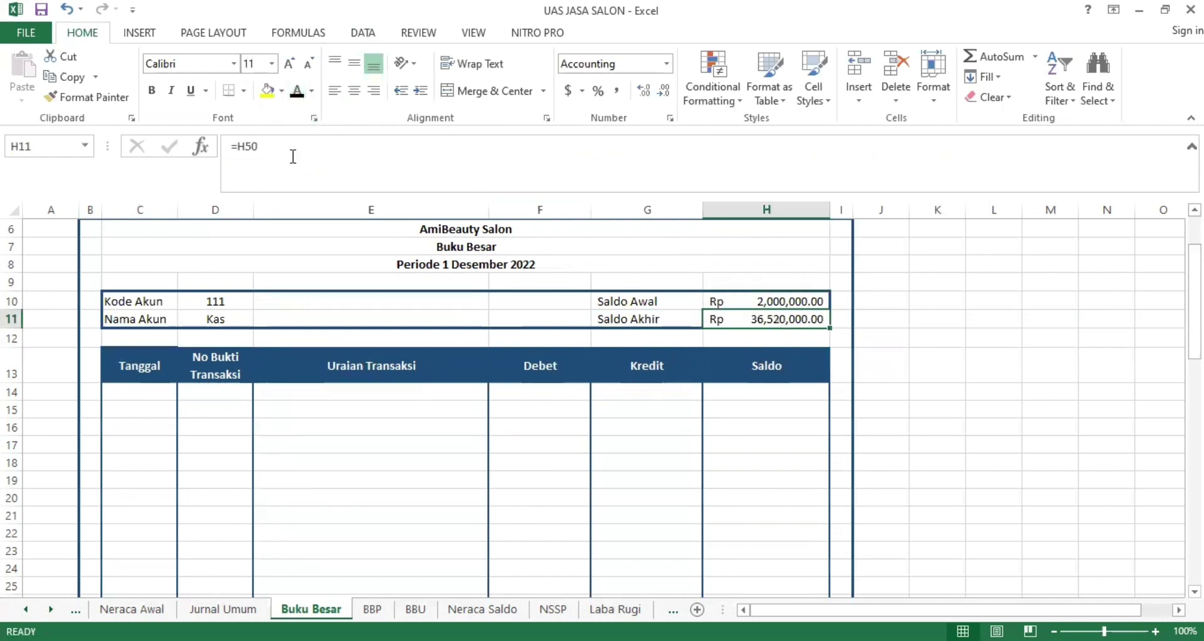
Review the ledger table headings from Tanggal to Saldo in C13:H13.
left_click(343, 484)
scroll(163, 393, "down", 1)
left_click(153, 338)
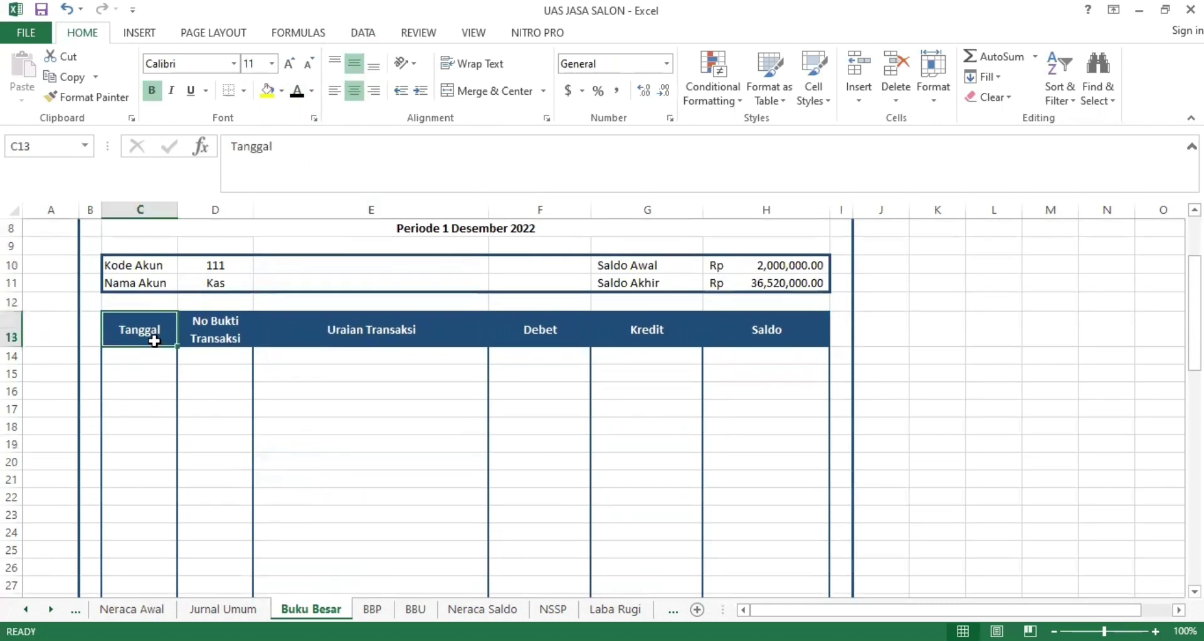
key("Right")
key("Right")
key("Right")
key("Right")
key("Right")
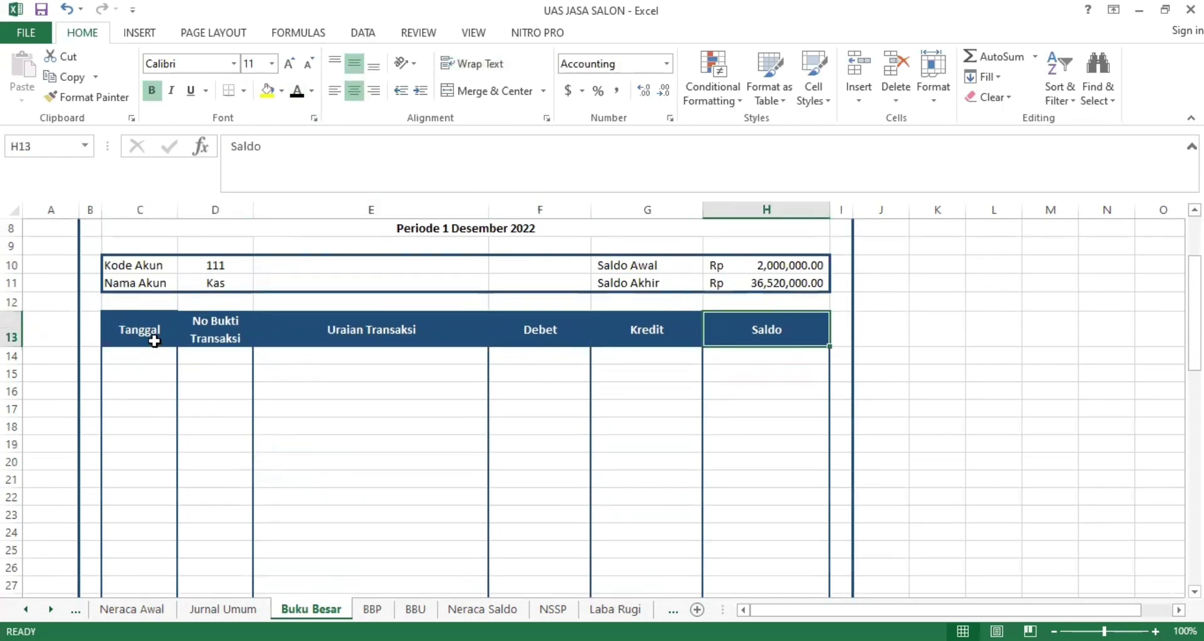
Change the font colour of the opening entry's date and Saldo Awal description in C14:E14 to black.
left_click_drag(148, 359, 282, 356)
left_click(297, 91)
left_click(266, 441)
left_click(148, 358)
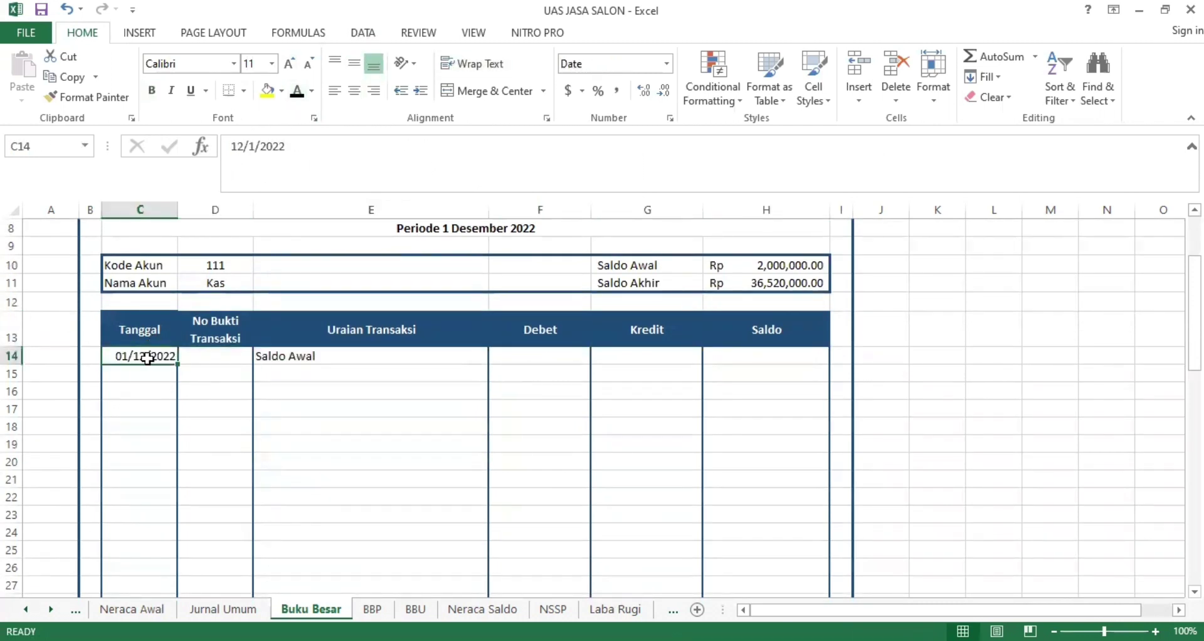
left_click(286, 358)
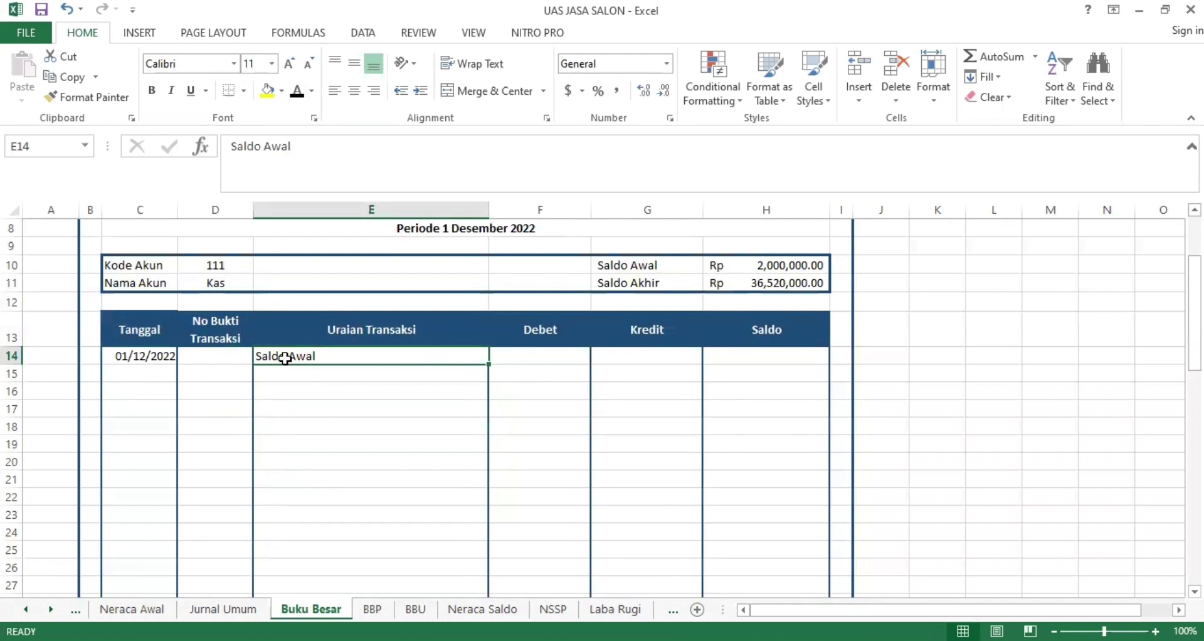
Change the font colour of the opening entry's debit, credit and balance formulas in F14:H14 to black.
left_click(524, 356)
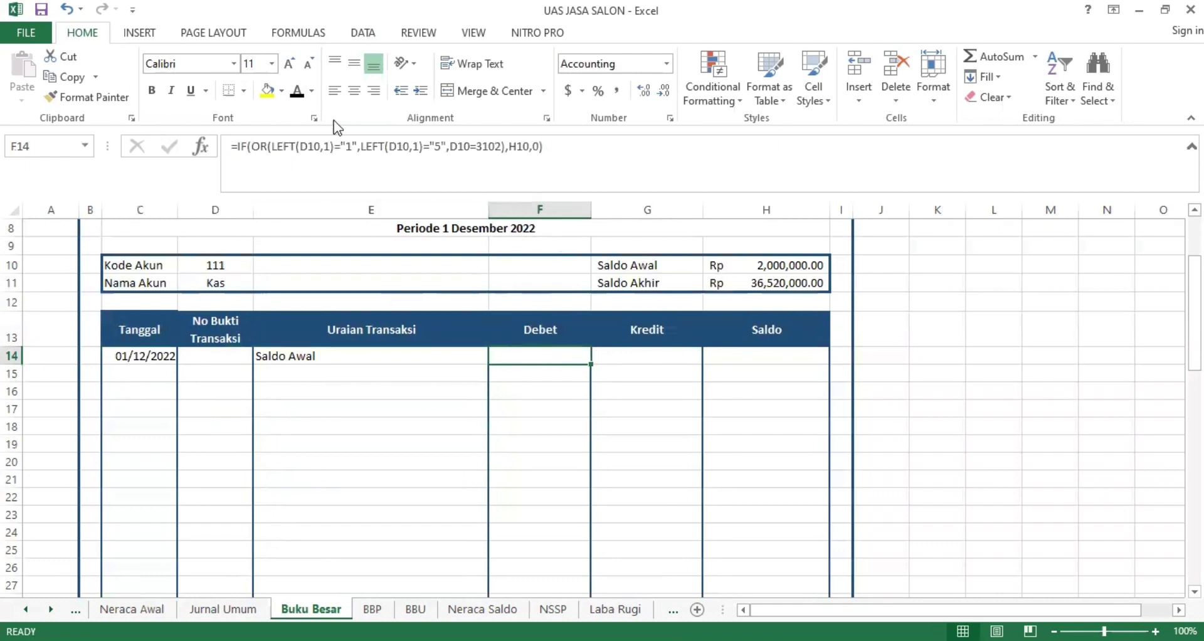
left_click(638, 356)
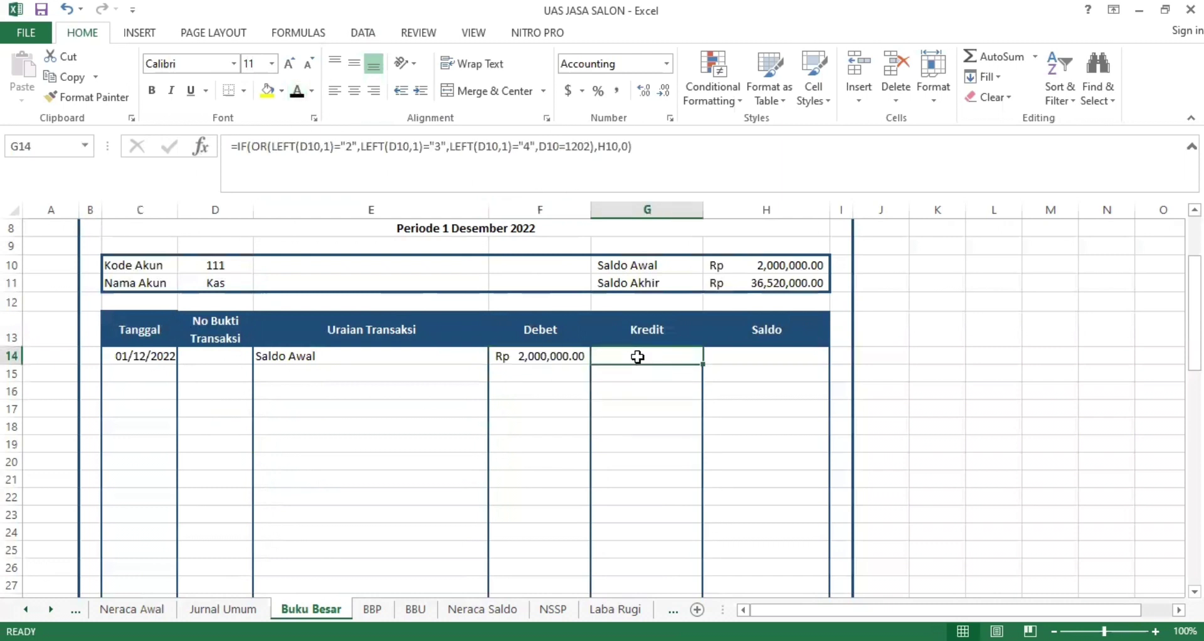
left_click(298, 91)
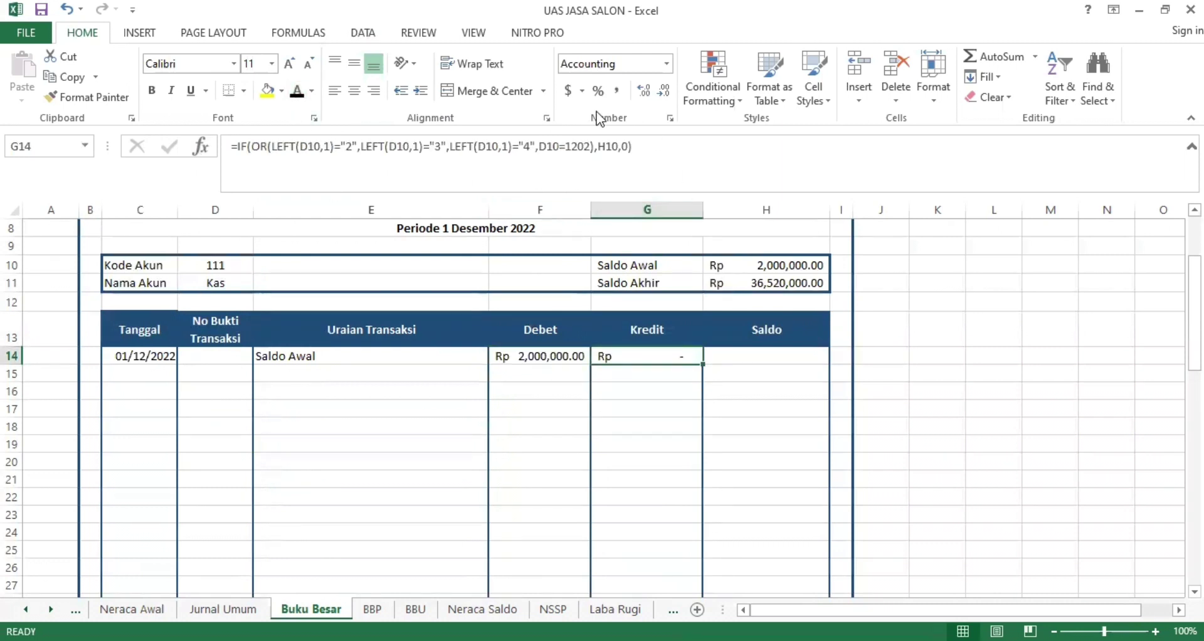
left_click(752, 356)
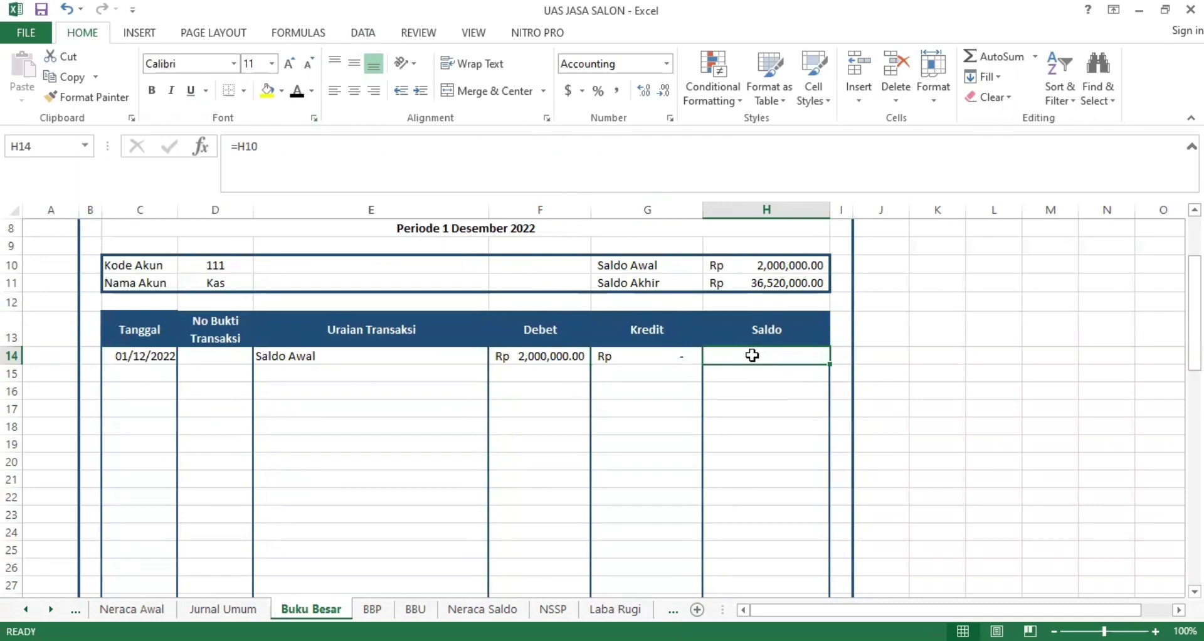
left_click(298, 90)
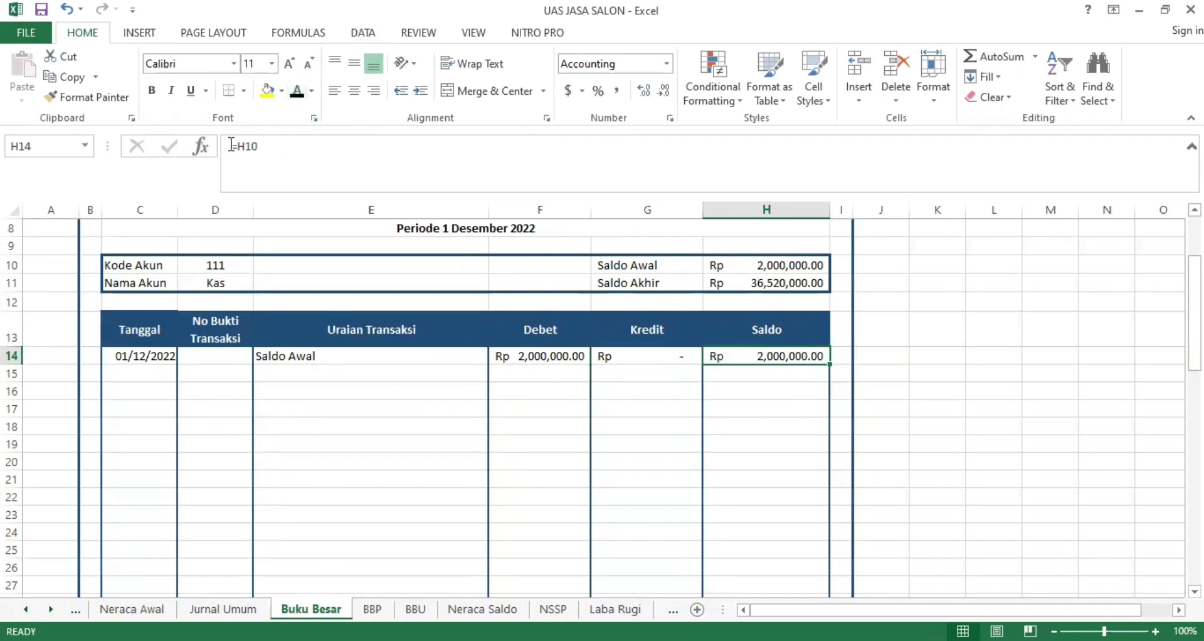
Enter =IF(E15=" "," ",'Jurnal Umum'!B11) in C15 and fill the date formula down to C48.
left_click(560, 370)
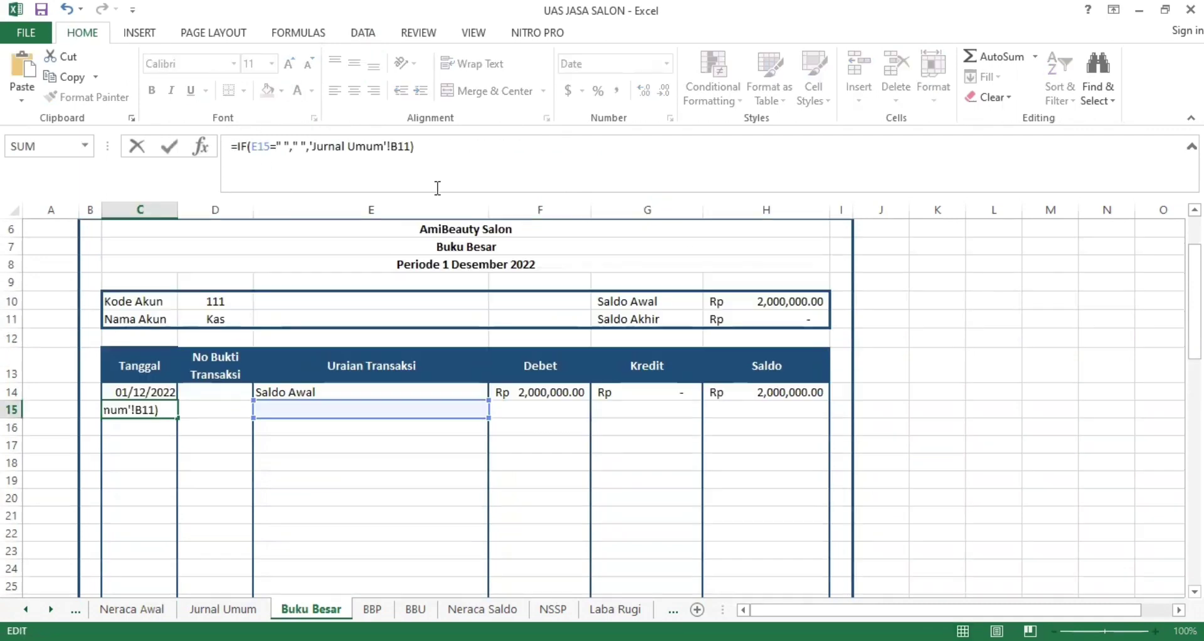
key("Return")
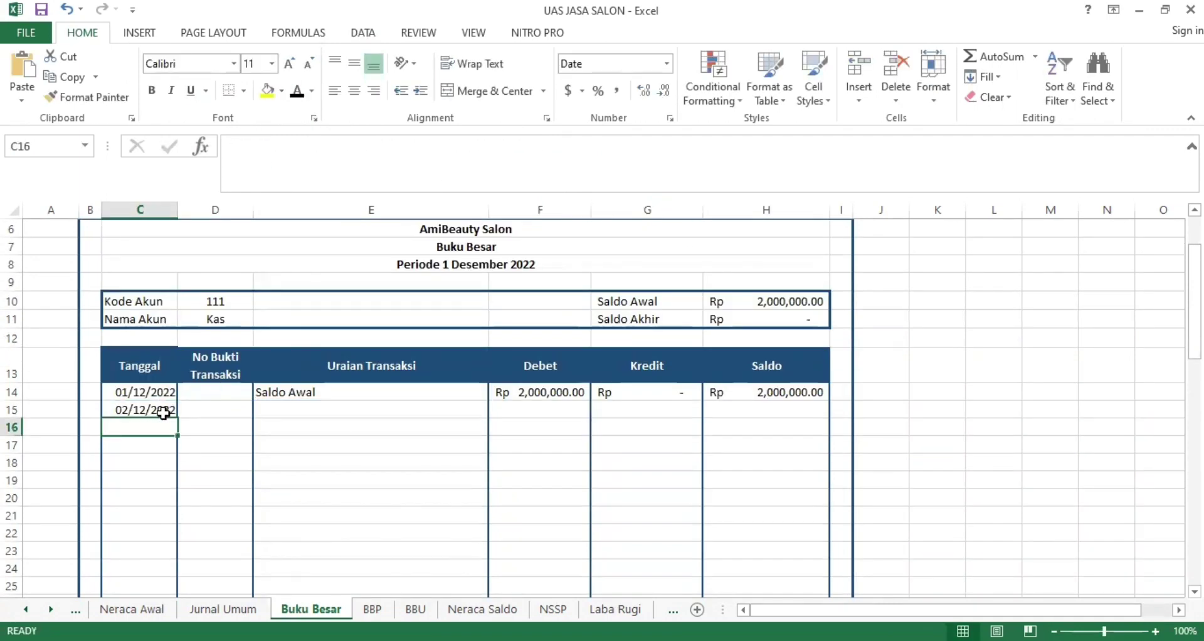
left_click(163, 411)
left_click_drag(178, 418, 164, 334)
left_click(169, 350)
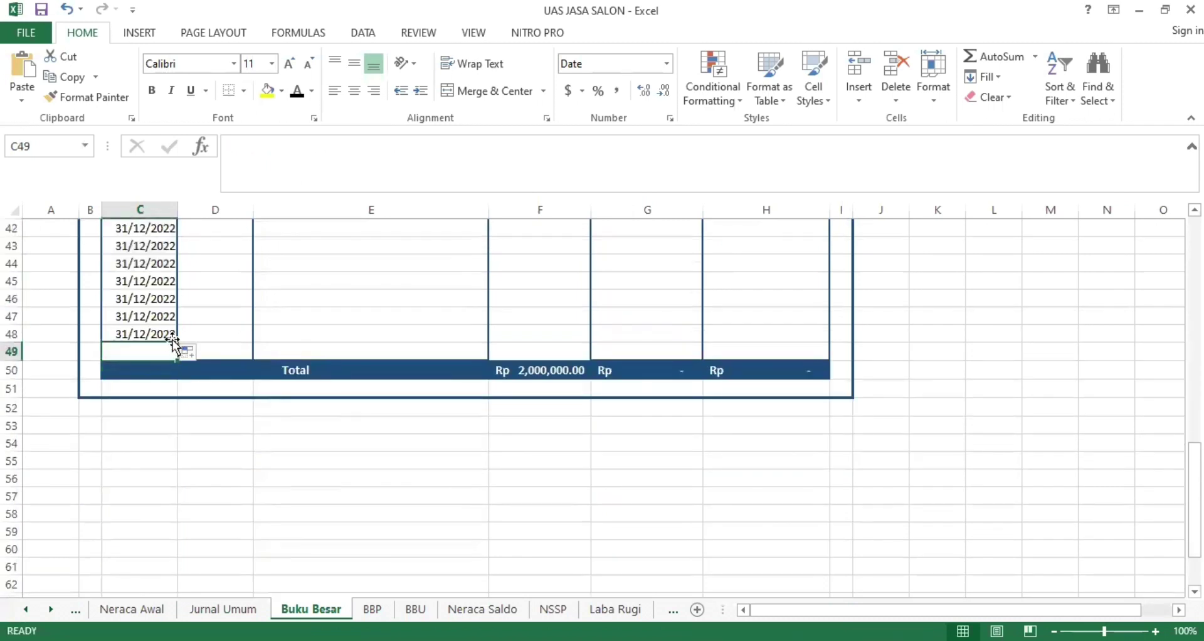
left_click(171, 336)
left_click(219, 333)
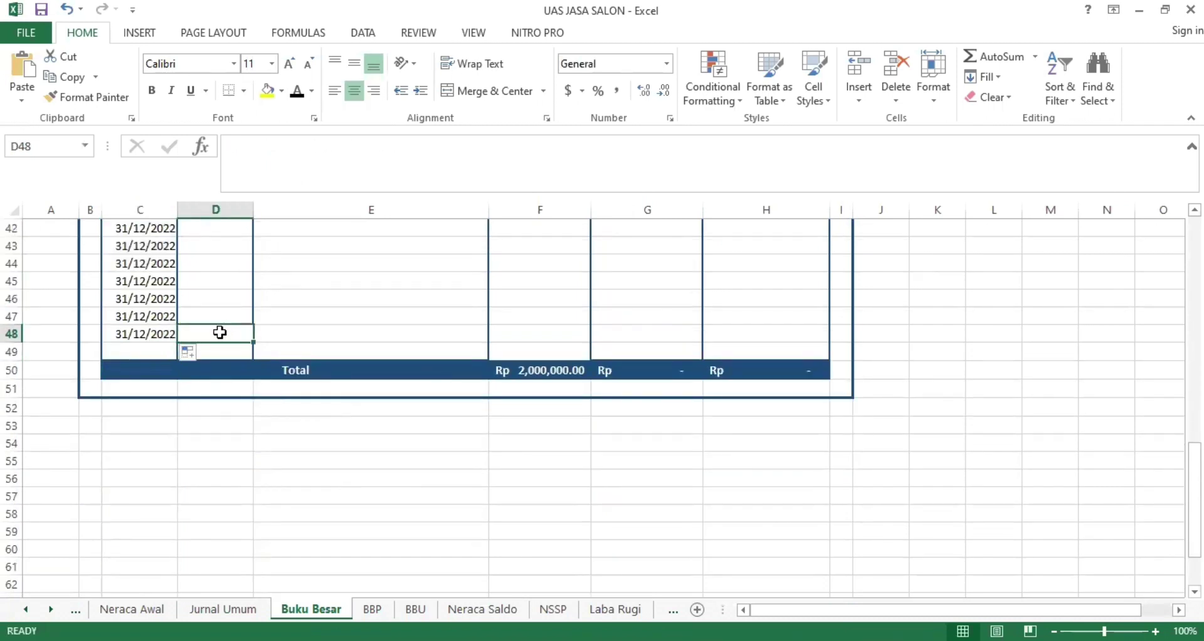
double_click(219, 332)
left_click_drag(159, 318, 176, 355)
left_click(267, 300)
Check the date formula in C15 and enter =IF(E15=" "," ",'Jurnal Umum'!C11) as the transaction number in D15.
scroll(264, 314, "up", 7)
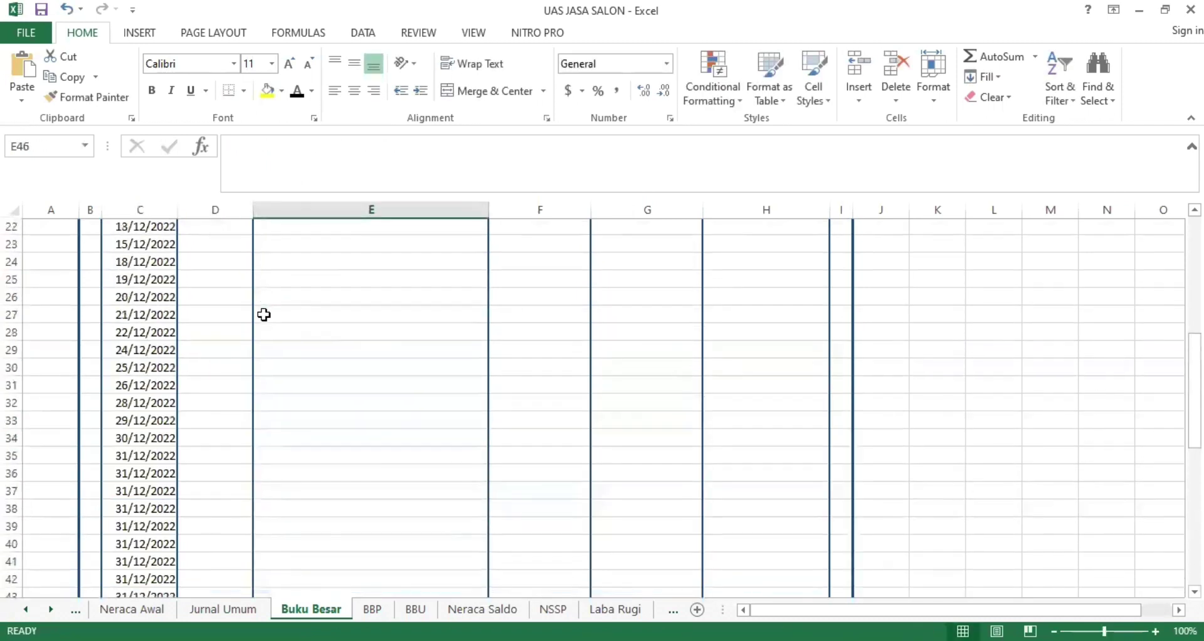
scroll(264, 314, "up", 6)
left_click(153, 463)
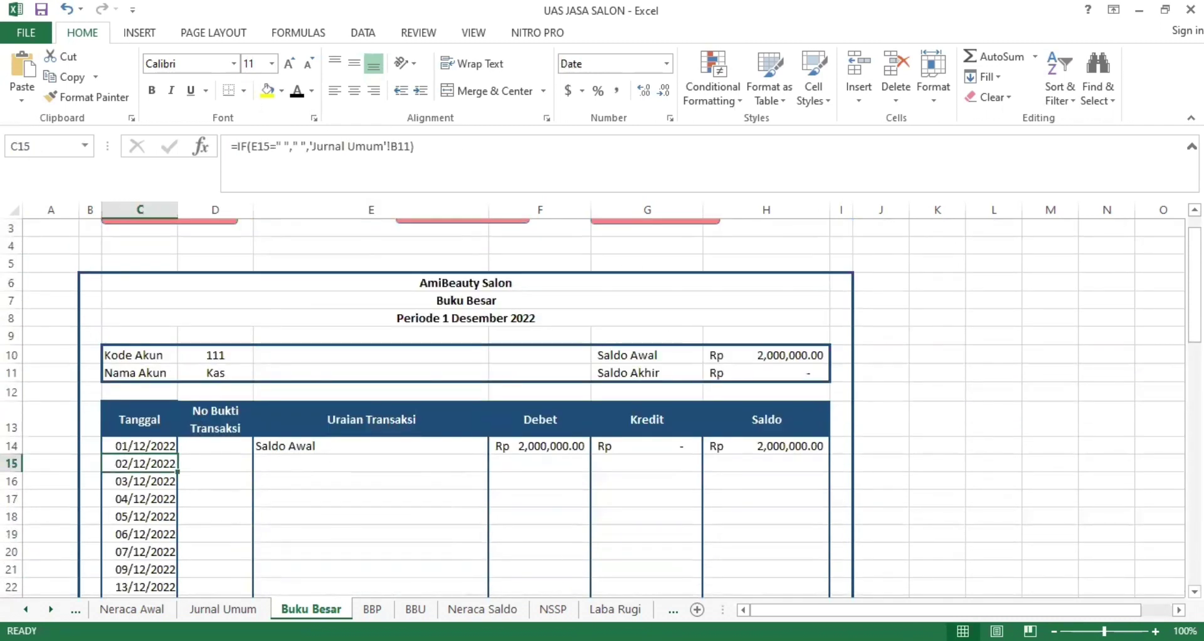
left_click(444, 169)
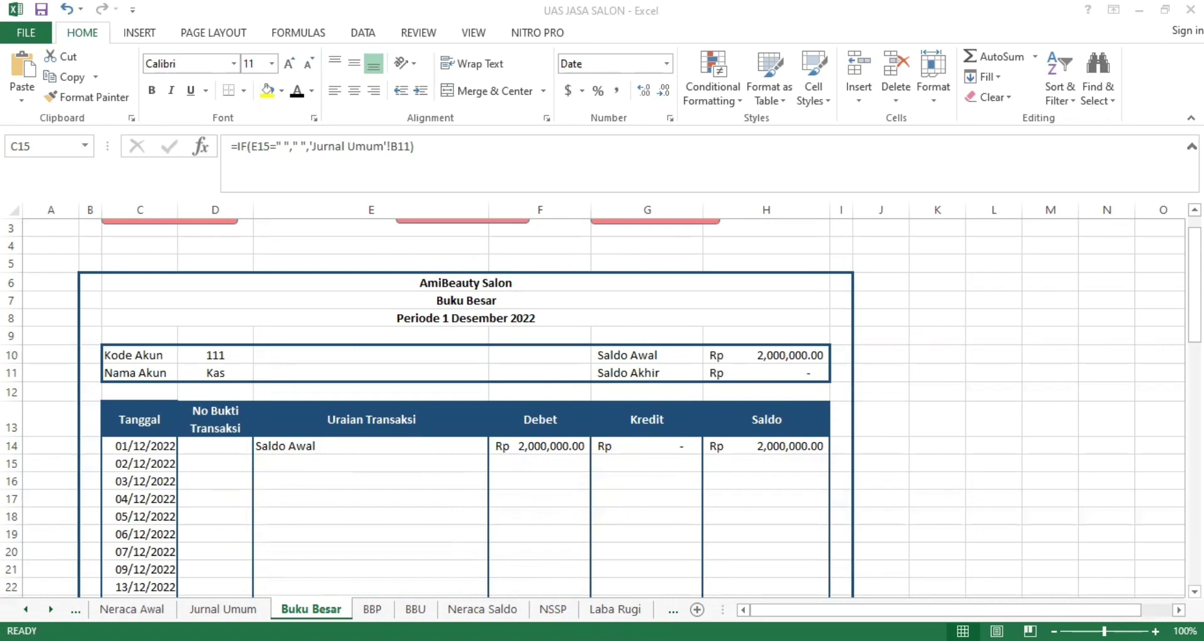
left_click(215, 463)
left_click(285, 146)
type("=IF(E15=\" \",\" \",'Jurnal Umum'!C11)")
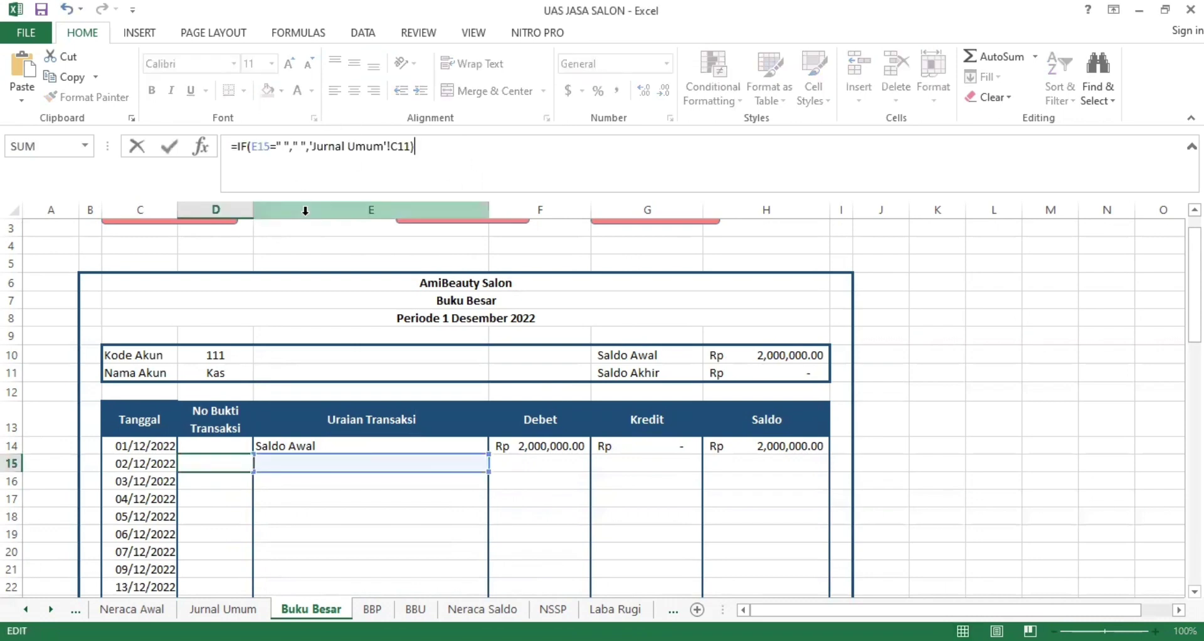
key("Return")
left_click(221, 460)
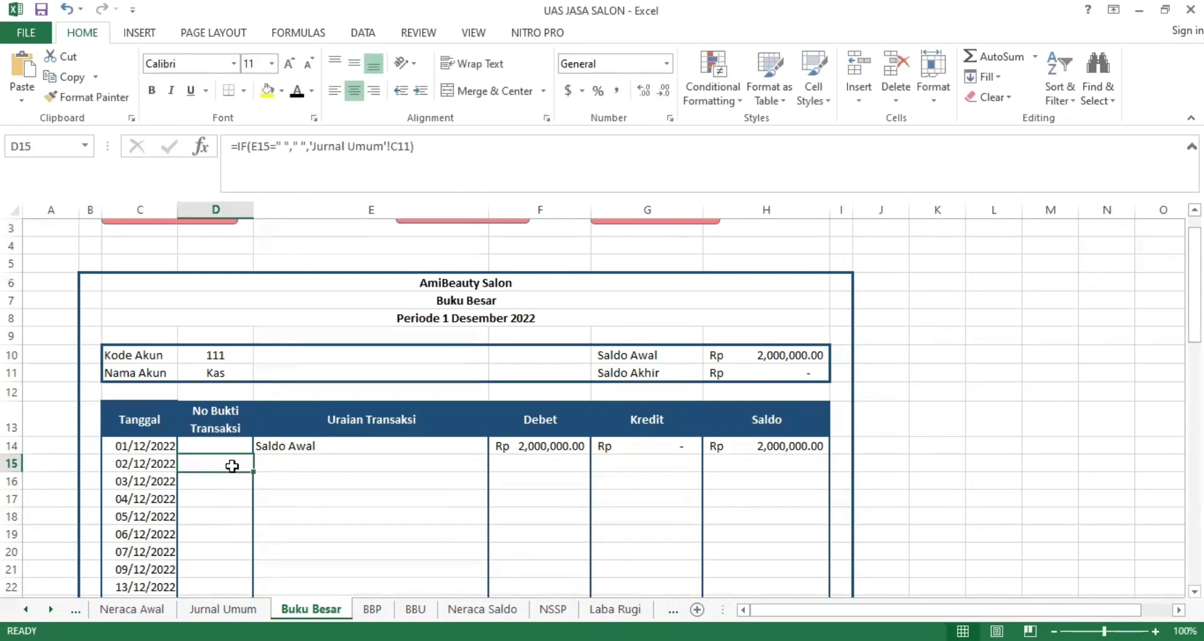
Change the font colour of D15:H49 to black and fill the transaction number formula in D15 down the column.
mouse_move(232, 465)
left_mouse_down()
mouse_move(233, 590)
mouse_move(489, 587)
left_mouse_up()
left_click_drag(735, 557, 735, 547)
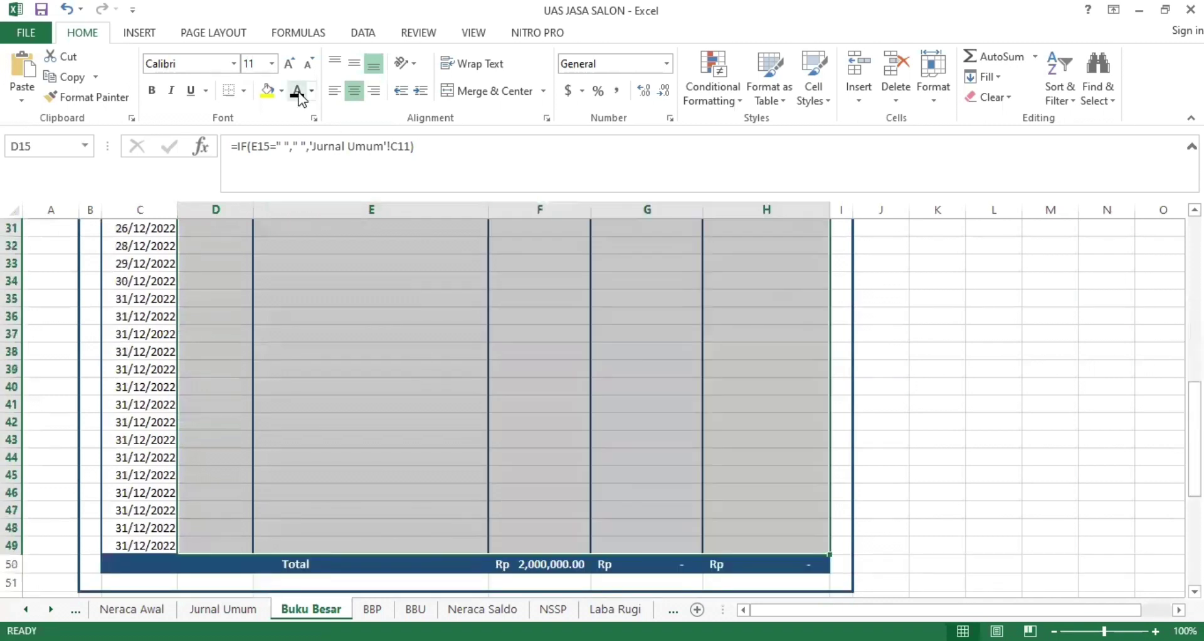
left_click(298, 91)
left_click(234, 414)
double_click(253, 419)
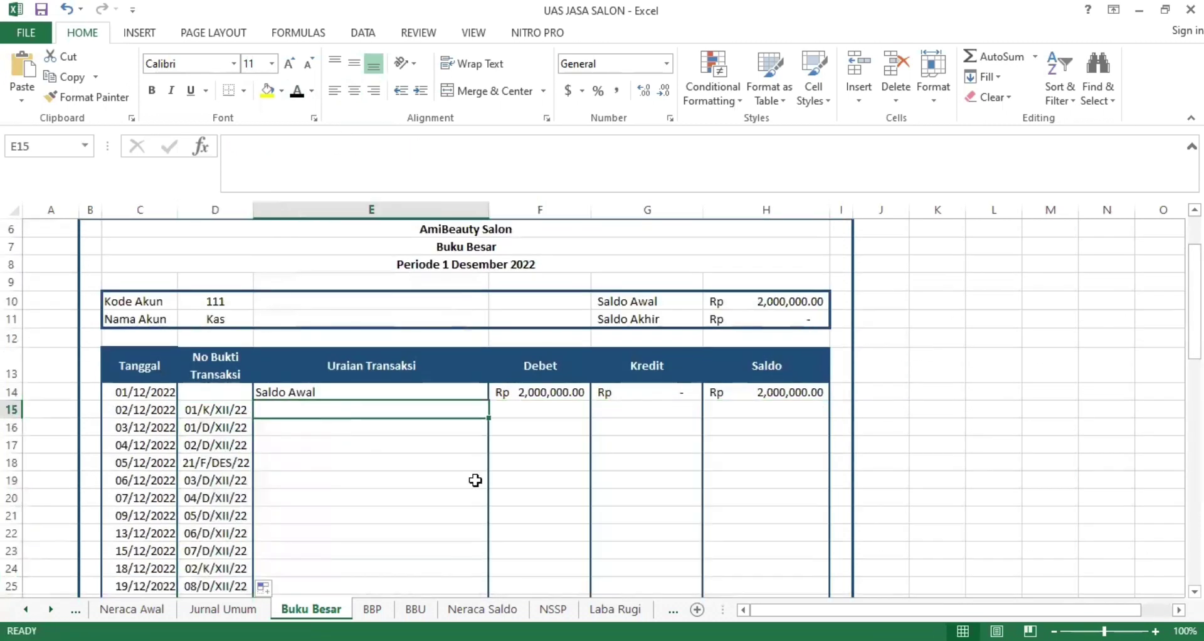
Enter =IF(F15-G15<>0,'Jurnal Umum'!E11," ") as the transaction description in E15 and fill it down to E49.
key("Right")
key("alt+Tab")
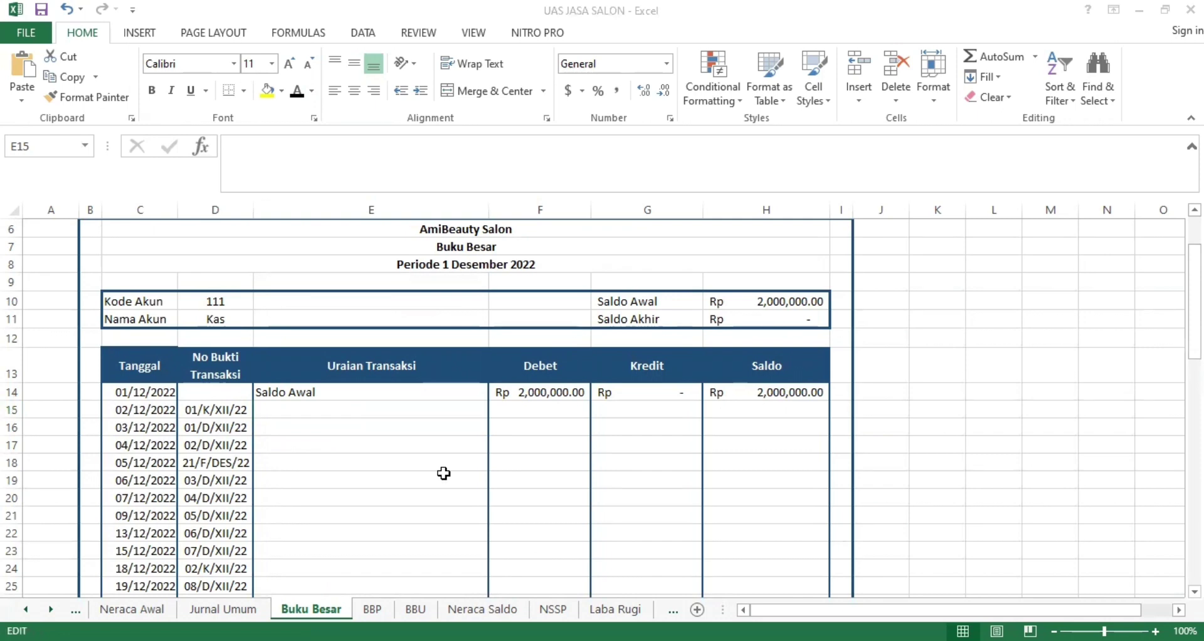
left_click(319, 149)
type("=IF(F15-G15<>0,'Jurnal Umum'!E11,\" \")")
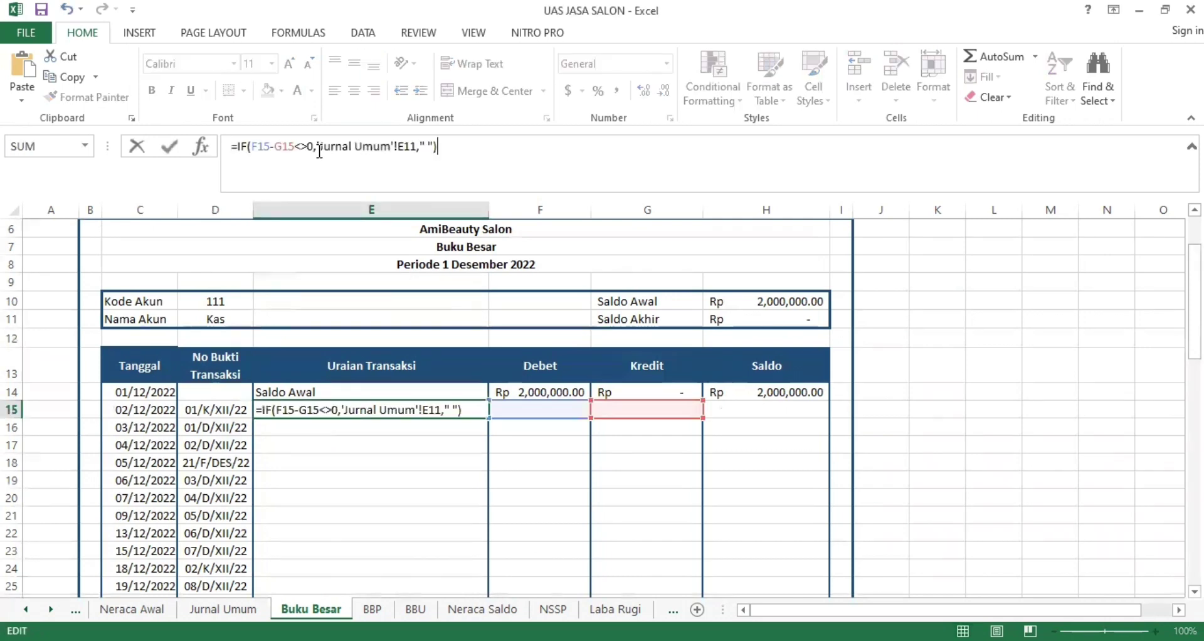
key("Return")
key("Up")
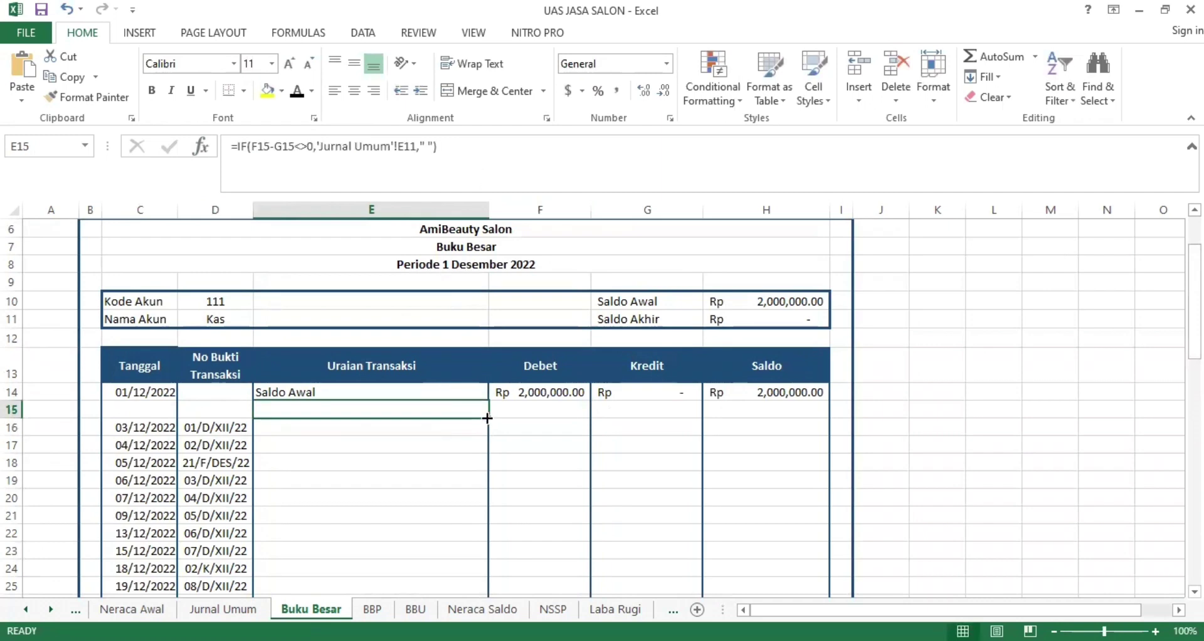
key("ctrl+shift+Down")
scroll(443, 500, "up", 8)
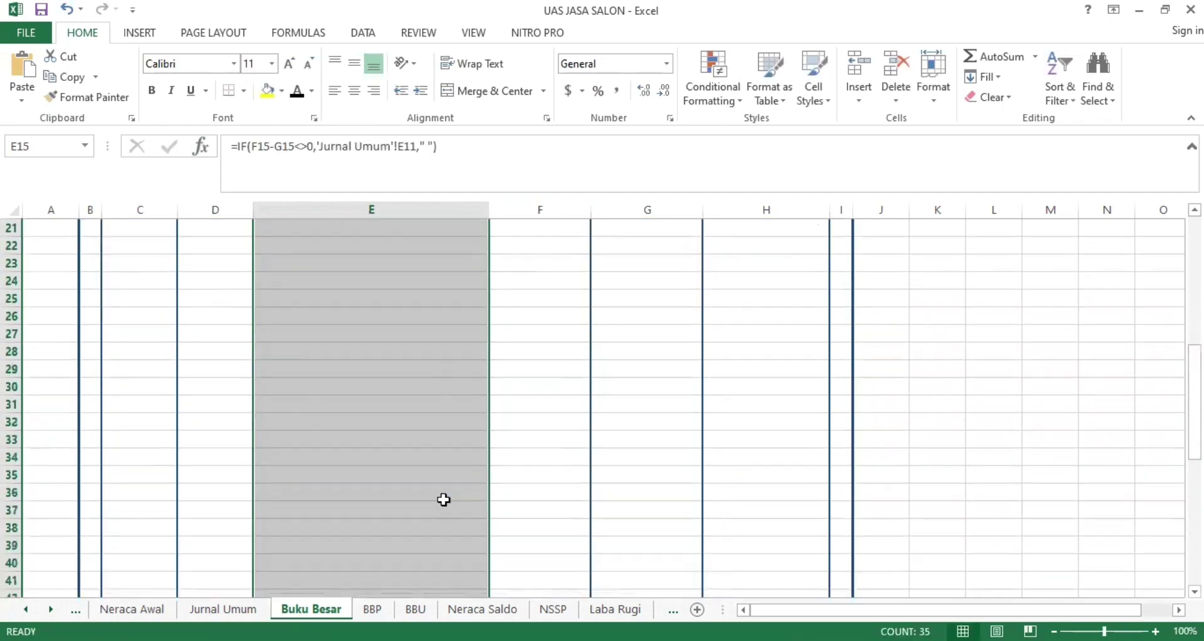
Enter =IF($D$10='Jurnal Umum'!F11,'Jurnal Umum'!H11,0) as the debit formula in F15 and fill it down to F49.
left_click(548, 494)
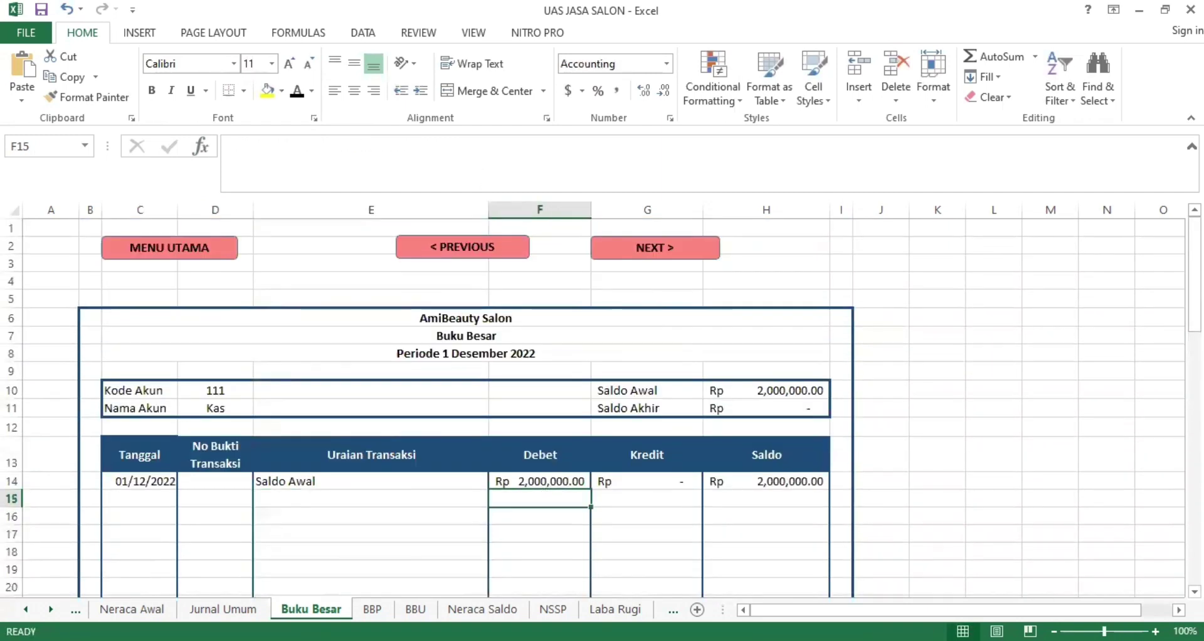
key("alt+Tab")
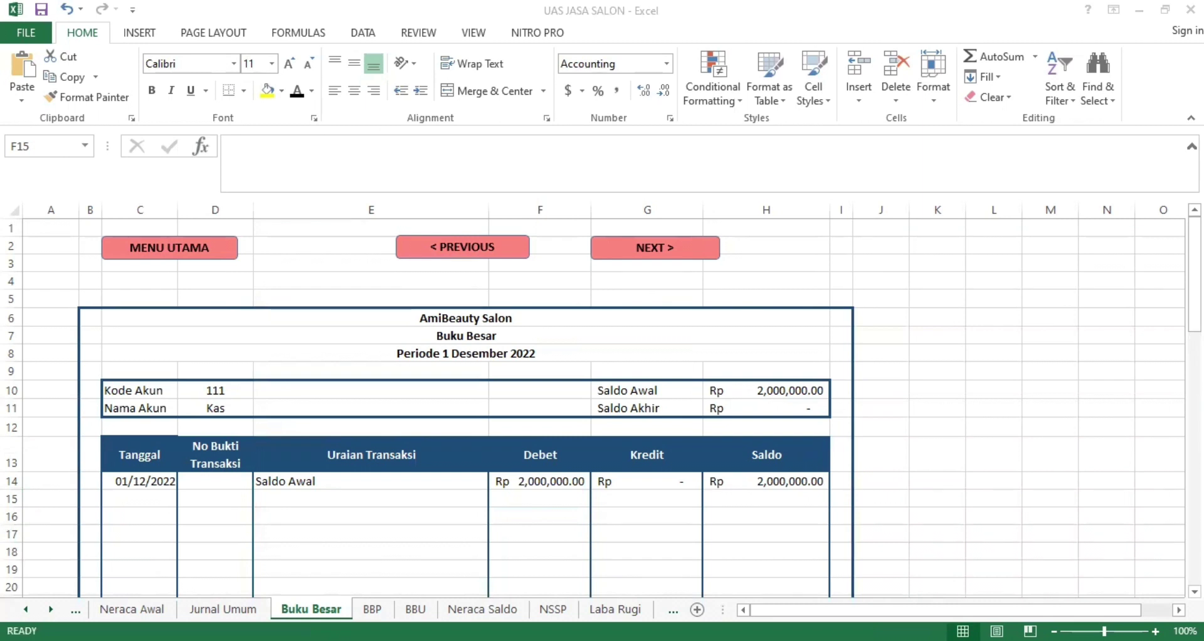
left_click(540, 500)
left_click(405, 154)
type("=IF($D$10='Jurnal Umum'!F11,'Jurnal Umum'!H11,0)")
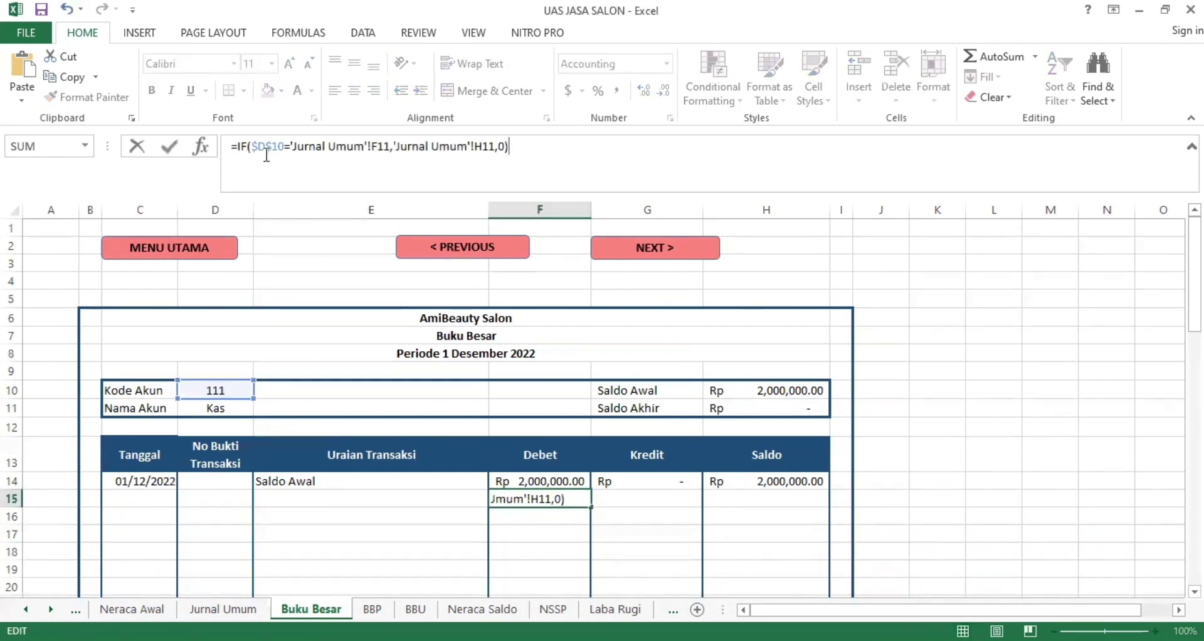
key("Return")
left_click(558, 501)
double_click(590, 507)
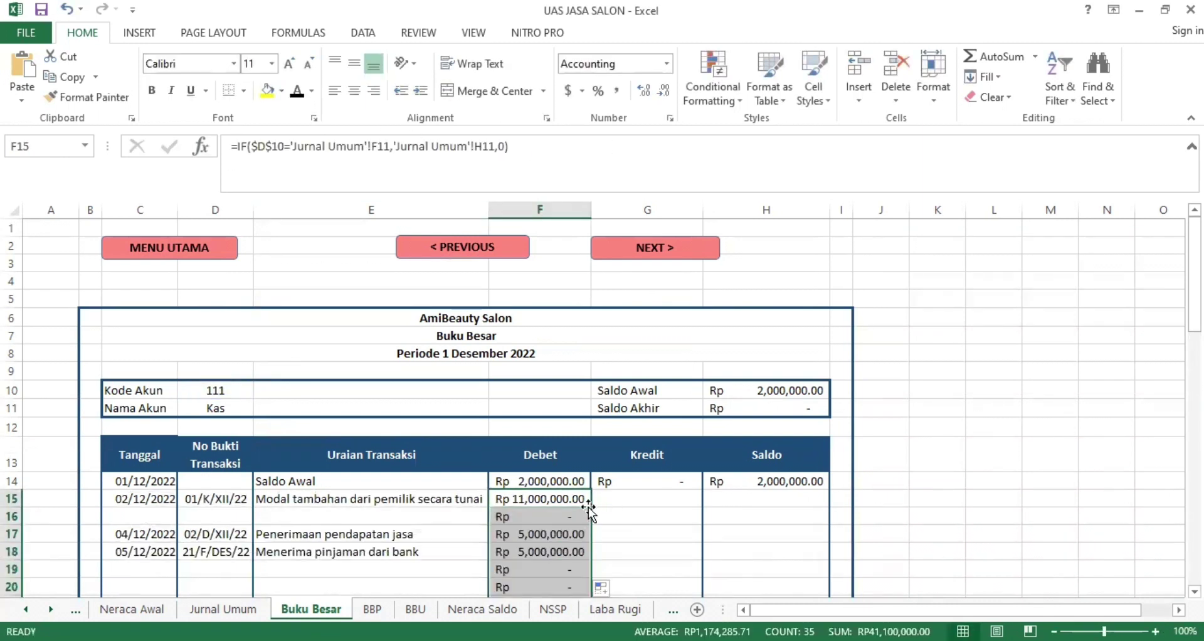
Enter =IF($D$10='Jurnal Umum'!I11,'Jurnal Umum'!K11,0) as the credit formula in G15 and fill it down to G49.
scroll(589, 512, "down", 3)
left_click(676, 356)
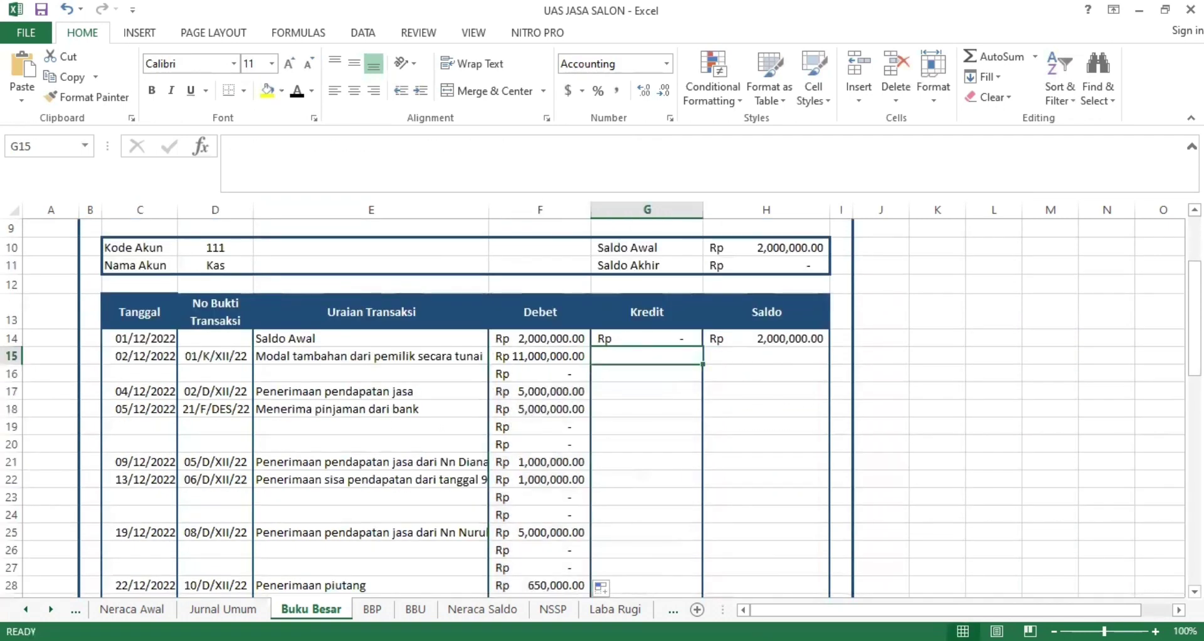
key("alt+Tab")
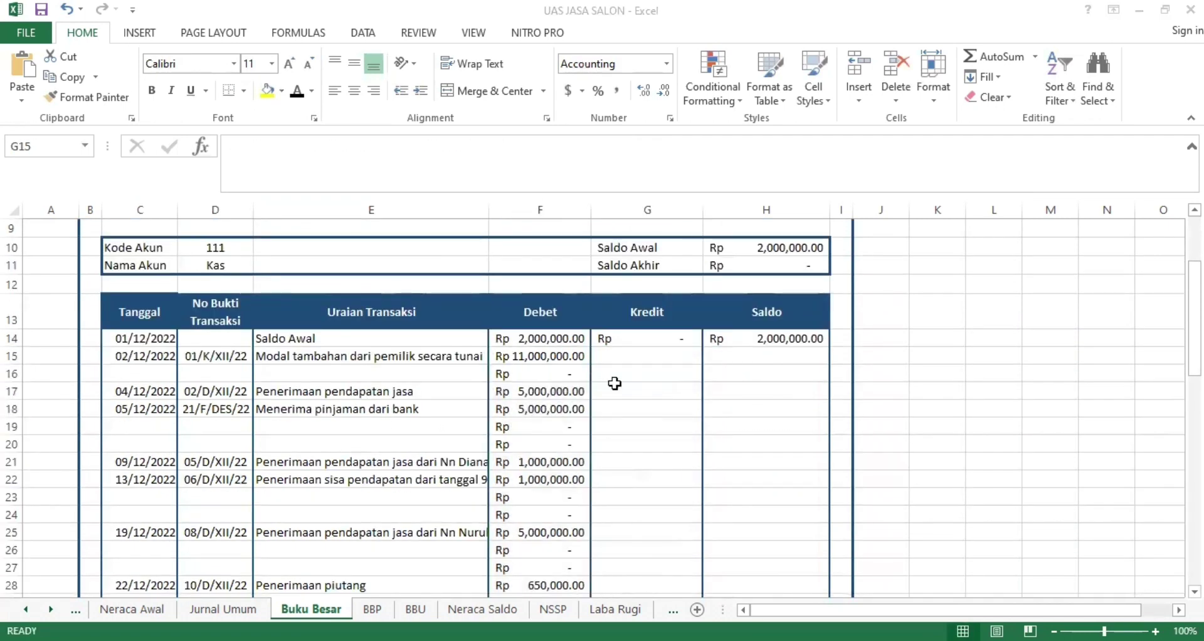
left_click(497, 158)
type("=IF($D$10='Jurnal Umum'!I11,'Jurnal Umum'!K11,0)")
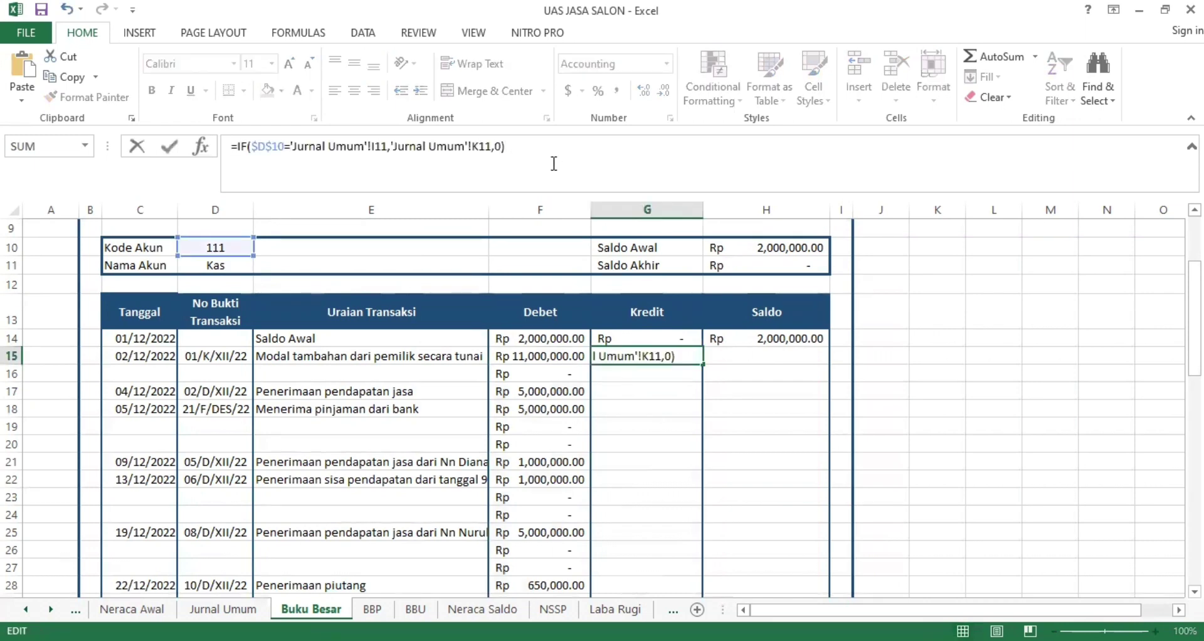
key("Return")
left_click(677, 356)
double_click(703, 365)
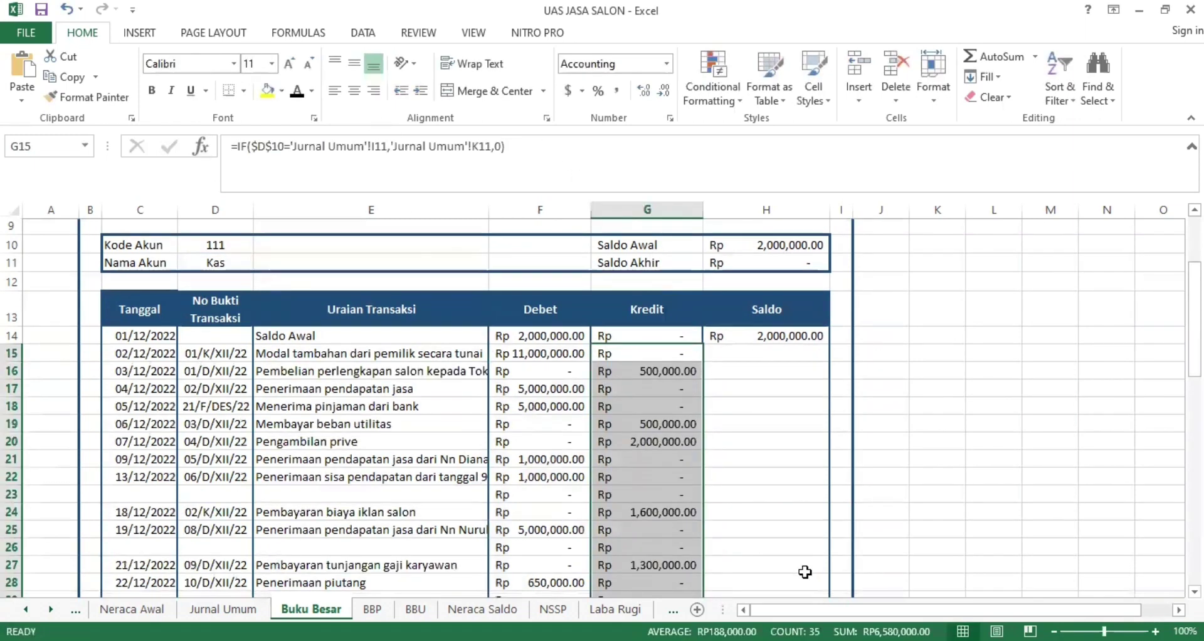
Enter =IF(OR(LEFT($D$10,1)="1",LEFT($D$10,1)="5",$D$10=3102),H14+F15-G15,IF(OR(LEFT($D$10,1)="2",LEFT($D$10,1)="3",LEFT($D$10,1)="4",$D$10=1202),H14+G15-F15)) in H15 and fill it down to H49.
scroll(775, 341, "down", 1)
left_click(756, 301)
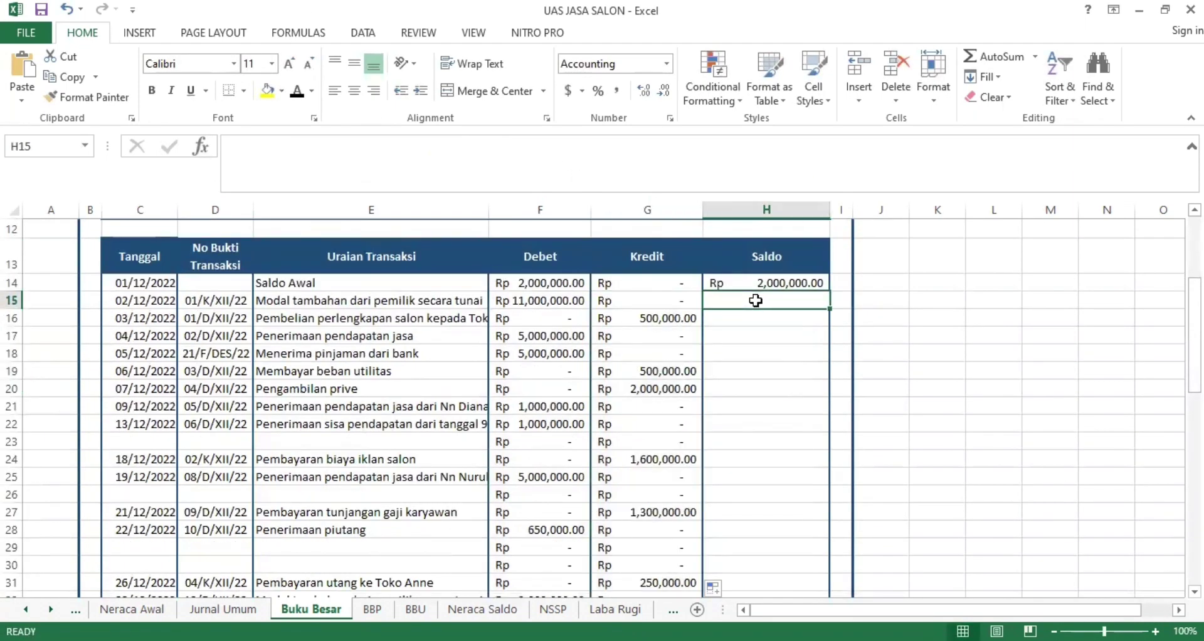
key("alt+Tab")
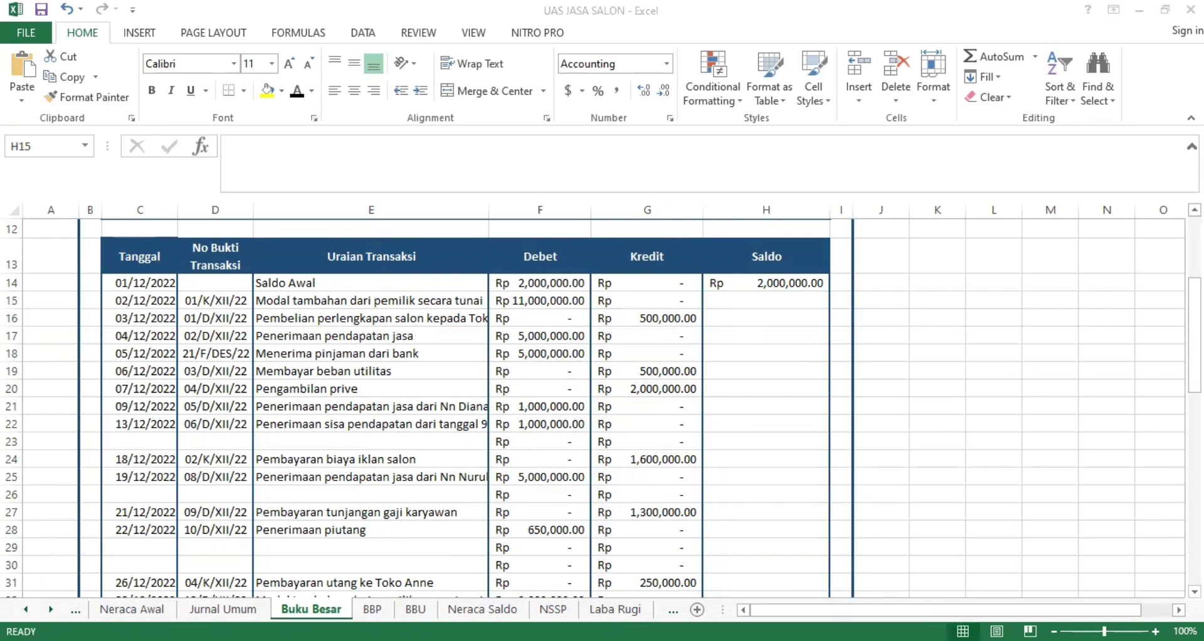
left_click(1107, 179)
key("alt+Tab")
left_click(479, 175)
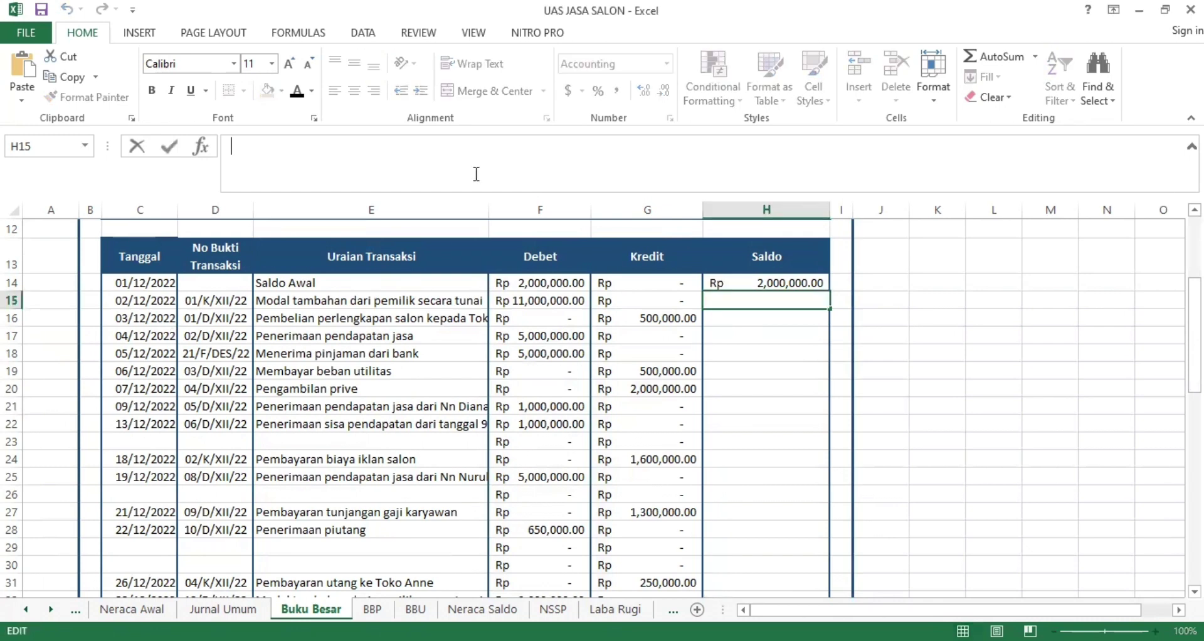
type("=IF(OR(LEFT($D$10,1)=\"1\",LEFT($D$10,1)=\"5\",$D$10=3102),H14+F15-G15,IF(OR(LEFT($D$10,1)=\"2\",LEFT($D$10,1)=\"3\",LEFT($D$10,1)=\"4\",$D$10=1202),H14+G15-F15))")
key("ctrl+Return")
double_click(830, 309)
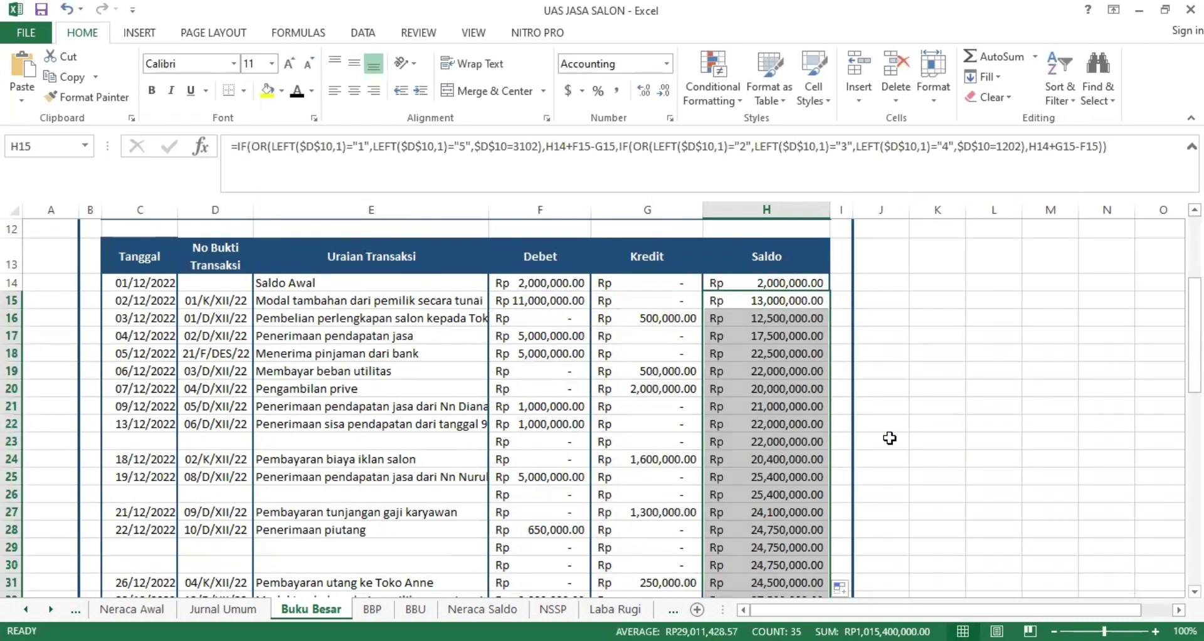
Check the debit and credit total formulas in F50 and G50, and enter =H49 as the balance total in H50.
scroll(1091, 458, "down", 8)
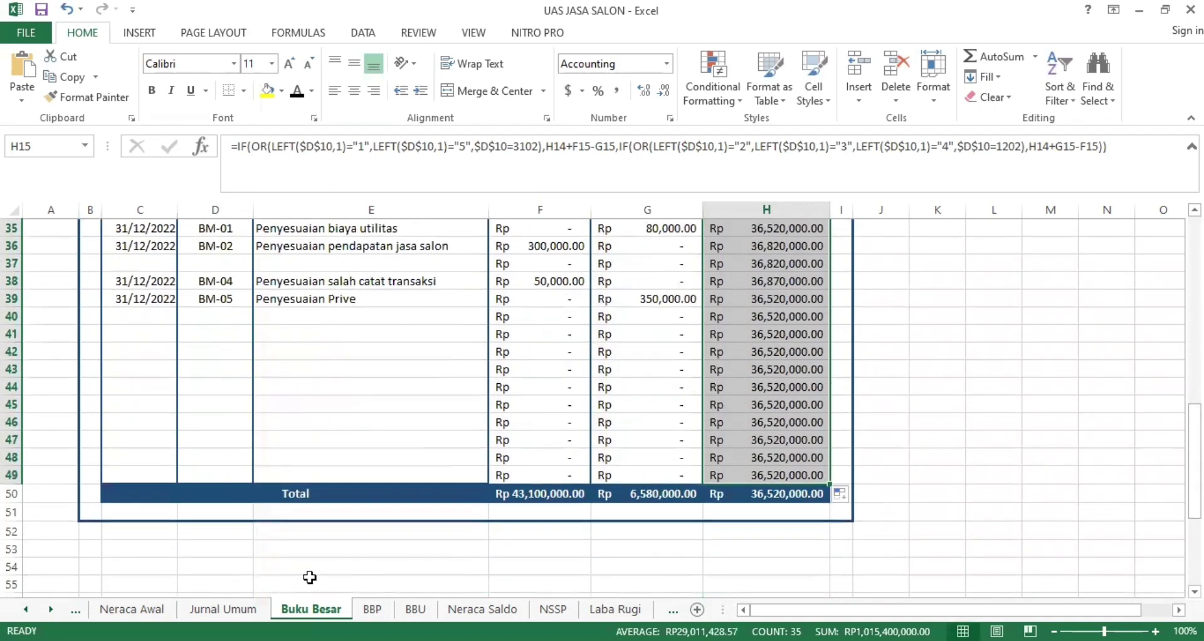
left_click(433, 493)
left_click(543, 494)
key("F2")
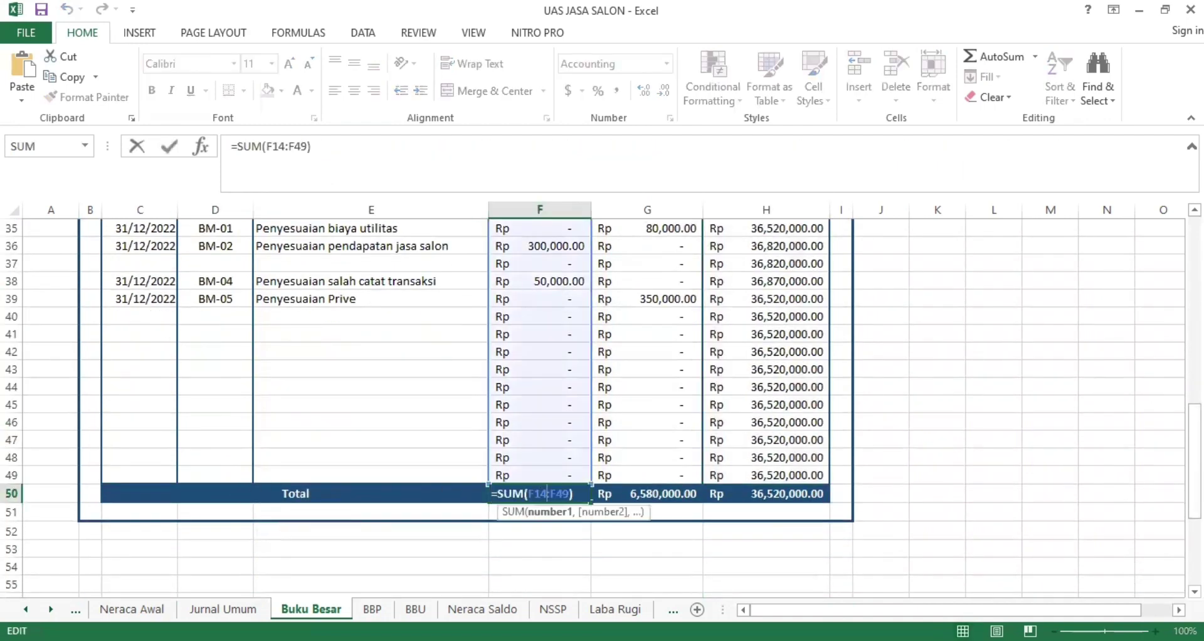
mouse_move(1194, 439)
left_mouse_down()
mouse_move(1195, 251)
mouse_move(1194, 428)
left_mouse_up()
left_click(987, 470)
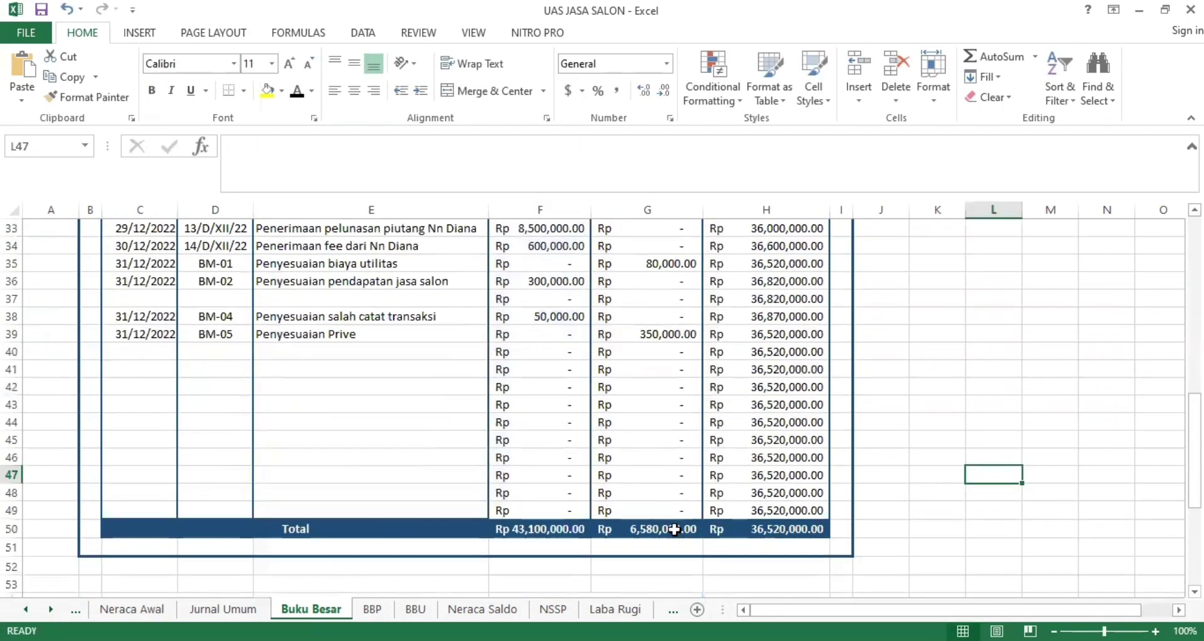
left_click(674, 529)
left_click(766, 529)
type("=H")
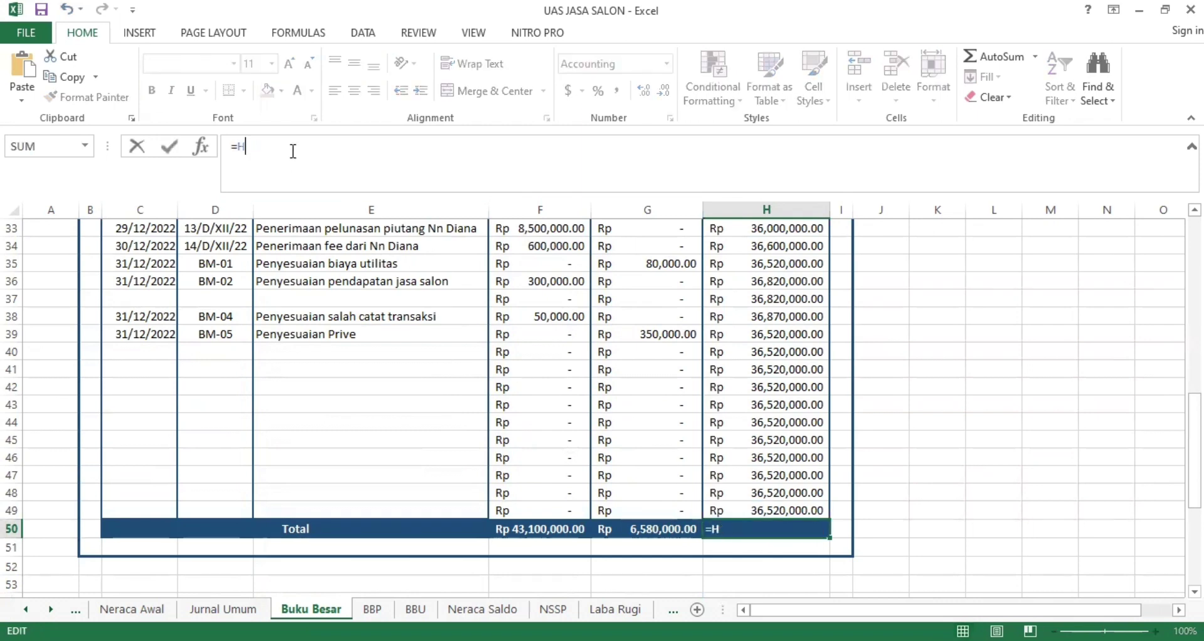
type("49")
key("Return")
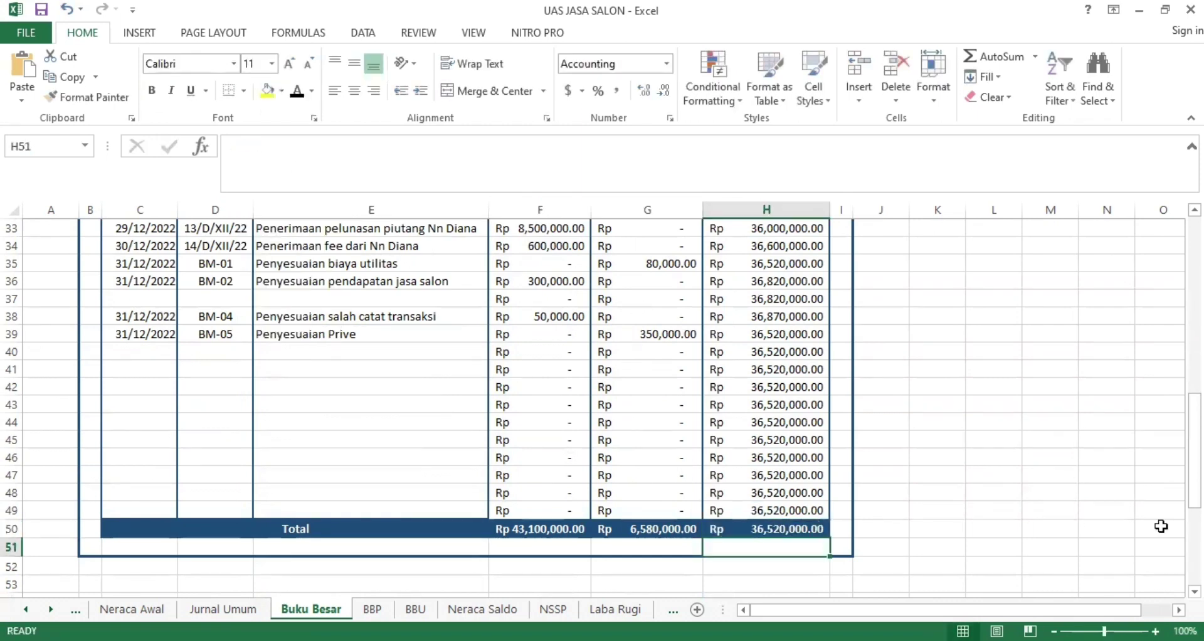
scroll(1161, 526, "up", 10)
left_click(902, 426)
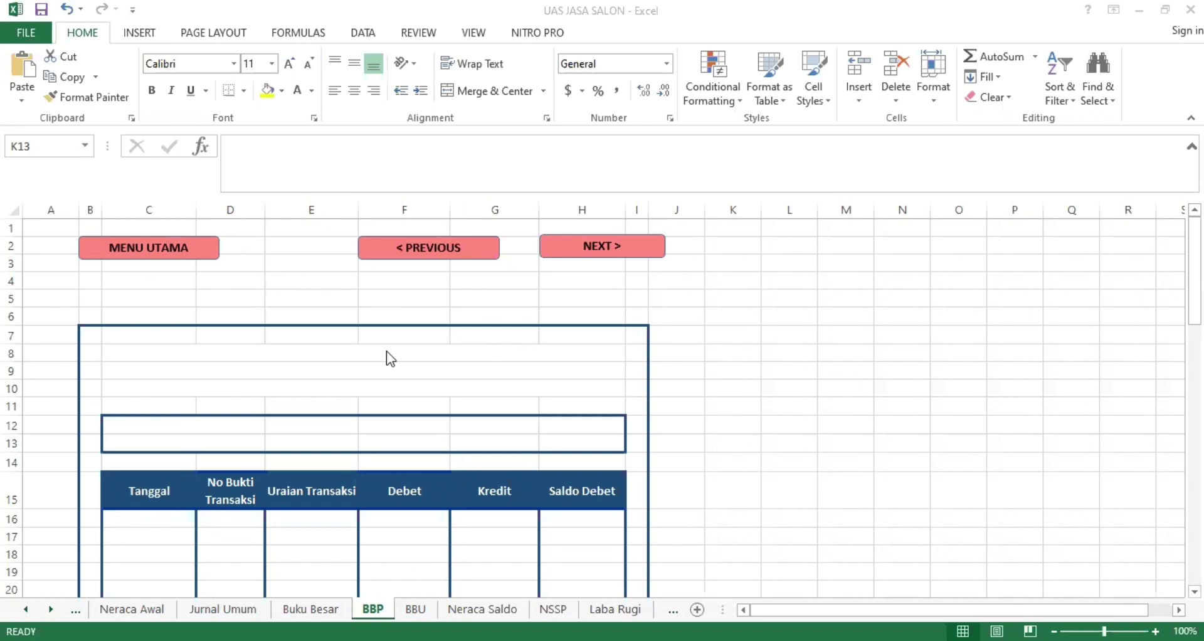
Change the font colour of the three title lines in C8:H10 of the BBP sheet to black.
left_click(246, 346)
left_click_drag(162, 354, 188, 387)
left_click(312, 92)
left_click(312, 143)
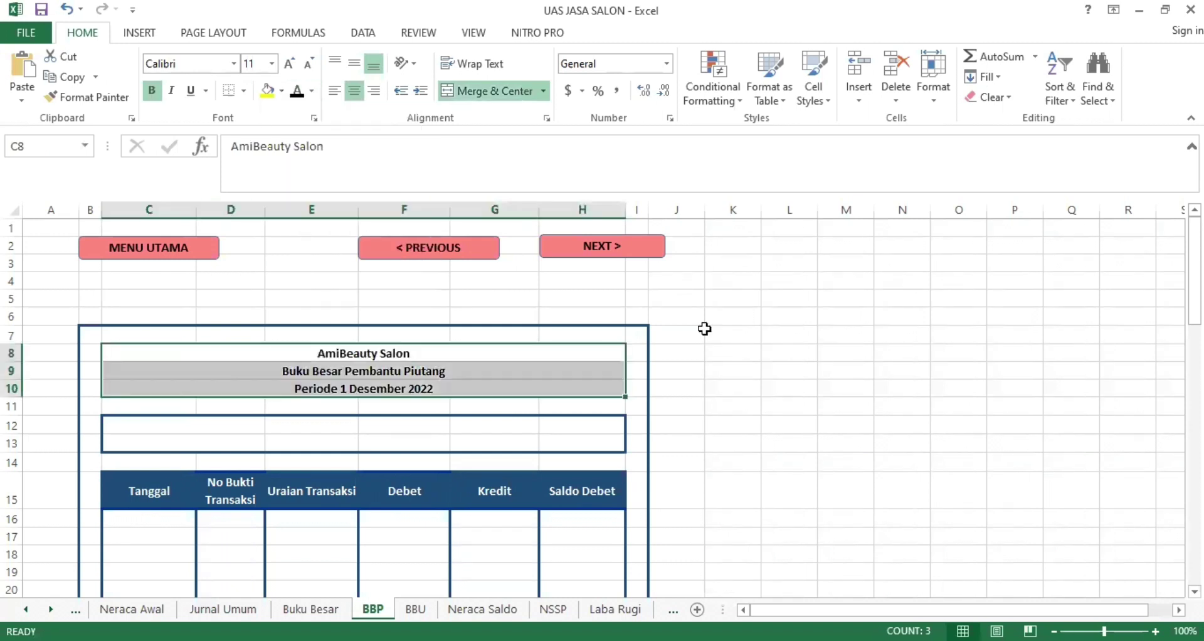
left_click(705, 328)
left_click(549, 359)
key("Down")
key("Down")
left_click(833, 348)
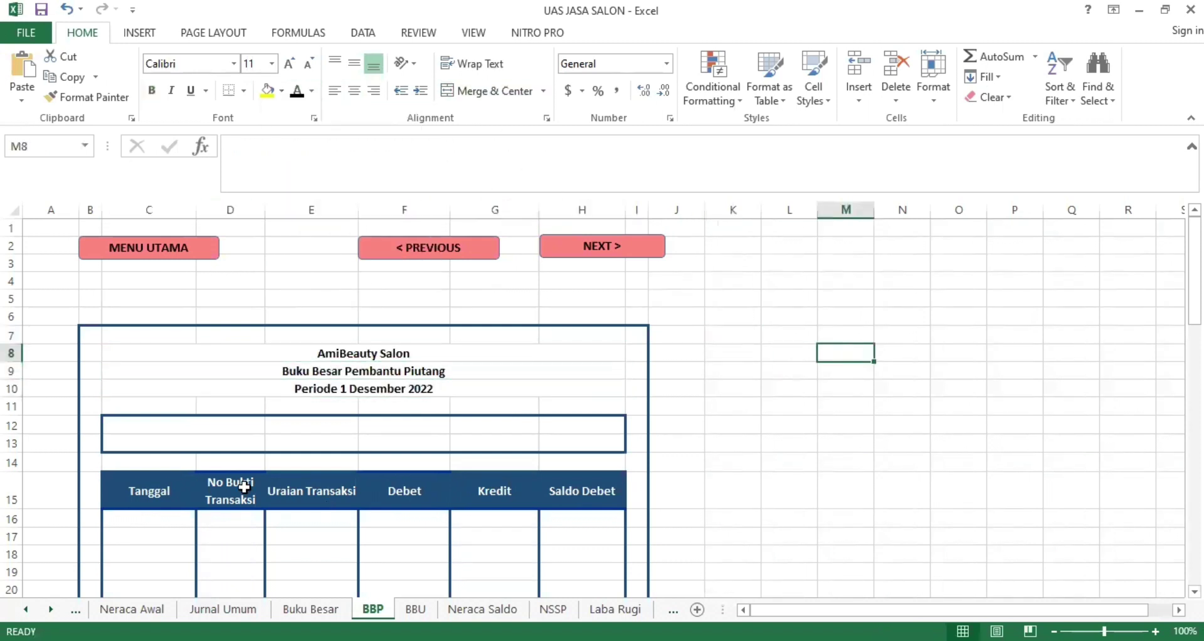
Change the font colour of the header labels in C12:D13 and G12:G13 to black.
left_click_drag(145, 423, 147, 443)
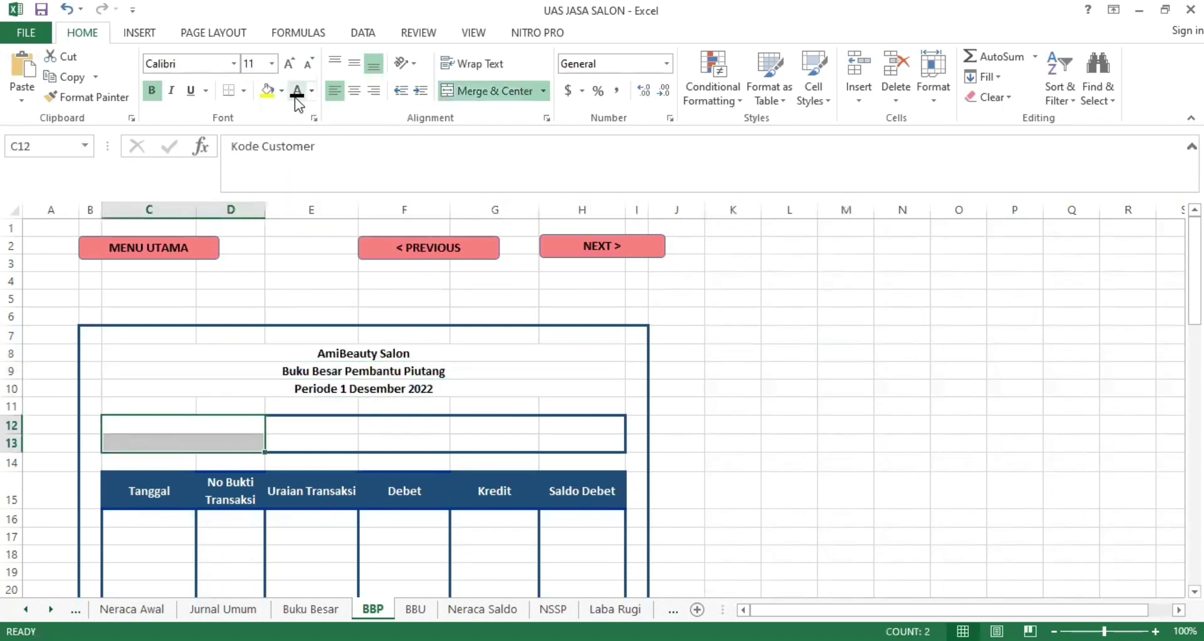
left_click(297, 91)
left_click_drag(464, 424, 477, 443)
left_click(297, 90)
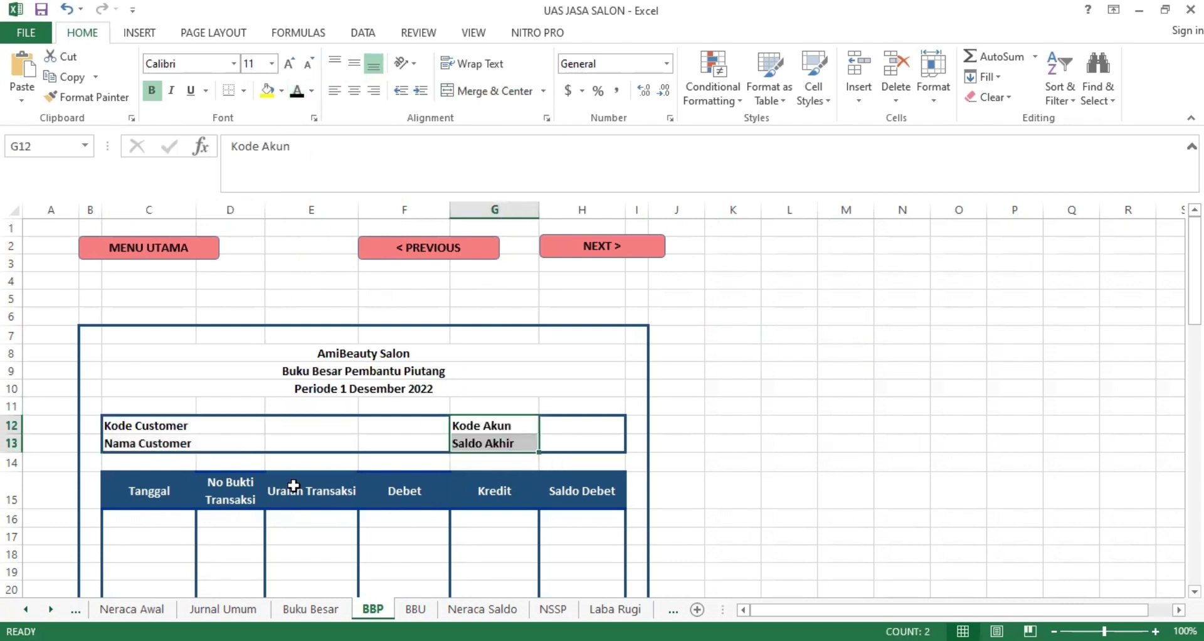
Apply list data validation with the source C01, C02 to the Kode Customer cell E12.
left_click(299, 421)
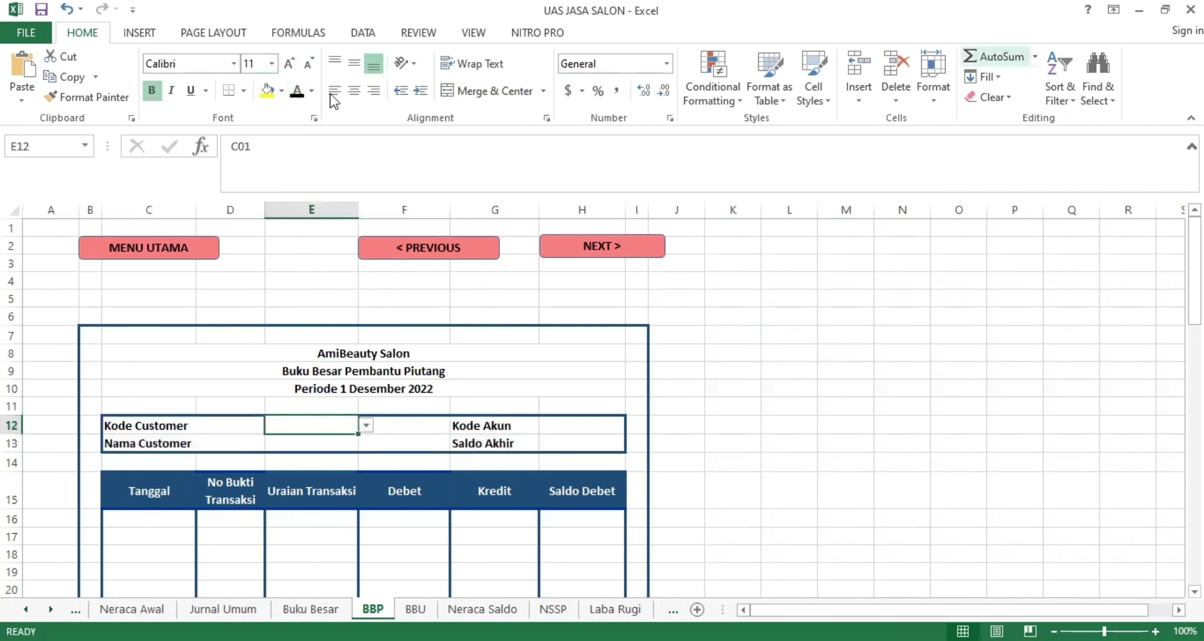
scroll(744, 112, "down", 1)
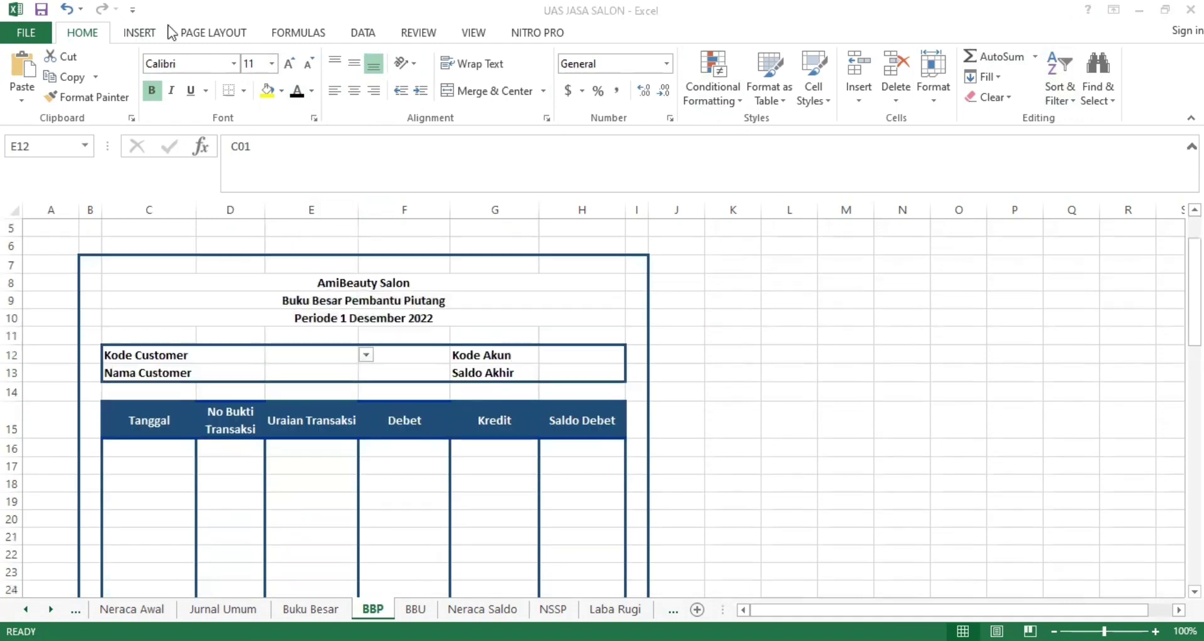
left_click(357, 34)
left_click(703, 69)
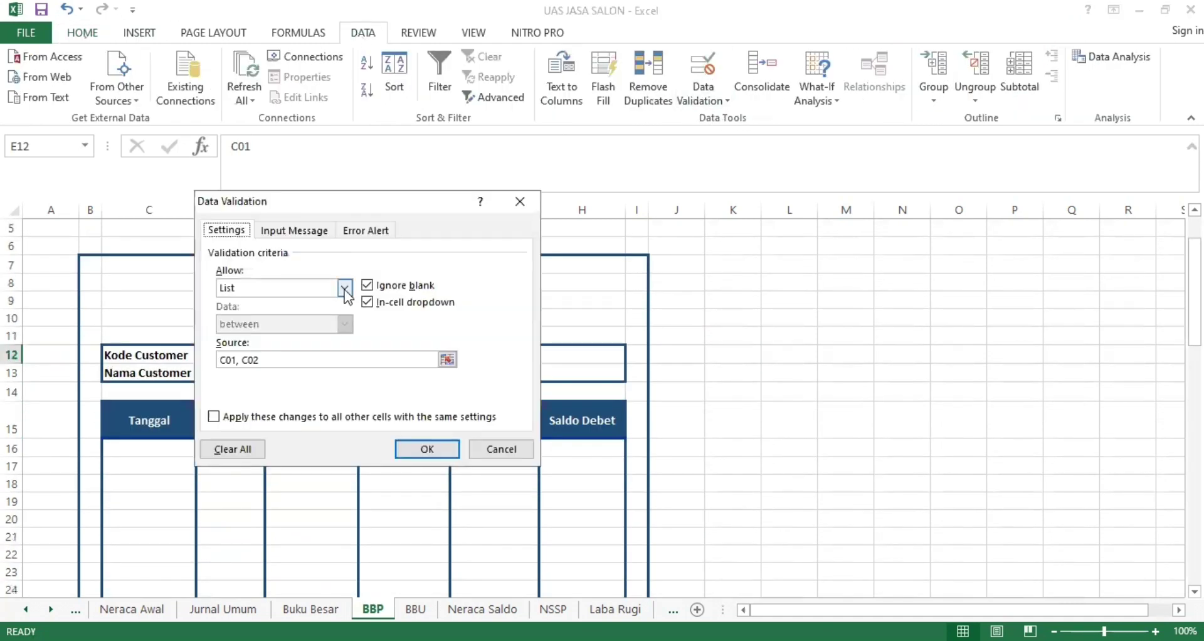
left_click(345, 287)
left_click(221, 353)
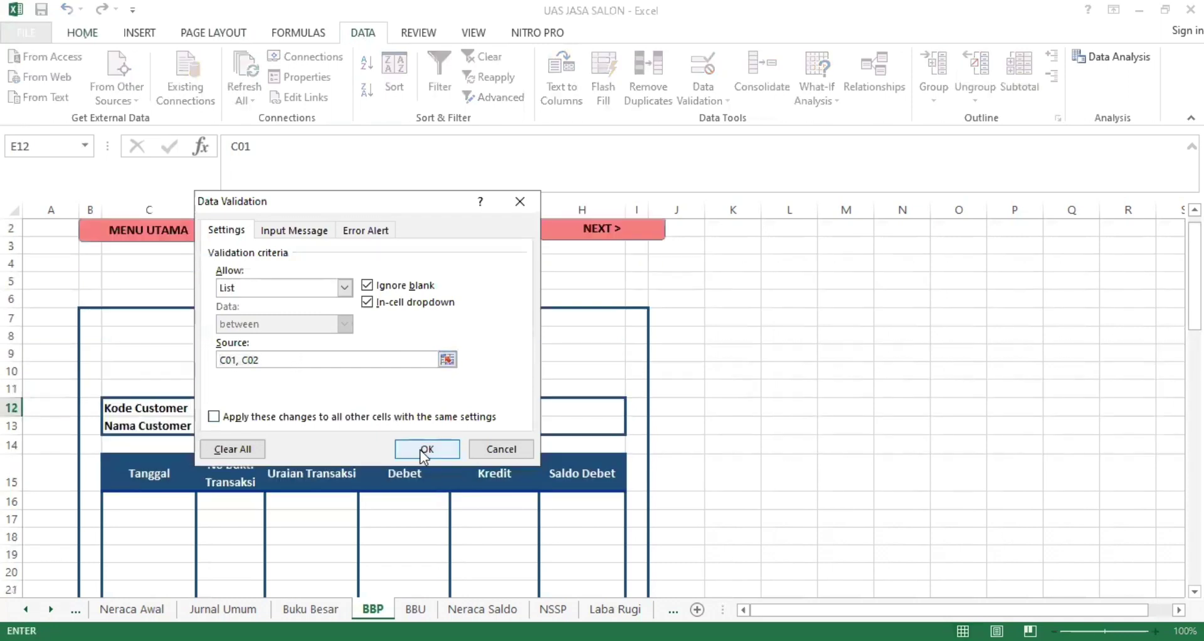
left_click(428, 450)
Change the font colour of the customer code cell E12 to black and choose C01 from its list.
left_click(83, 33)
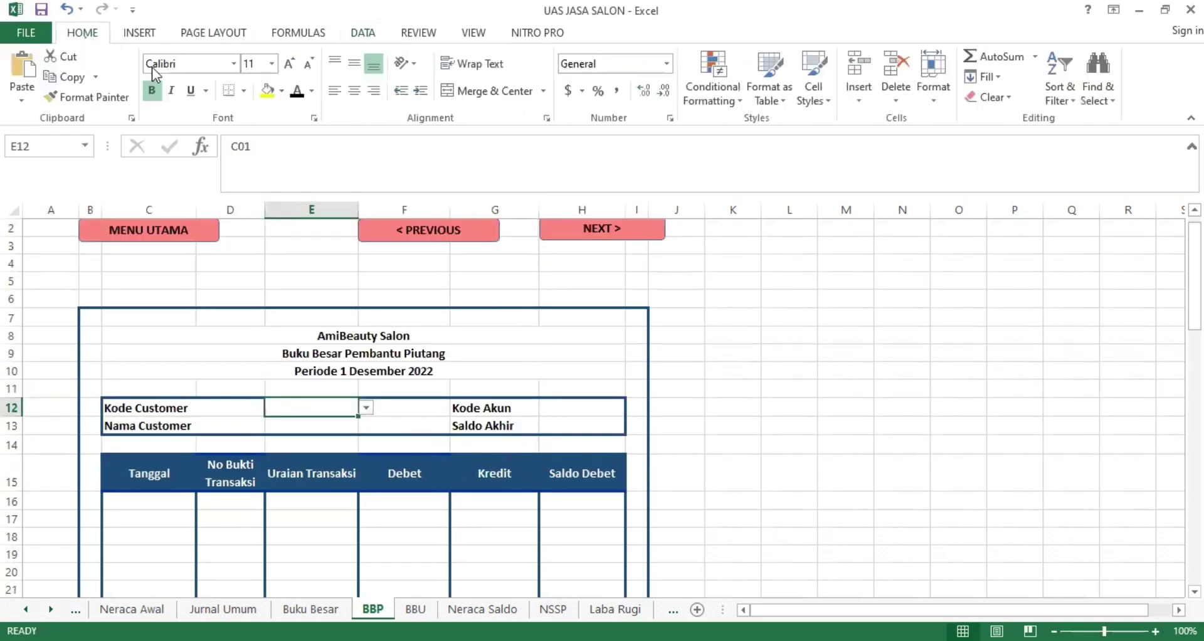
left_click(366, 409)
left_click(331, 422)
Change the font colour of Nama Customer cell E13 to black and re-enter its formula =VLOOKUP(E12,'Customer & Supplier'!B10:D14,2,0).
left_click(307, 426)
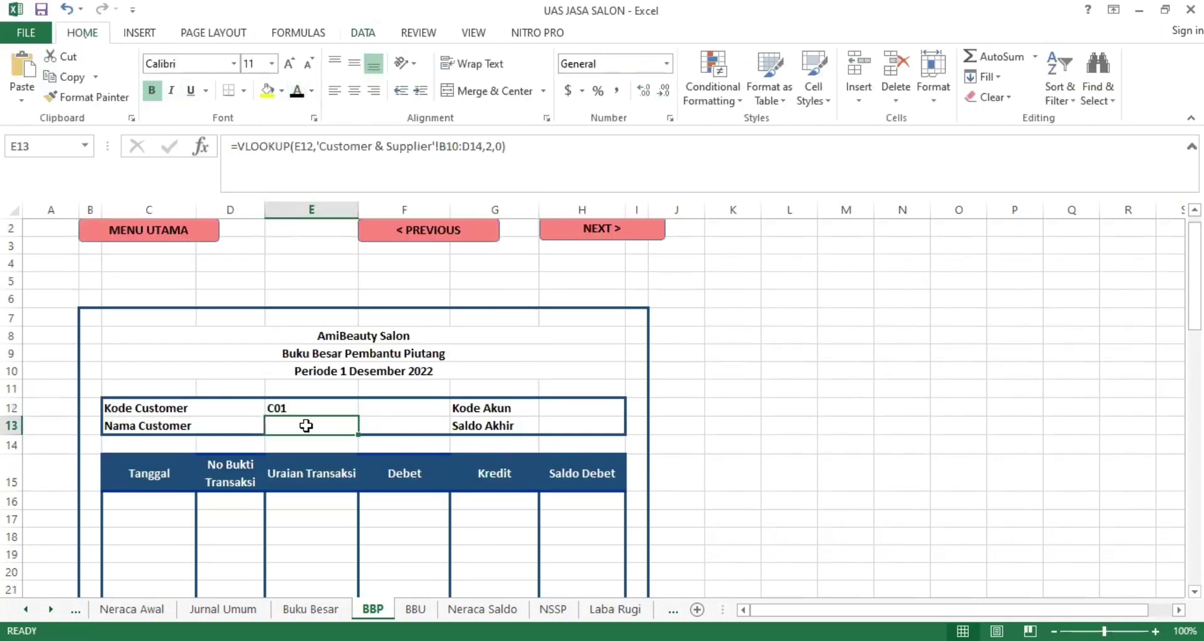
left_click(300, 92)
left_click_drag(521, 146, 231, 146)
key("Return")
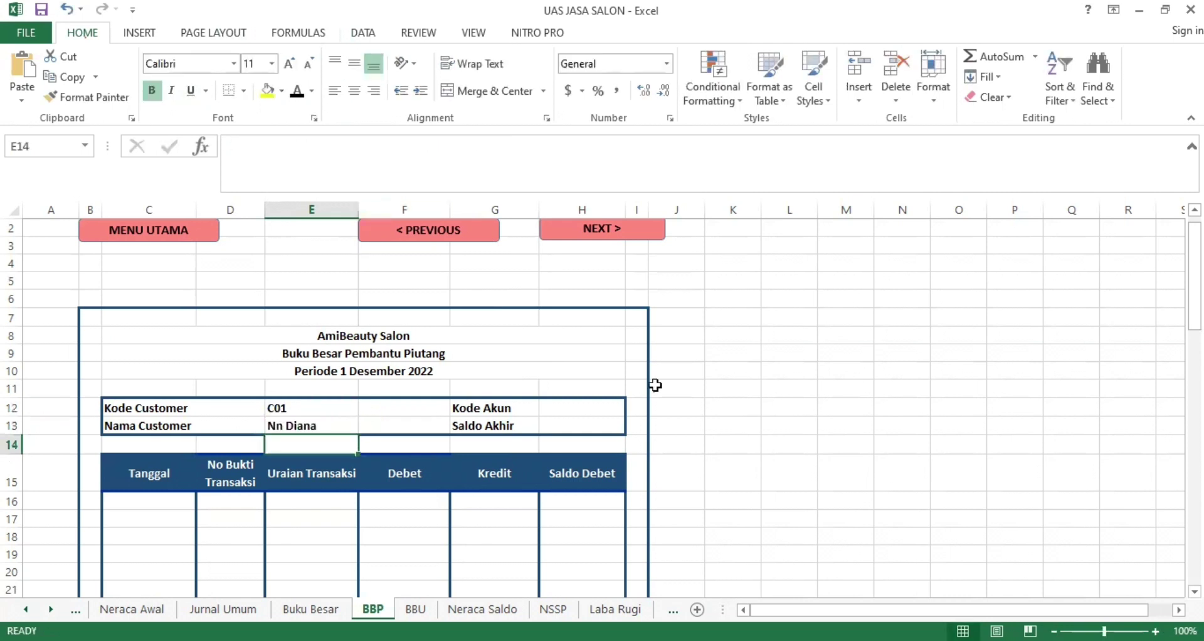
Change the font colour of Kode Akun cell H12 and Saldo Akhir cell H13 to black and re-enter the formula =H51 in H13.
left_click(580, 409)
left_click(558, 423)
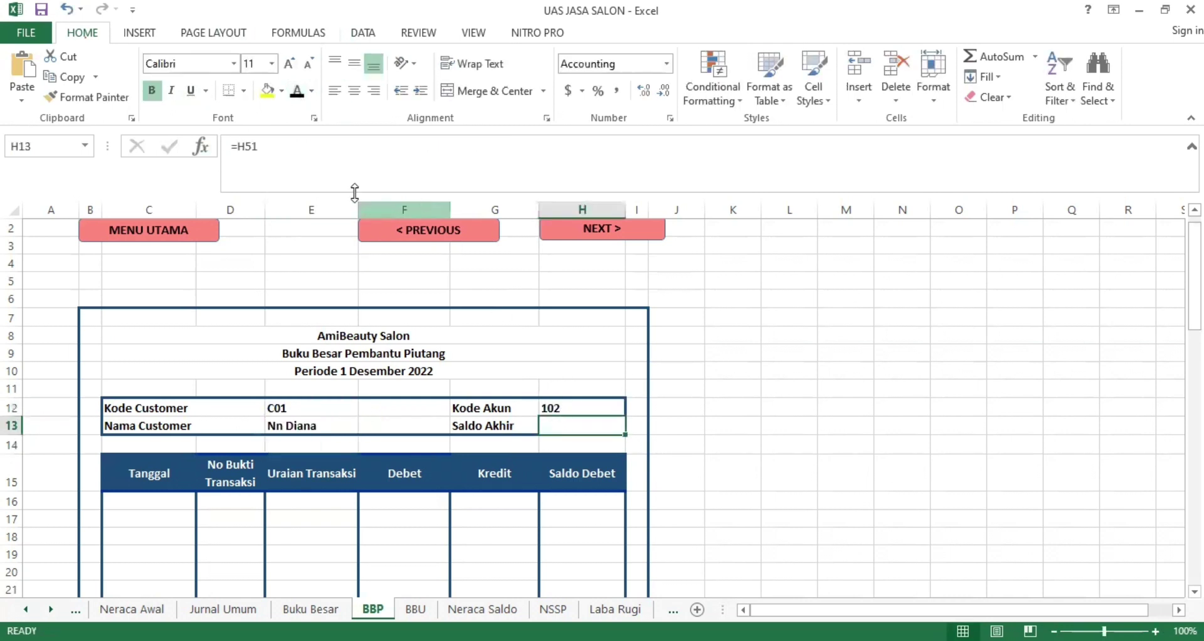
left_click_drag(258, 146, 238, 148)
key("Return")
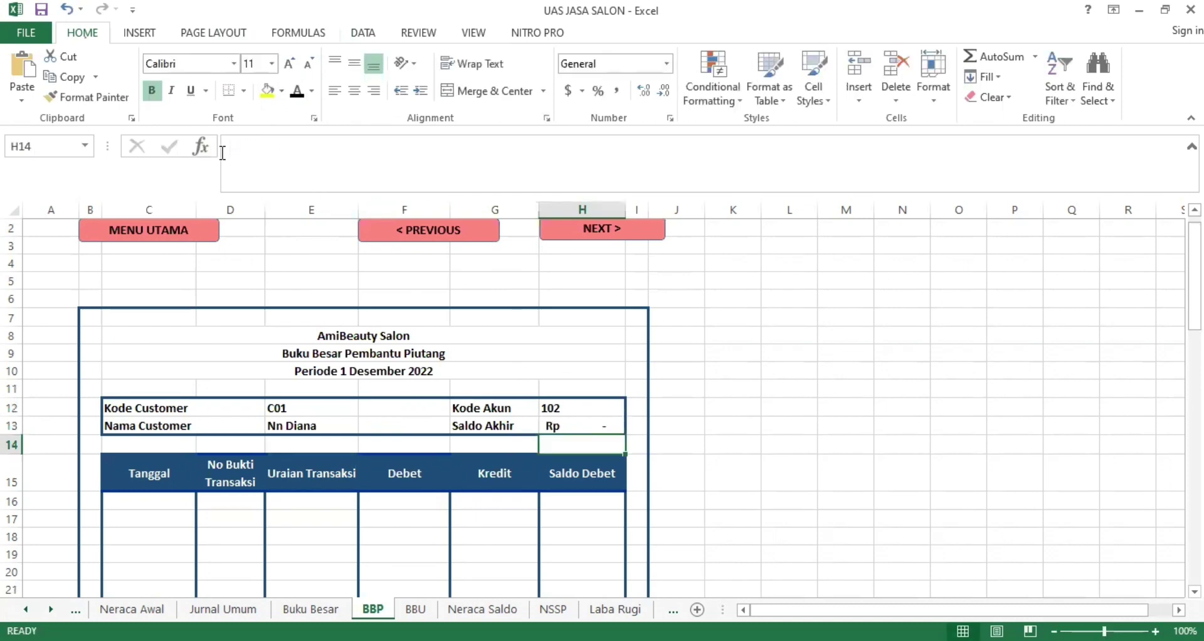
Change the font colour of the opening balance entries in C16:E16 and the Debet amount in F16 to black.
scroll(604, 377, "down", 3)
left_click_drag(149, 358, 304, 356)
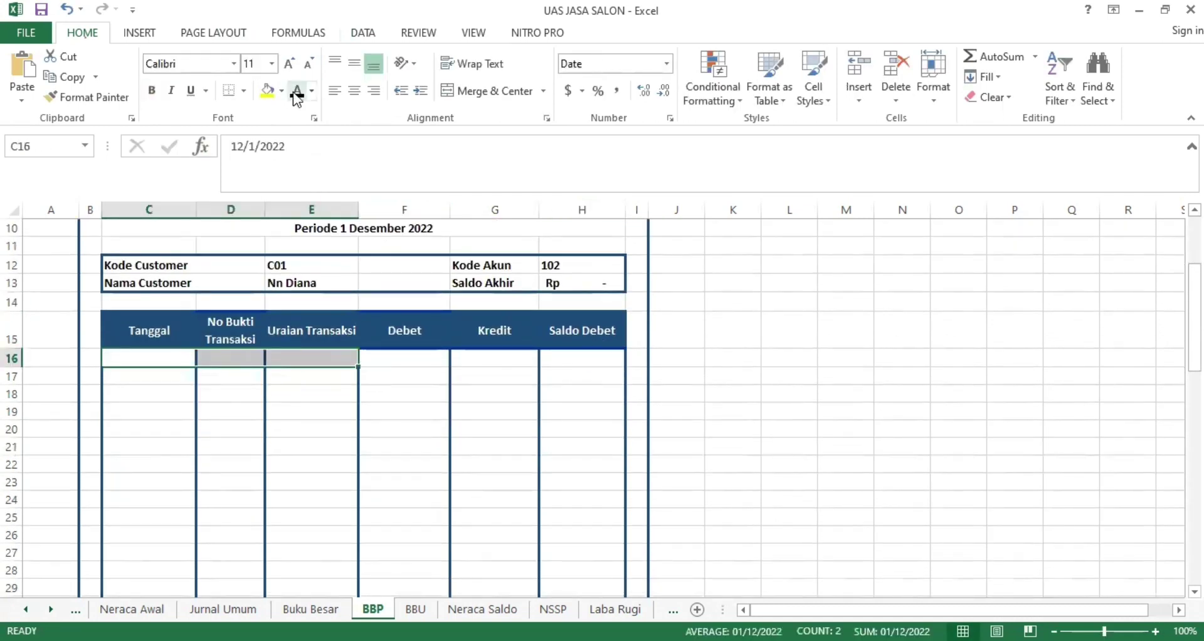
left_click(298, 92)
left_click(192, 357)
left_click(282, 355)
left_click(400, 357)
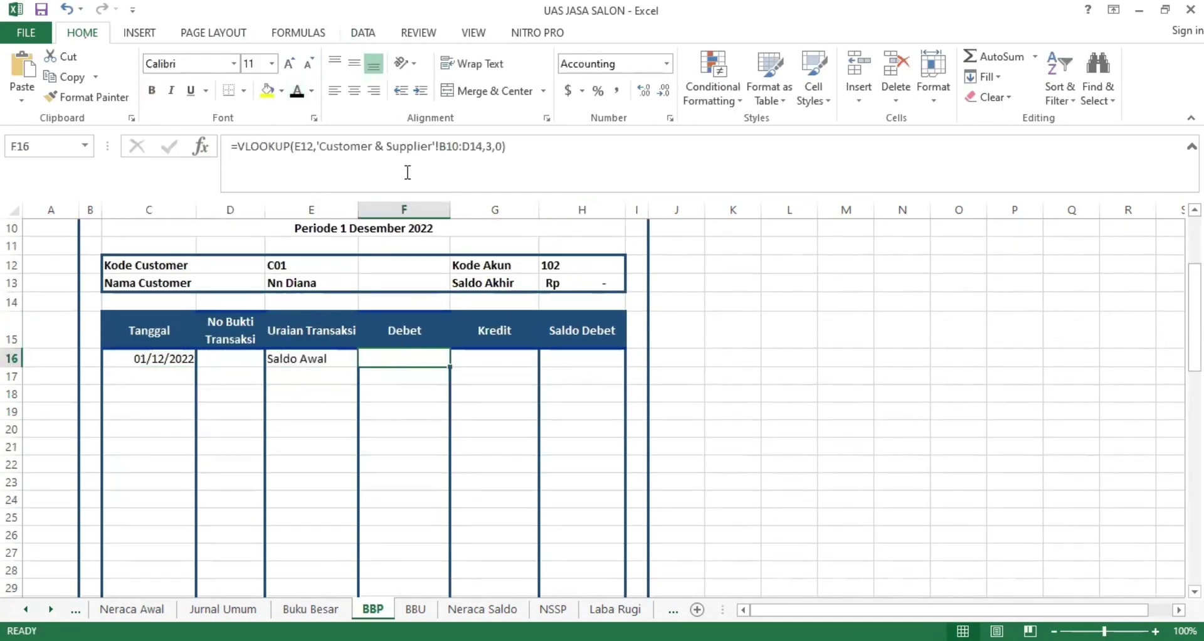
left_click(297, 90)
key("Down")
Re-enter the opening Saldo Debet formula in H16 and change its font colour to black.
left_click(500, 356)
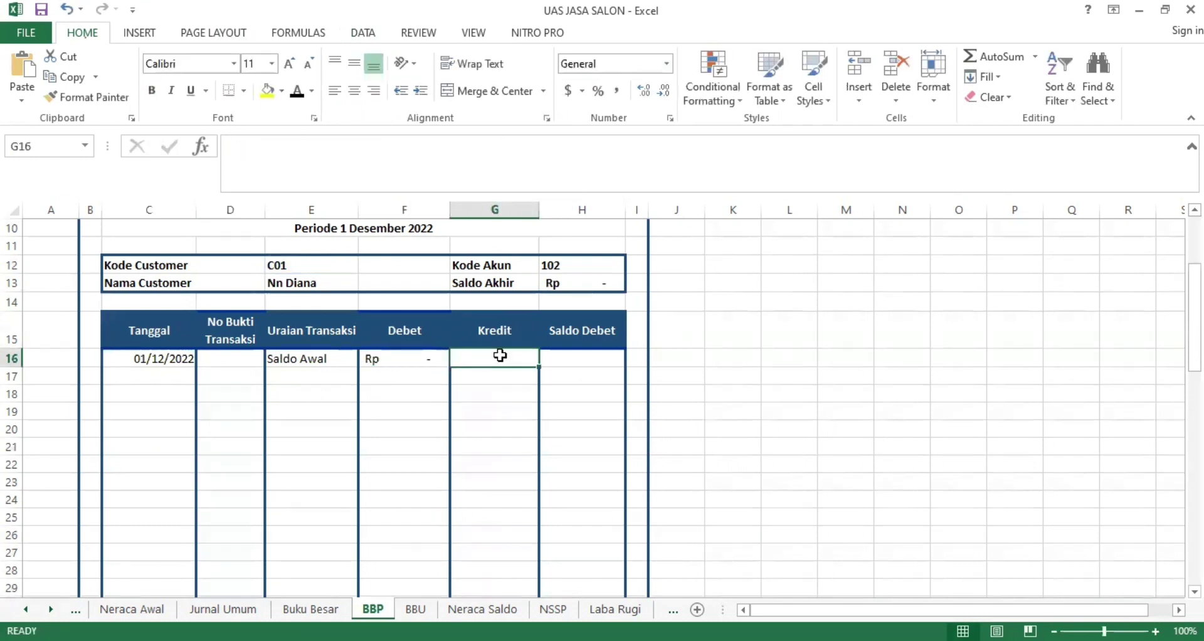
left_click(589, 358)
left_click_drag(267, 148, 244, 131)
key("Return")
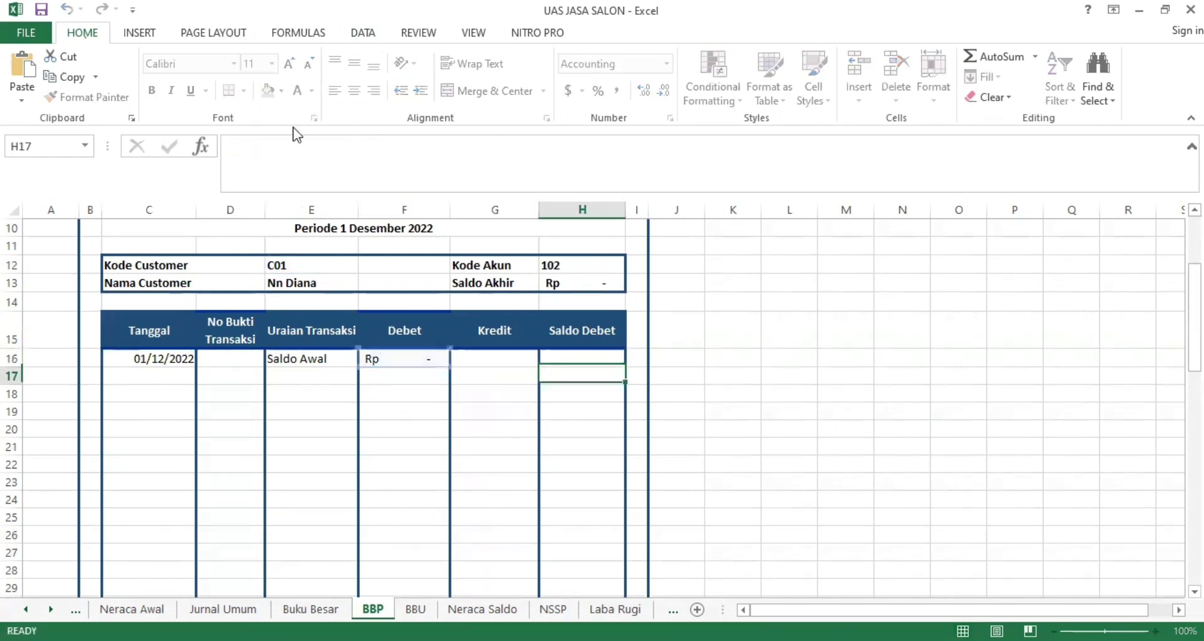
key("Up")
left_click(300, 89)
left_click(766, 315)
Enter =IF(D17=" "," ",'Jurnal Umum'!B11) in Tanggal cell C17 and fill it down to C51.
left_click(143, 374)
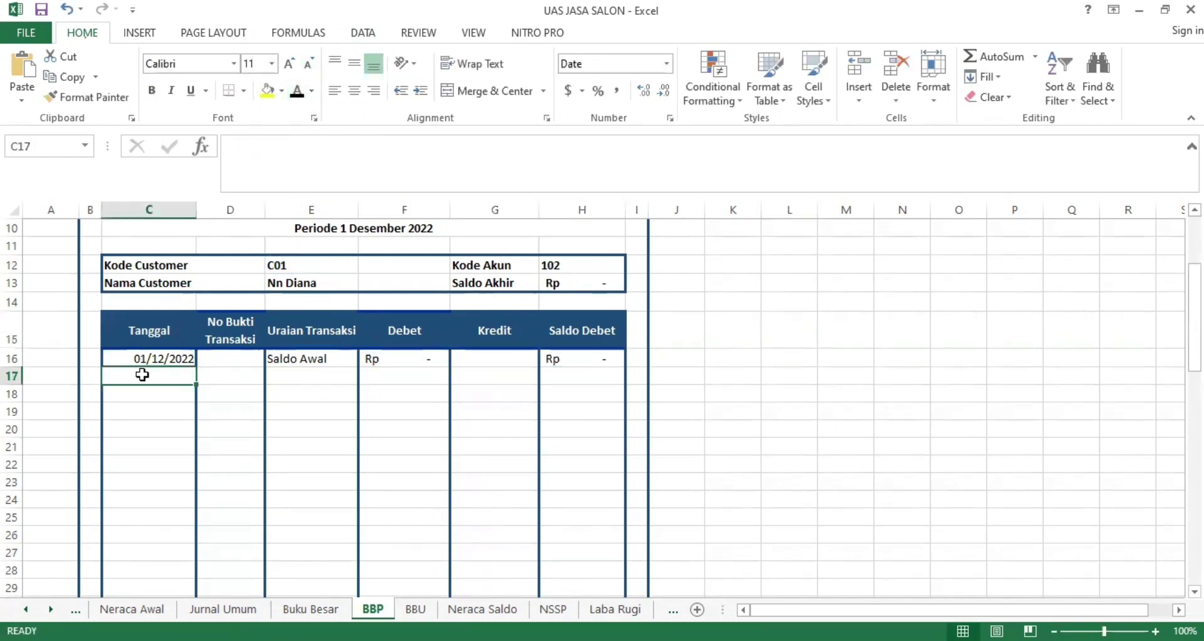
left_click(290, 160)
type("=IF(C16=\"\",\"\",'Jurnal Umum'!B11)")
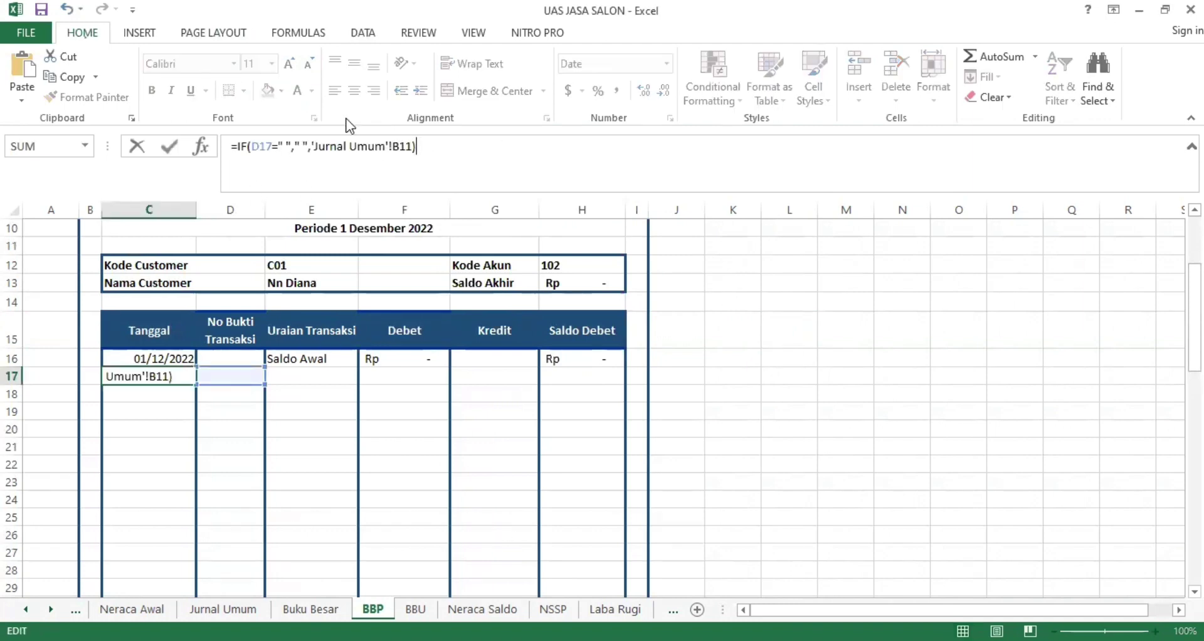
key("Return")
left_click(192, 381)
left_click_drag(194, 384, 198, 339)
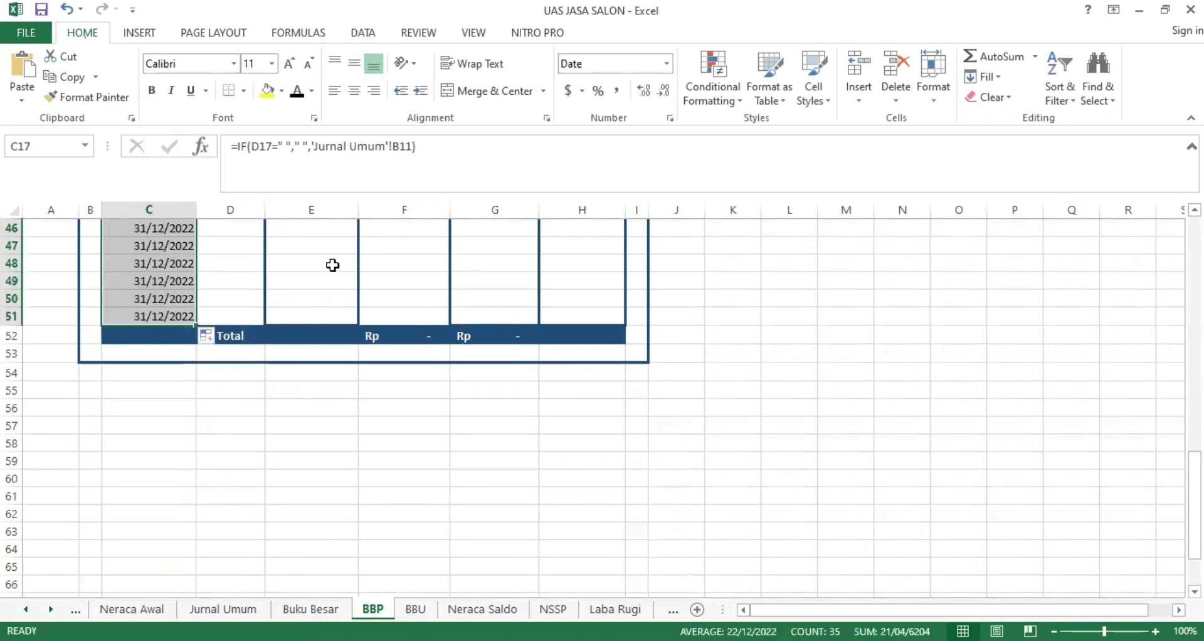
scroll(332, 265, "up", 13)
Enter =IF(E17=" "," ",'Jurnal Umum'!C11) in No Bukti Transaksi cell D17 and fill it down the column.
left_click(232, 432)
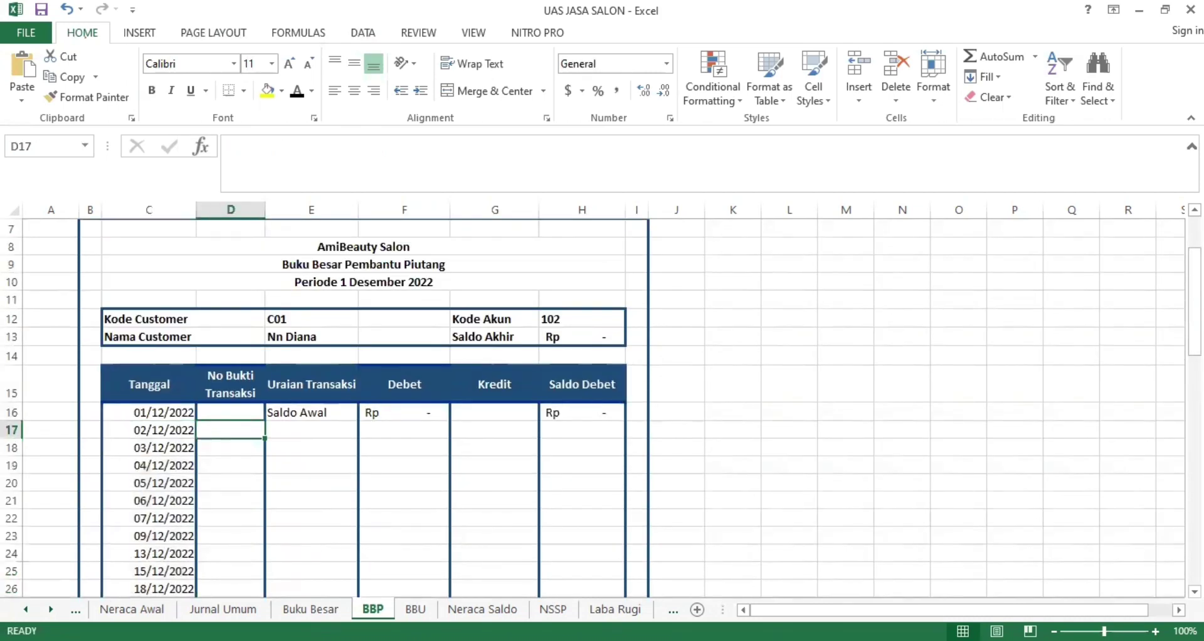
key("alt+Tab")
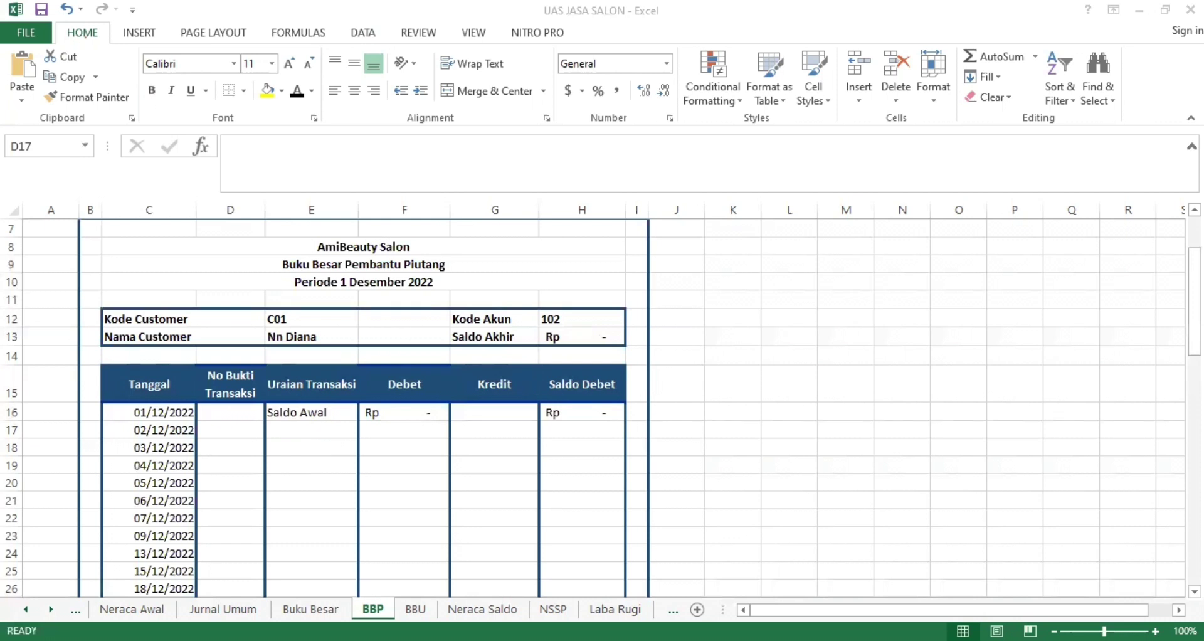
left_click(307, 151)
type("=IF(E17=\" \",\" \",'Jurnal Umum'!C11)")
key("Return")
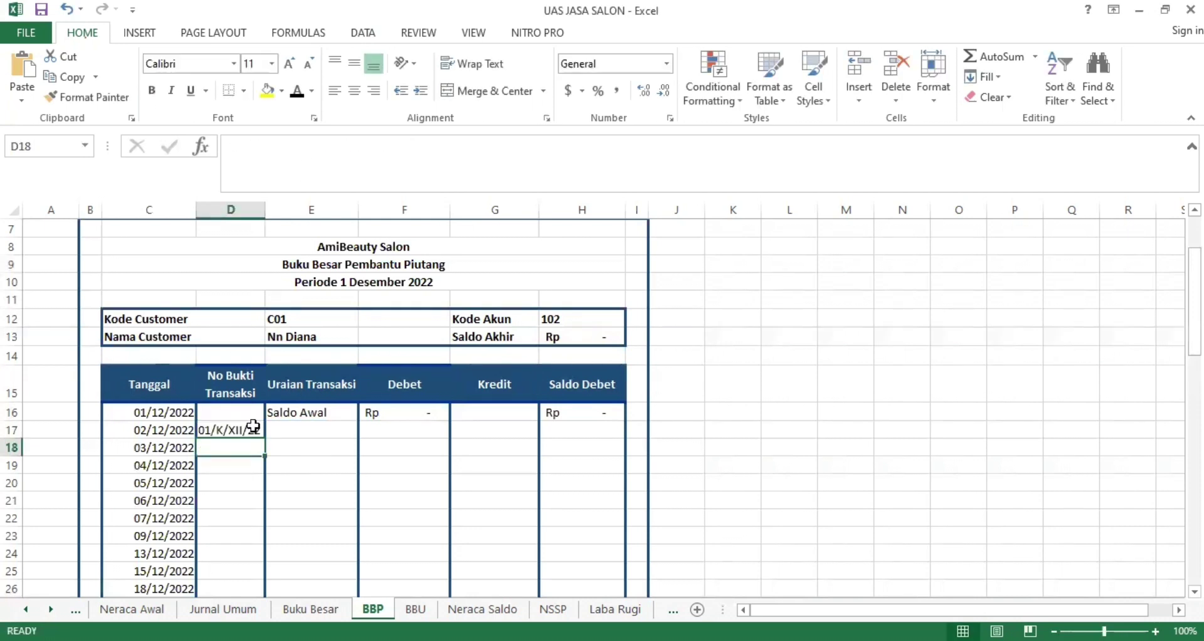
left_click(250, 430)
double_click(264, 437)
Enter =IF(F17-G17<>0,'Jurnal Umum'!E11," ") in Uraian Transaksi cell E17 and fill it down the column.
key("alt+Tab")
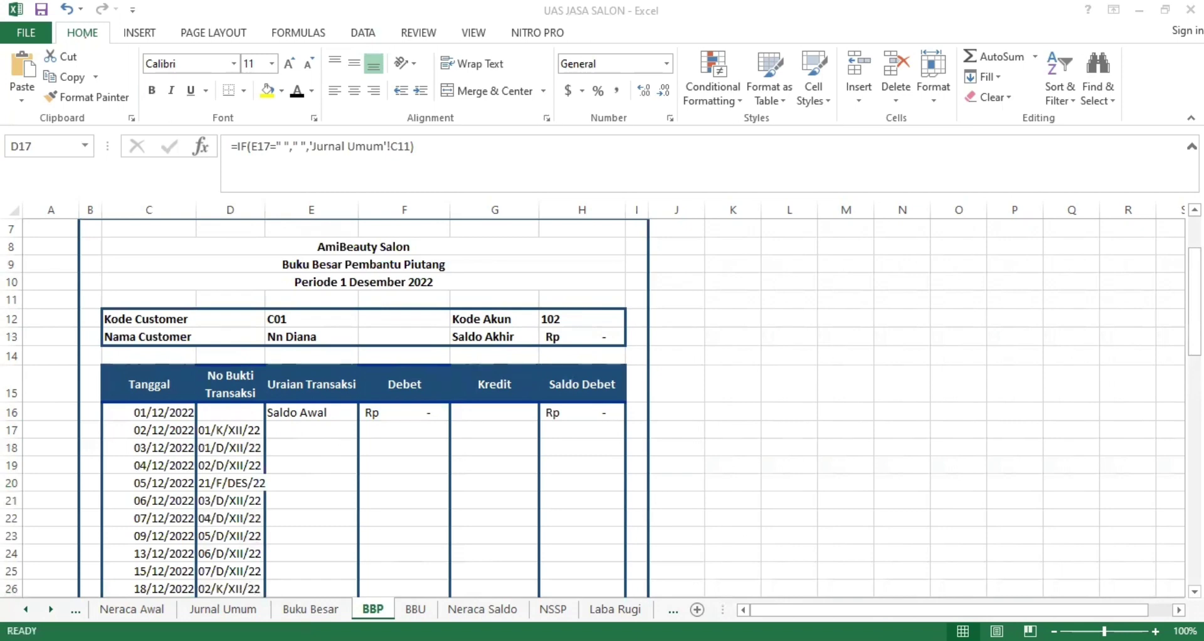
left_click(304, 426)
double_click(304, 426)
type("=IF(F17-G17<>0,'Jurnal Umum'!E11,\" \")")
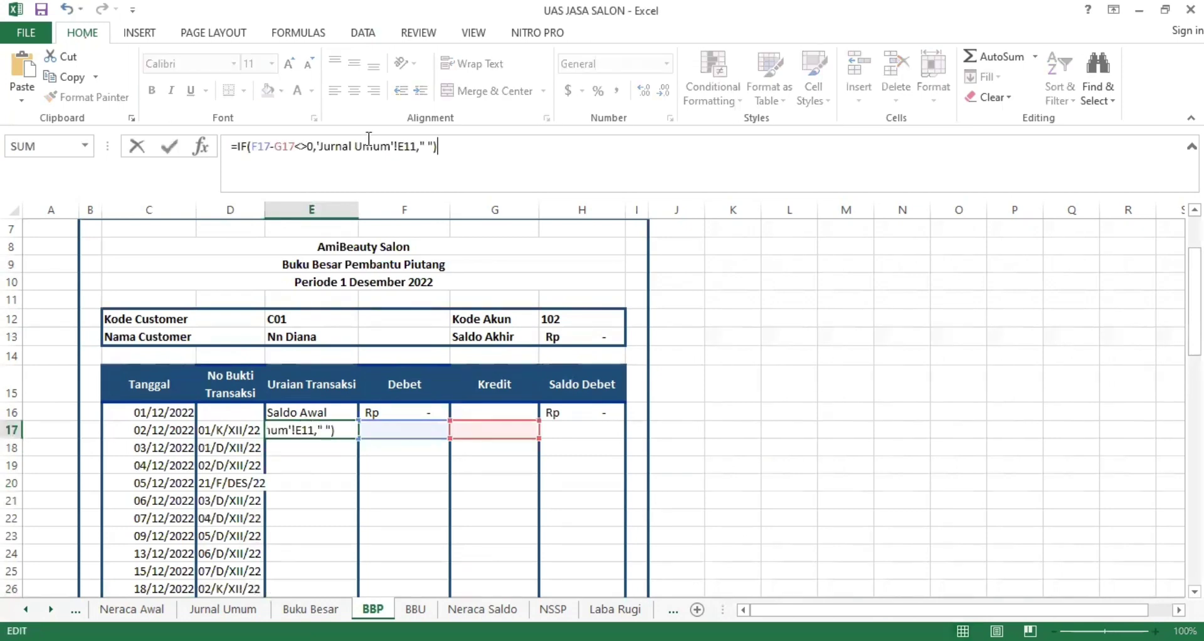
key("Return")
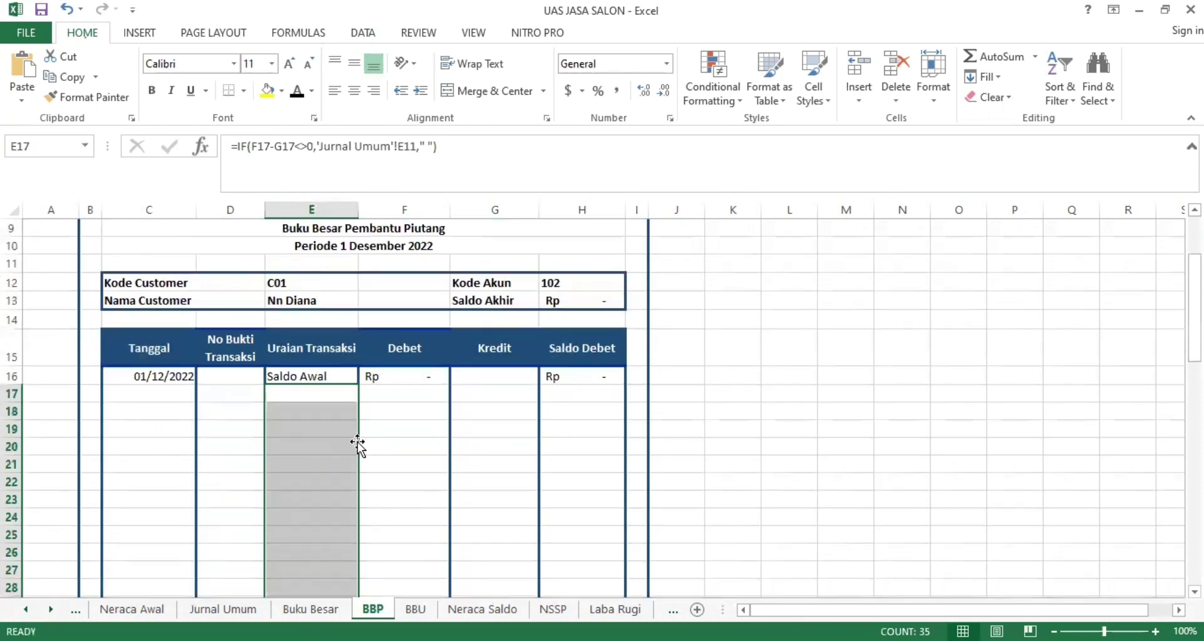
scroll(360, 412, "down", 9)
scroll(360, 412, "up", 8)
Enter =IF(AND($E$12='Jurnal Umum'!D11,BBP!$H$12='Jurnal Umum'!F11),'Jurnal Umum'!H11,0) in Debet cell F17 and fill it down the column.
left_click(398, 360)
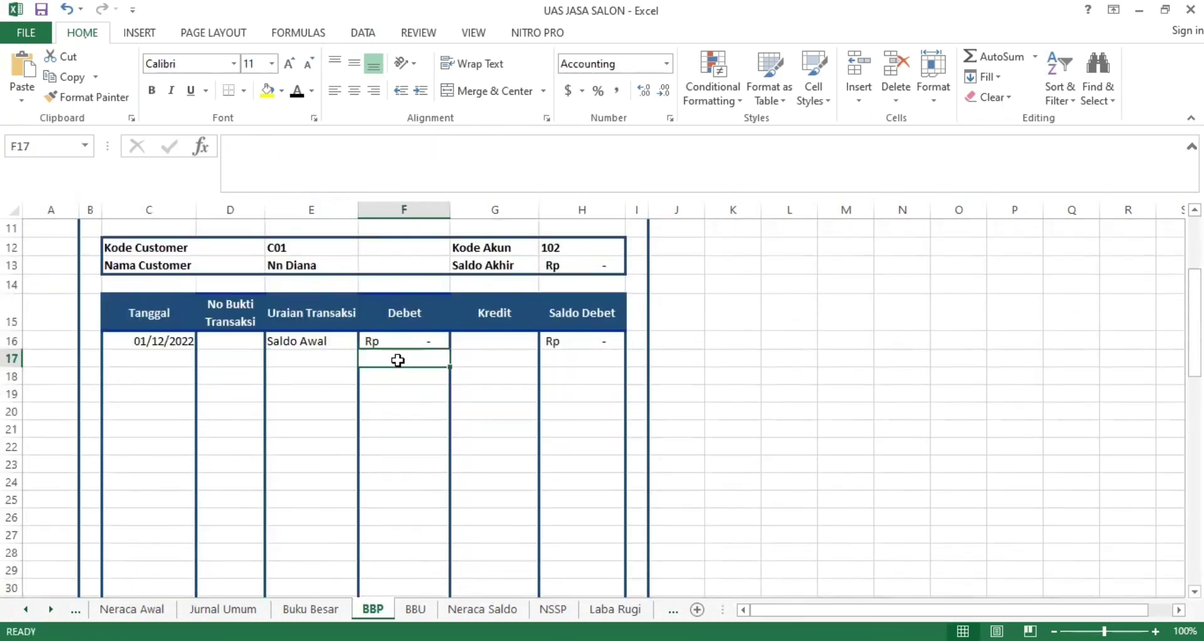
left_click(401, 178)
type("=IF(AND($E$12='Jurnal Umum'!D11,BBP!$H$12='Jurnal Umum'!F11),'Jurnal Umum'!H11,0)")
key("Return")
left_click(439, 362)
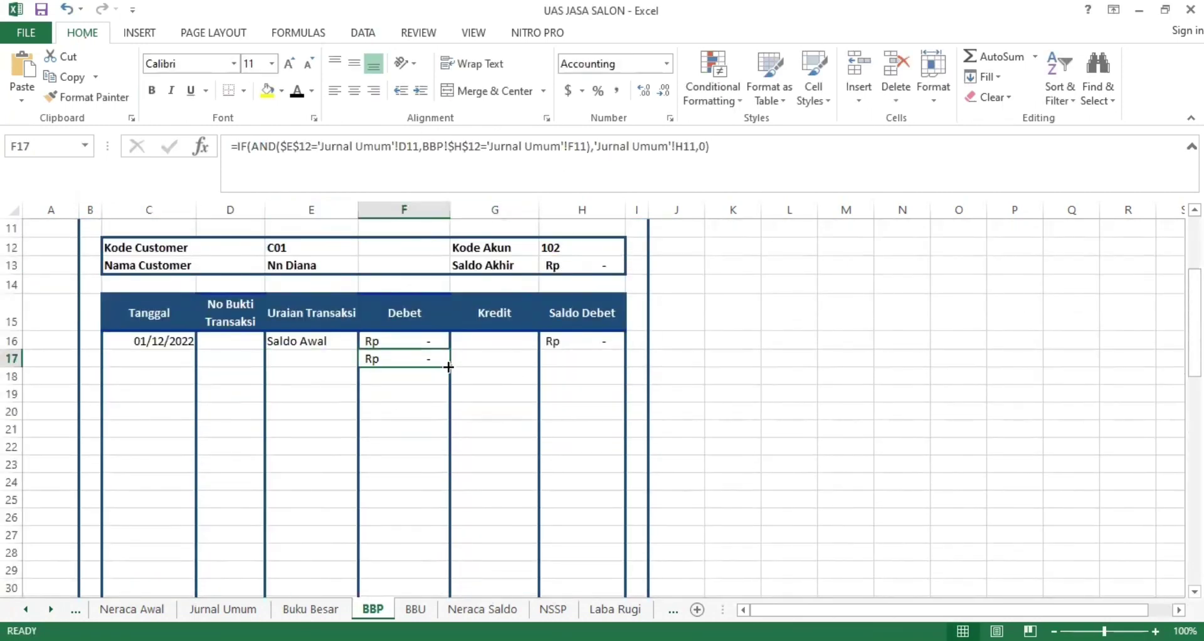
double_click(448, 367)
scroll(500, 368, "down", 1)
Enter =IF(AND($E$12='Jurnal Umum'!D11,BBP!$H$12='Jurnal Umum'!I11),'Jurnal Umum'!K11,0) in Kredit cell G17 and fill it down the column.
left_click(496, 340)
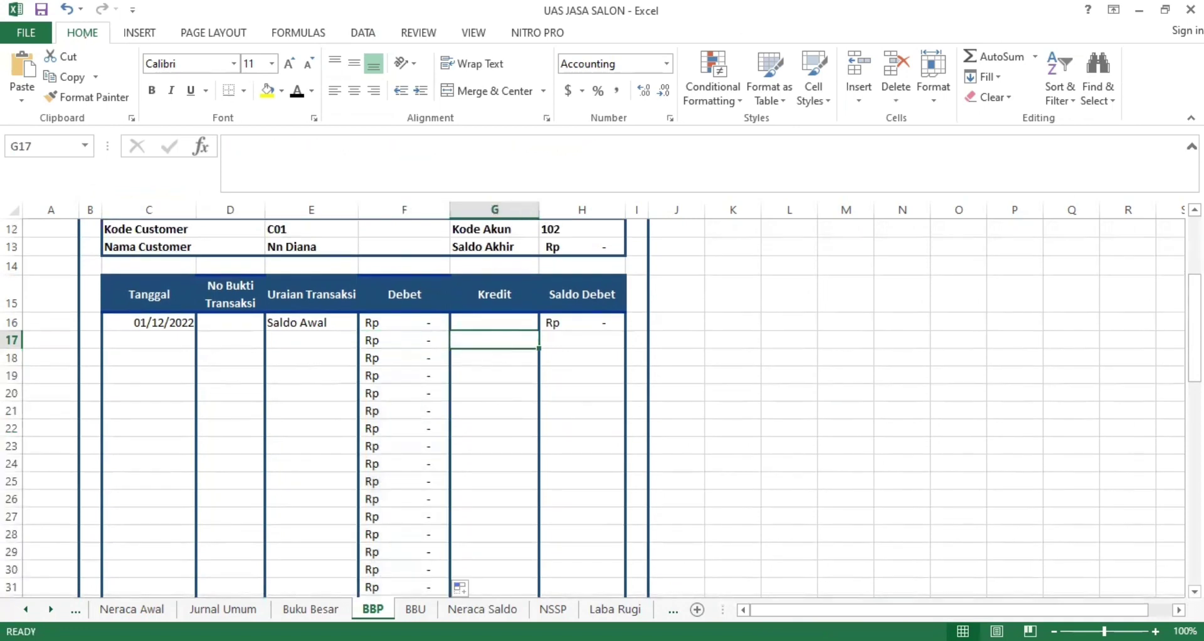
key("alt+Tab")
left_click(730, 179)
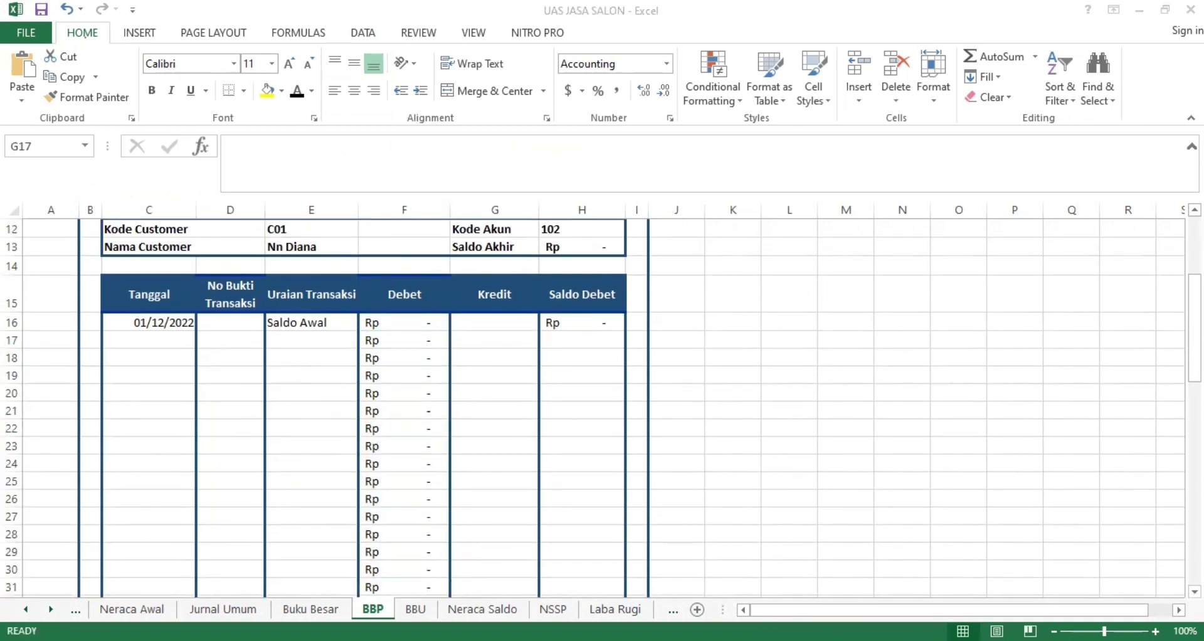
left_click(510, 144)
type("=IF(AND($E$12='Jurnal Umum'!D11,BBP!$H$12='Jurnal Umum'!I11),'Jurnal Umum'!K11,0)")
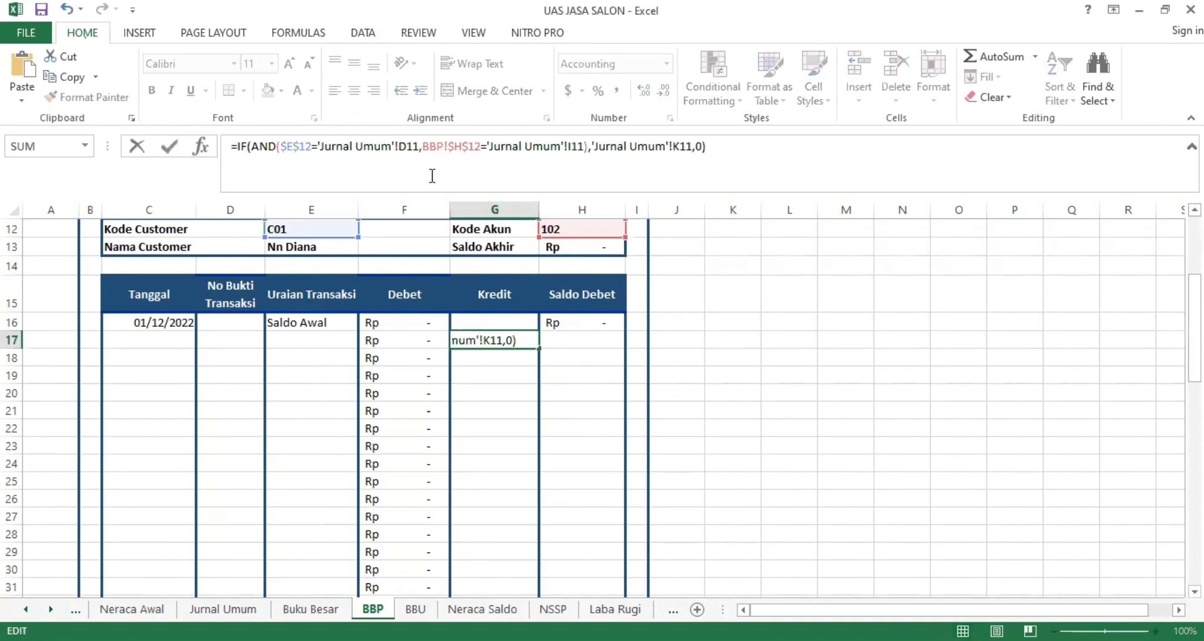
key("Return")
left_click(533, 338)
double_click(538, 349)
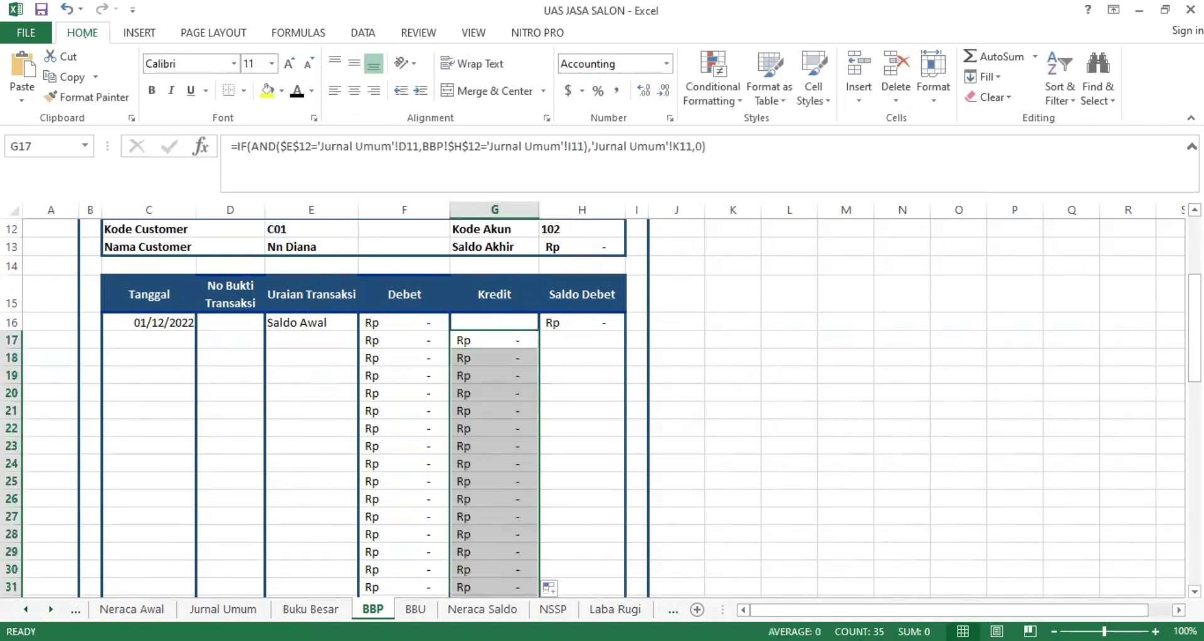
Enter the running balance formula =H16+F17-G17 in Saldo Debet cell H17 and fill it down the column.
key("alt+Tab")
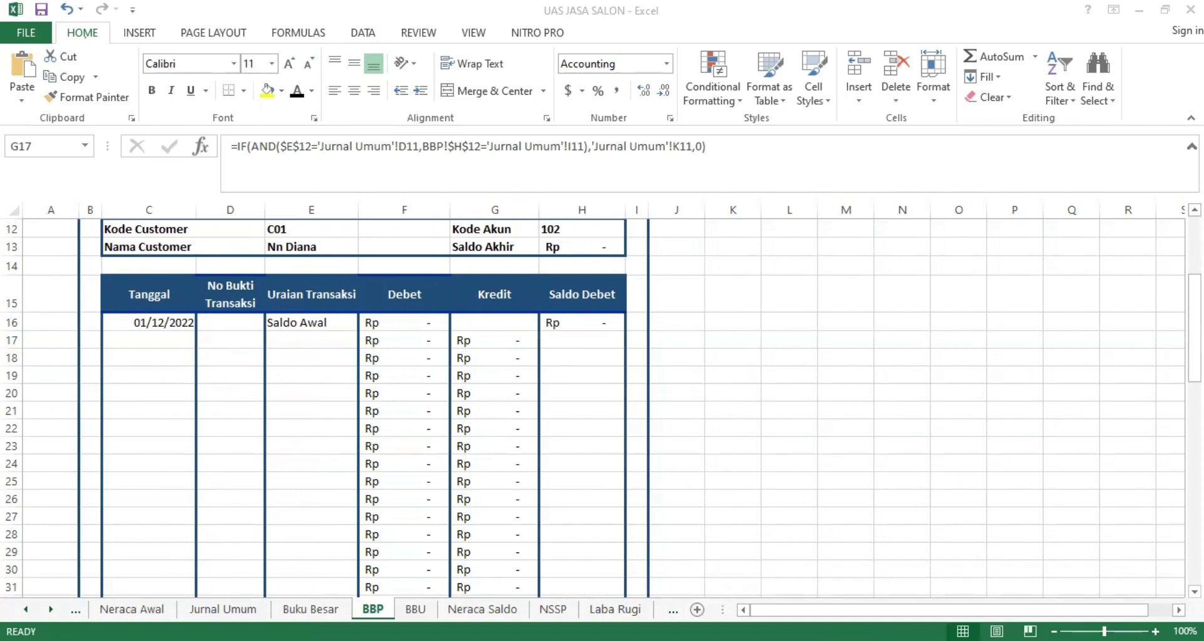
key("alt+Tab")
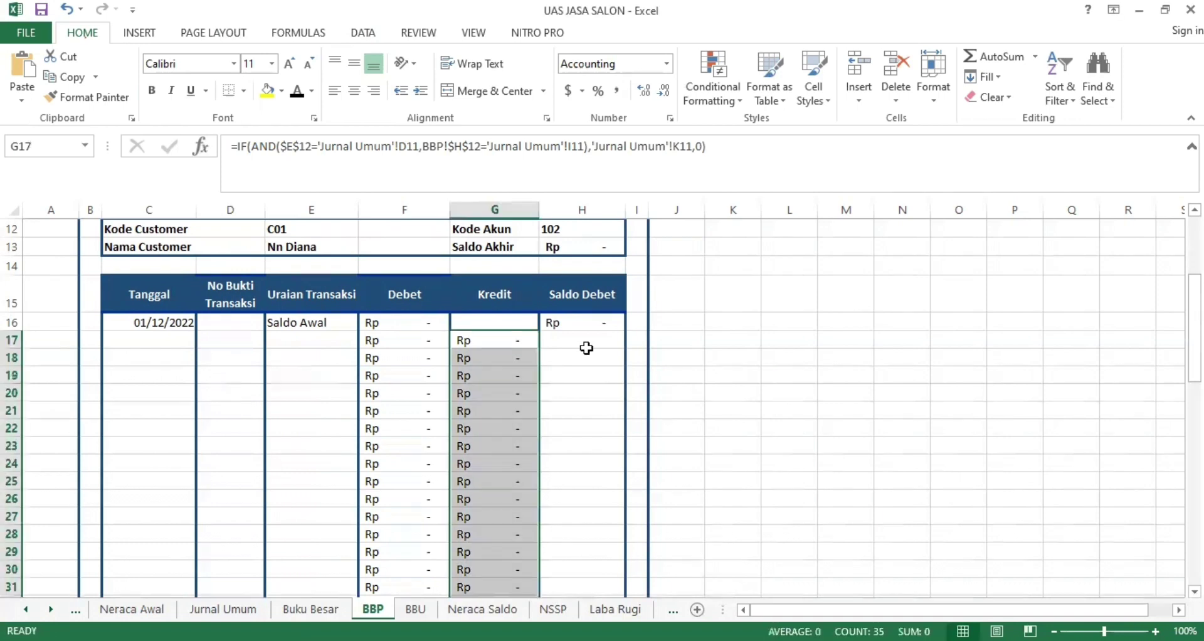
left_click(583, 343)
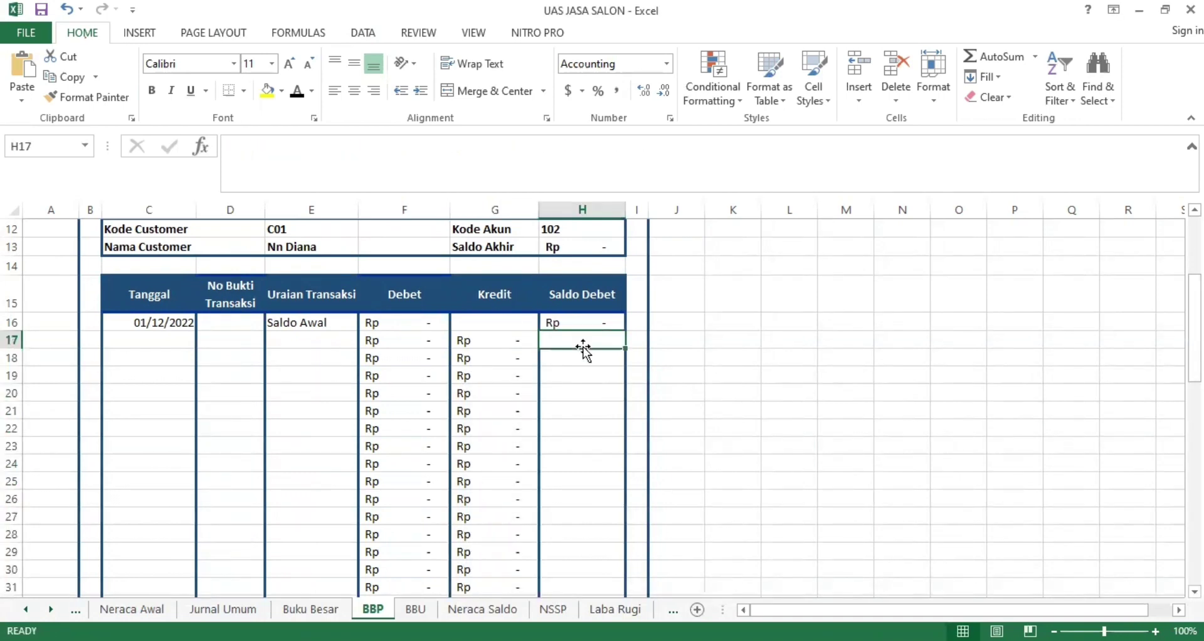
type("=H16+F17-G17")
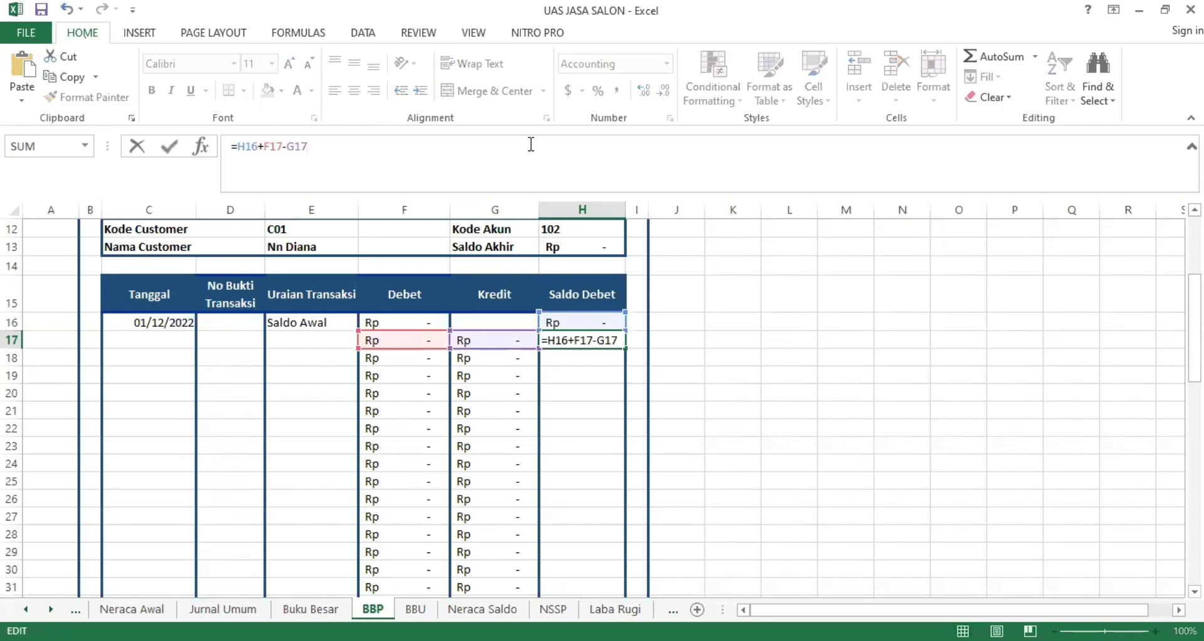
key("Return")
left_click(597, 338)
double_click(625, 349)
scroll(759, 369, "down", 3)
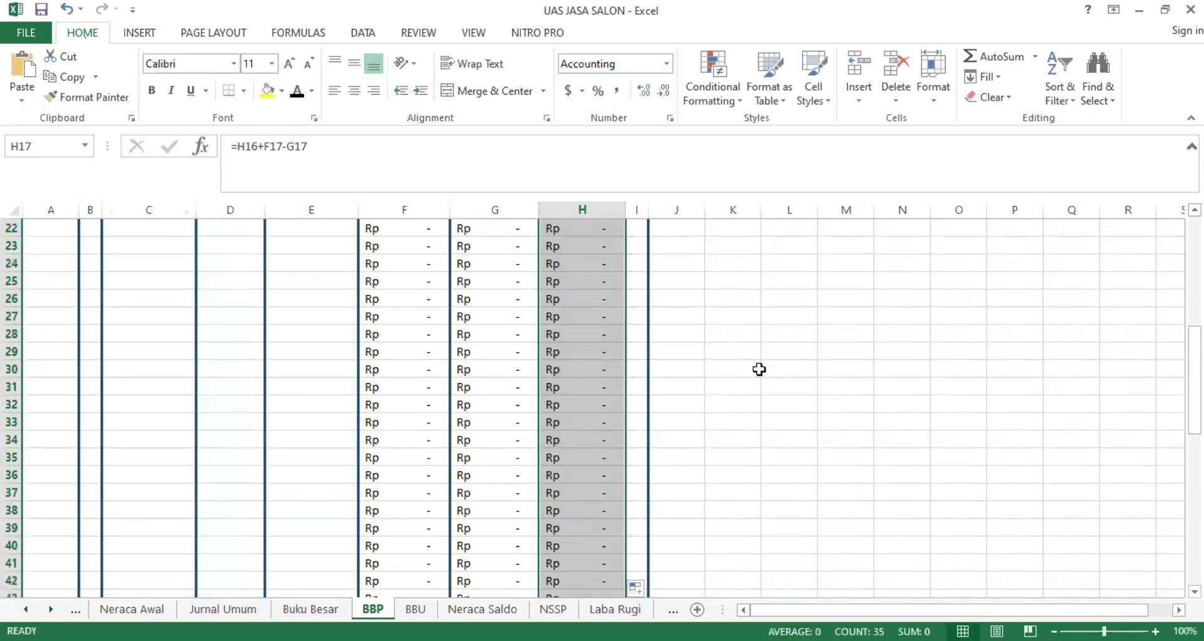
scroll(759, 369, "down", 7)
left_click(827, 404)
left_click_drag(1195, 486, 1195, 273)
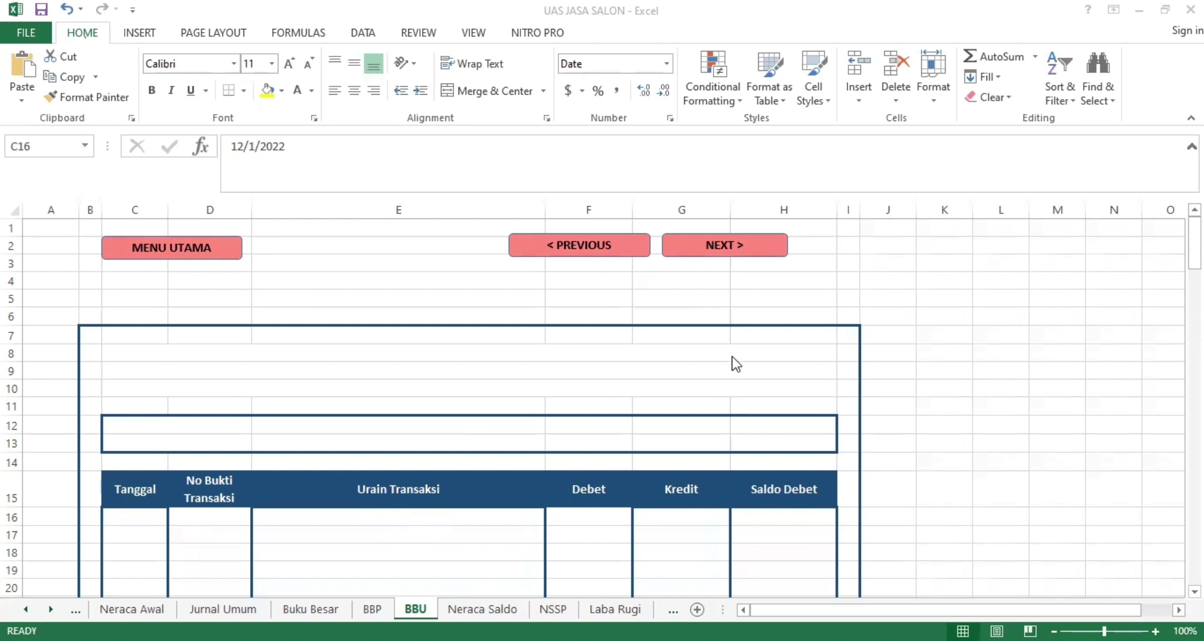
Change the font colour of the three title lines in C8:C10 on the BBU sheet to black.
left_click(395, 374)
left_click_drag(359, 354, 340, 385)
left_click(311, 91)
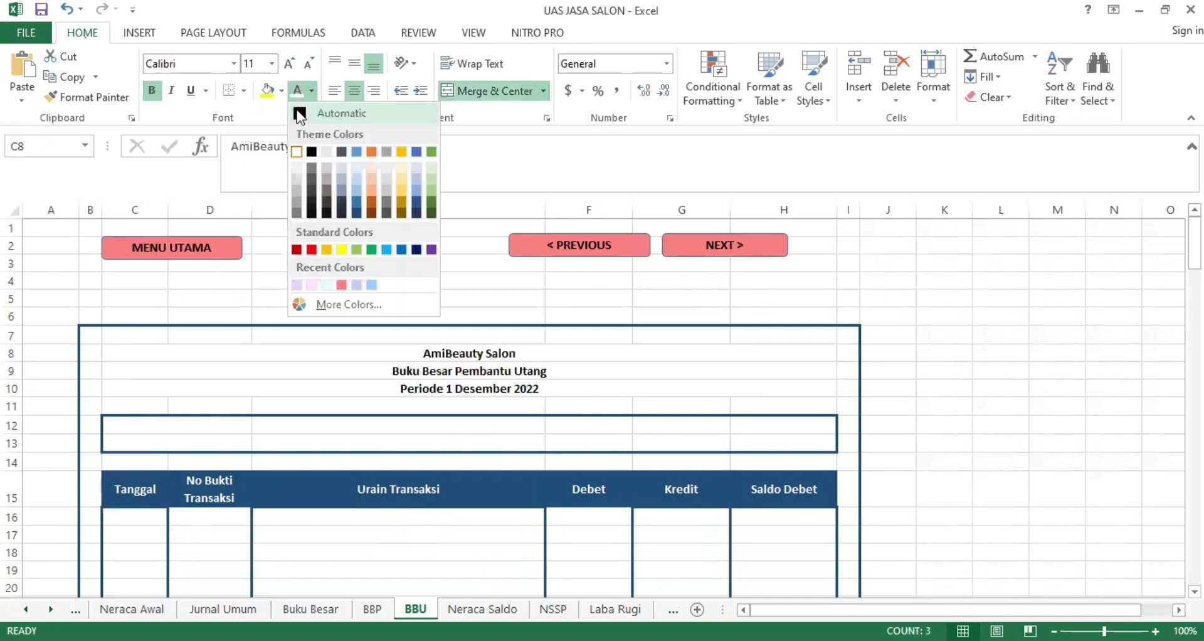
left_click(301, 112)
left_click(339, 356)
left_click(340, 371)
left_click(331, 389)
scroll(295, 358, "down", 1)
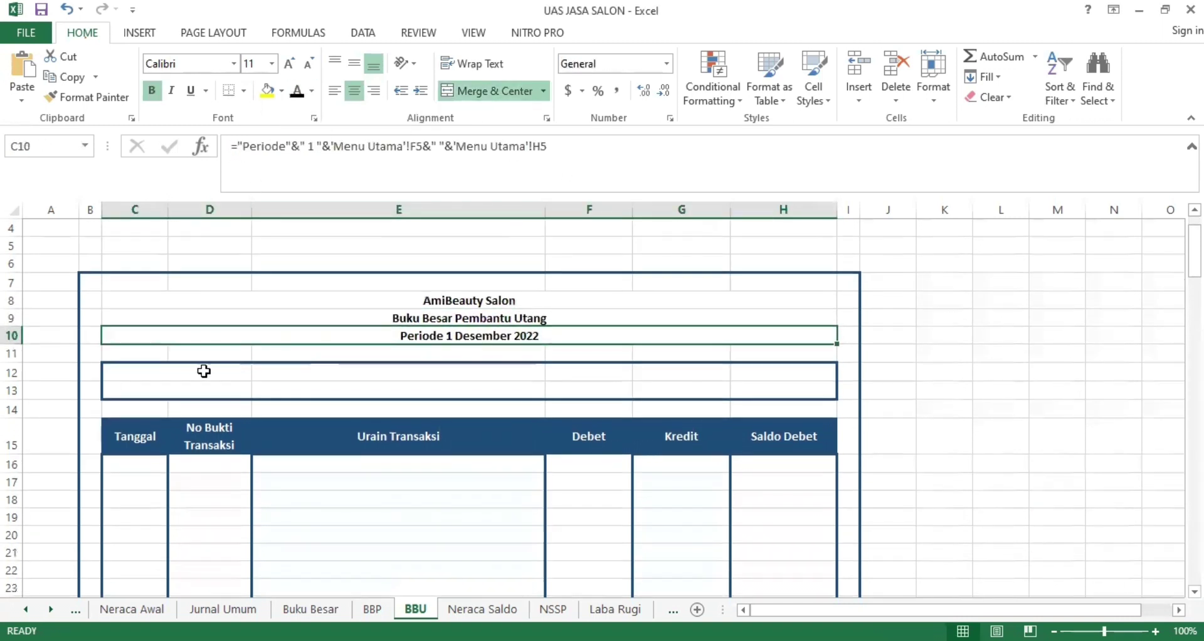
Change the font colour of the Kode Supplier label in C12 and the supplier code in E12 to black.
left_click(198, 373)
left_click(298, 92)
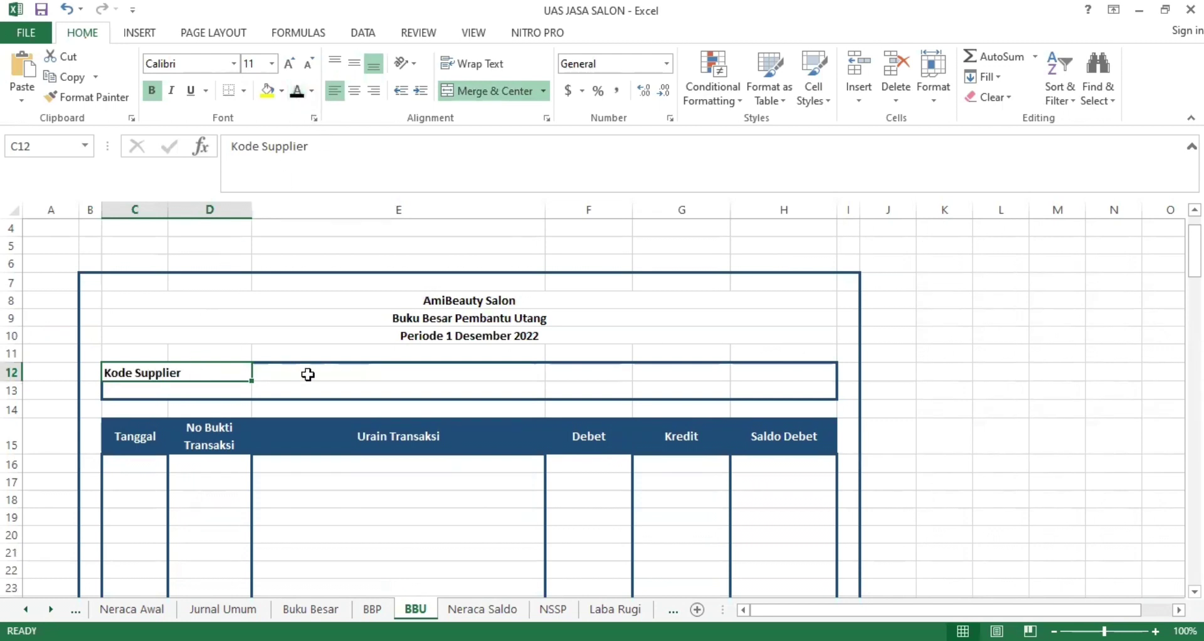
left_click(307, 374)
left_click(297, 93)
Apply list data validation with the source S01 to the Kode Supplier cell E12.
left_click(373, 38)
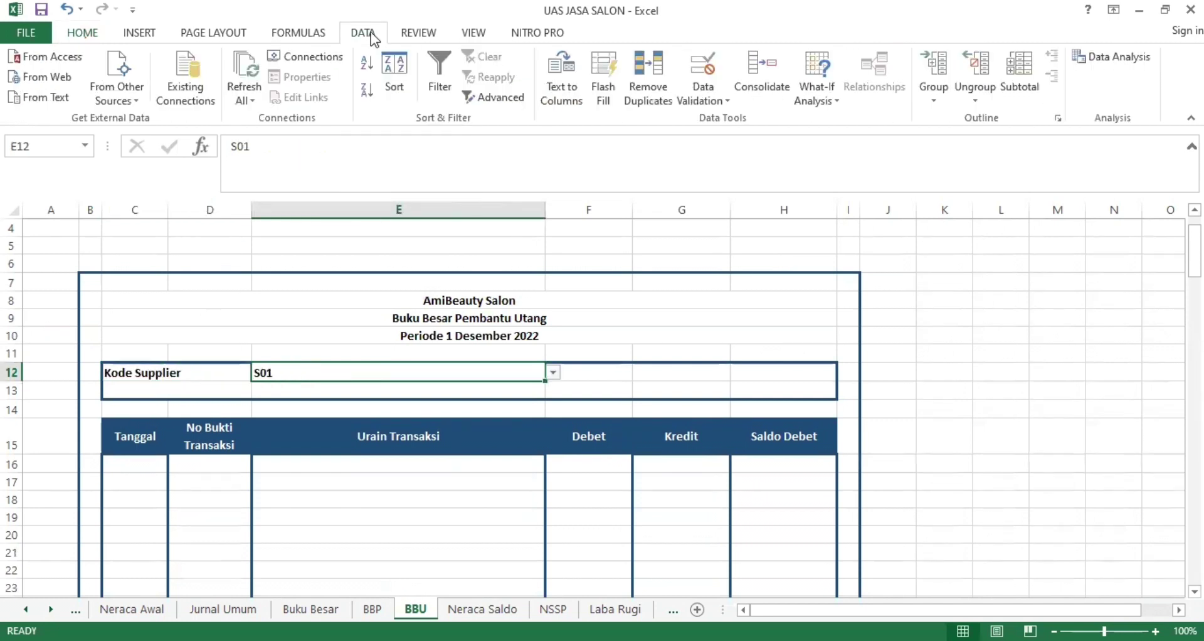
left_click(704, 60)
left_click(345, 287)
left_click(263, 339)
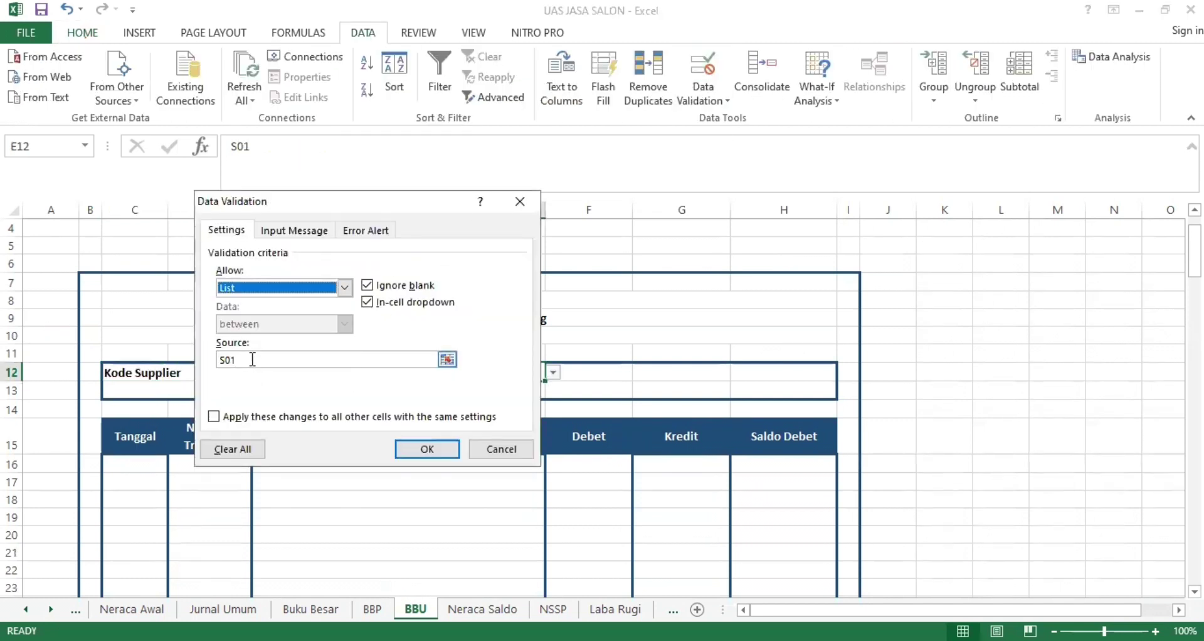
left_click(226, 359)
left_click(425, 449)
Choose S01 from the list in the supplier code cell E12.
left_click(223, 435)
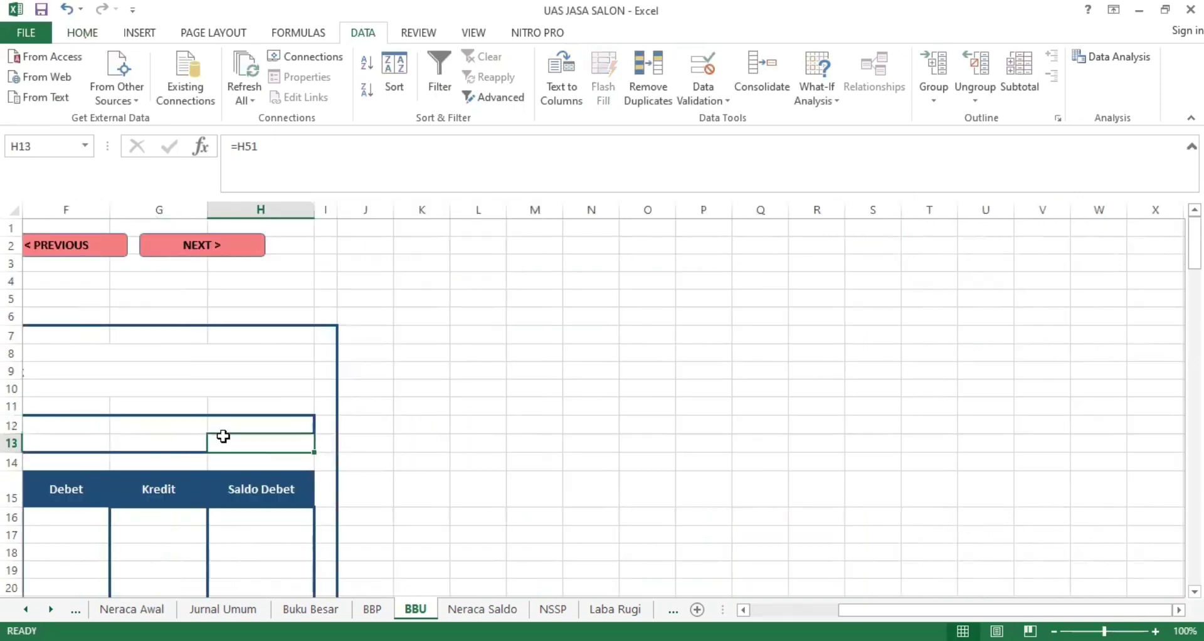
key("Left")
scroll(224, 437, "left", 1)
left_click(295, 421)
left_click(555, 426)
left_click(497, 444)
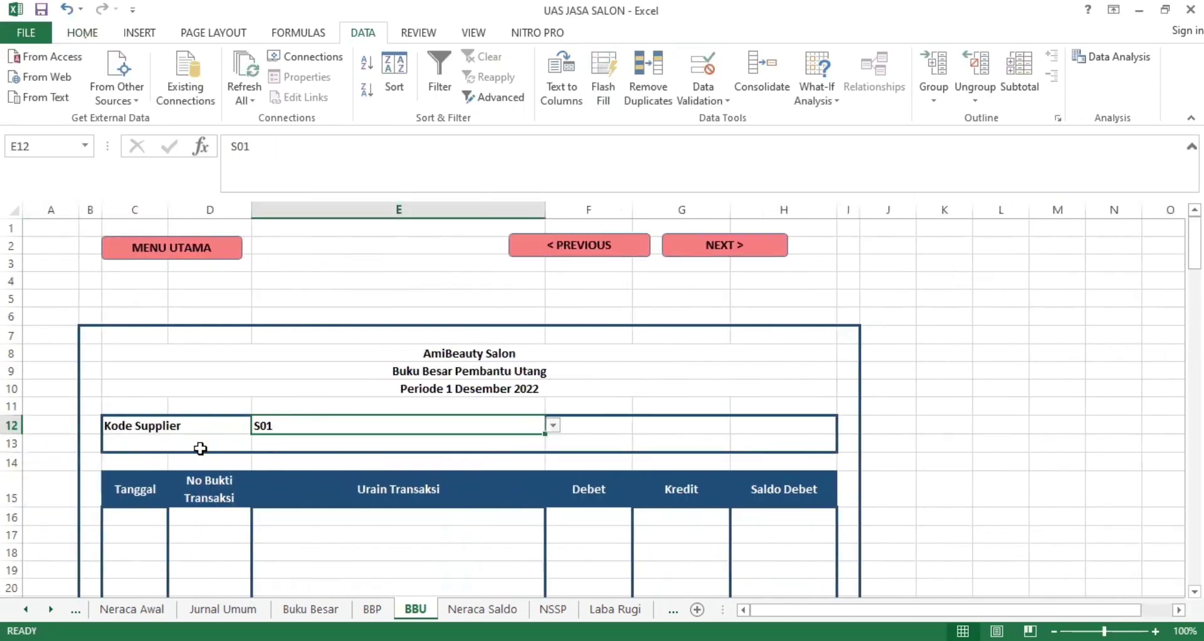
Change the font colour of the Nama Supplier label in C13 to black.
left_click(190, 448)
left_click(91, 34)
left_click(298, 91)
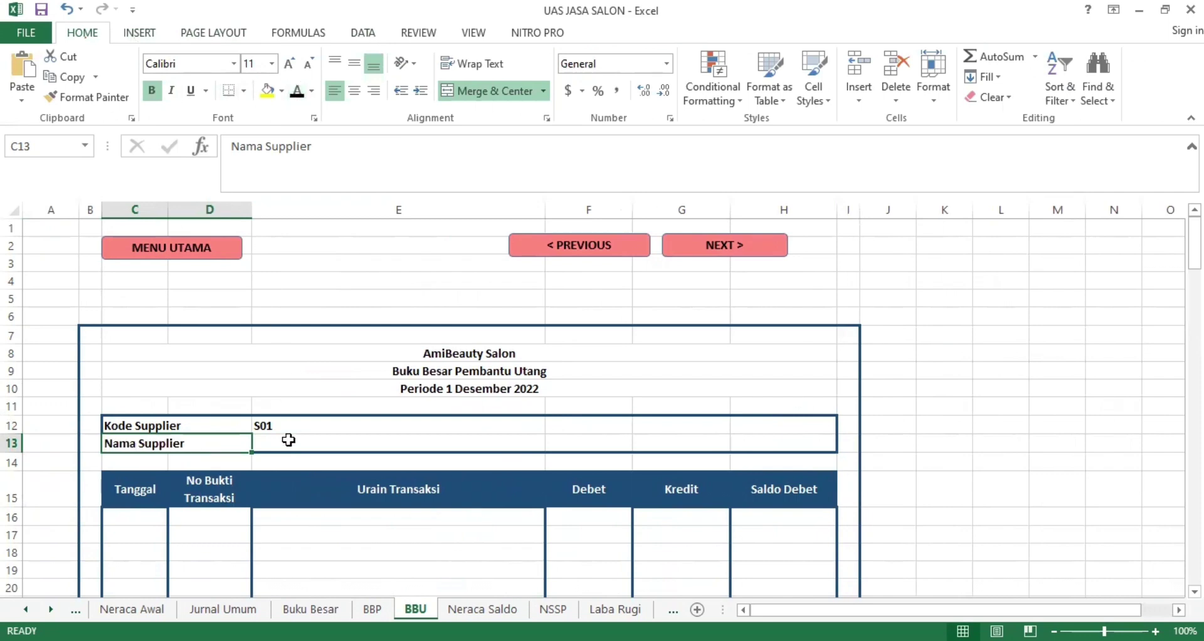
Change the font colour of the supplier name lookup formula in E13 to black.
left_click(285, 448)
left_click(298, 91)
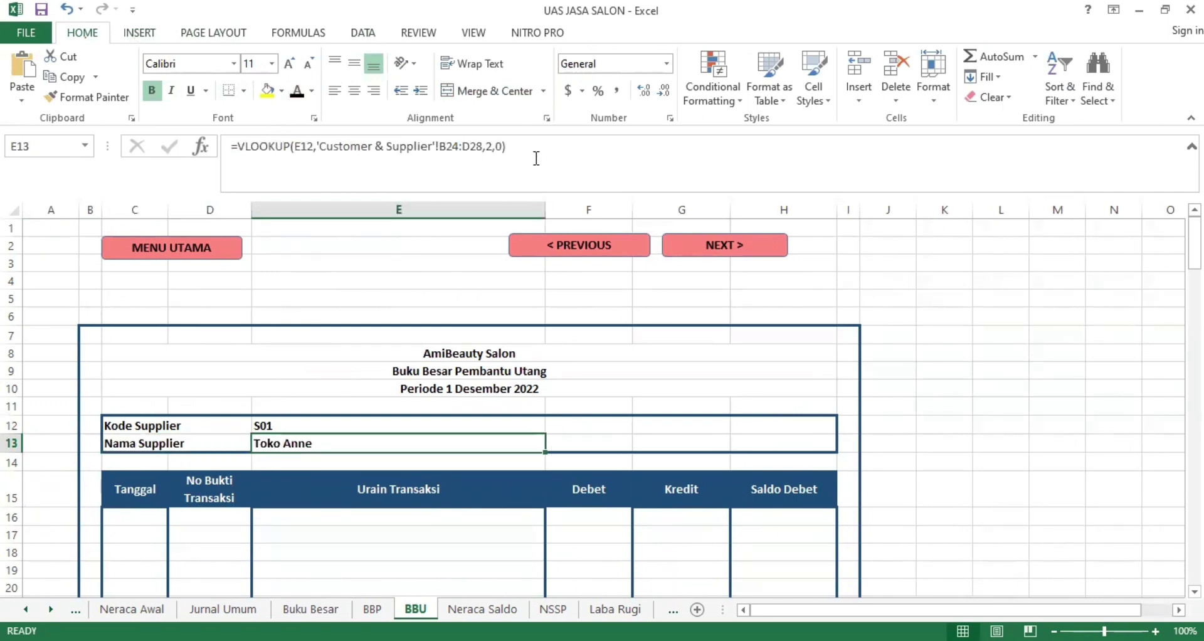
left_click(328, 167)
key("Return")
Change the font colour of the Kode Akun label in G12 and the account code in H12 to black.
left_click(657, 426)
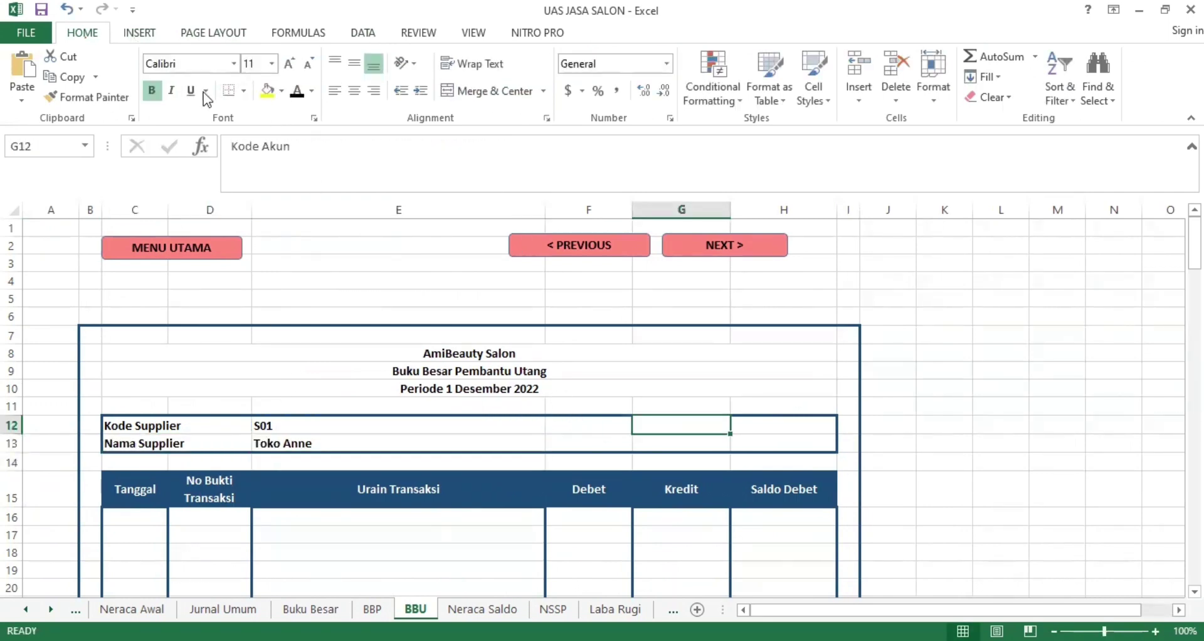
left_click(296, 91)
left_click(750, 425)
left_click(297, 93)
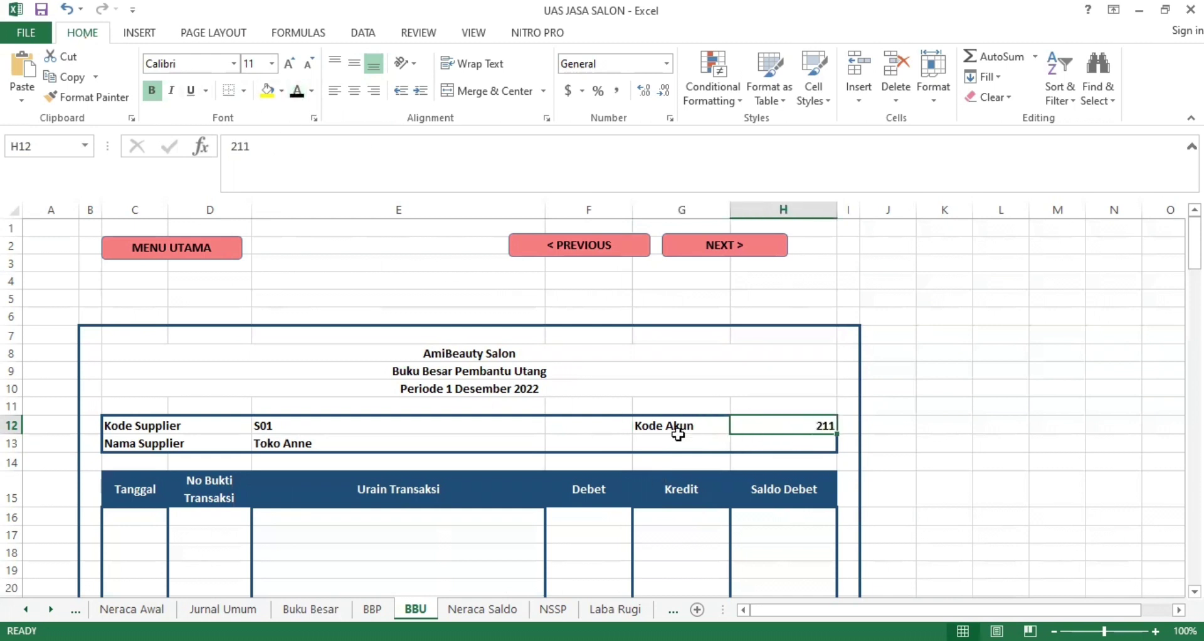
Change the font colour of the Saldo Ahir label in G13 and the =H51 formula cell H13 to black.
left_click(679, 440)
left_click(298, 92)
left_click(750, 437)
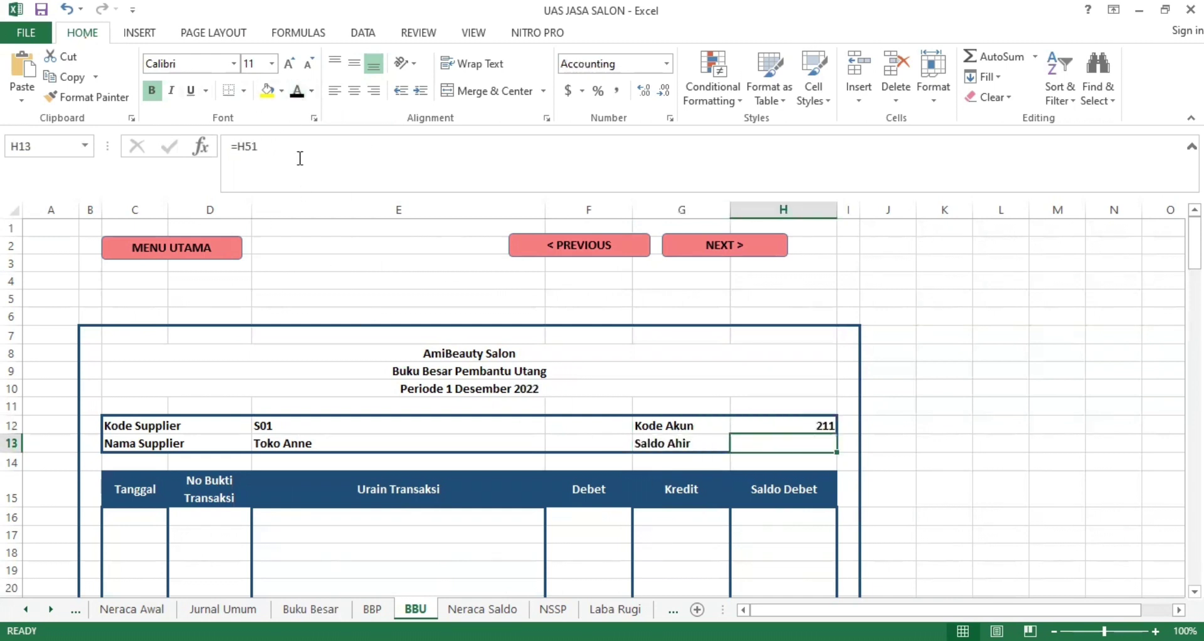
left_click(301, 159)
key("Return")
key("Up")
left_click(297, 93)
left_click(920, 354)
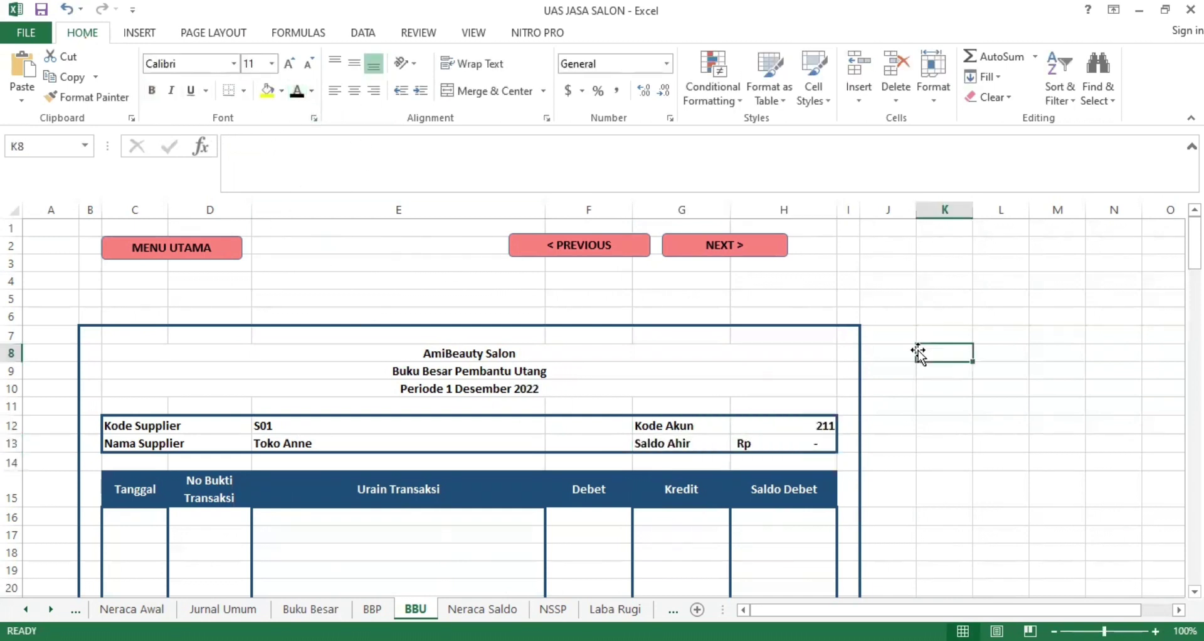
Make the opening balance date 01/12/2022 and the Saldo Awal description in C16:E16 appear in black.
scroll(984, 431, "down", 3)
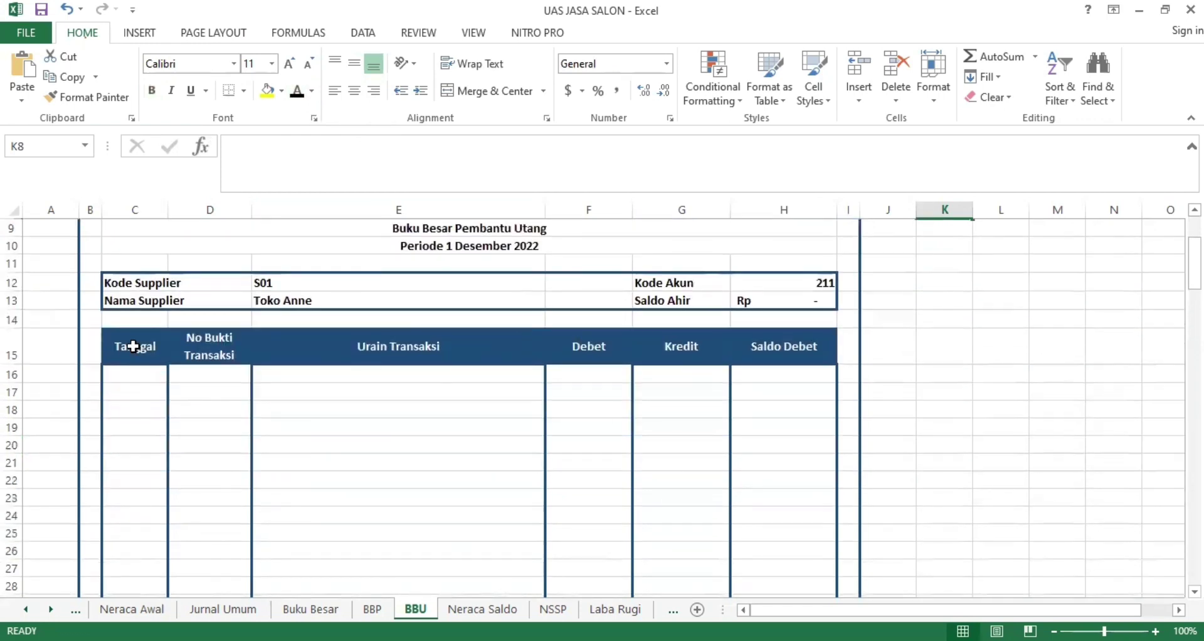
left_click(129, 345)
left_click(142, 373)
type("01/12/2022\t\tSaldo Awal")
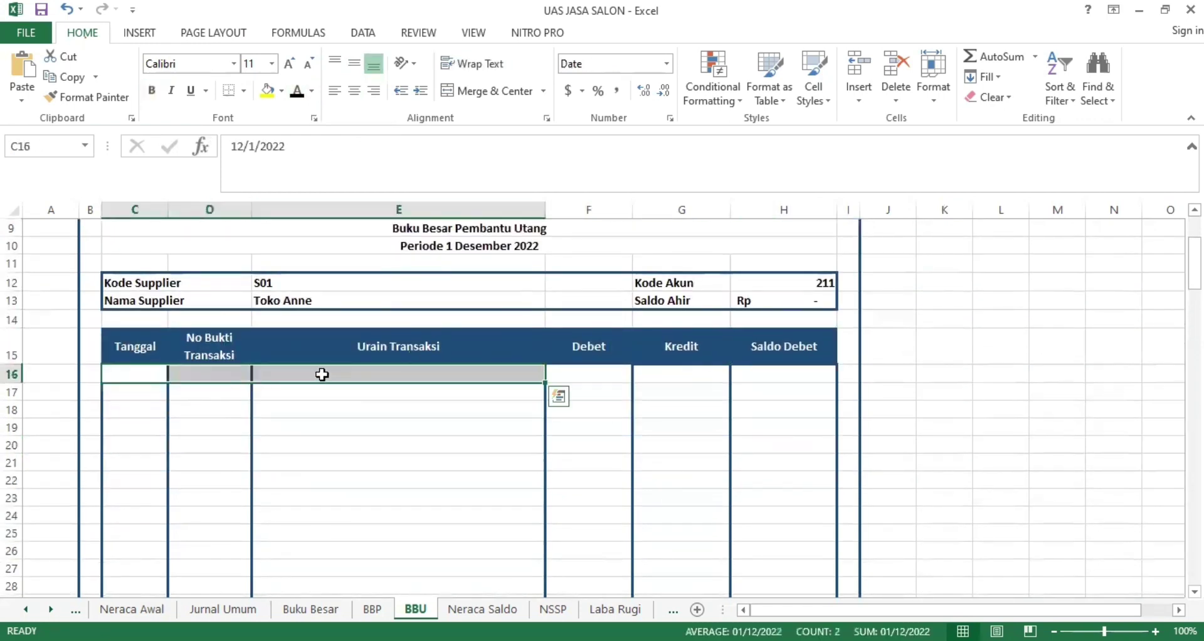
left_click(511, 393)
Change the font colour of the opening credit lookup in G16 and the opening balance formula in H16 to black.
left_click(603, 375)
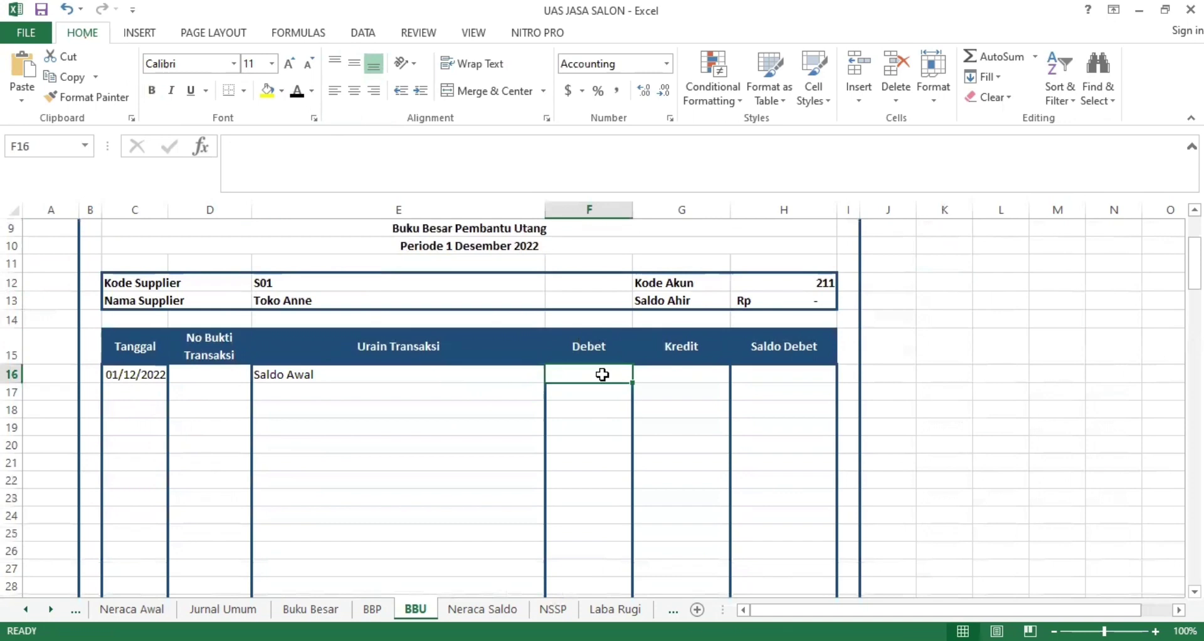
left_click(674, 379)
left_click_drag(519, 168, 253, 118)
key("Return")
key("Up")
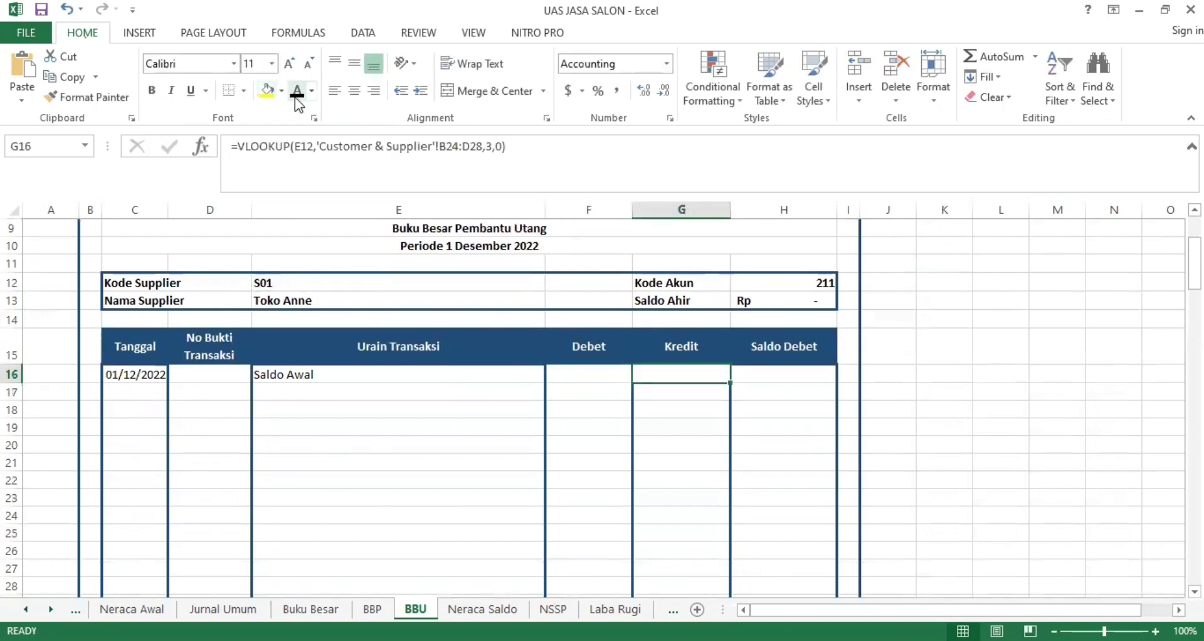
left_click(767, 374)
left_click(282, 148)
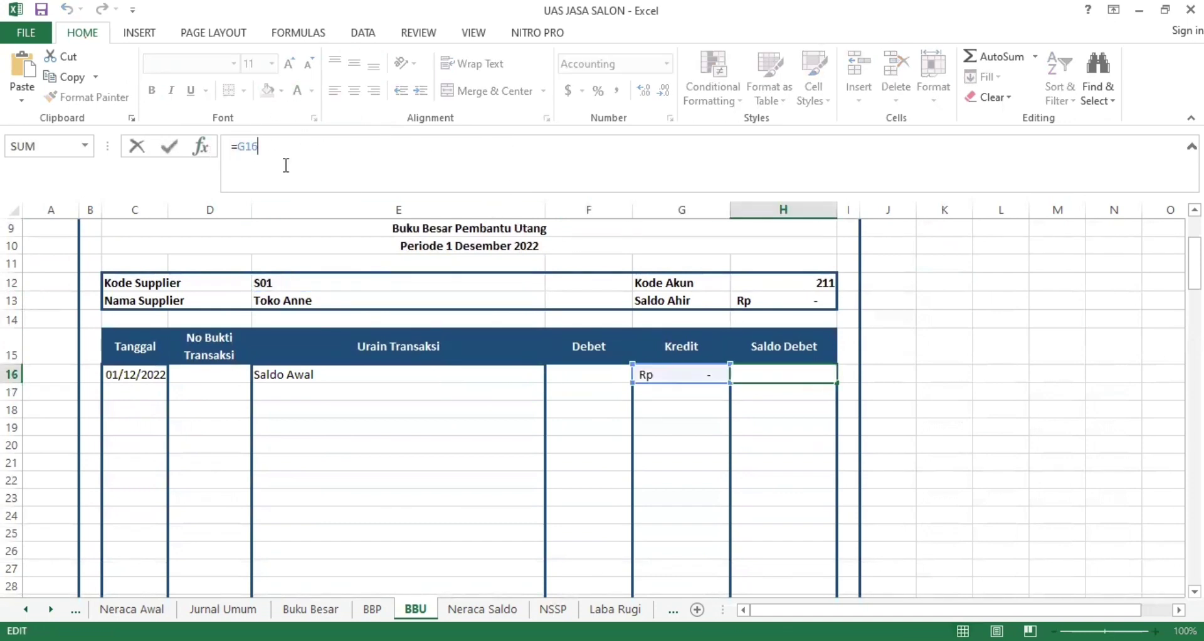
key("Escape")
left_click(362, 427)
Enter =IF(D17=" "," ",'Jurnal Umum'!B11) in the Tanggal cell C17 and fill it down to C51.
left_click(152, 391)
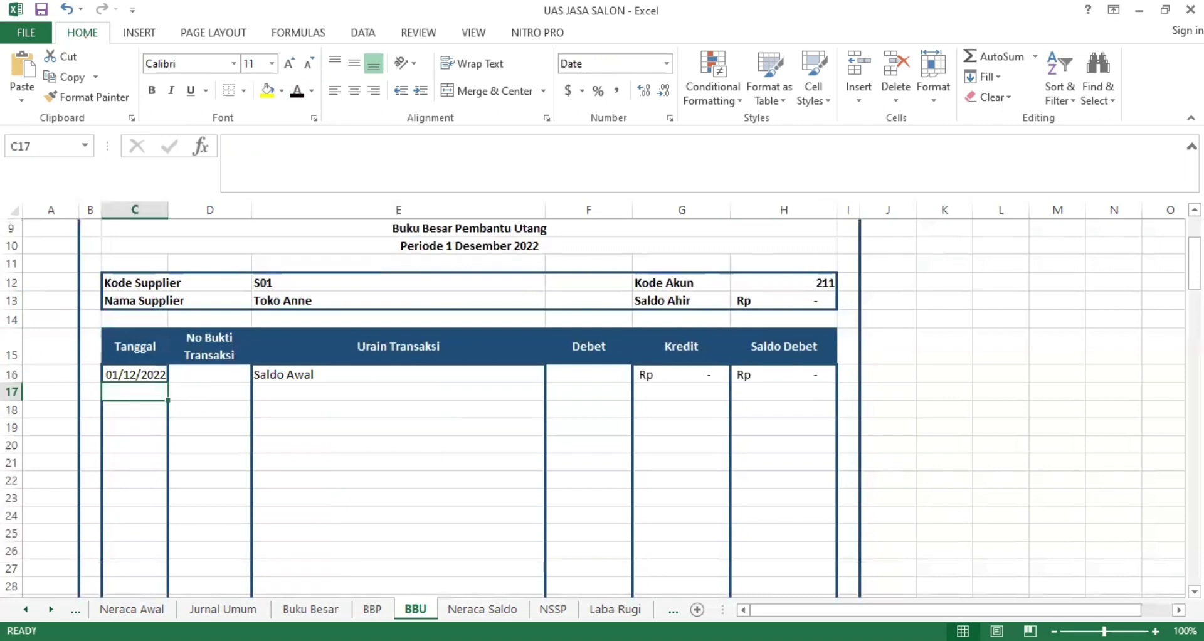
left_click(328, 177)
type("=IF(D17=\" \",\" \",'Jurnal Umum'!B11)")
key("Return")
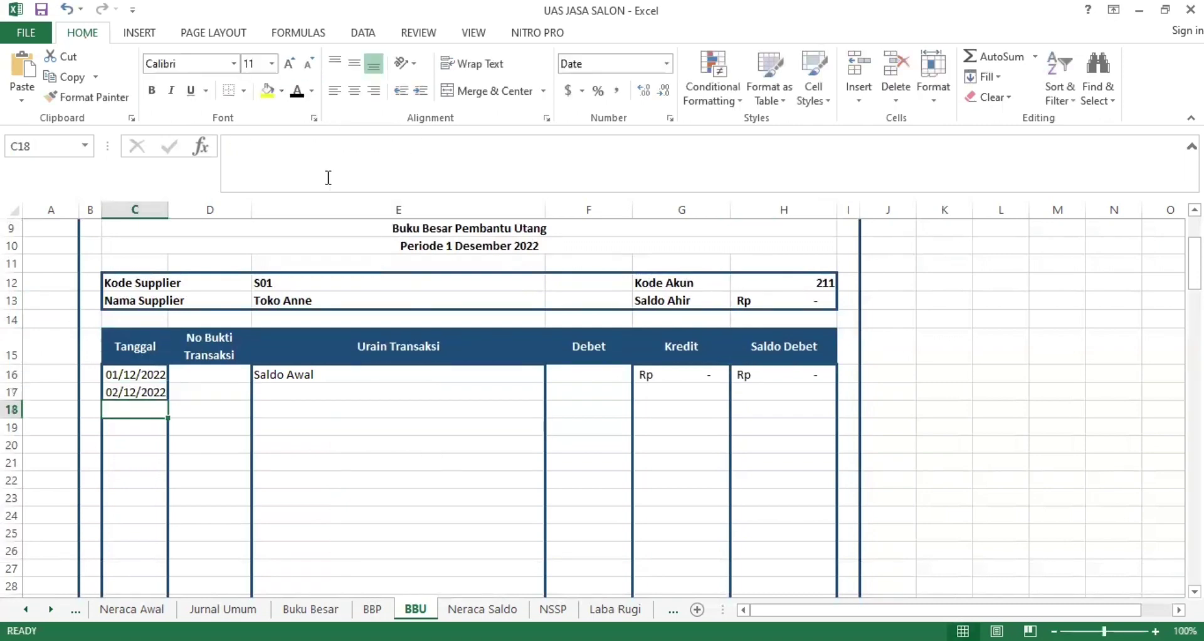
left_click(151, 393)
scroll(151, 392, "down", 1)
left_click_drag(168, 326, 148, 602)
left_click(302, 404)
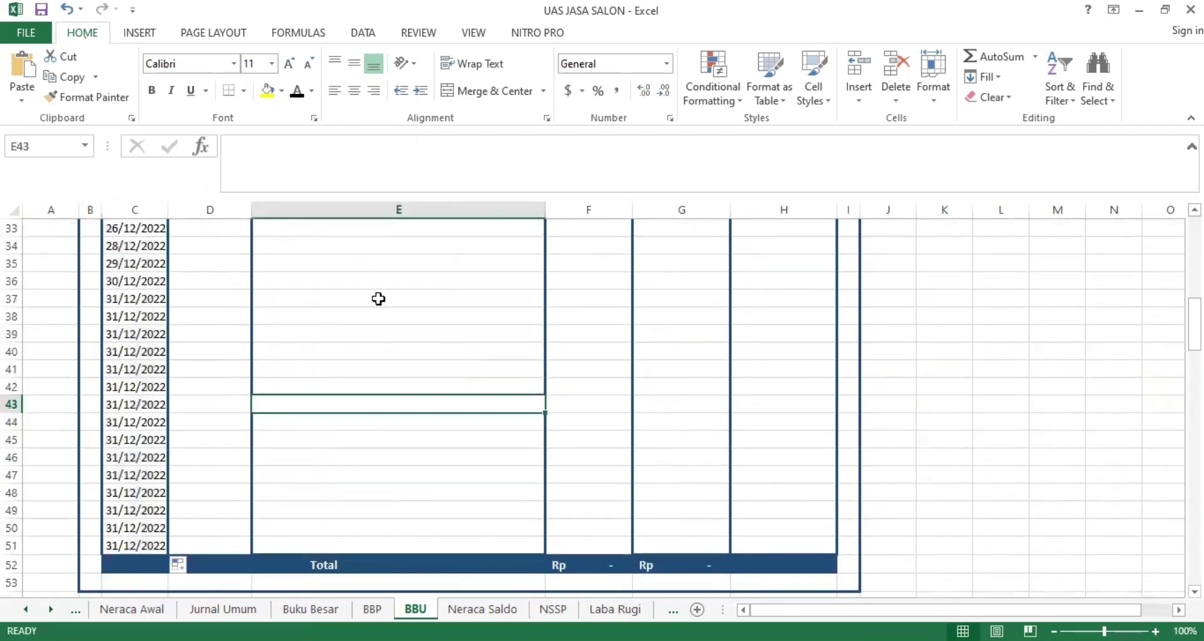
Enter =IF(E17=" "," ",'Jurnal Umum'!C11) in the No Bukti Transaksi cell D17 and fill it down to D51.
scroll(379, 298, "up", 8)
scroll(379, 298, "up", 3)
left_click(207, 533)
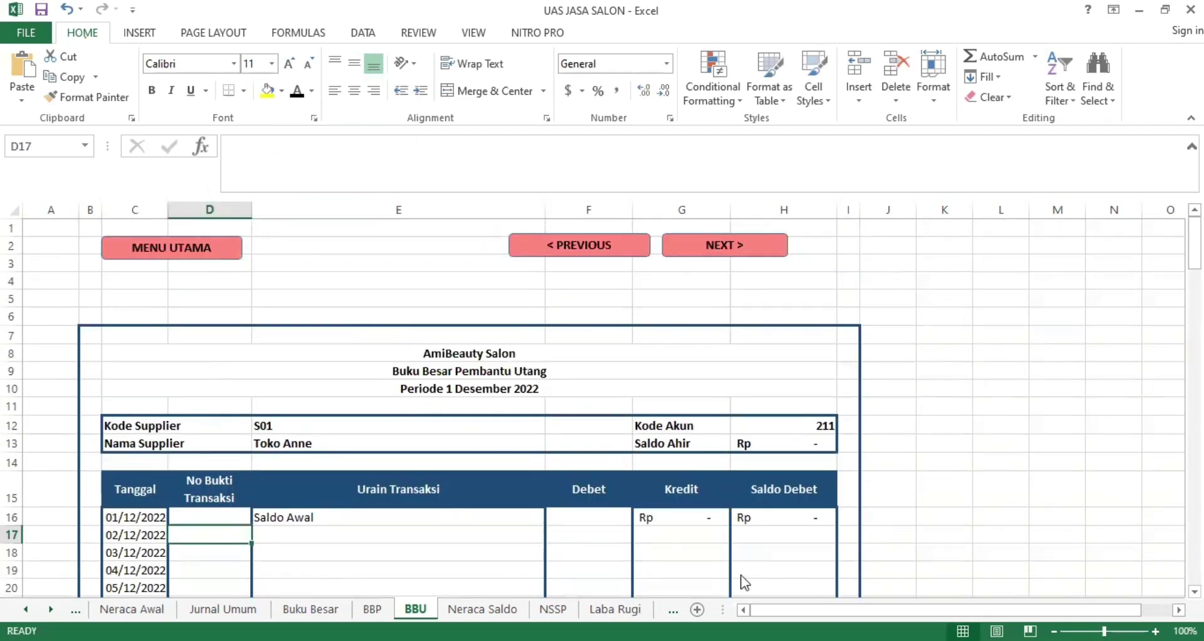
key("alt+Tab")
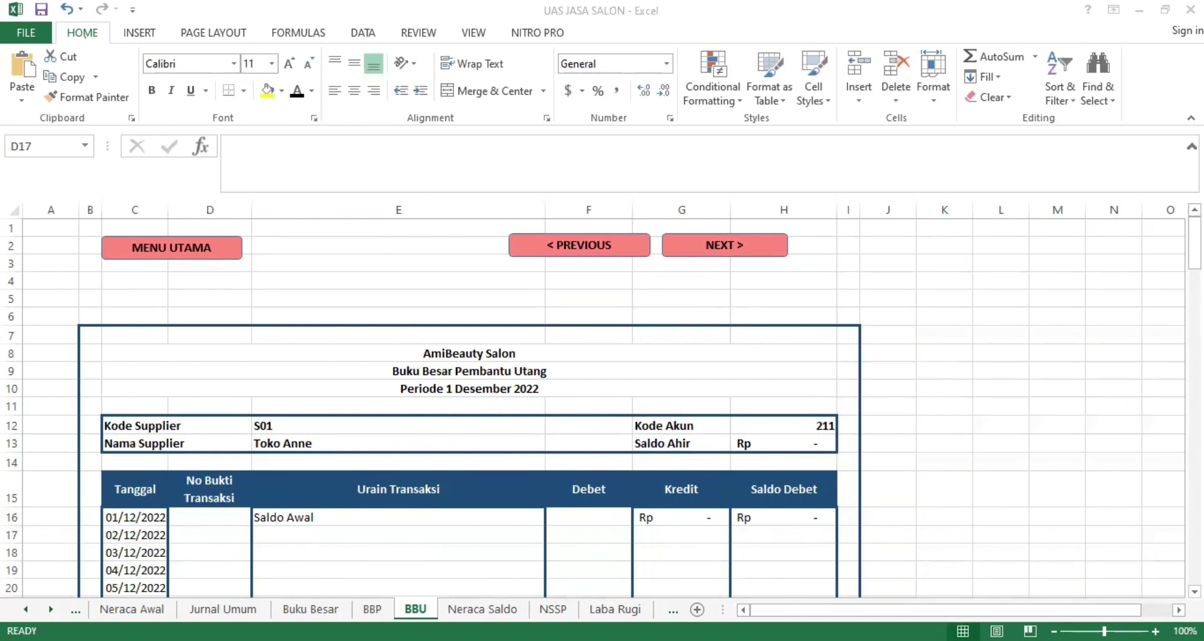
left_click(395, 145)
type("=IF(E17=\" \",\" \",'Jurnal Umum'!C11)")
key("Return")
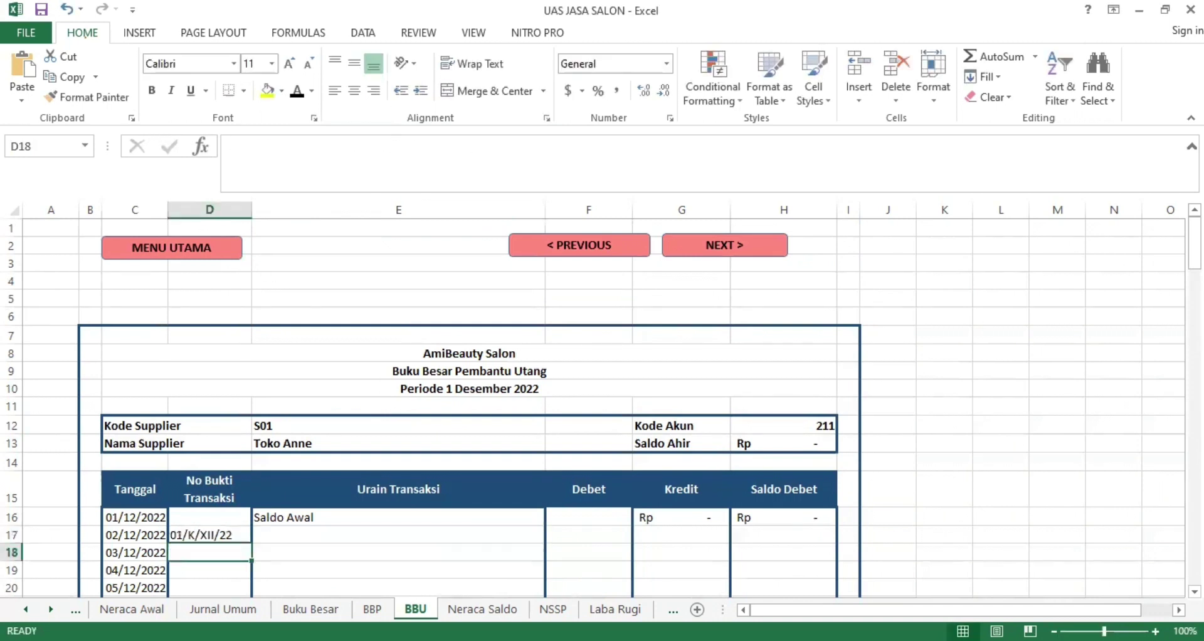
left_click(231, 537)
left_click_drag(246, 541, 245, 587)
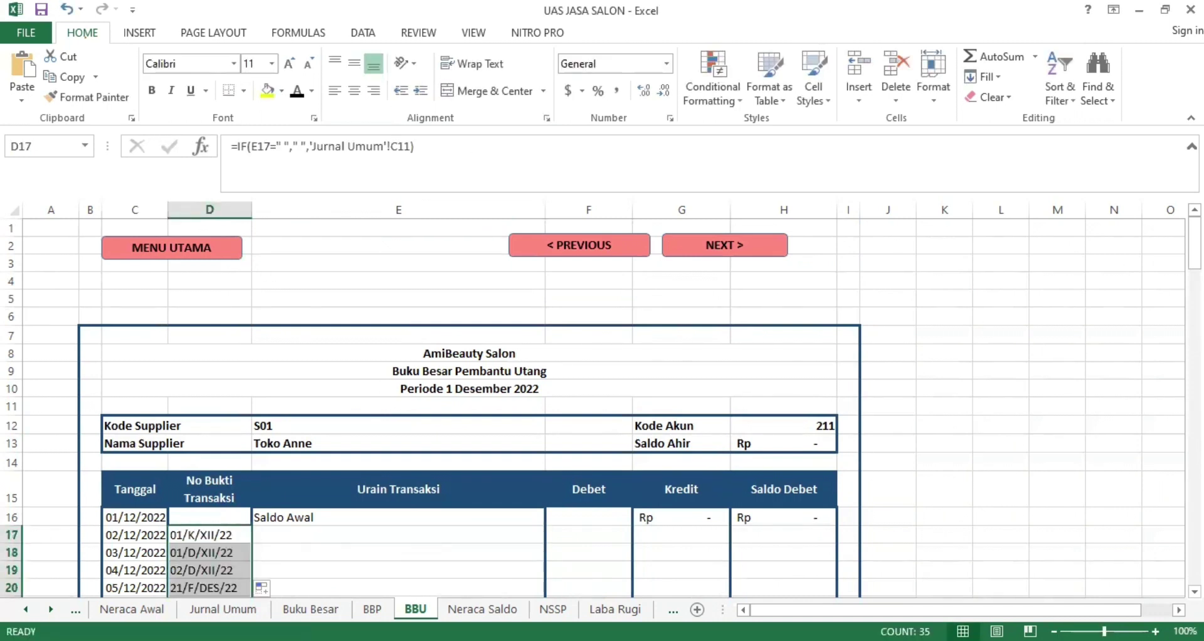
Enter =IF(G17-F17<>0,'Jurnal Umum'!E11," ") in the Urain Transaksi cell E17 and fill it down to E51.
key("alt+Tab")
left_click(466, 177)
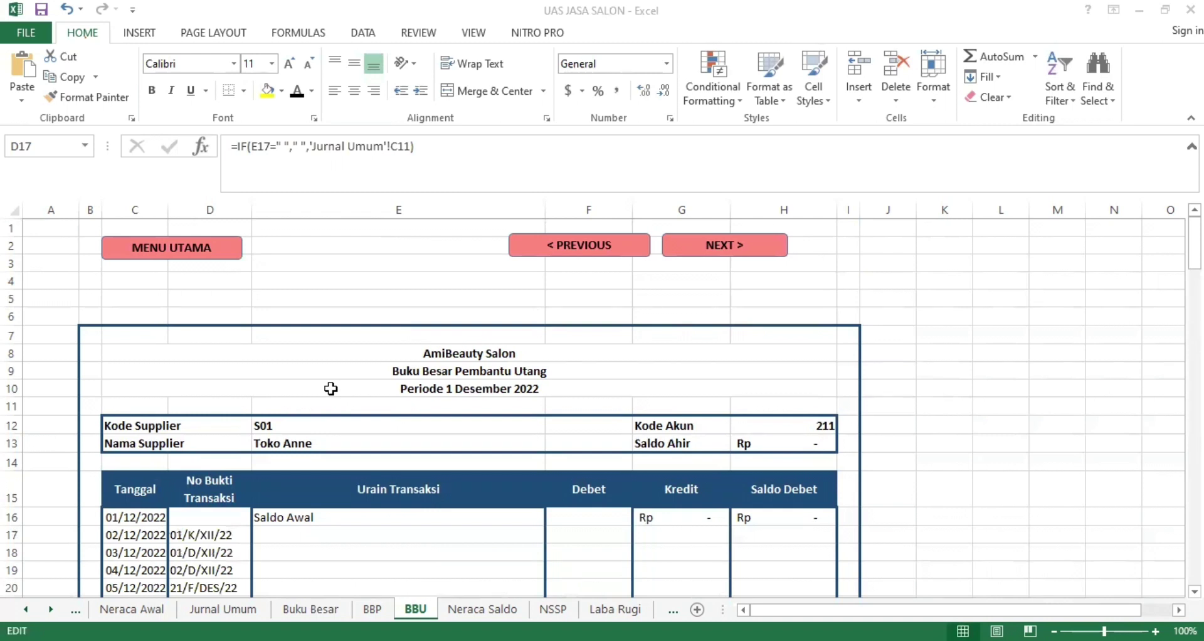
left_click(398, 535)
left_click(379, 153)
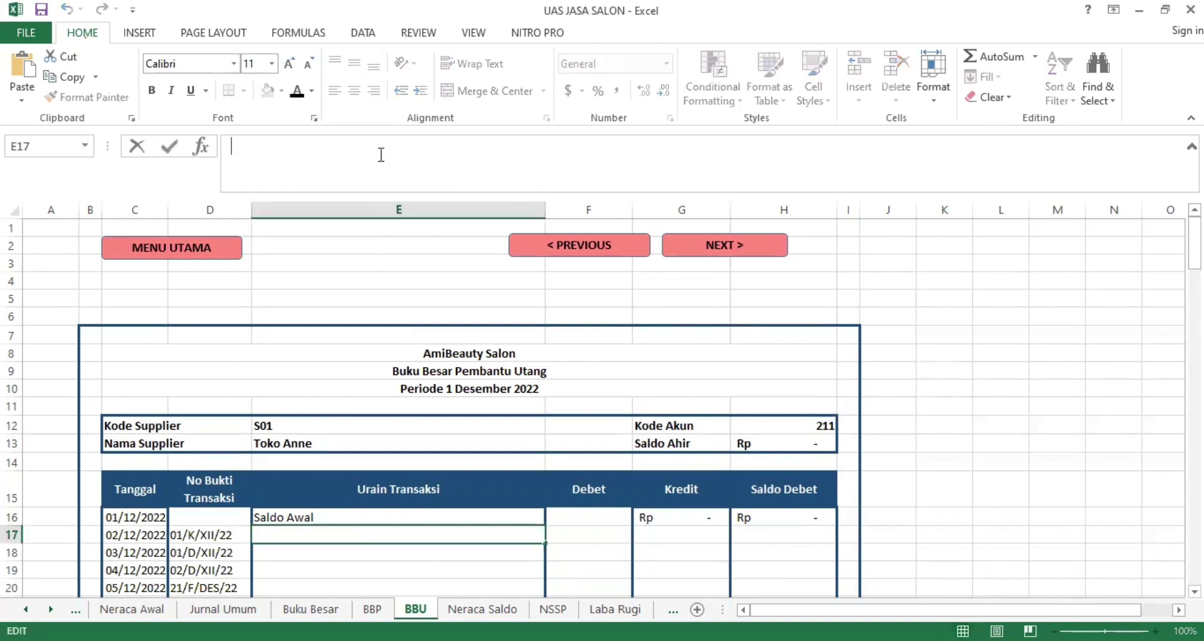
type("=IF(G17-F17<>0,'Jurnal Umum'!E11,\" \")")
key("Return")
left_click(518, 534)
double_click(545, 540)
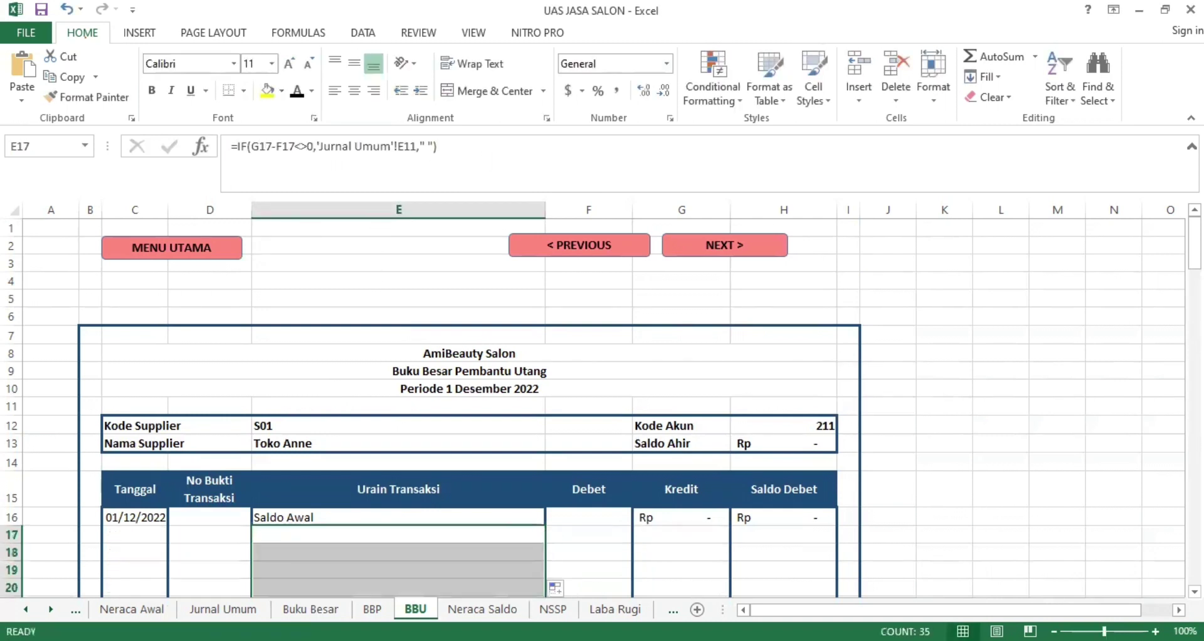
scroll(583, 373, "down", 6)
scroll(583, 372, "up", 3)
Enter =IF(AND($E$12='Jurnal Umum'!D11,BBU!$H$12='Jurnal Umum'!F11),'Jurnal Umum'!H11,0) in the Debet cell F17 and fill it down the column.
left_click(583, 373)
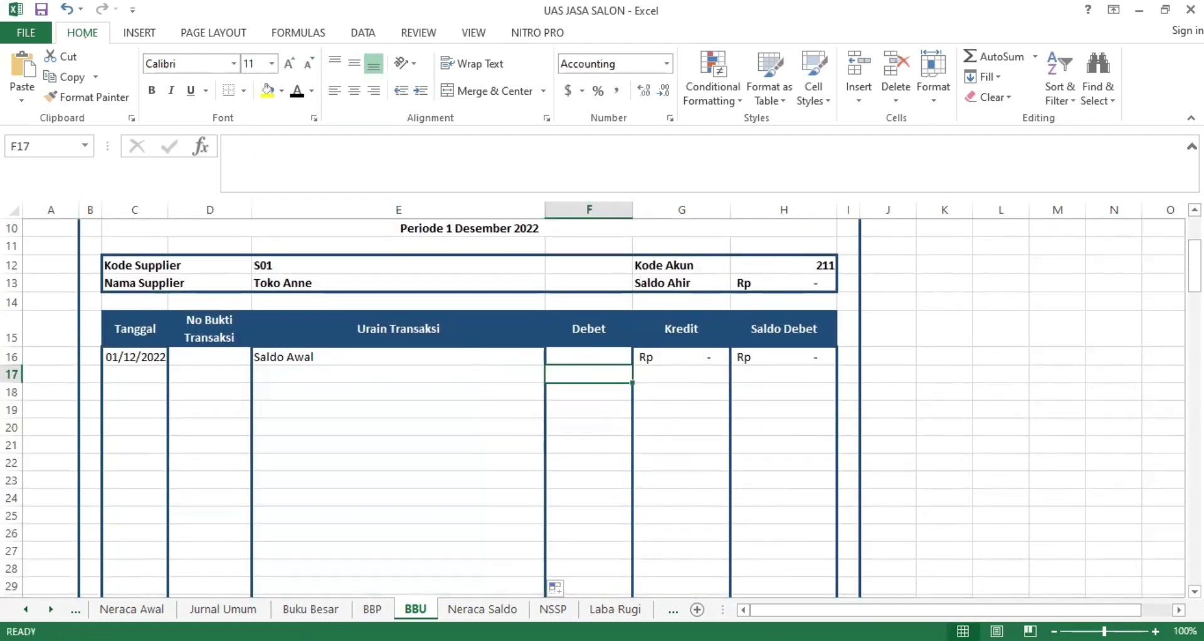
key("alt+Tab")
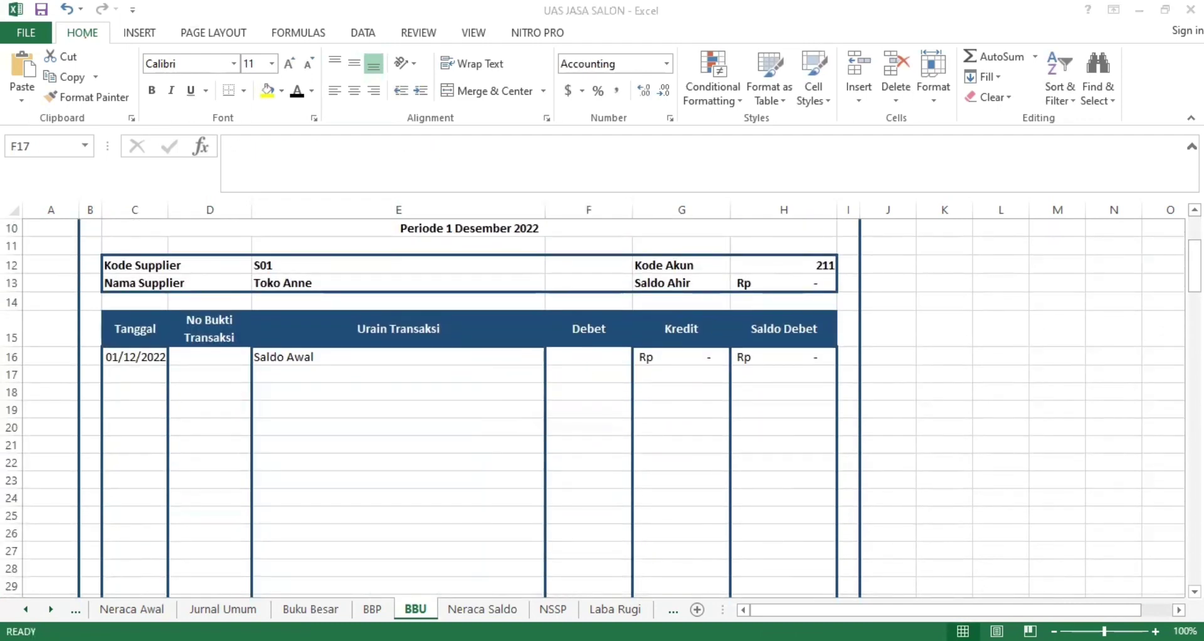
left_click(708, 164)
left_click(498, 181)
type("=IF(AND($E$12='Jurnal Umum'!D11,BBU!$H$12='Jurnal Umum'!F11),'Jurnal Umum'!H11,0)")
key("Return")
left_click(621, 380)
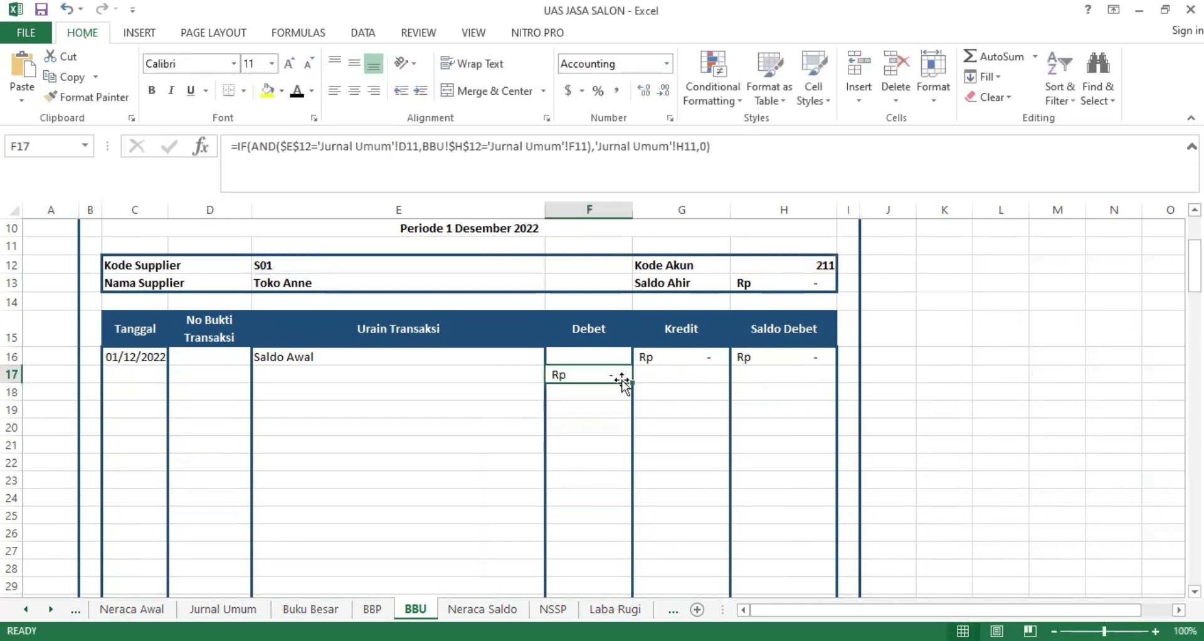
double_click(622, 382)
Enter =IF(AND($E$12='Jurnal Umum'!D11,BBU!$H$12='Jurnal Umum'!I11),'Jurnal Umum'!K11,0) in the Kredit cell G17 and fill it down the column.
left_click(653, 375)
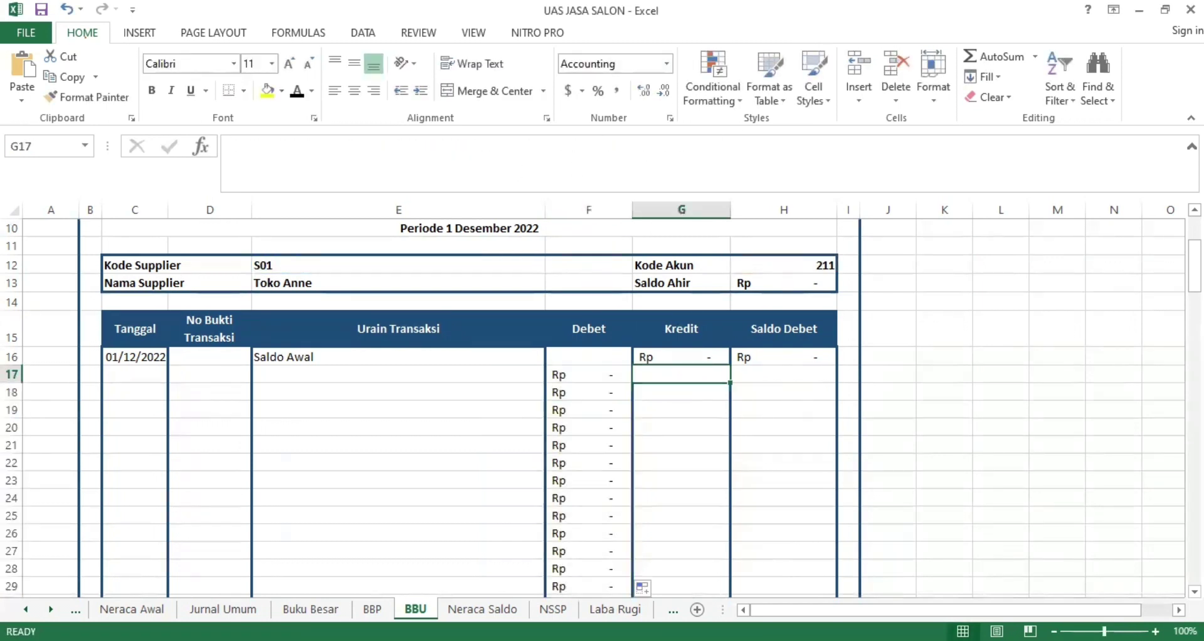
key("alt+Tab")
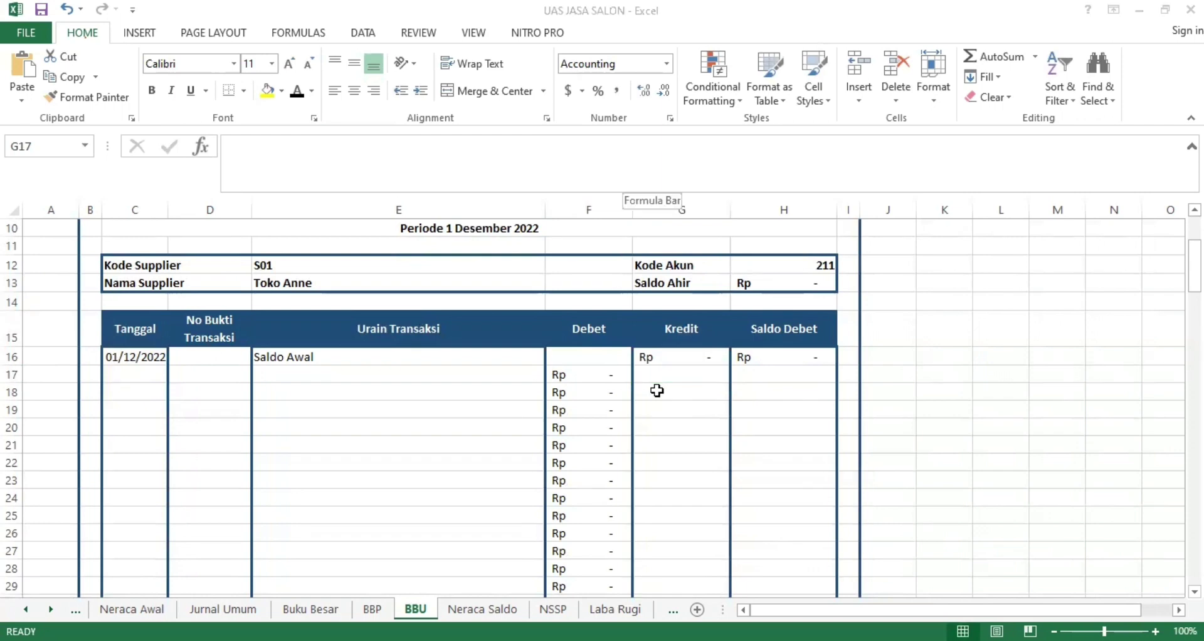
left_click(621, 179)
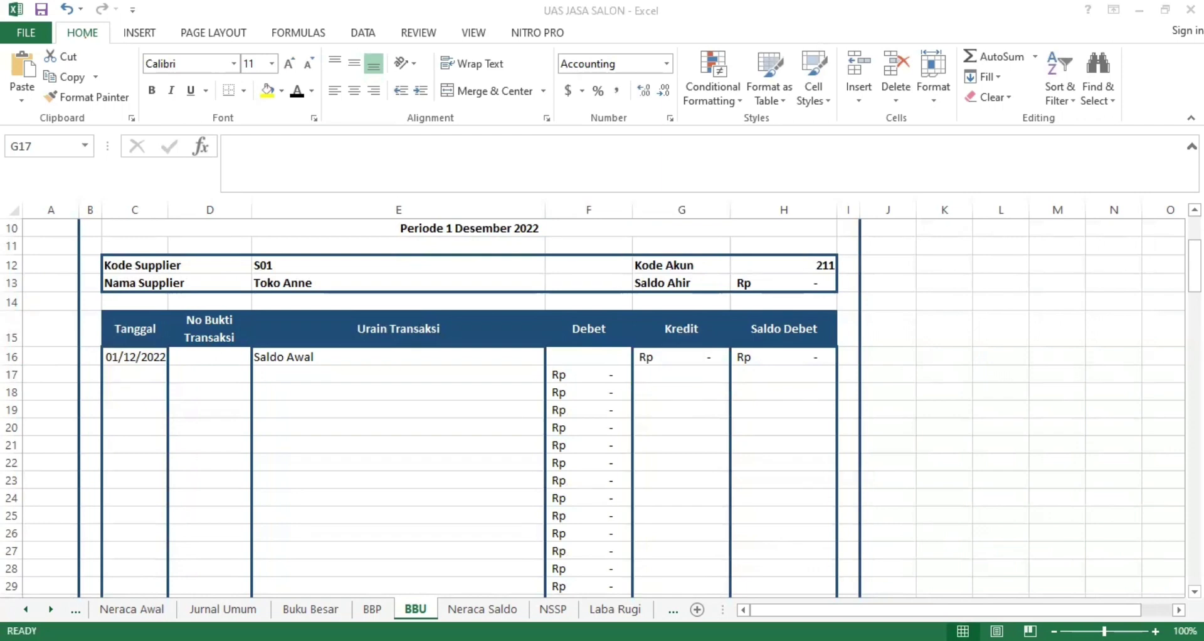
left_click(591, 146)
type("=IF(AND($E$12='Jurnal Umum'!D11,BBU!$H$12='Jurnal Umum'!I11),'Jurnal Umum'!K11,0)")
left_click(713, 370)
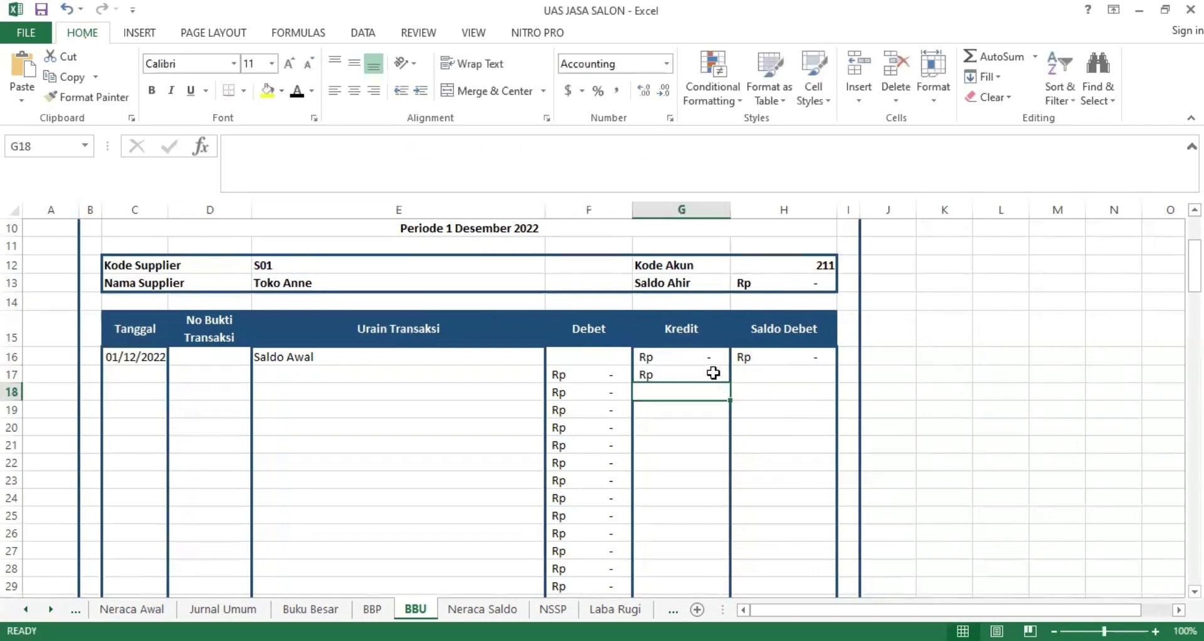
double_click(730, 382)
Enter the running balance formula =H16+G17-F17 in H17 and fill it down to H51.
left_click(781, 367)
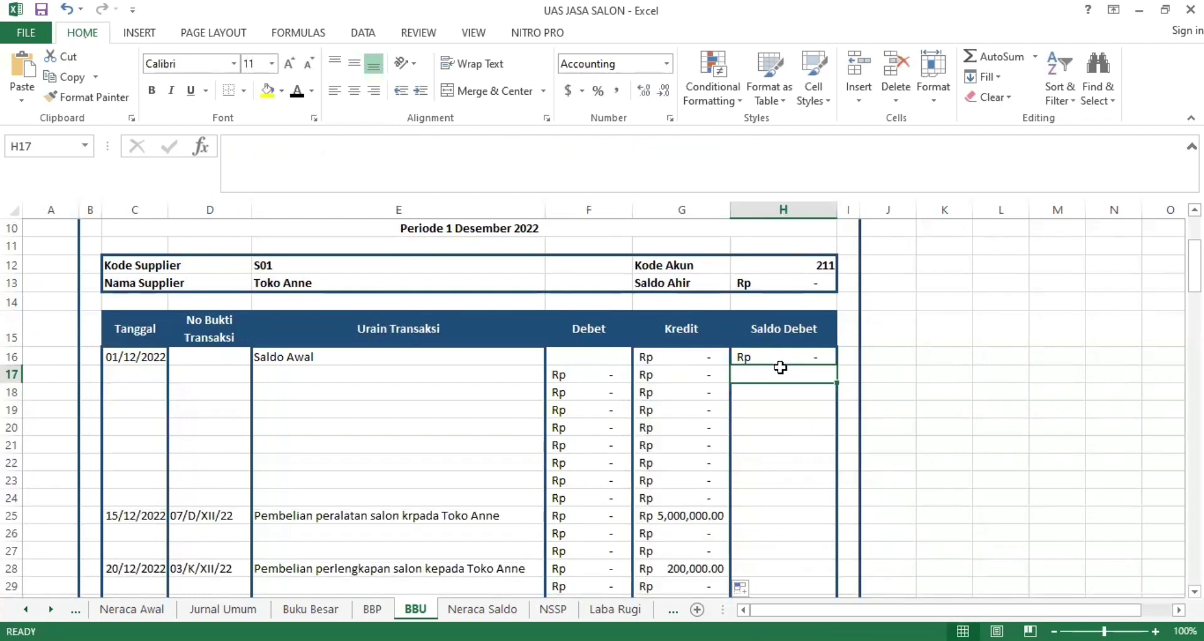
type("=")
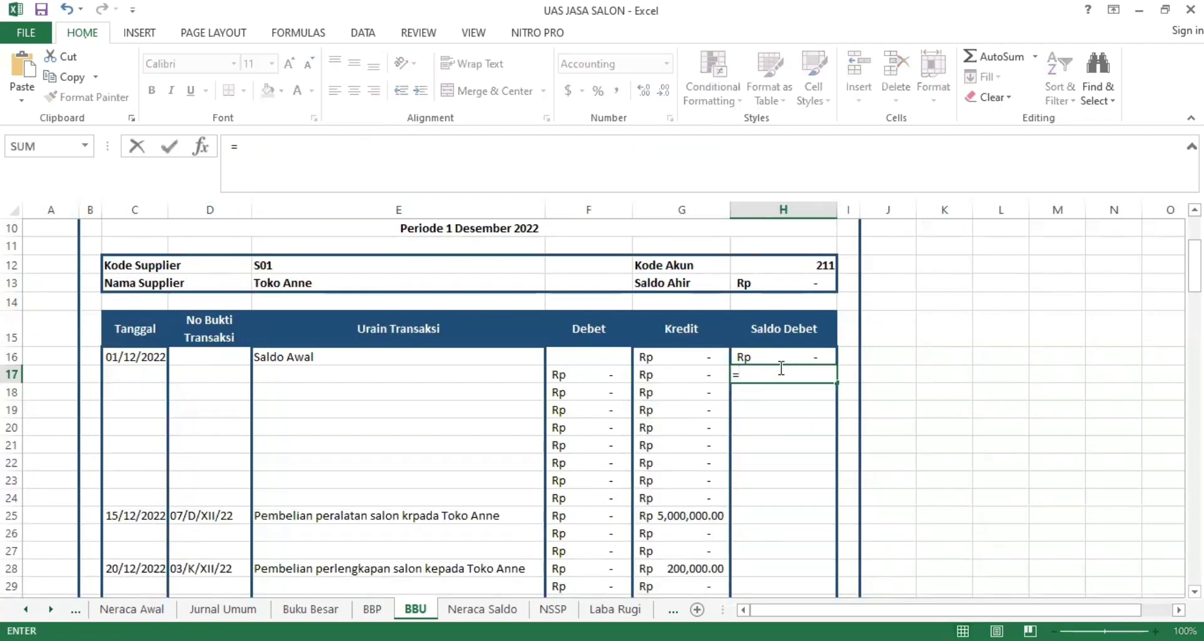
type("H16+")
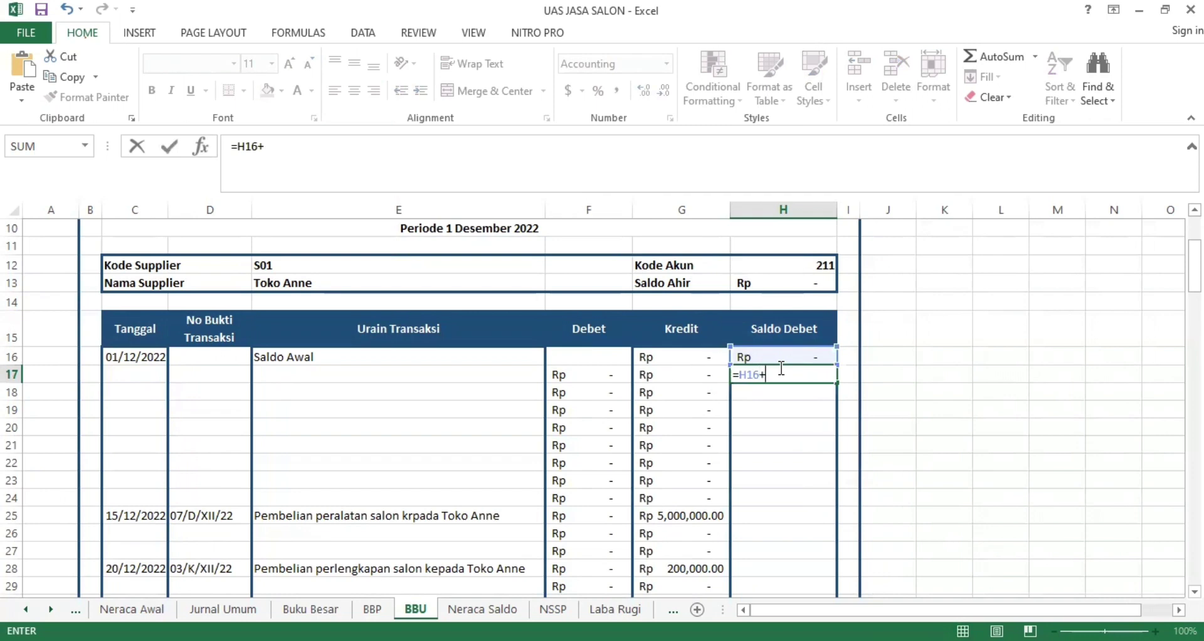
type("G17-F17")
key("Return")
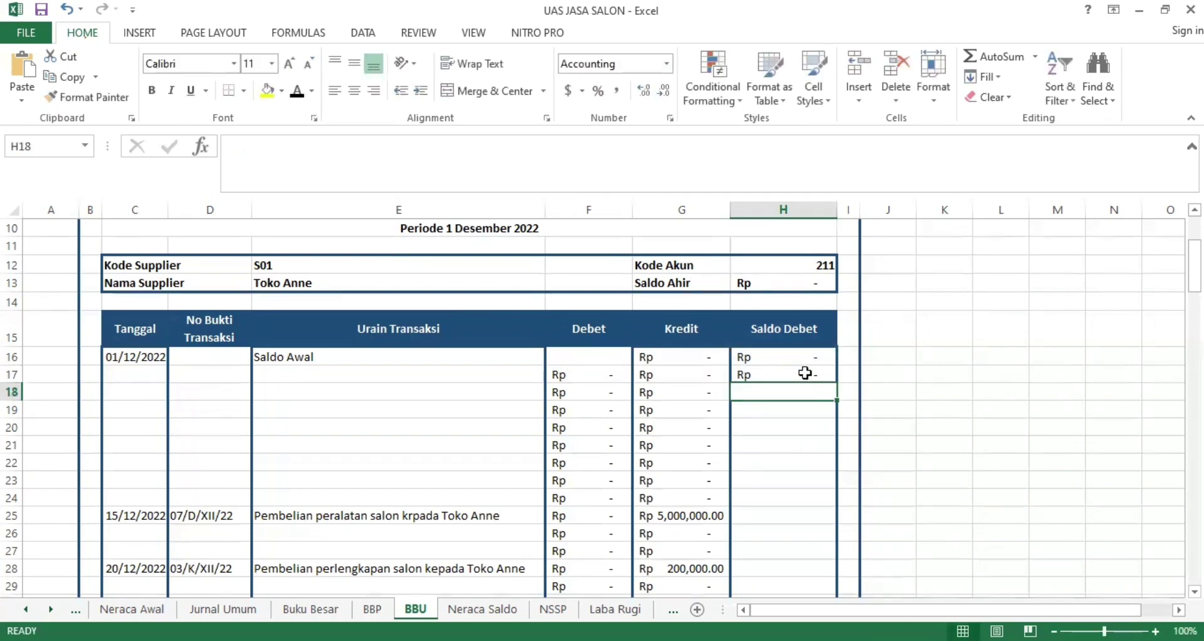
left_click(805, 373)
double_click(837, 383)
scroll(928, 406, "down", 7)
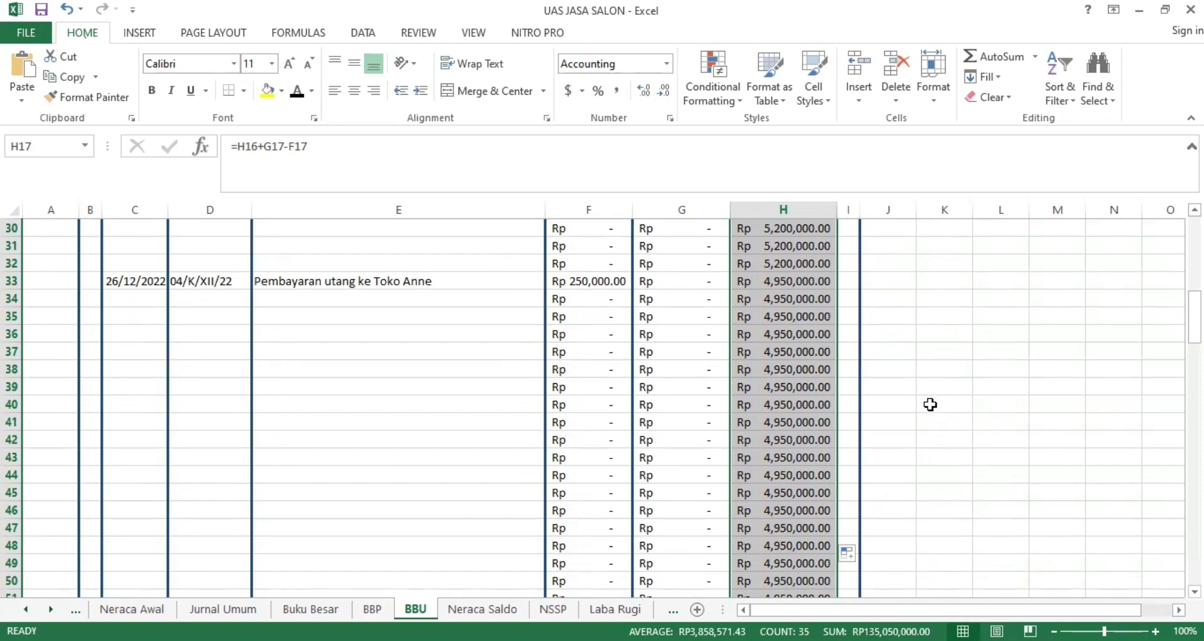
Examine the debit and credit sum formulas in F52 and G52 of the Total row.
scroll(930, 404, "down", 4)
left_click(390, 422)
left_click(579, 423)
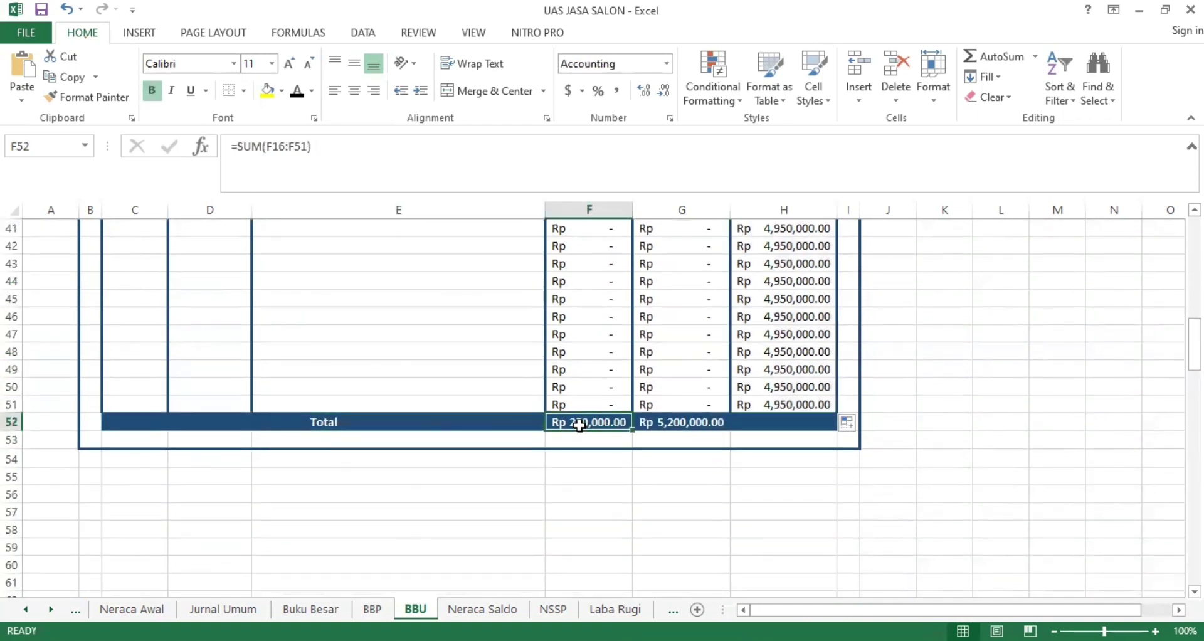
double_click(603, 416)
double_click(653, 420)
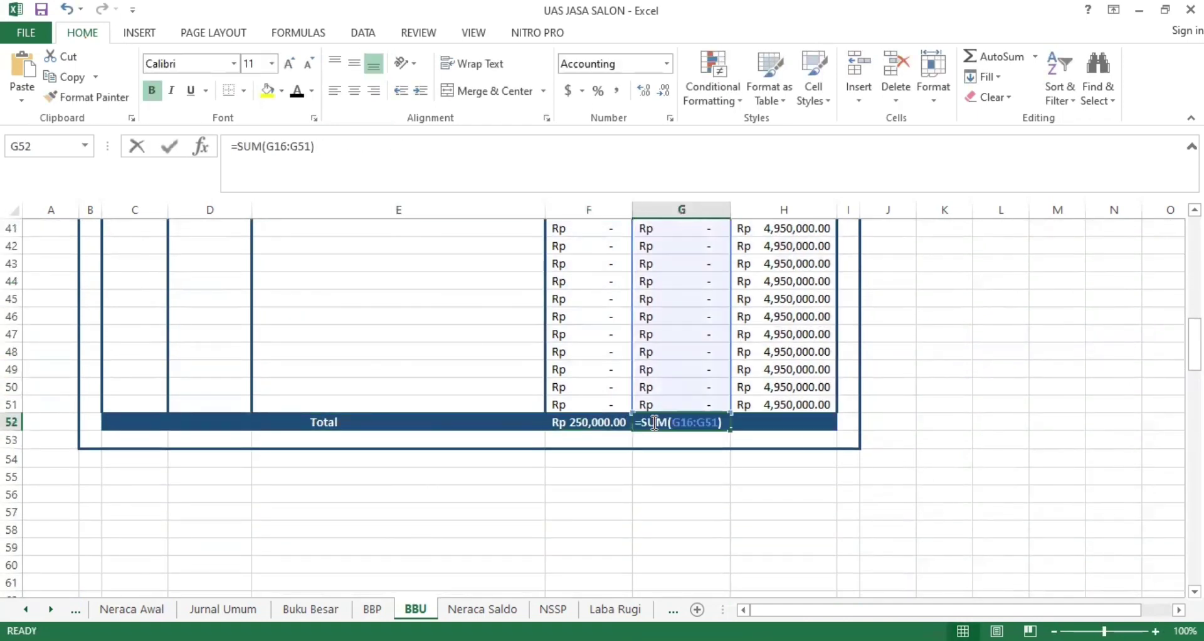
key("Return")
left_click_drag(1195, 344, 1195, 244)
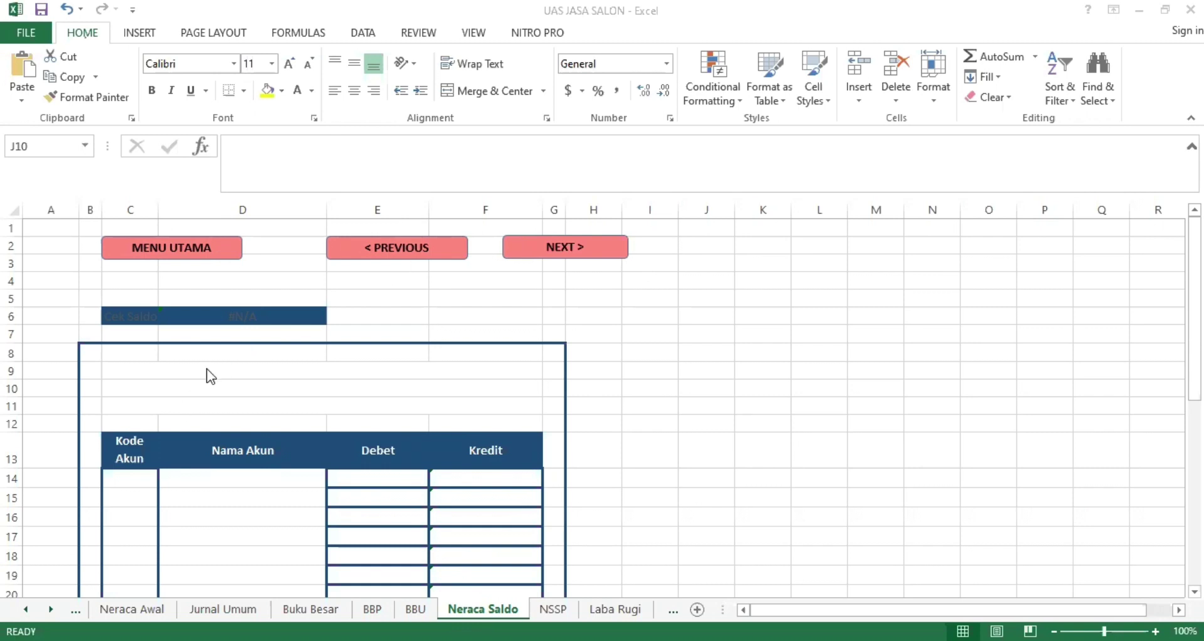
Make the three heading lines in rows 9 to 11 of the Neraca Saldo sheet black, including the period formula.
left_click_drag(207, 369, 192, 394)
left_click(311, 90)
left_click(299, 113)
left_click(156, 402)
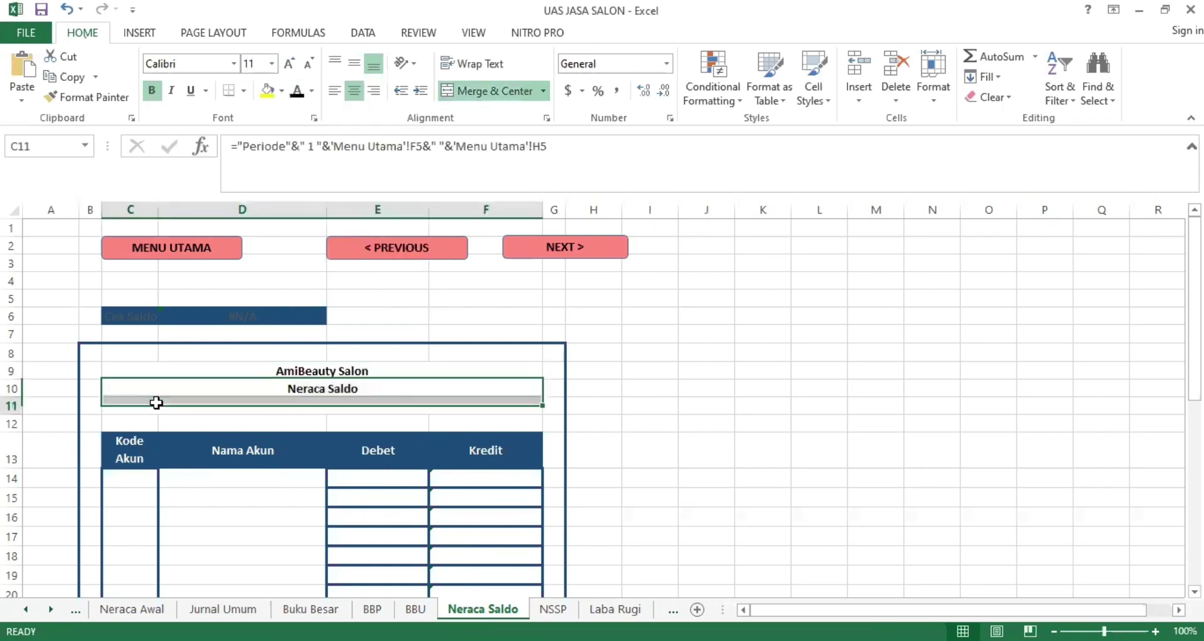
left_click(297, 90)
left_click(554, 153)
key("Return")
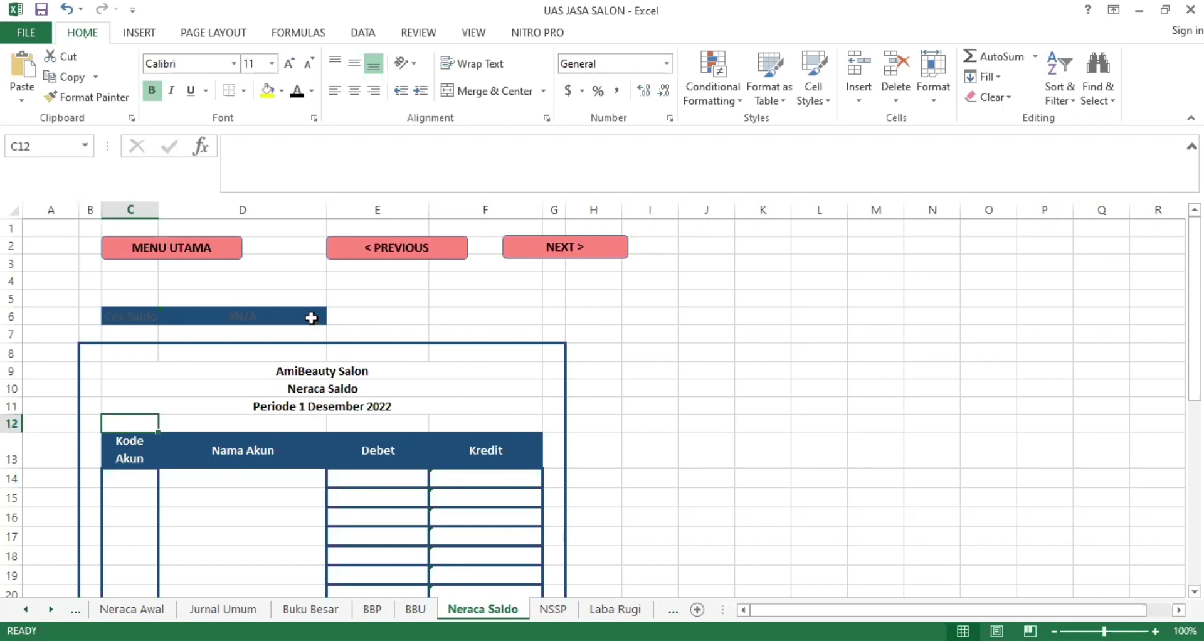
Make the Cek Saldo label in C6 and its result in D6 white, and review the balance check formula in D6.
left_click(126, 316)
left_click(312, 90)
left_click(304, 113)
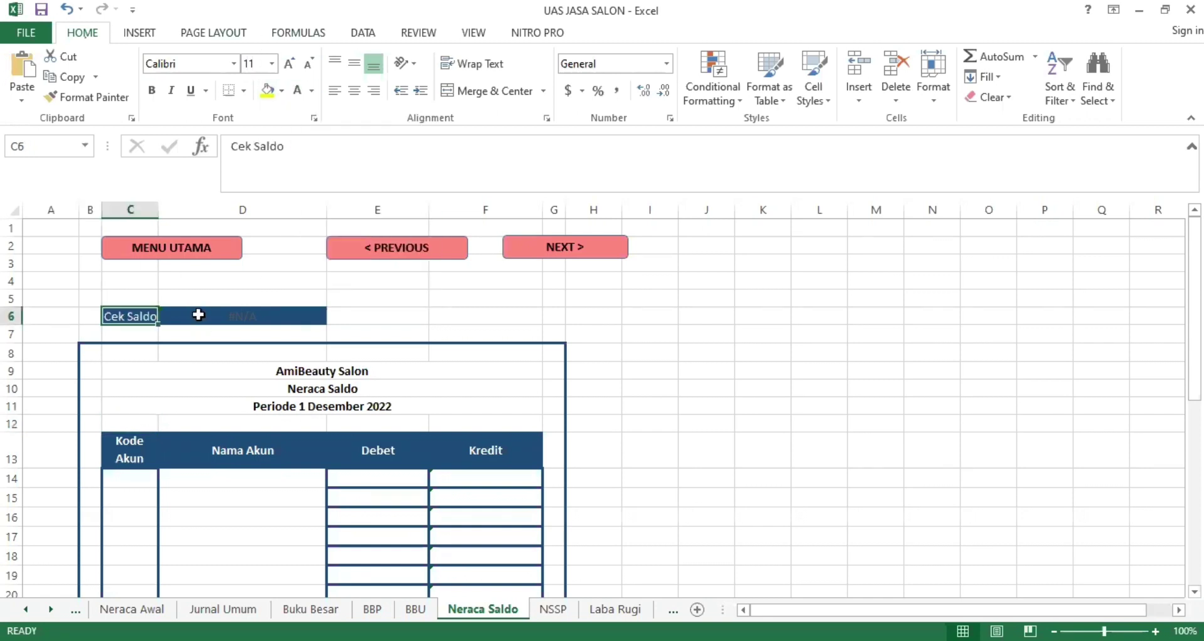
left_click(199, 315)
left_click(628, 151)
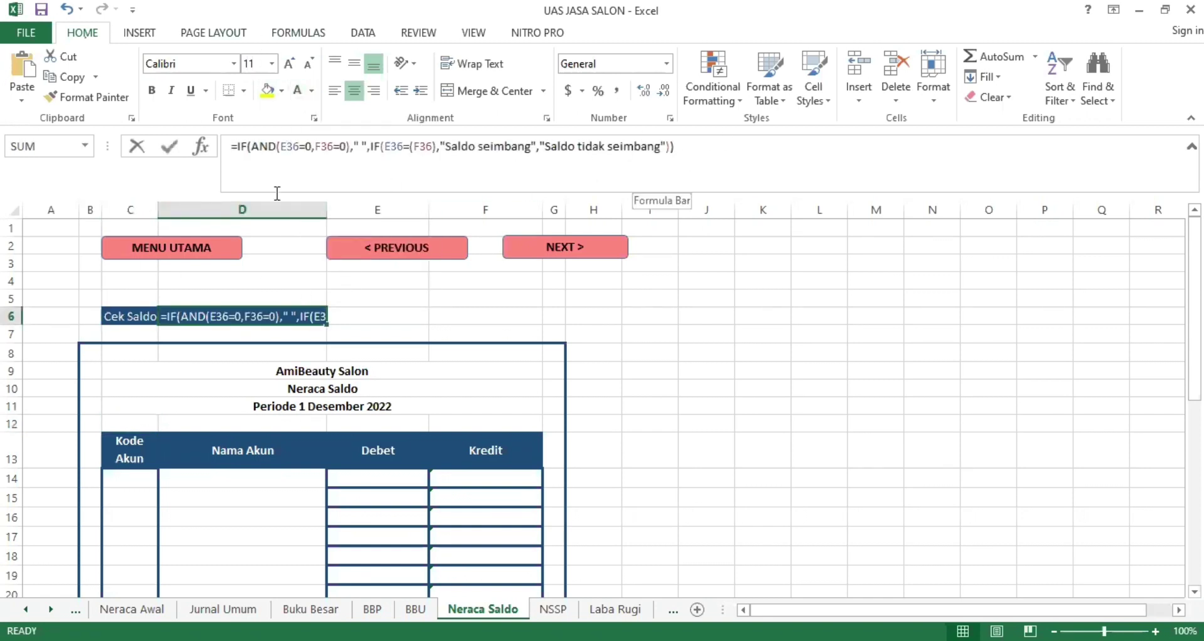
left_click_drag(699, 150, 284, 200)
key("Return")
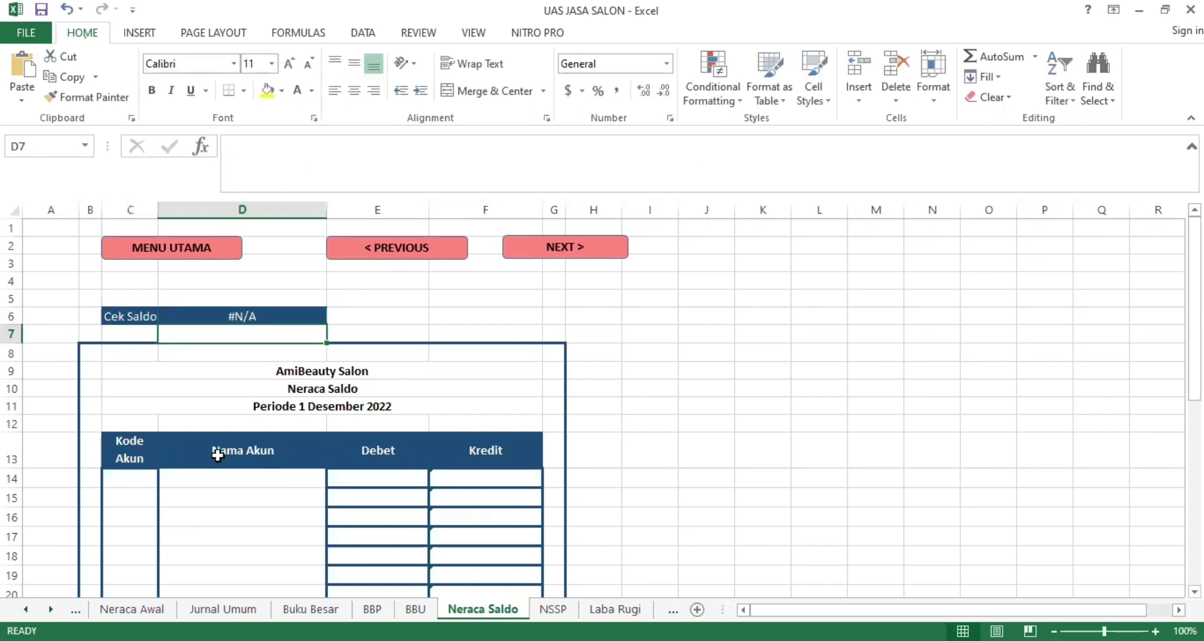
Copy the account codes B9:B30 from the Daftar Akun sheet into the Neraca Saldo sheet's Kode Akun column starting at C14.
scroll(148, 399, "down", 1)
left_click(147, 405)
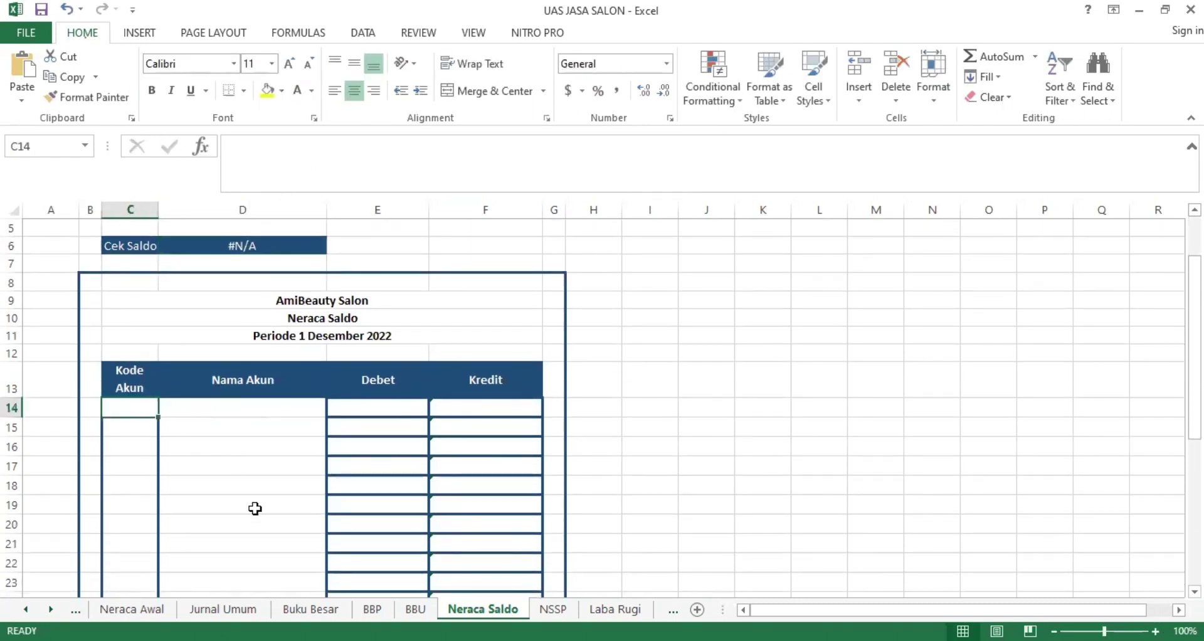
left_click(26, 610)
left_click(25, 610)
left_click(109, 609)
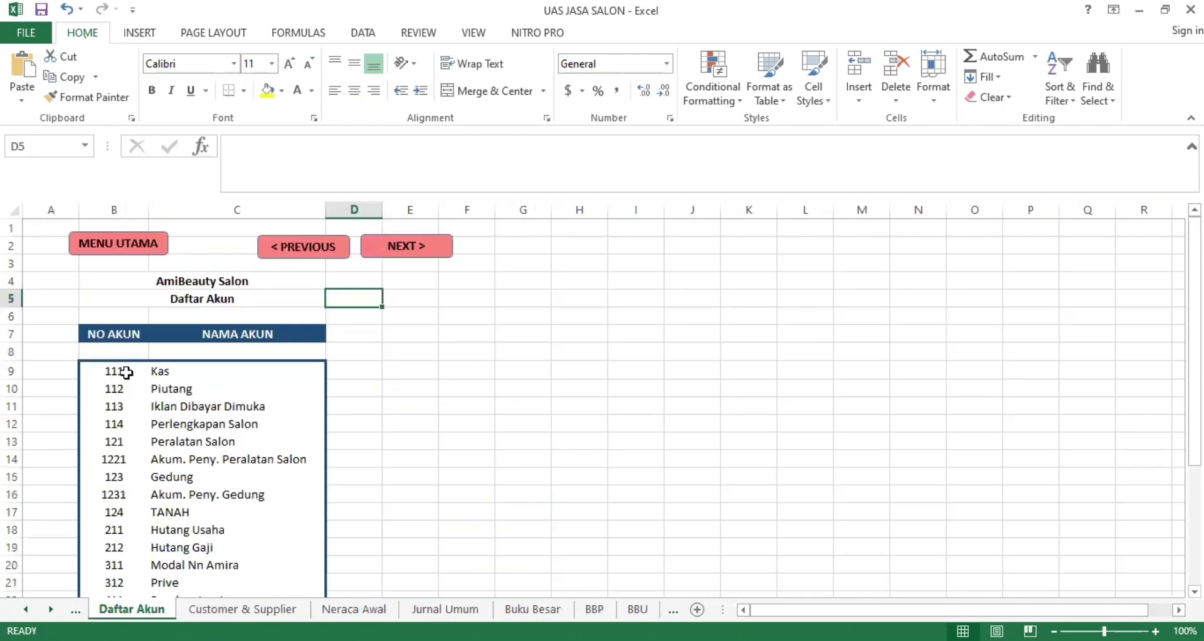
left_click_drag(125, 372, 120, 584)
key("ctrl+c")
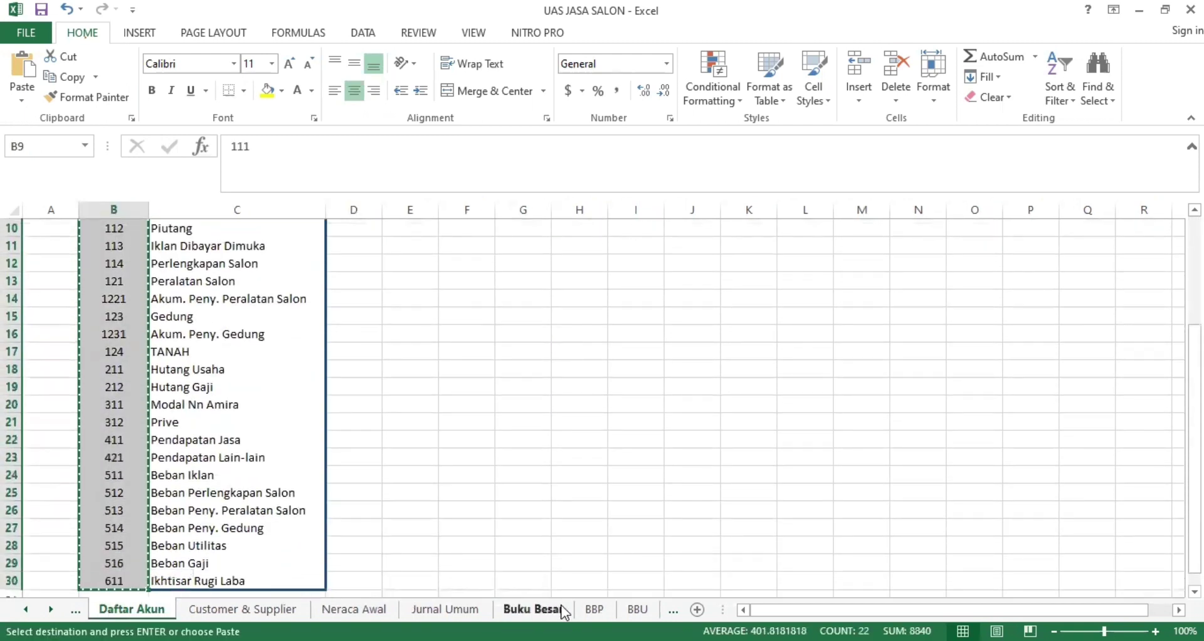
left_click(673, 609)
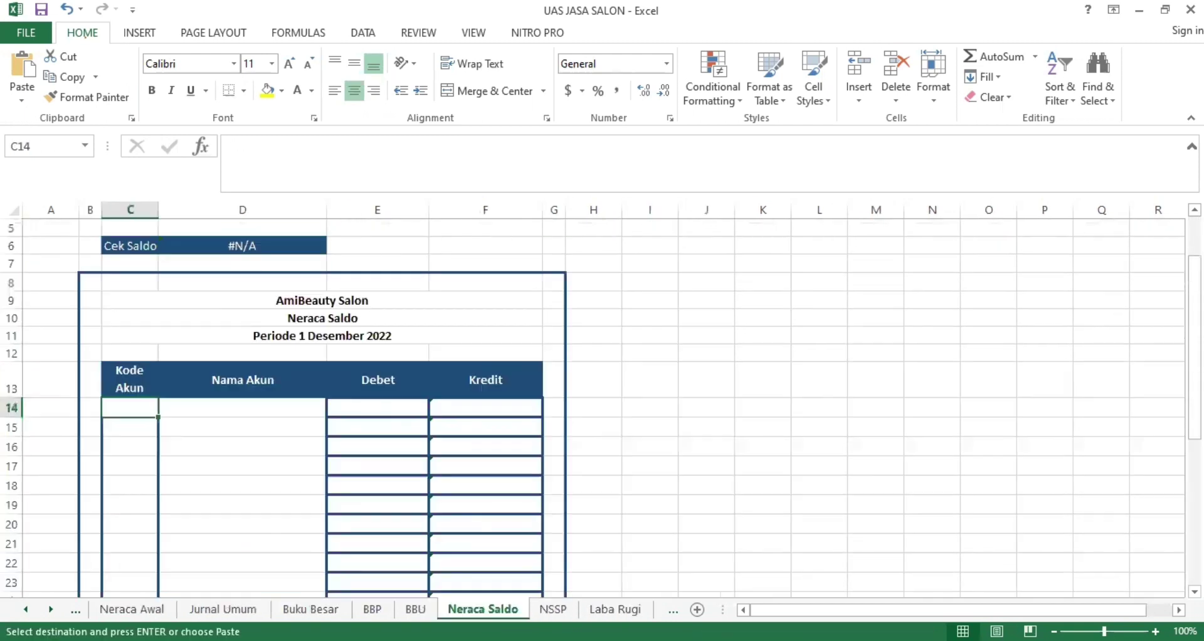
right_click(138, 410)
left_click(308, 134)
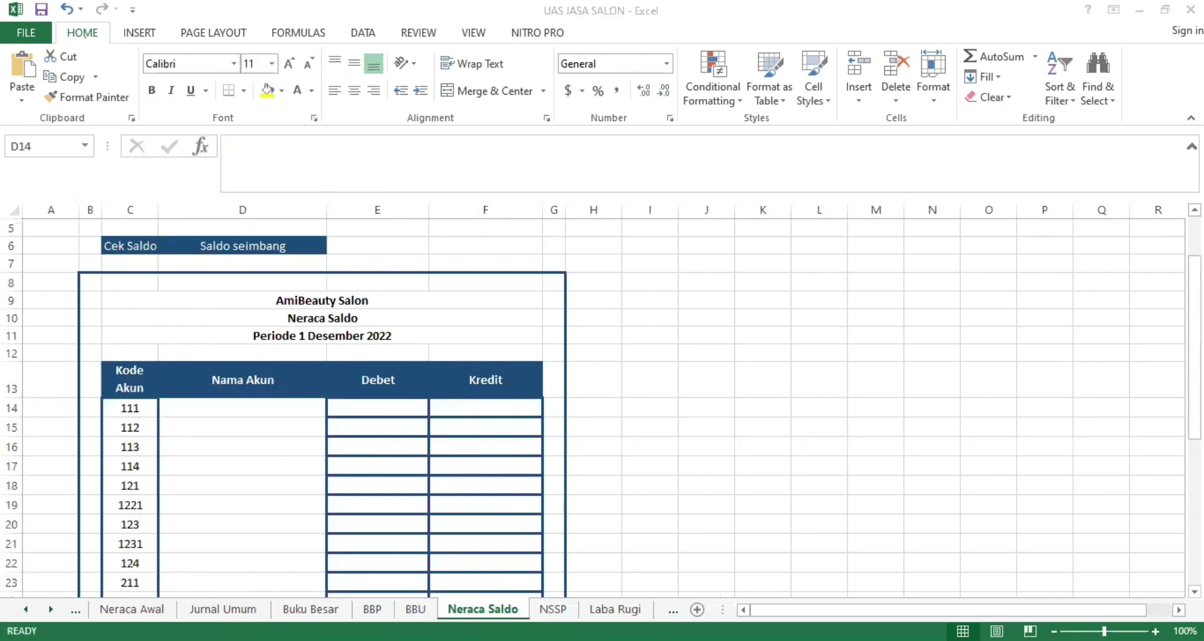
Enter =VLOOKUP(C14,'Daftar Akun'!$B$9:$C$29,2,0) in the Nama Akun cell D14 and fill it down the column.
left_click(320, 167)
key("ctrl+v")
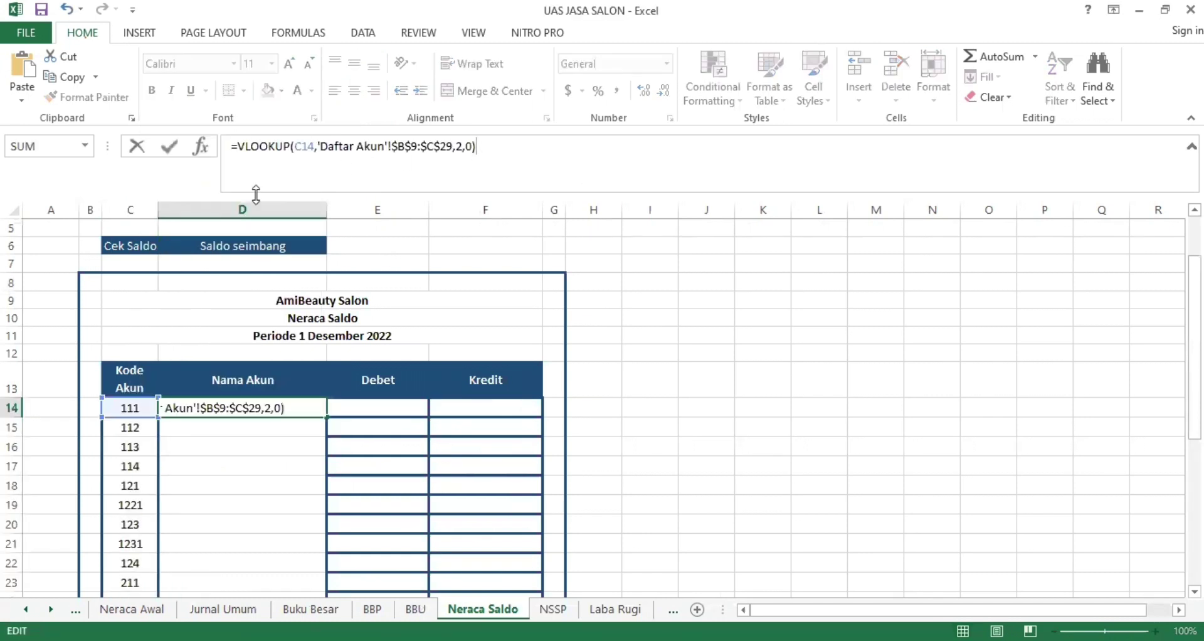
key("Return")
left_click(305, 408)
double_click(326, 418)
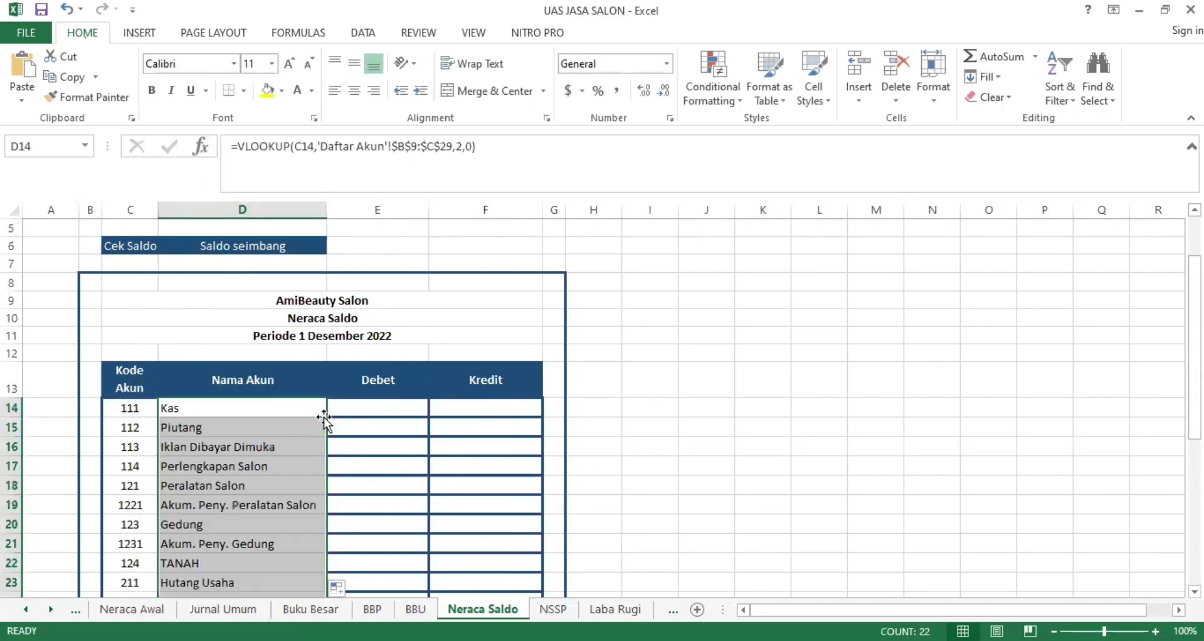
Make the amounts in E14:F14 black and review the Debet and Kredit formulas of the Kas row.
left_click(364, 407)
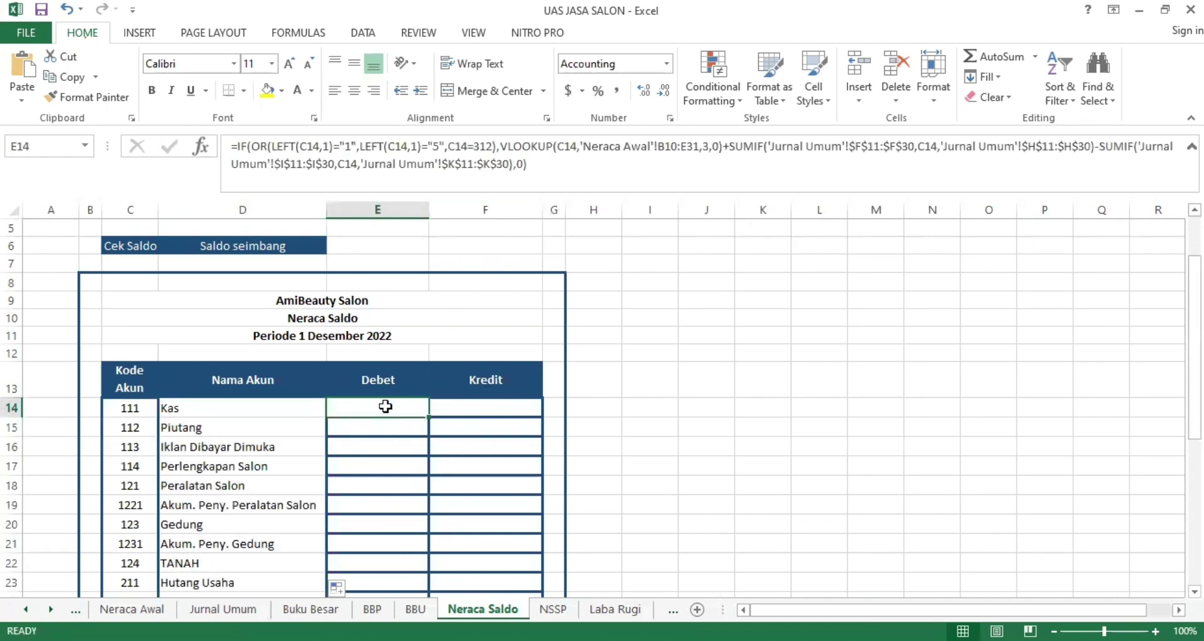
left_click_drag(386, 407, 452, 409)
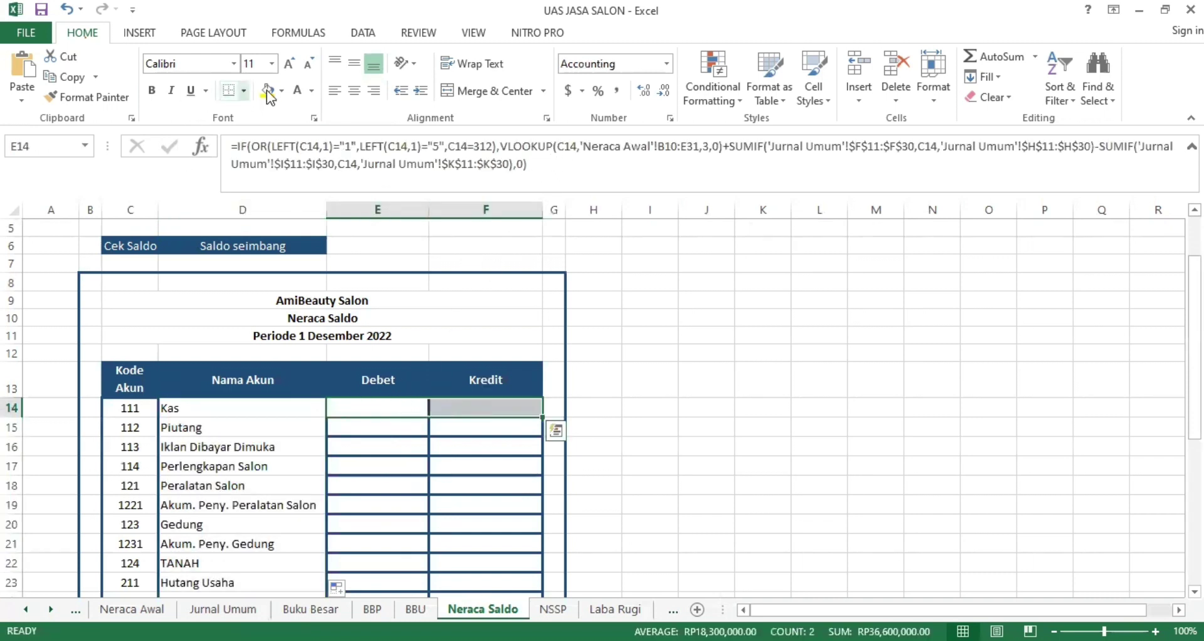
left_click(311, 99)
left_click(299, 136)
left_click(707, 353)
left_click(392, 407)
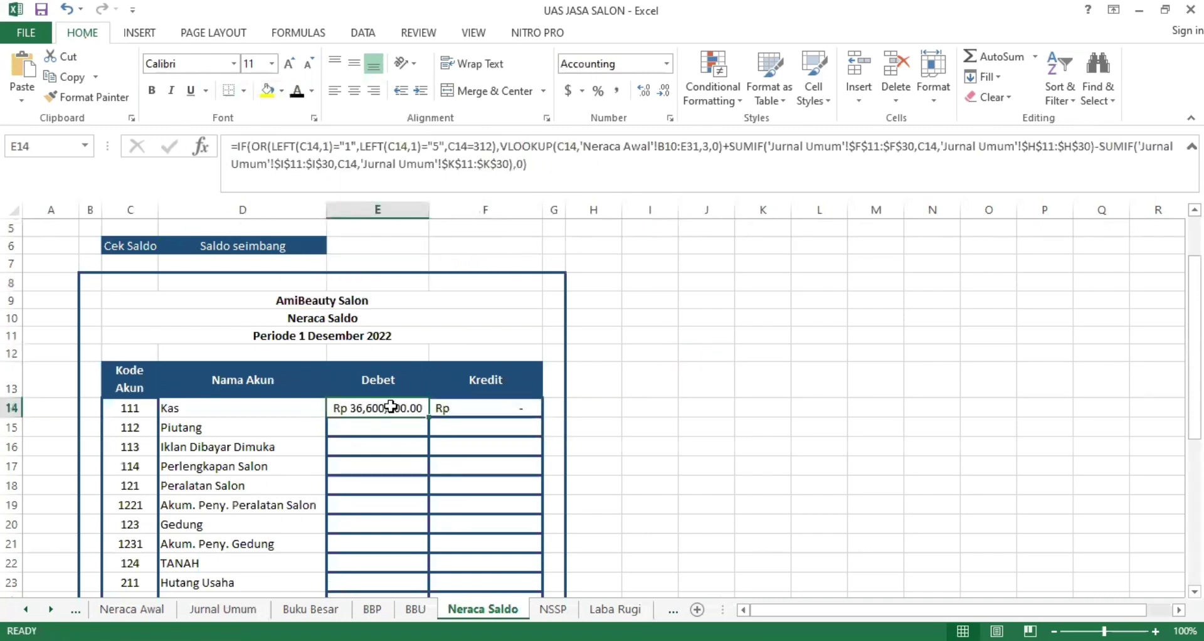
left_click(545, 165)
key("Return")
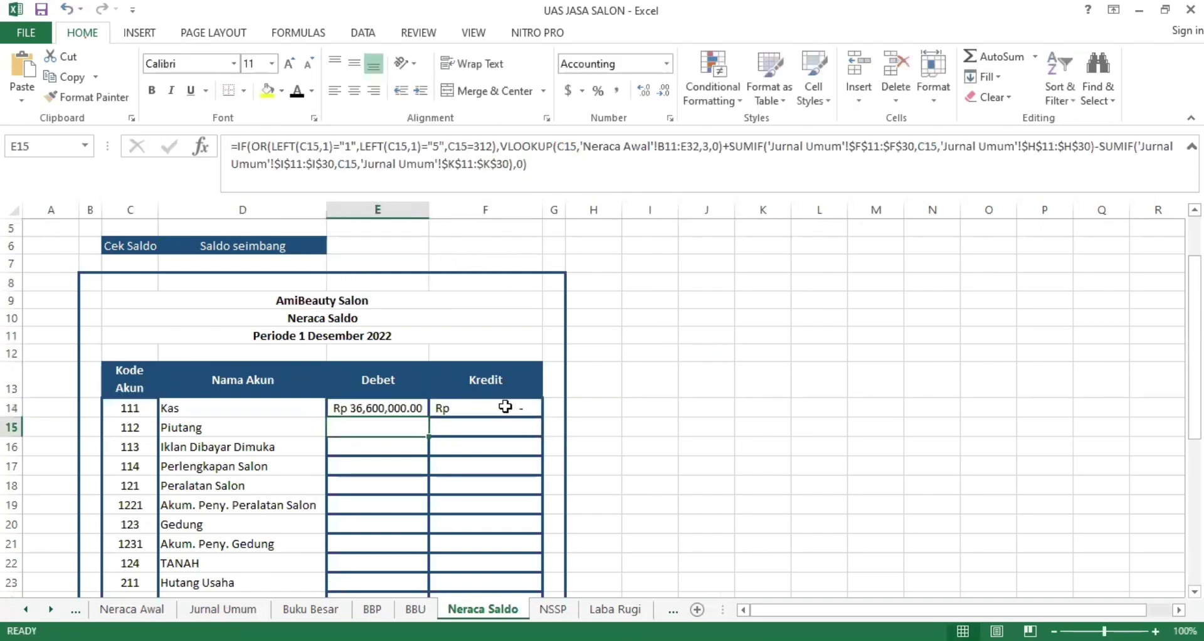
left_click(506, 406)
left_click(318, 163)
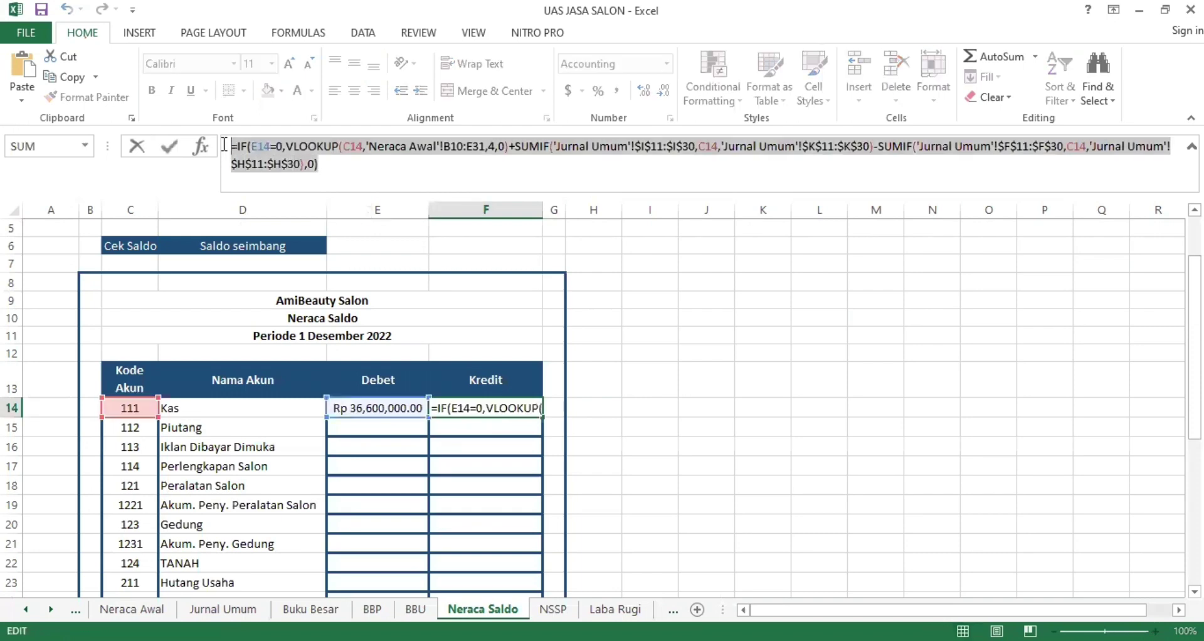
key("Return")
Make the Debet amounts in E14:E35 black.
left_click(412, 409)
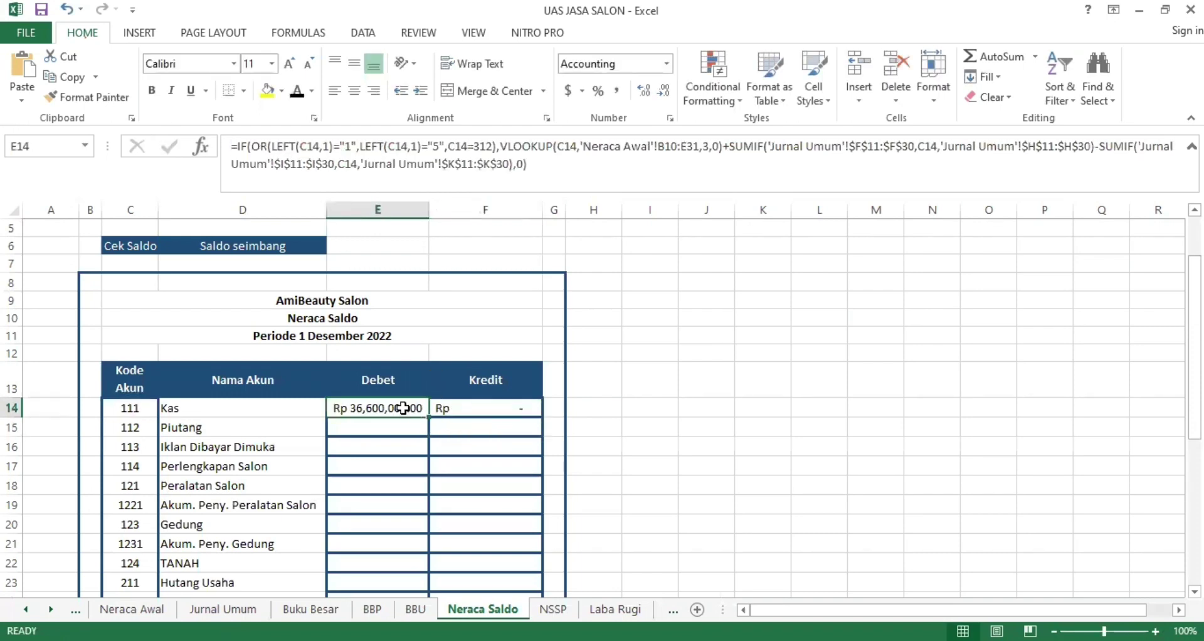
left_click_drag(403, 409, 394, 541)
left_click(297, 94)
left_click(245, 423)
Extend the lookup range in the account name formula of D35 to $B$9:$C$30.
scroll(241, 439, "down", 6)
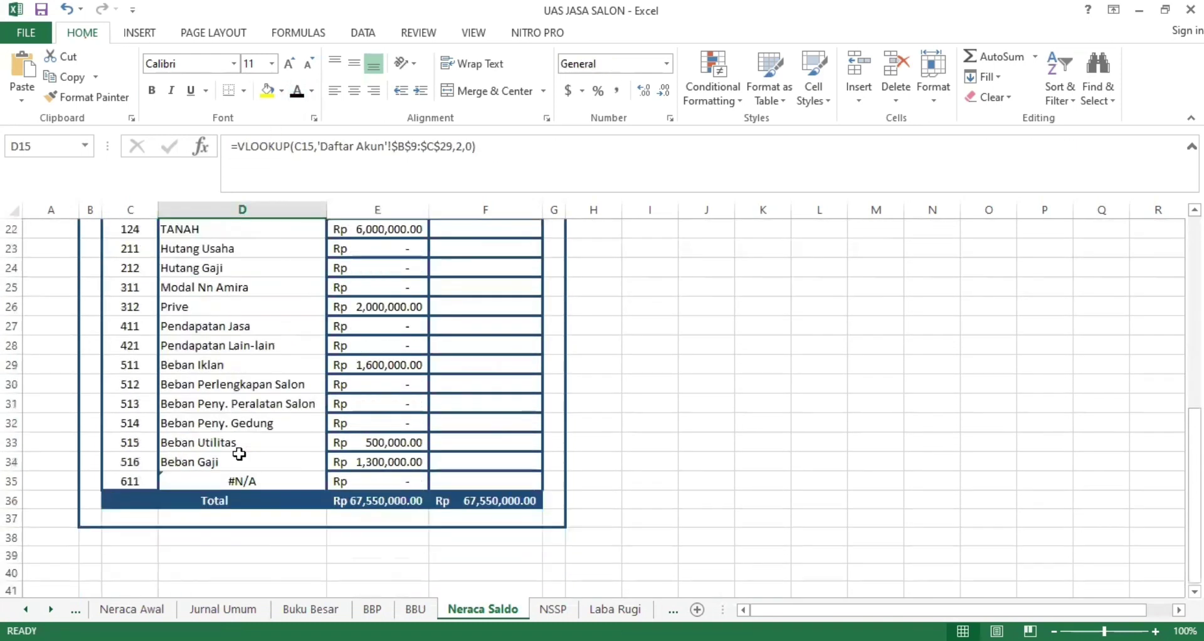
left_click(239, 457)
left_click(452, 146)
key("BackSpace")
key("BackSpace")
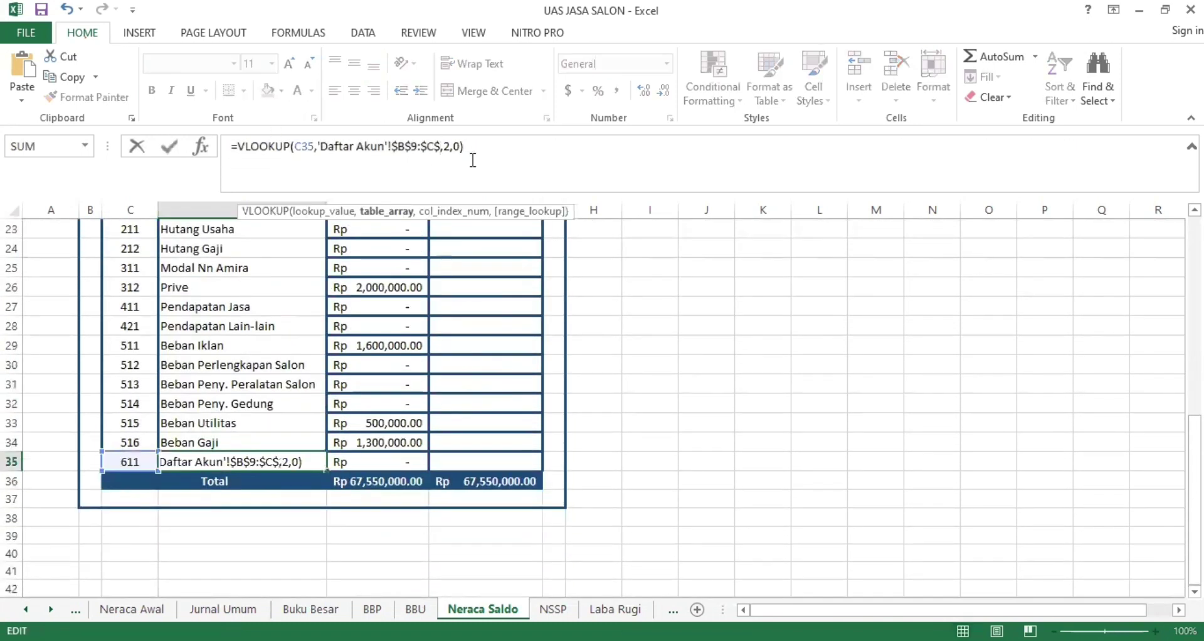
type("30")
key("Return")
Make the Kredit amounts in F14:F35 black.
scroll(618, 373, "up", 3)
scroll(583, 292, "up", 2)
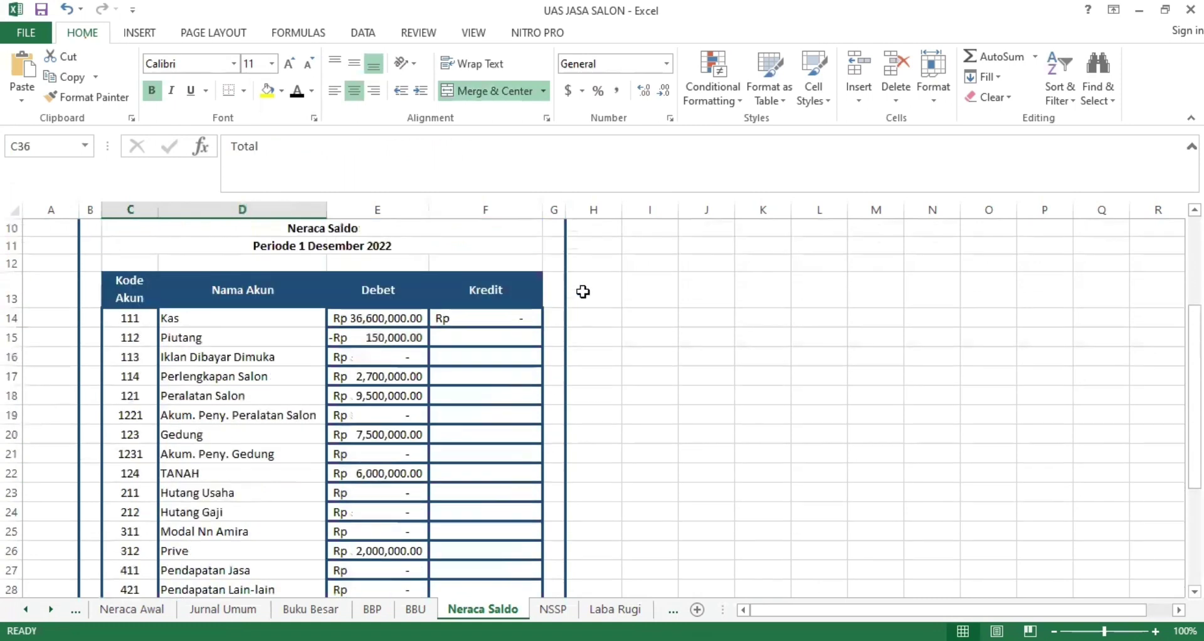
left_click_drag(505, 318, 486, 539)
left_click(297, 92)
left_click(636, 316)
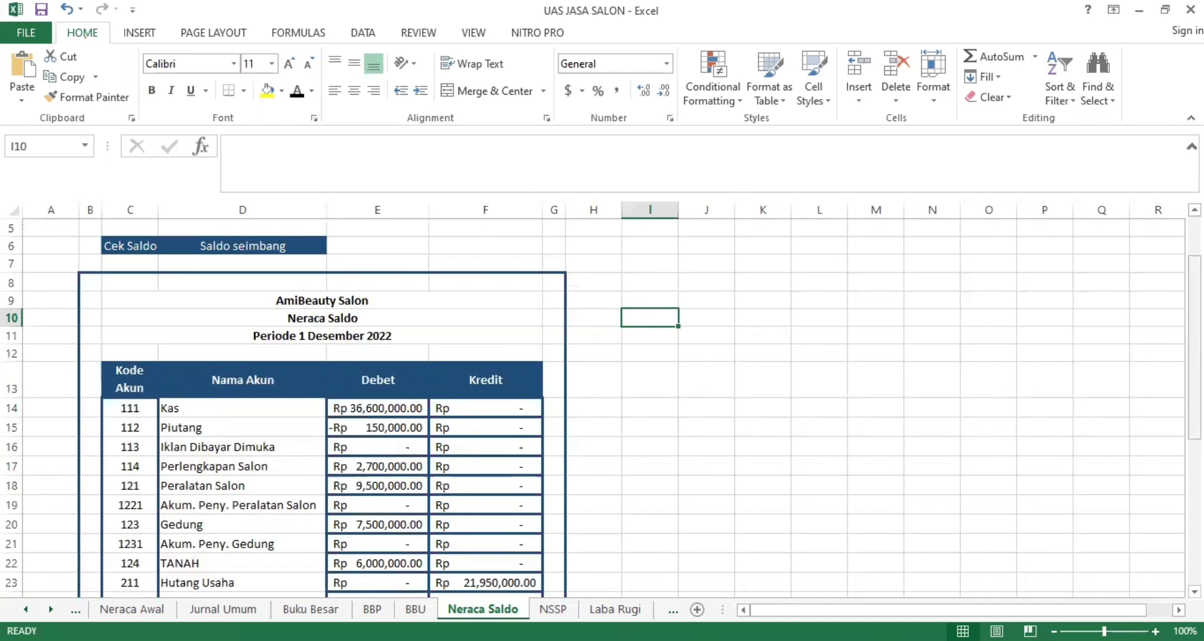
Examine the debit sum formula in the Total row and the Cek Saldo result in D6.
scroll(237, 555, "down", 5)
left_click(213, 578)
left_click(351, 578)
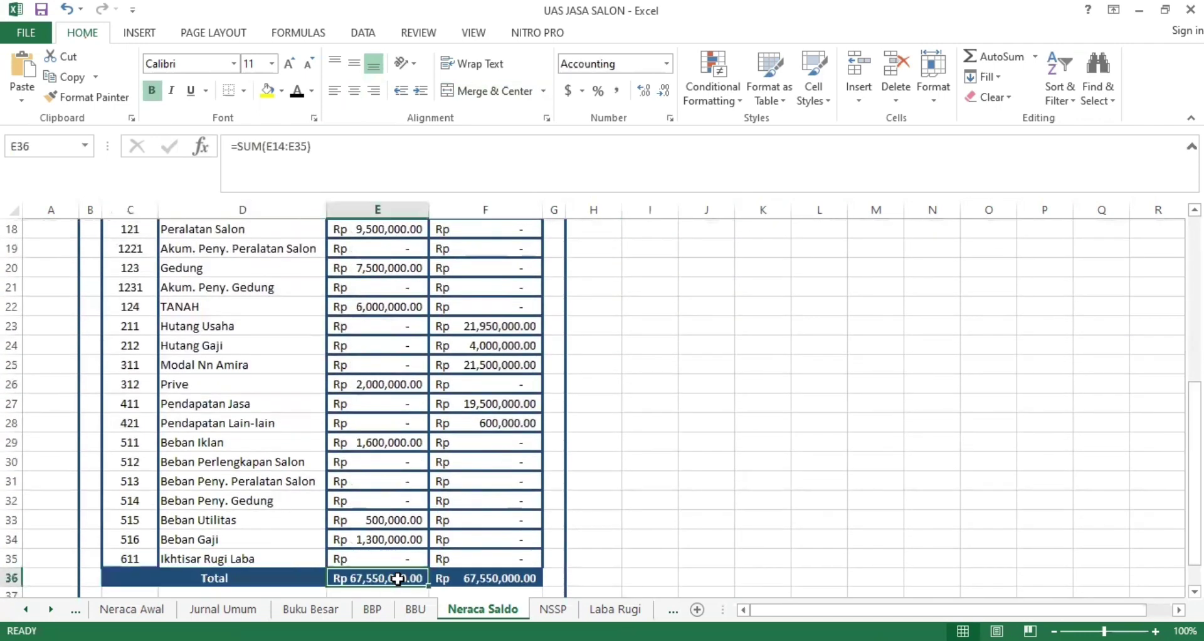
double_click(389, 579)
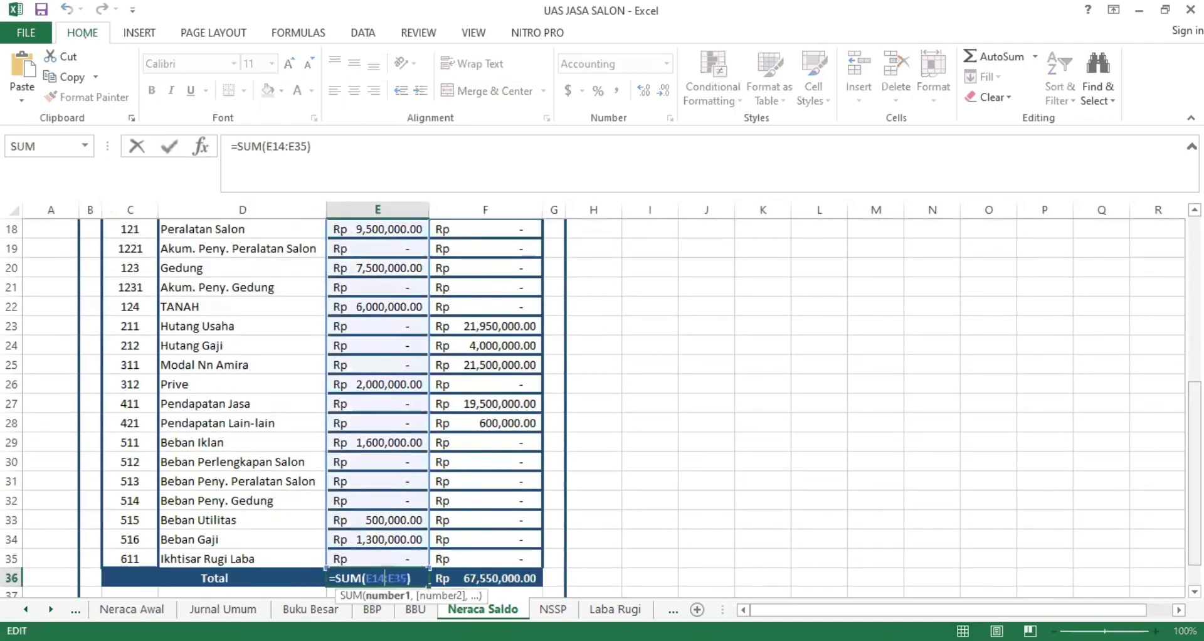
scroll(803, 345, "up", 5)
key("Return")
scroll(804, 345, "up", 6)
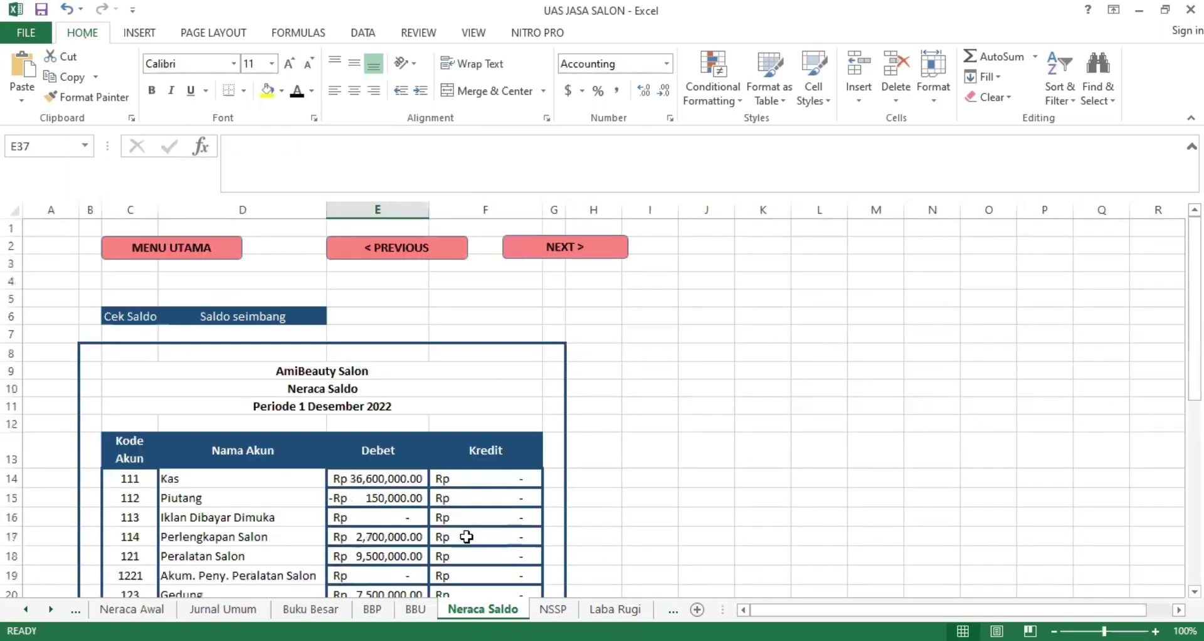
left_click(280, 318)
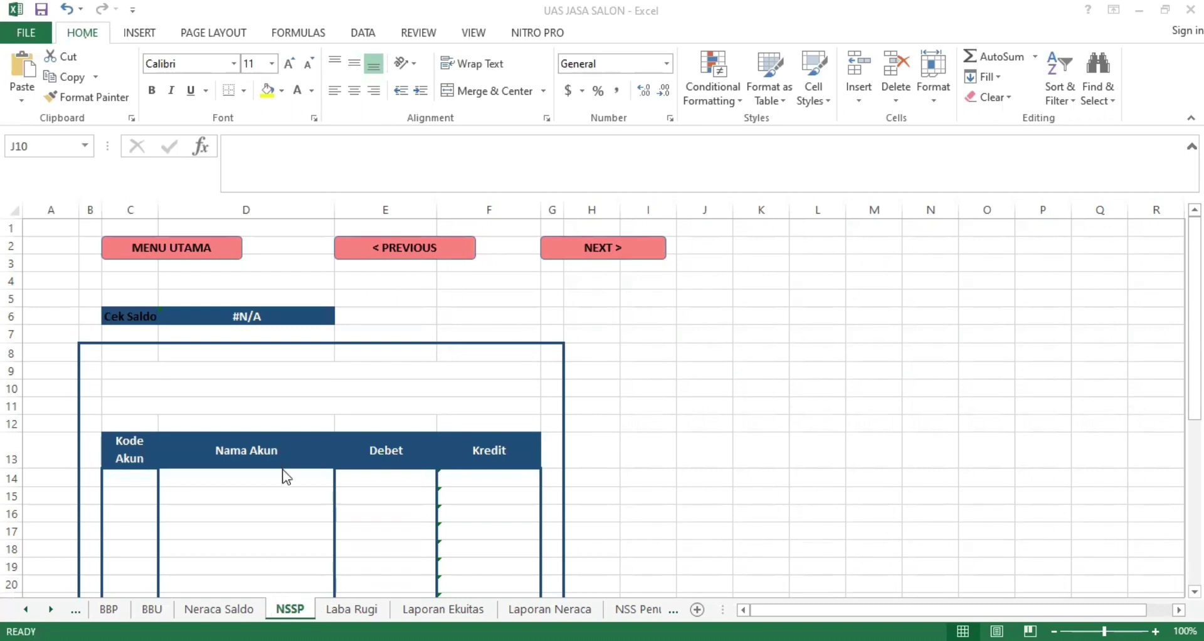
Make the three heading lines in rows 9 to 11 of the NSSP sheet black and review the period formula.
left_click_drag(215, 369, 213, 405)
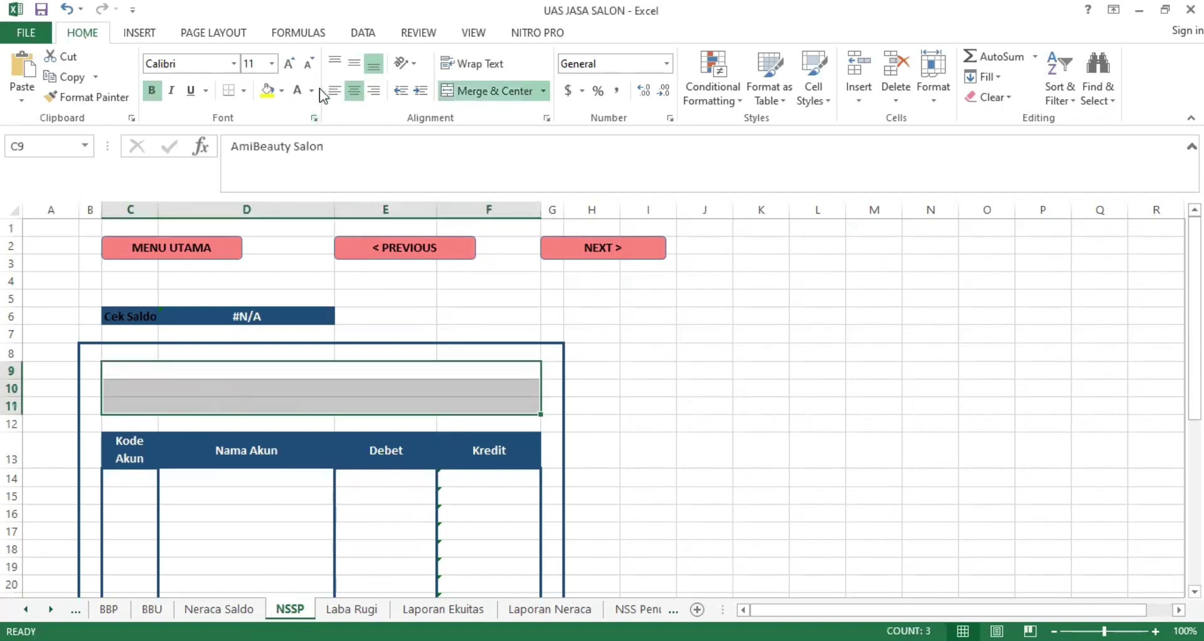
left_click(314, 91)
left_click(299, 113)
left_click(244, 367)
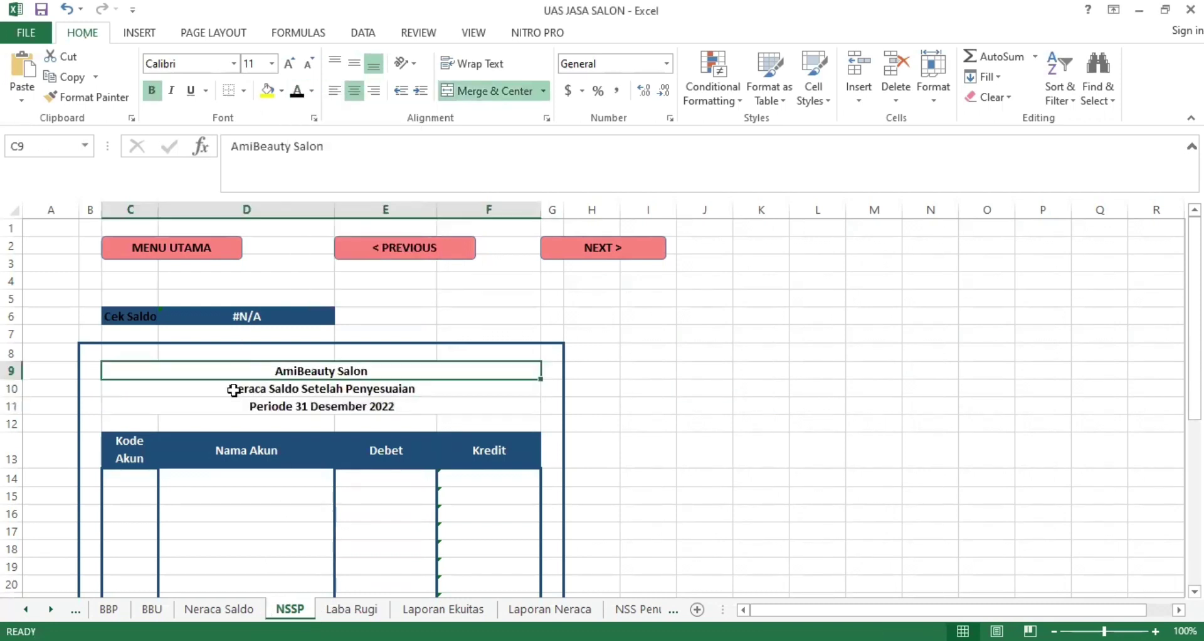
left_click(233, 387)
left_click(229, 405)
left_click_drag(568, 148, 224, 154)
key("Return")
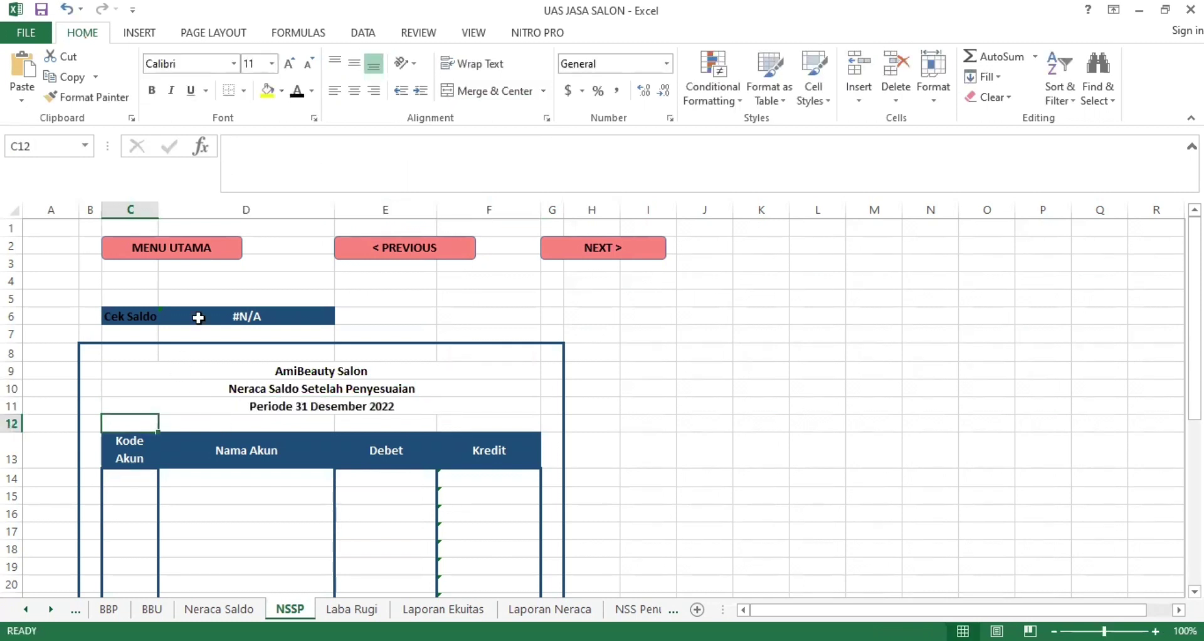
Make the Cek Saldo label in C6 of the NSSP sheet white and review the balance check formula in D6.
left_click(161, 315)
left_click(121, 313)
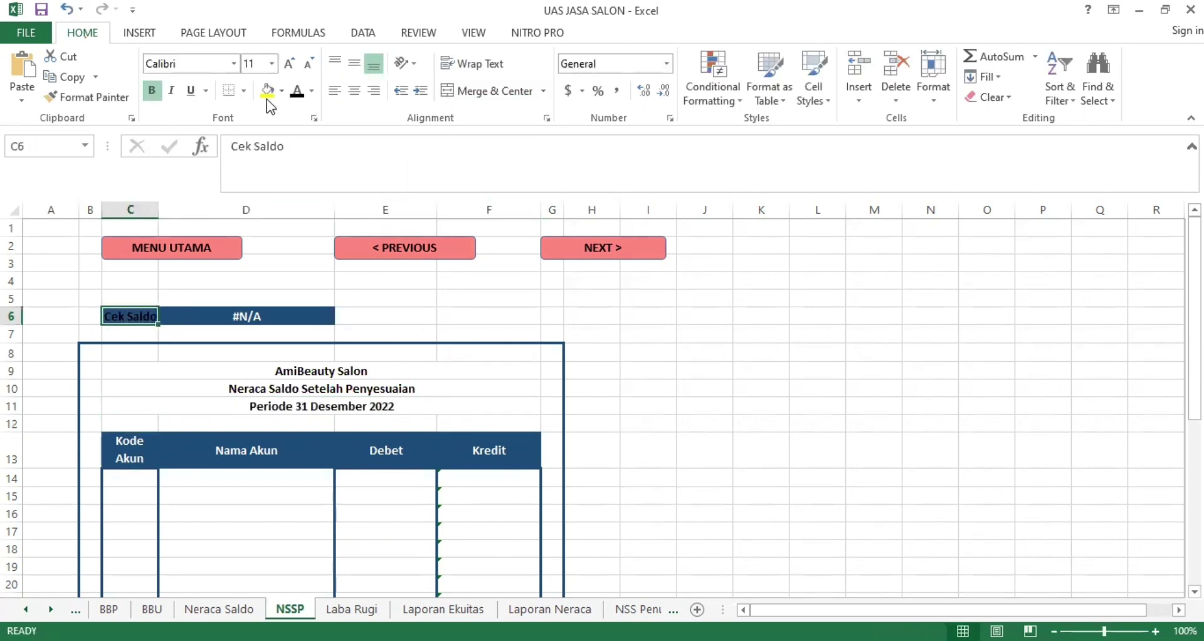
left_click(311, 91)
left_click(299, 148)
left_click(207, 314)
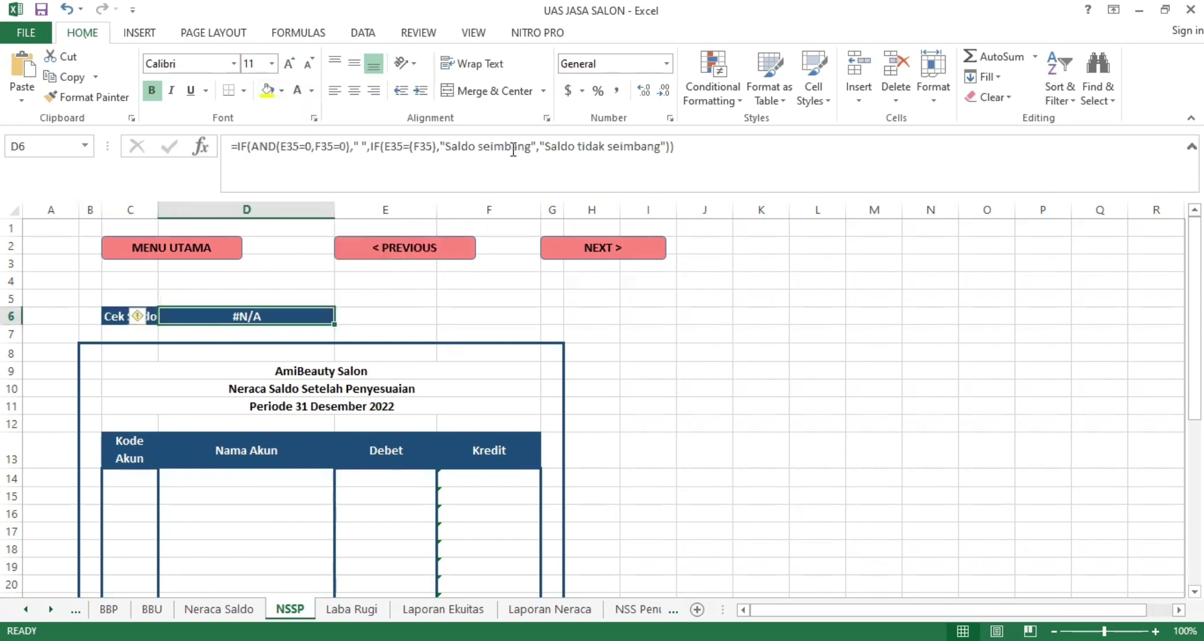
left_click(679, 156)
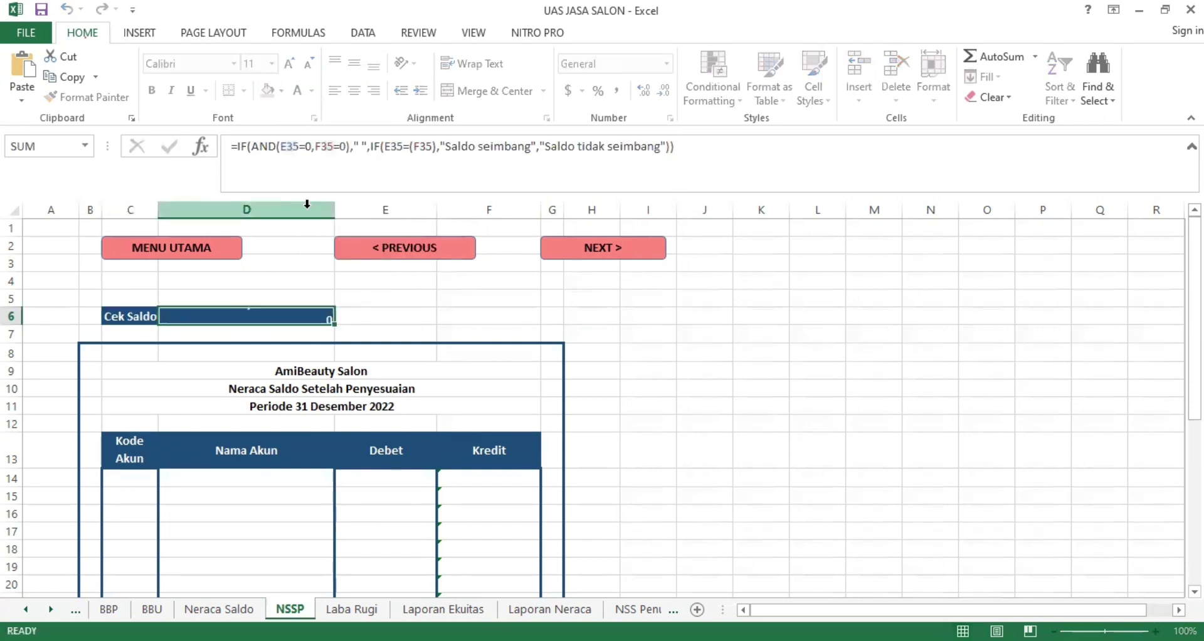
key("Return")
Copy the account codes in B9:B30 of the Daftar Akun sheet.
scroll(242, 420, "down", 2)
left_click_drag(129, 344, 452, 345)
left_click(149, 373)
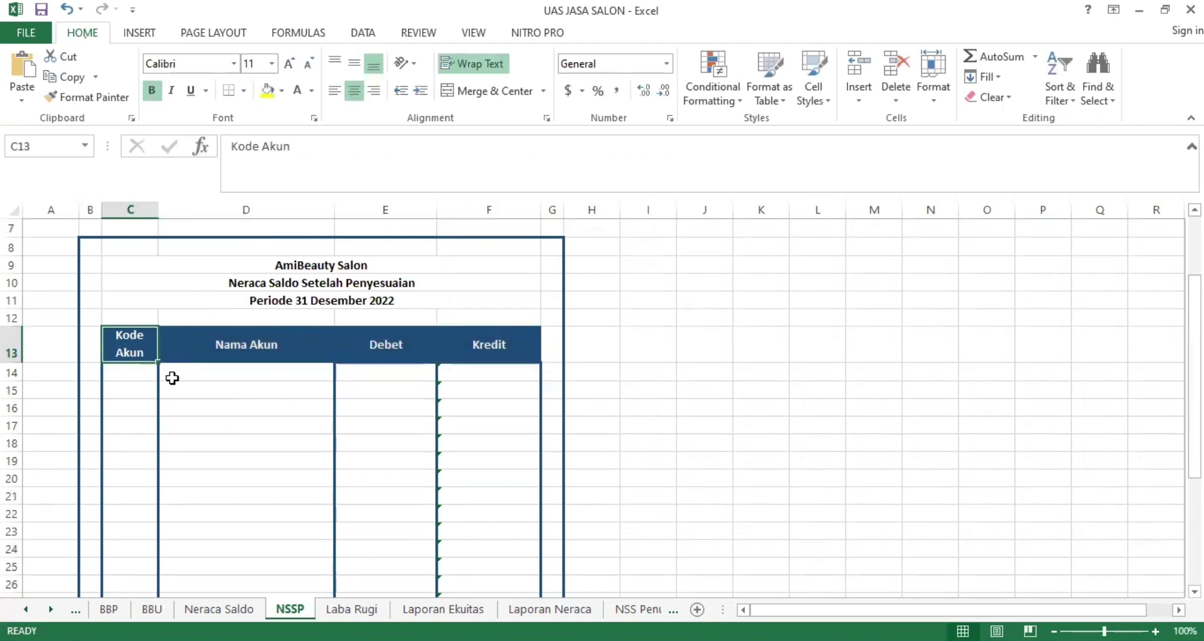
scroll(172, 380, "down", 1)
left_click(25, 609)
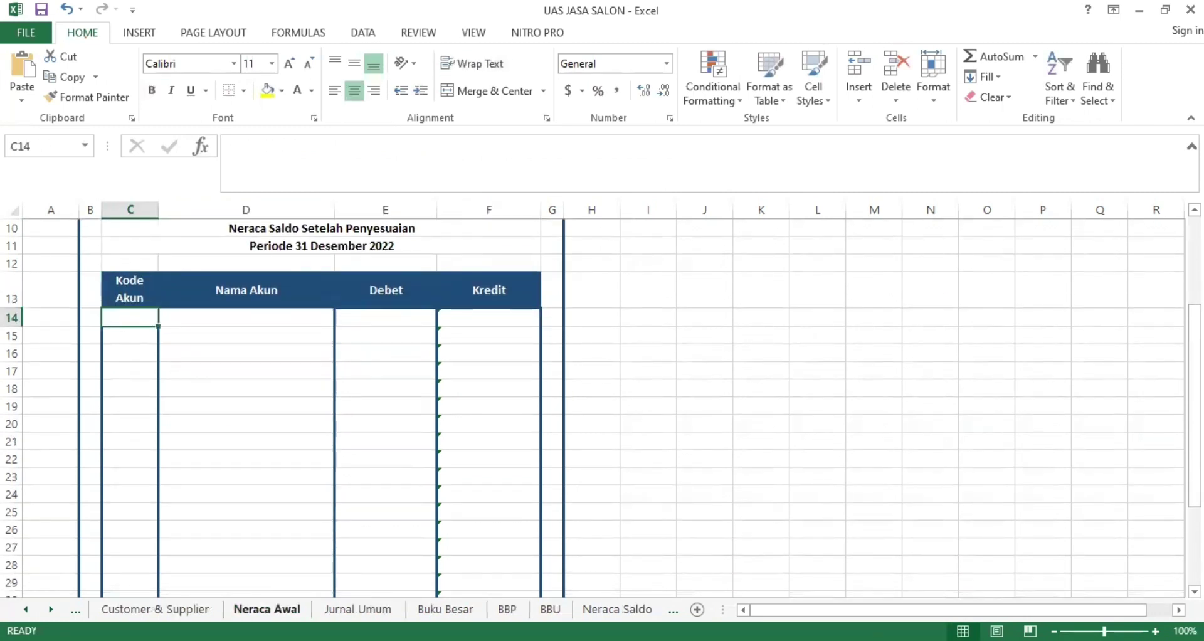
left_click(25, 609)
left_click(132, 609)
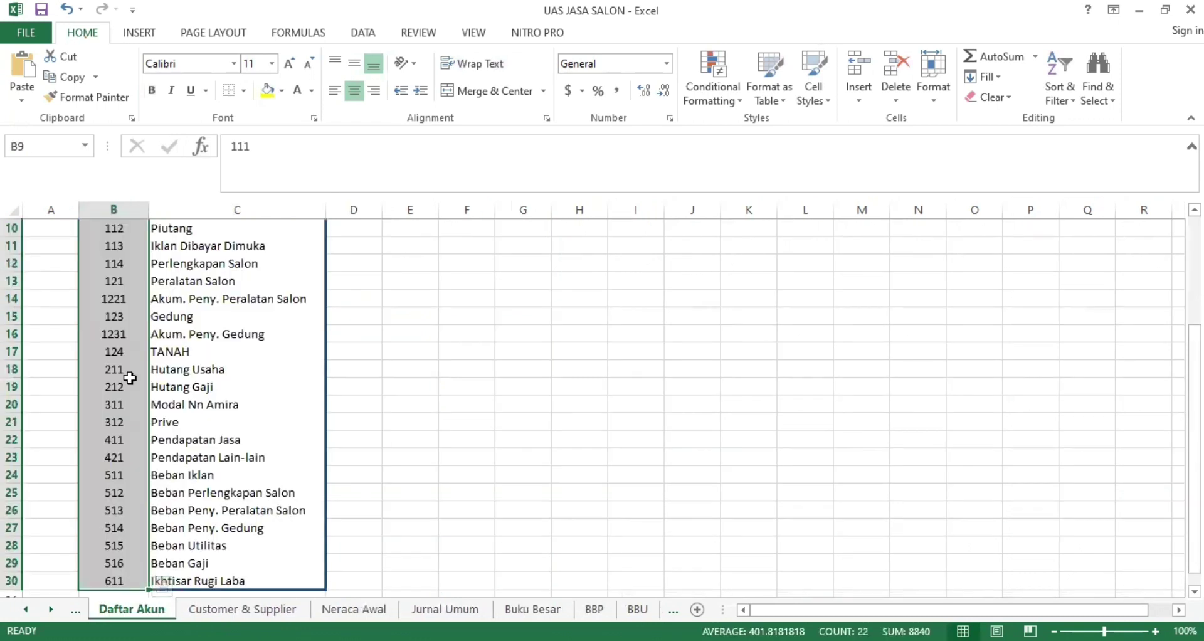
key("ctrl+c")
Paste the copied account codes as links into the Kode Akun column of the NSSP sheet, starting at C14.
left_click(51, 609)
left_click(50, 609)
left_click(50, 609)
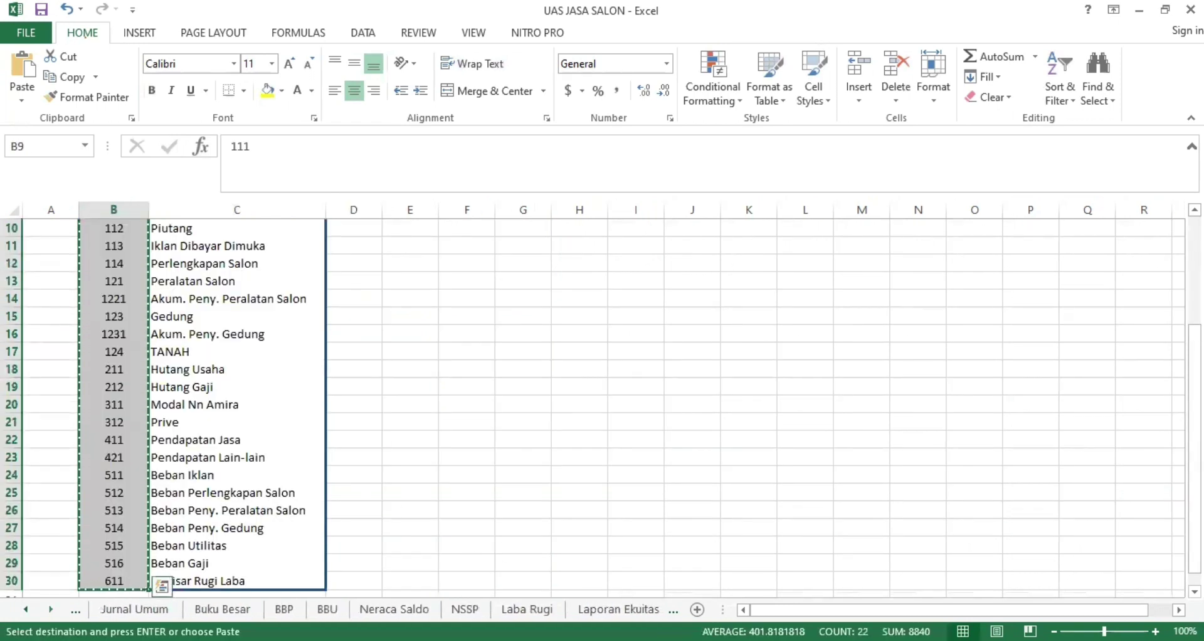
left_click(50, 609)
left_click(50, 609)
left_click(50, 610)
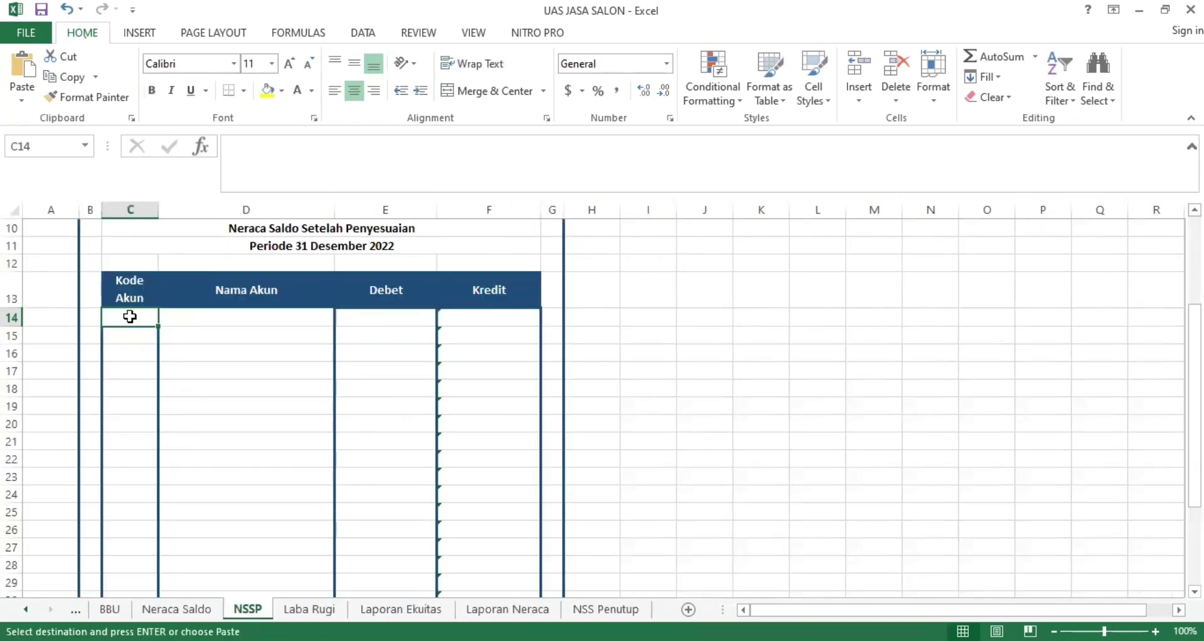
right_click(130, 316)
left_click(299, 368)
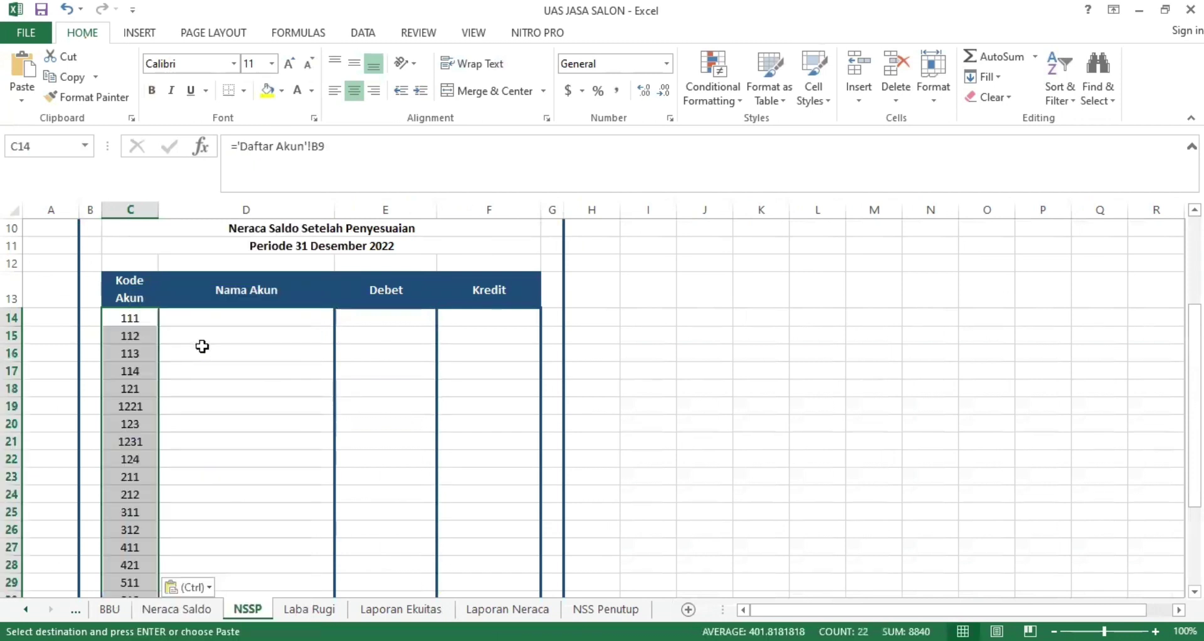
Enter =VLOOKUP(C14,'Daftar Akun'!$B$9:$C$30,2,0) in D14 and fill it down the Nama Akun column.
left_click(241, 318)
left_click(288, 186)
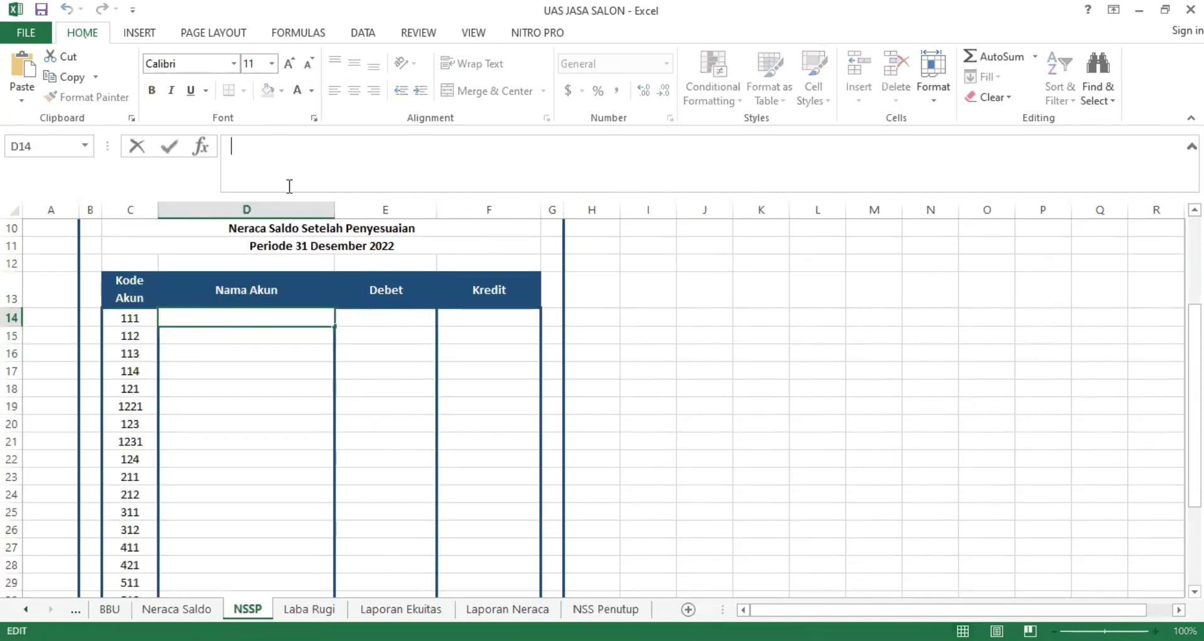
key("ctrl+v")
key("Return")
left_click(288, 317)
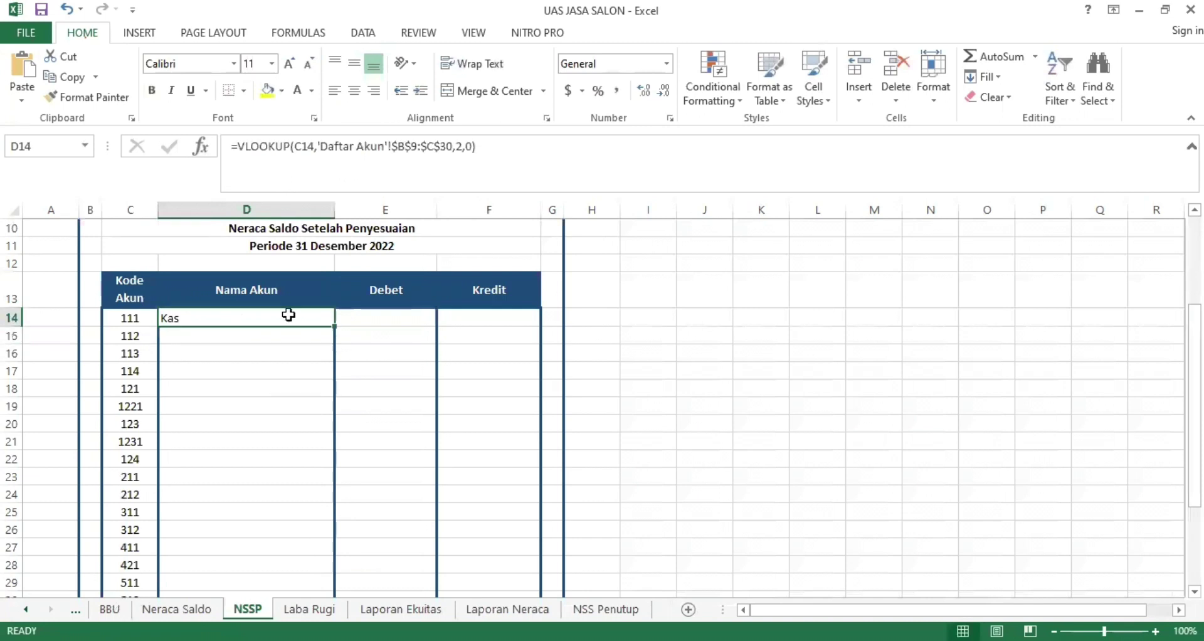
double_click(335, 325)
Make the Debet and Kredit amounts in E14:F14 of the Kas row black.
left_click(378, 322)
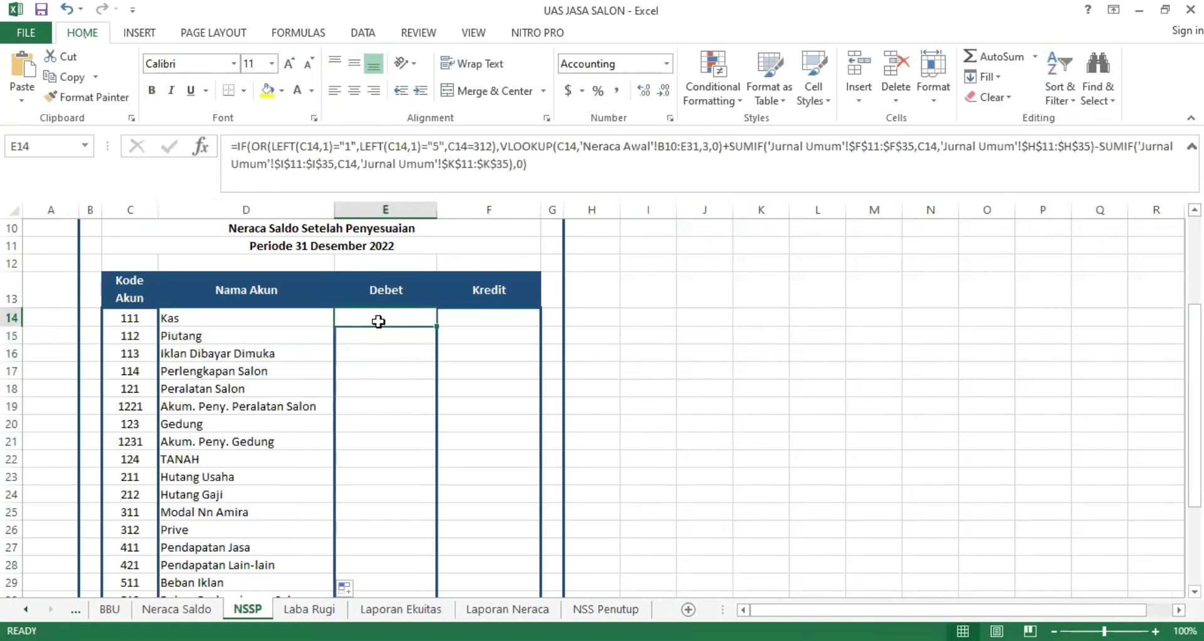
left_click_drag(428, 322, 496, 323)
left_click(312, 90)
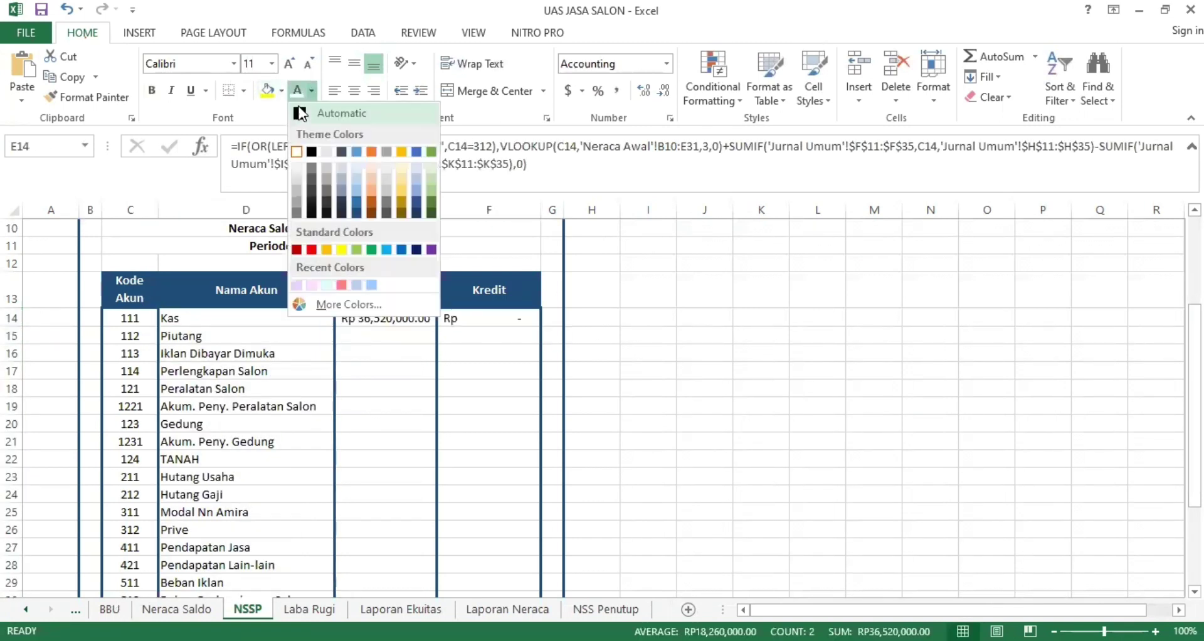
left_click(332, 111)
left_click(625, 318)
Examine the Debet formula in E14 and the Kredit formula in F14.
left_click(391, 319)
left_click_drag(550, 170, 222, 148)
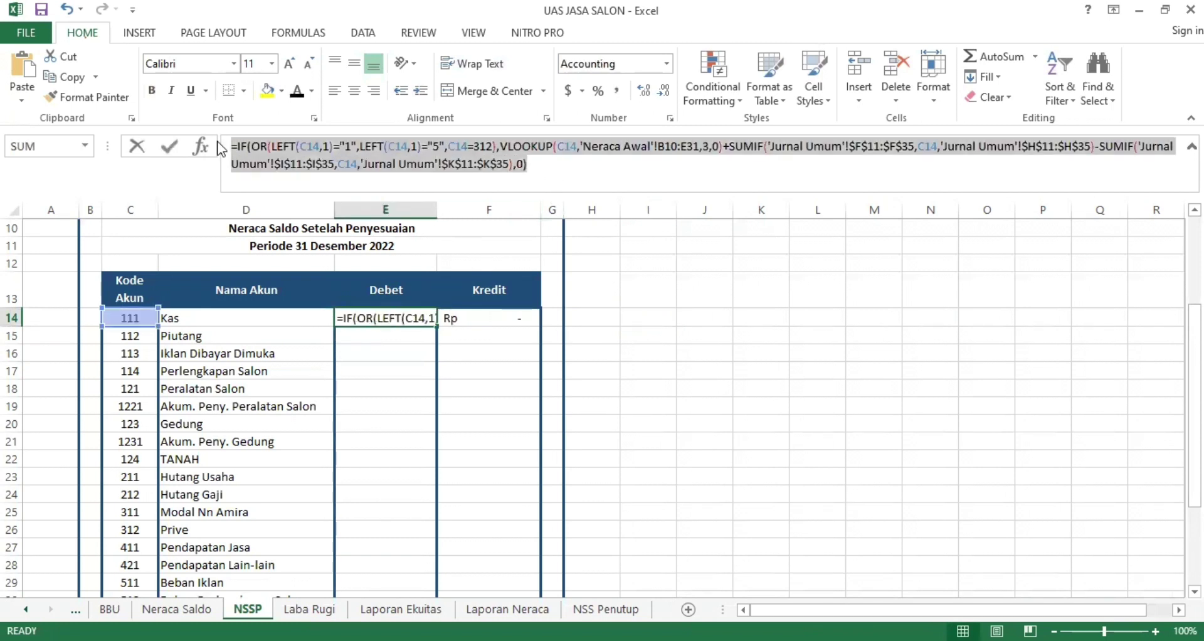
key("Return")
left_click(519, 312)
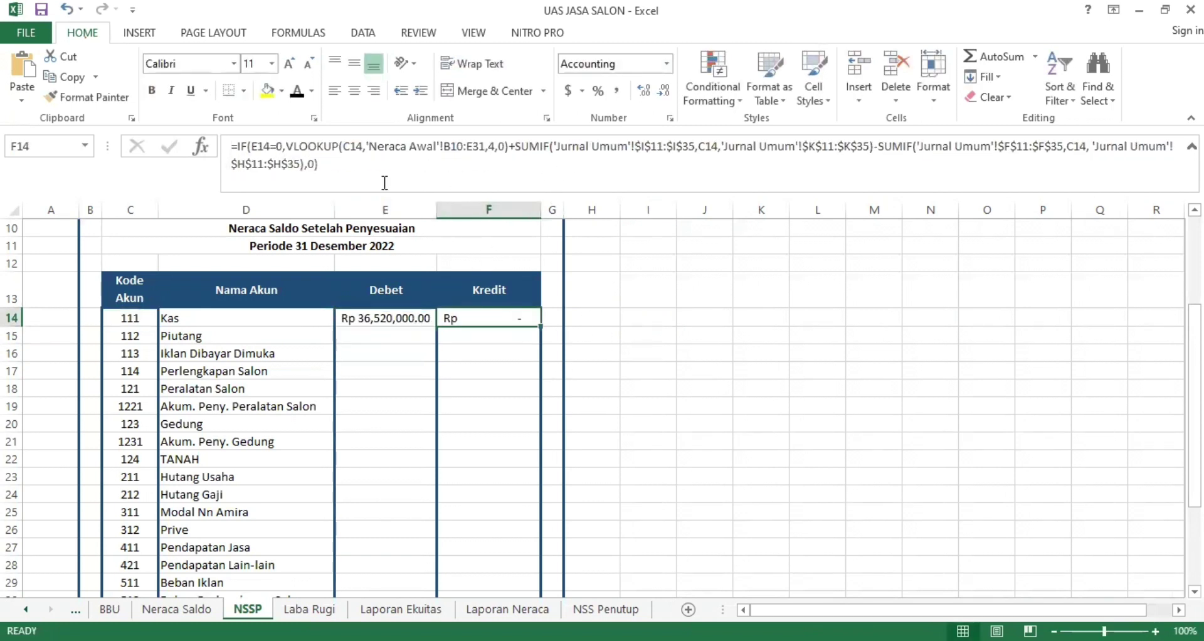
double_click(519, 312)
key("Return")
Make the Debet amounts in E14:E35 of the NSSP sheet black.
left_click_drag(374, 312, 439, 582)
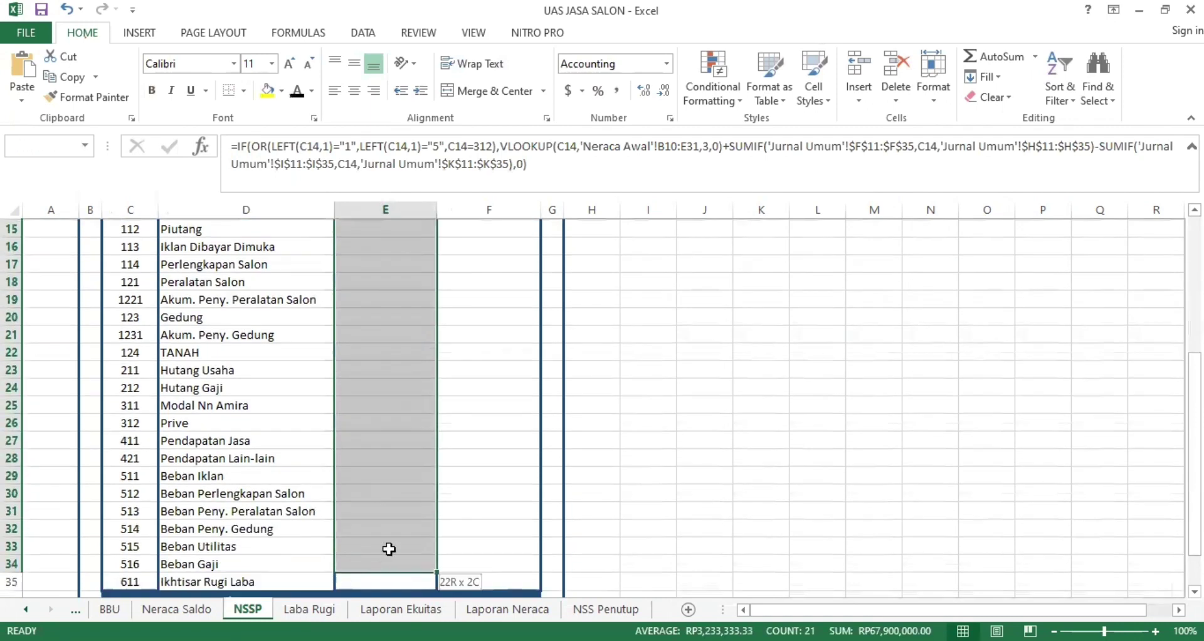
left_click_drag(389, 549, 389, 582)
left_click(297, 94)
scroll(295, 125, "down", 3)
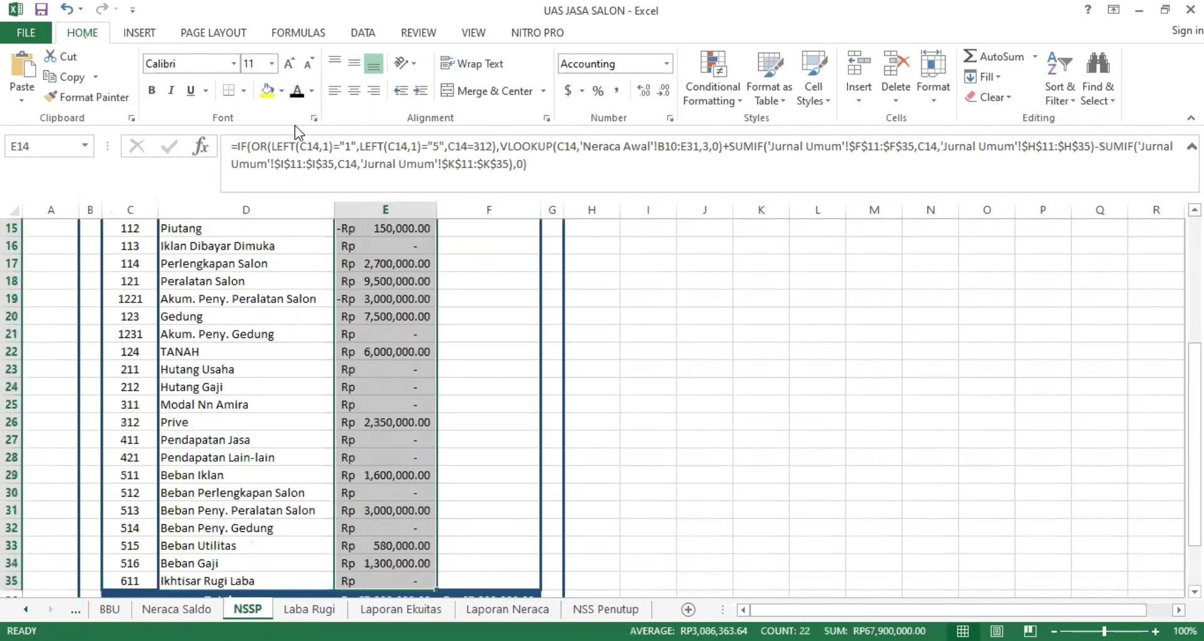
scroll(429, 411, "down", 2)
key("ctrl+q")
left_click(761, 299)
scroll(761, 298, "up", 7)
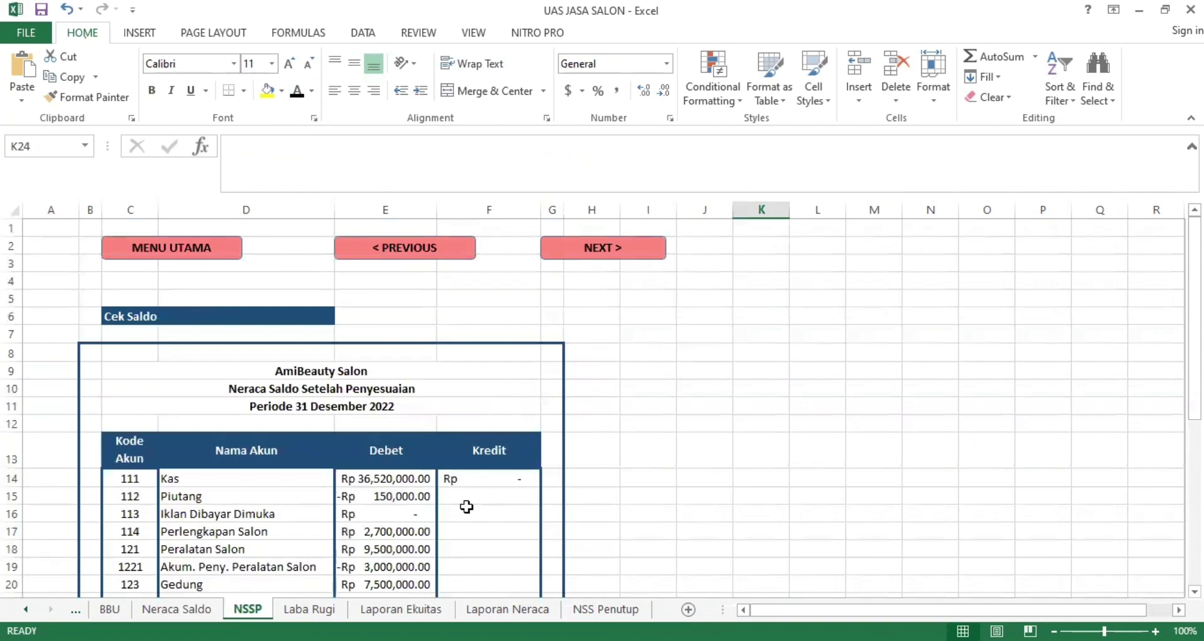
Make the Kredit amounts in F14:F35 of the NSSP sheet black.
left_click_drag(490, 478, 470, 552)
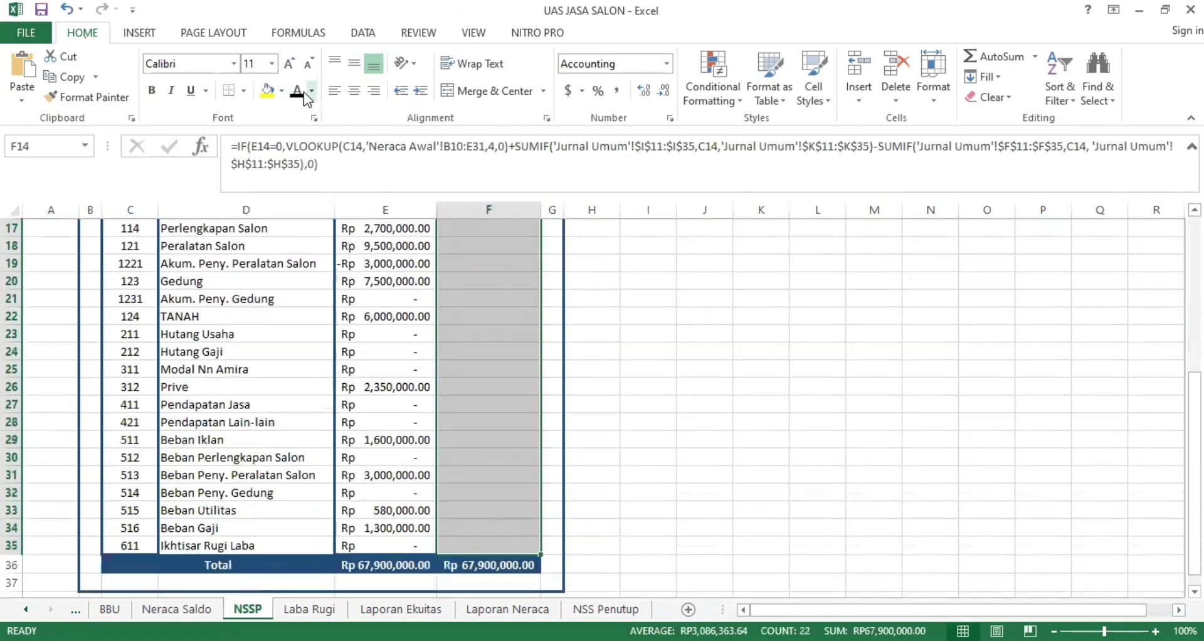
left_click(304, 94)
scroll(680, 388, "up", 4)
left_click(761, 407)
Review the debit and credit sum formulas in the Total row of the NSSP sheet.
scroll(398, 530, "down", 4)
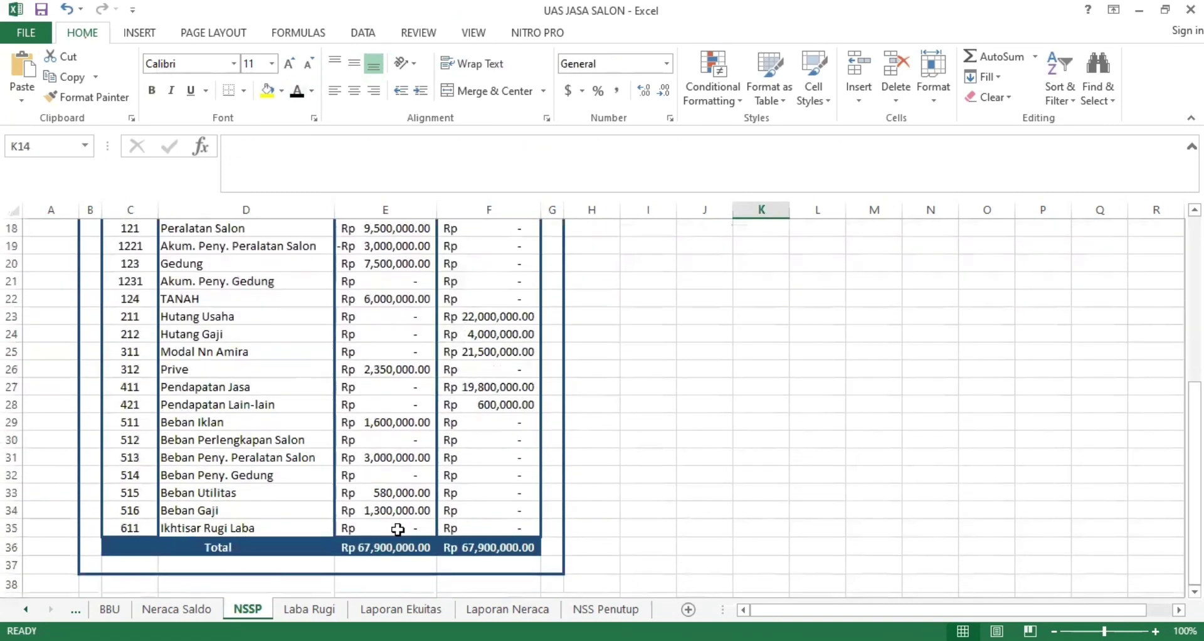
left_click(202, 561)
left_click(280, 546)
left_click(372, 552)
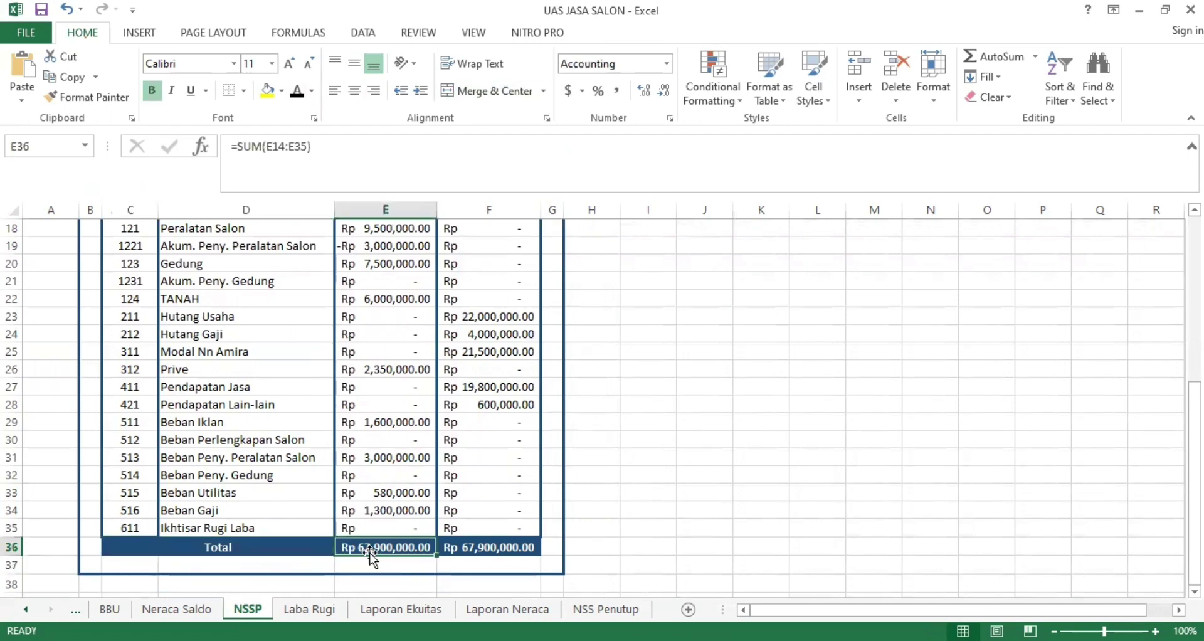
left_click(505, 547)
double_click(417, 547)
key("Return")
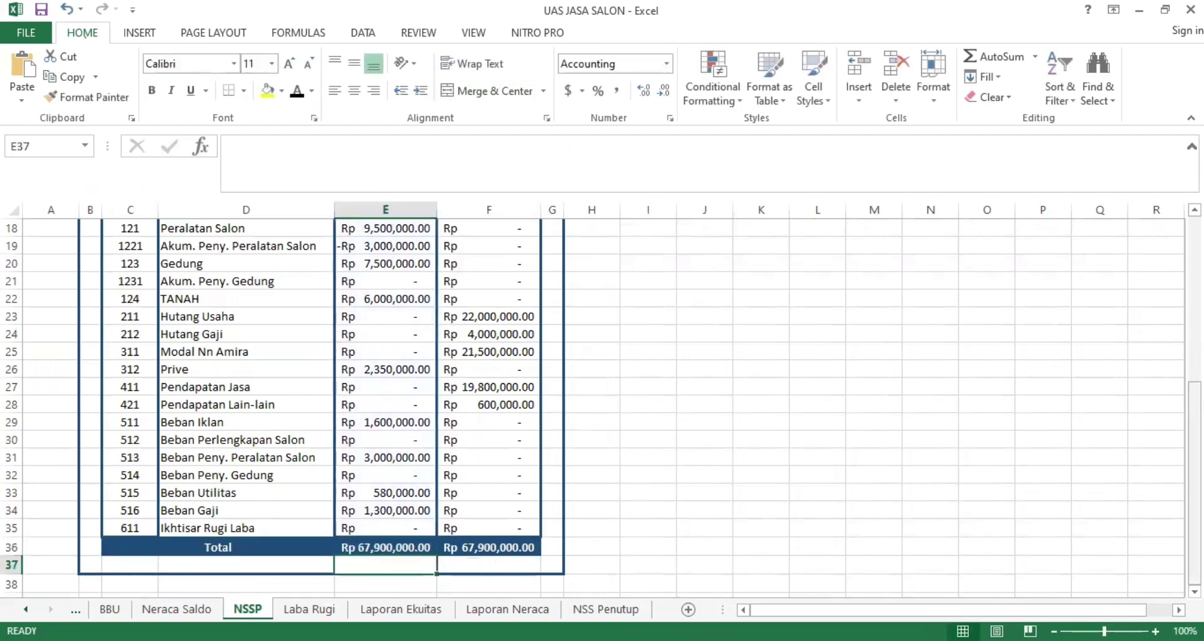
Make the three heading lines in rows 7 to 9 of the Laba Rugi sheet black and review the period formula.
left_click_drag(1194, 483, 1194, 320)
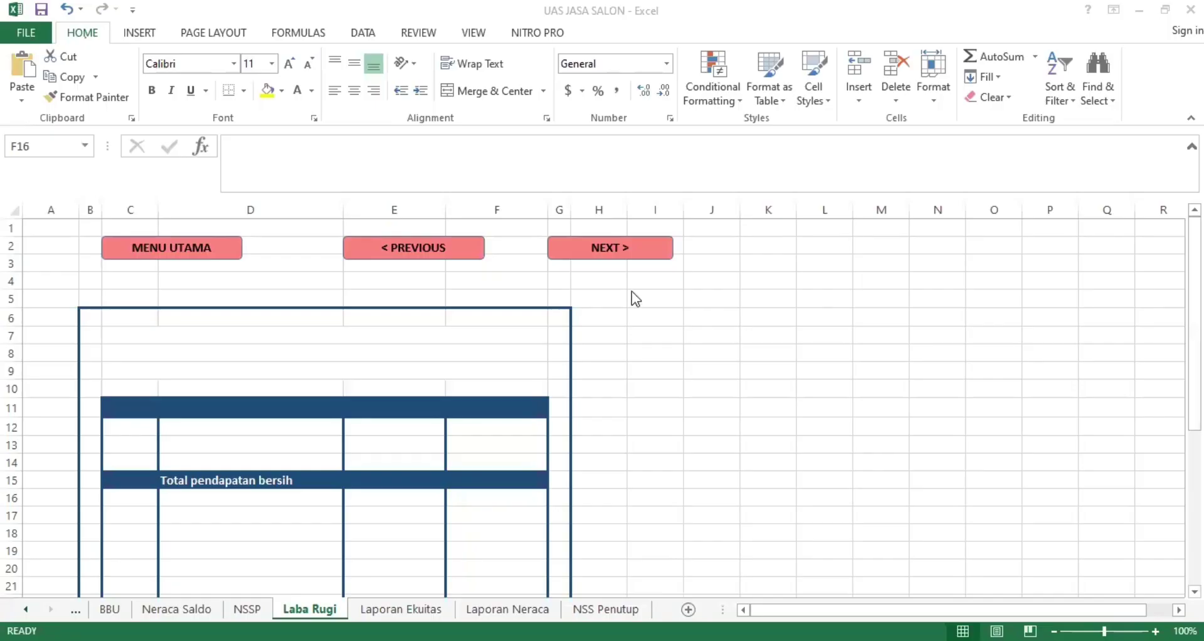
left_click(322, 607)
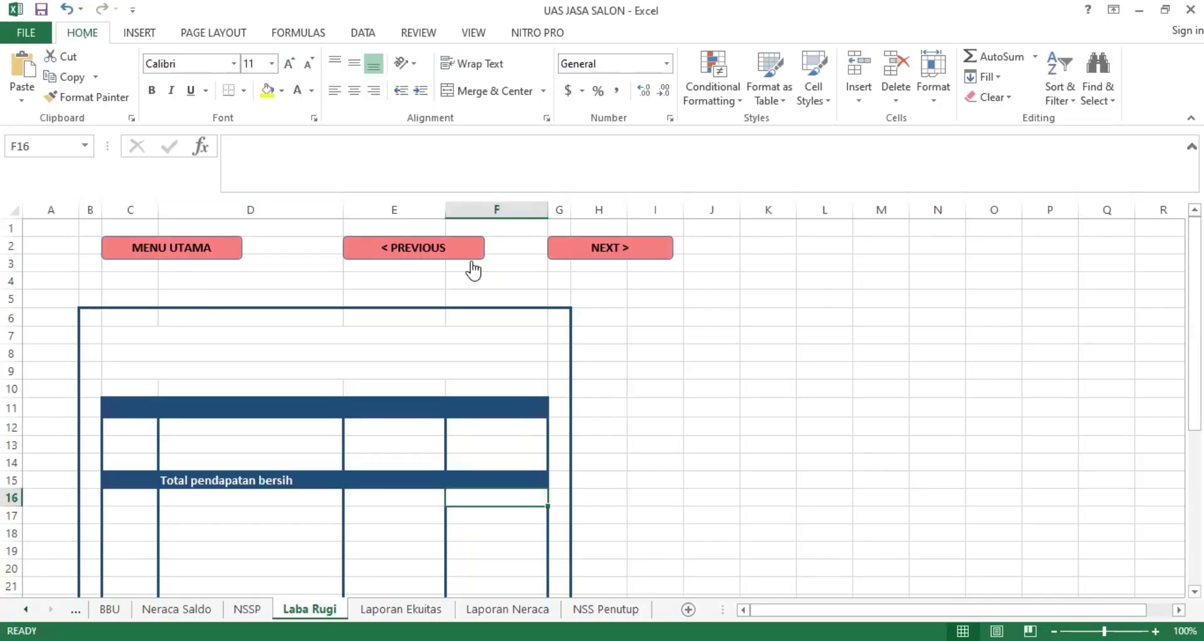
left_click_drag(190, 336, 182, 369)
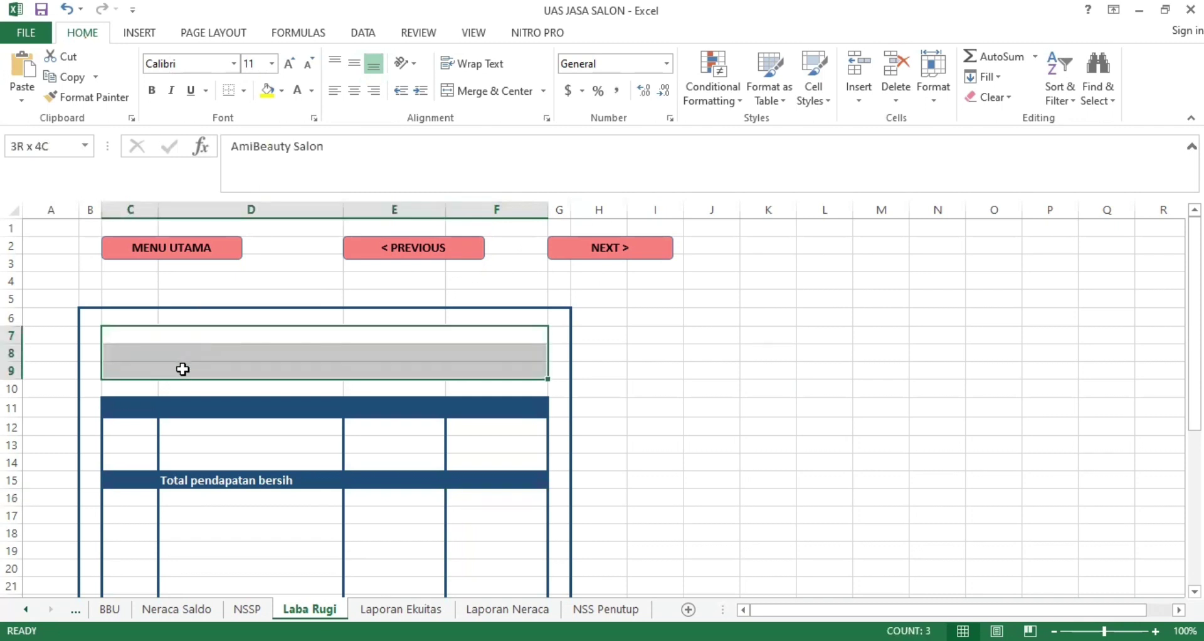
left_click(312, 91)
left_click(264, 356)
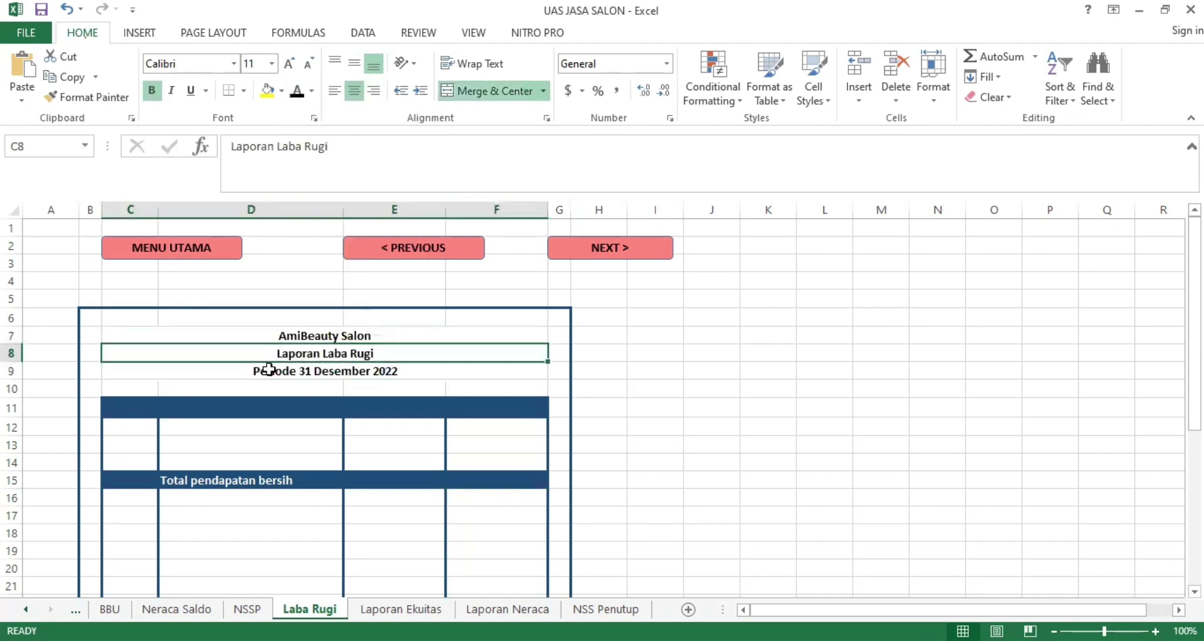
left_click(267, 371)
left_click(565, 143)
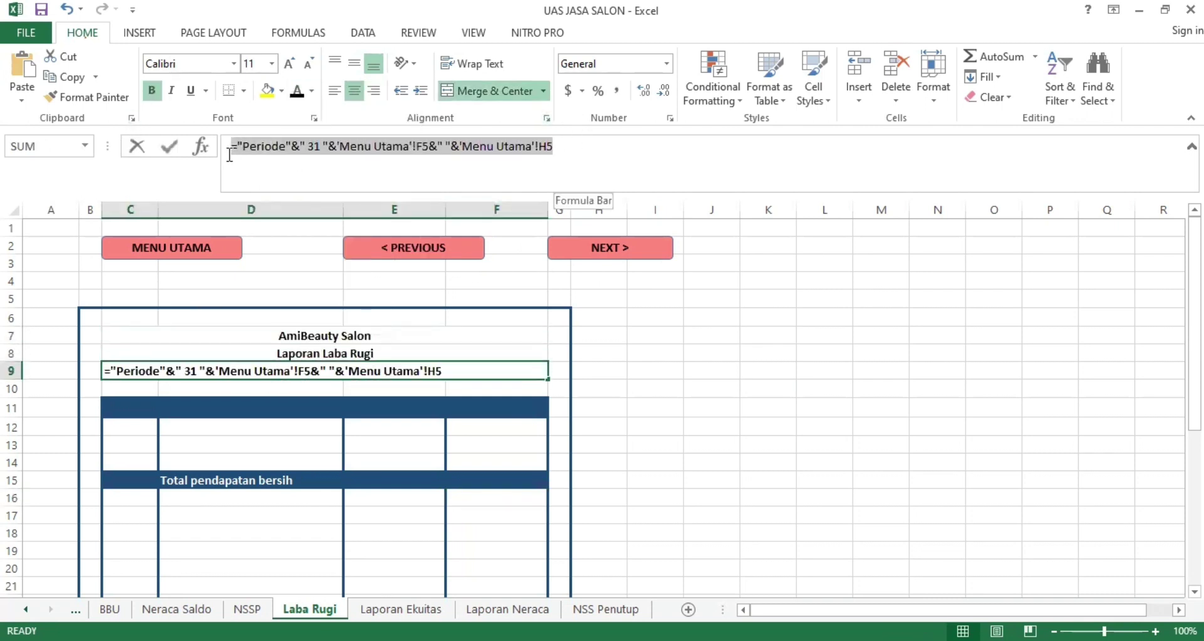
key("Return")
Make the Pendapatan section text and amounts in C12:F14 of the Laba Rugi sheet black.
scroll(188, 420, "down", 2)
left_click(245, 339)
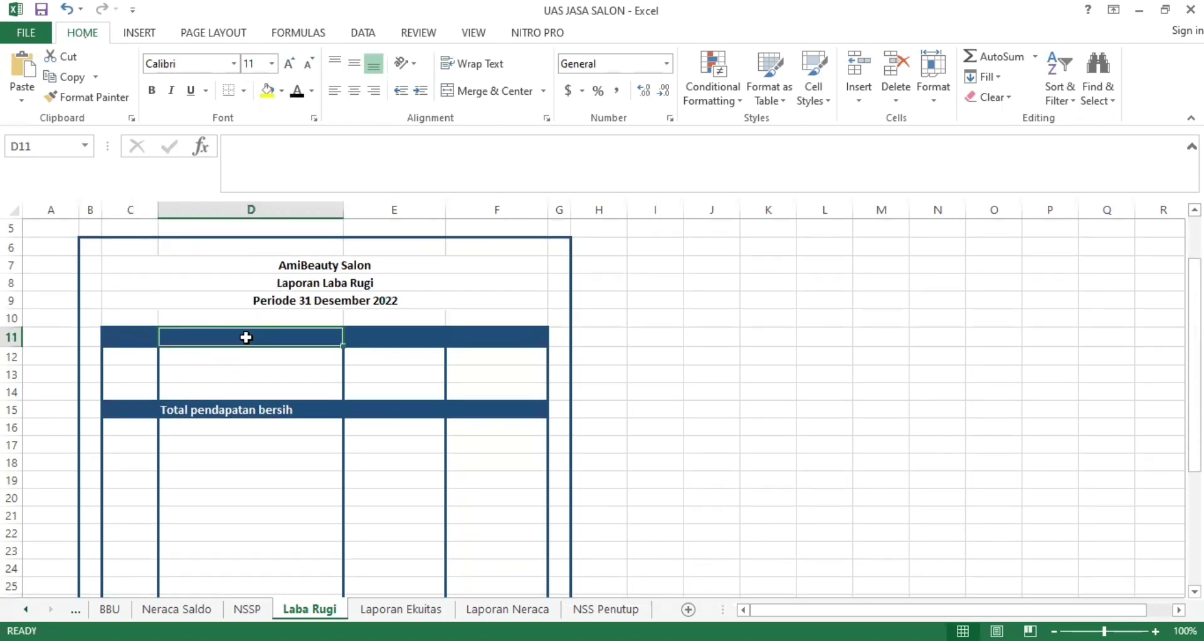
left_click_drag(145, 356, 481, 390)
key("ctrl+v")
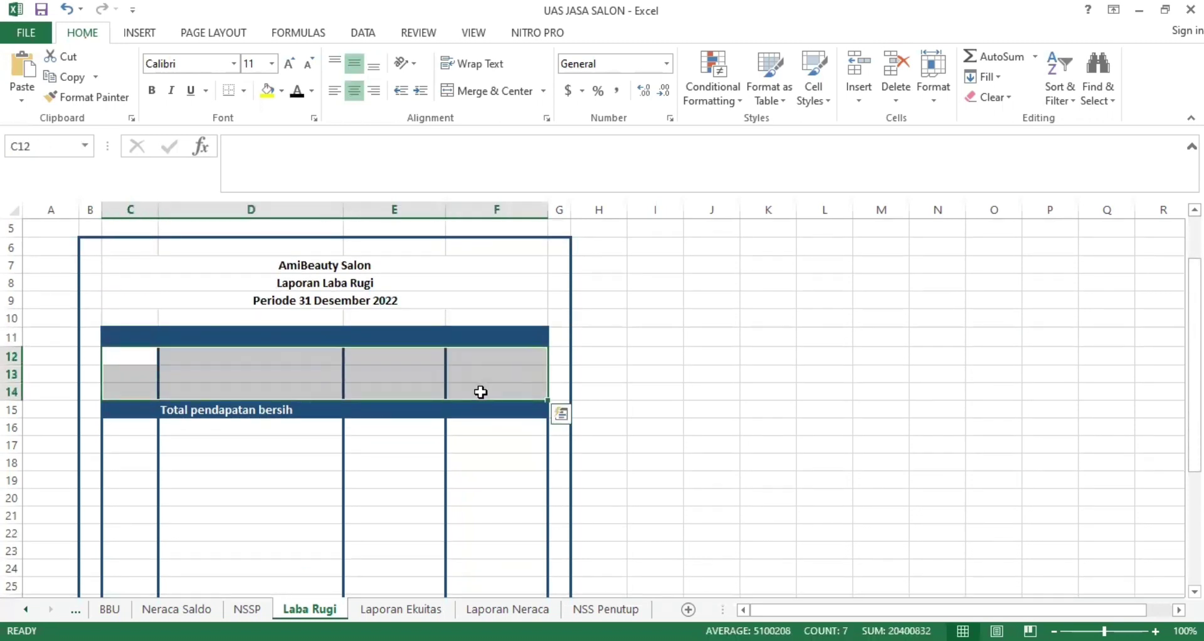
left_click(667, 339)
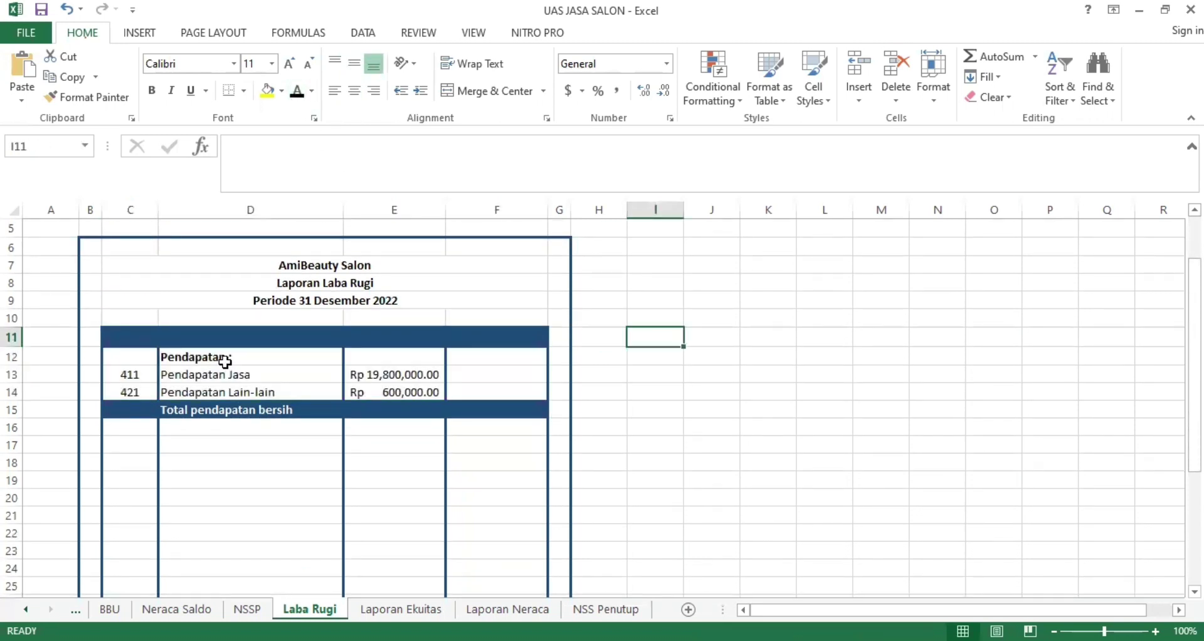
Set the data validation of code cell C13 to a List with the account codes as its source.
left_click(127, 375)
left_click(359, 39)
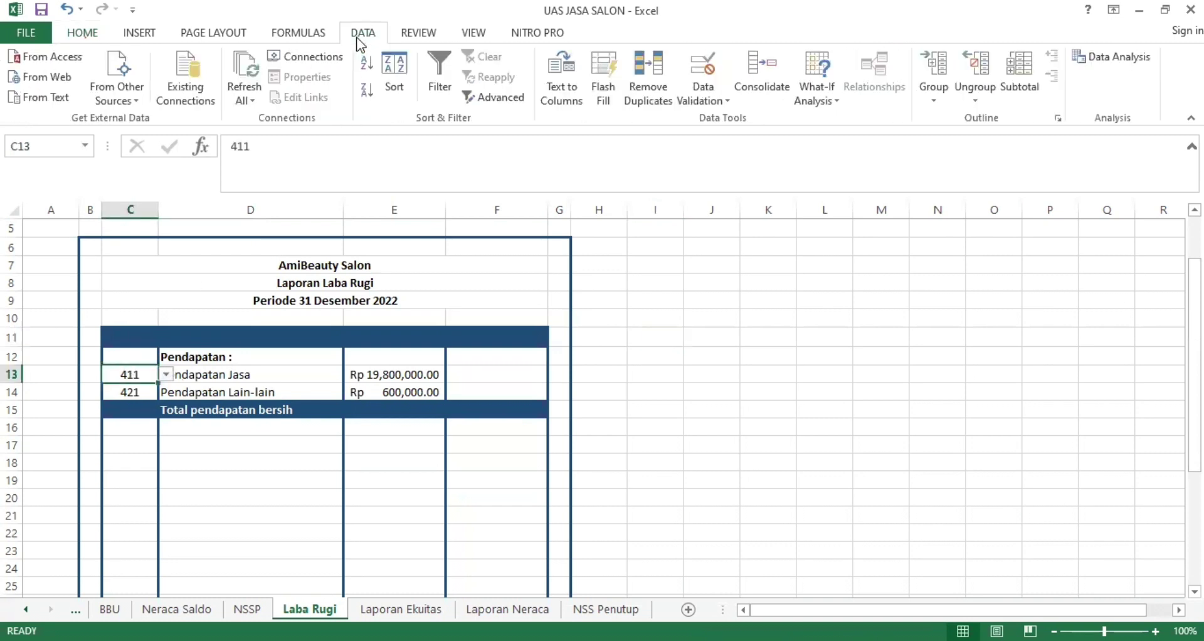
left_click(705, 52)
left_click(345, 288)
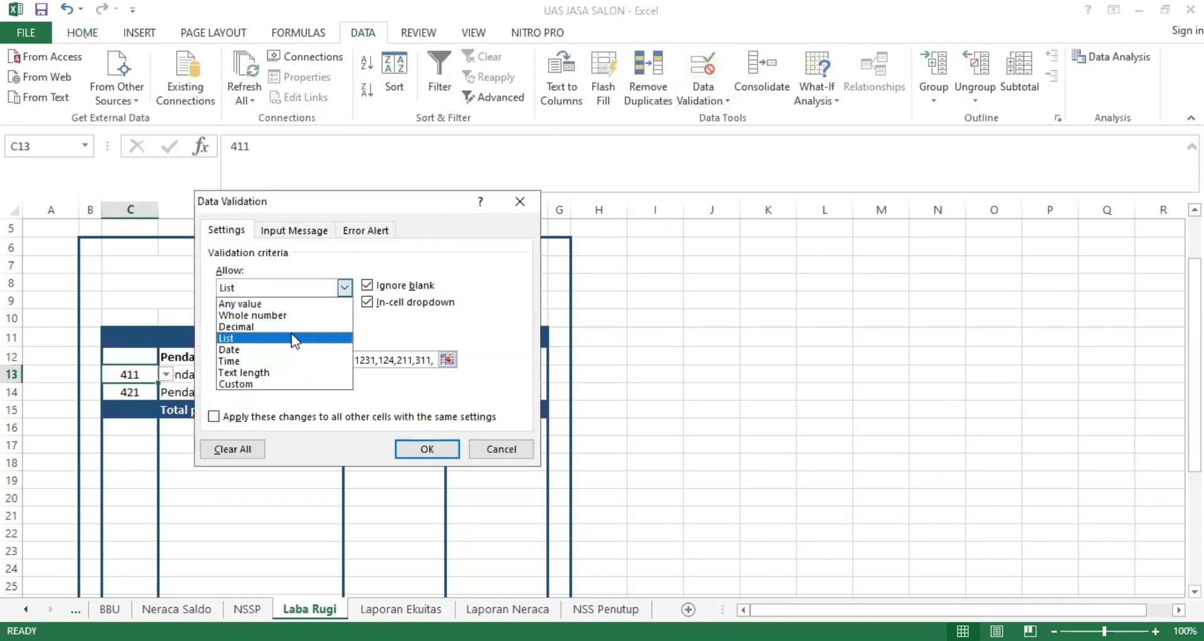
left_click(290, 339)
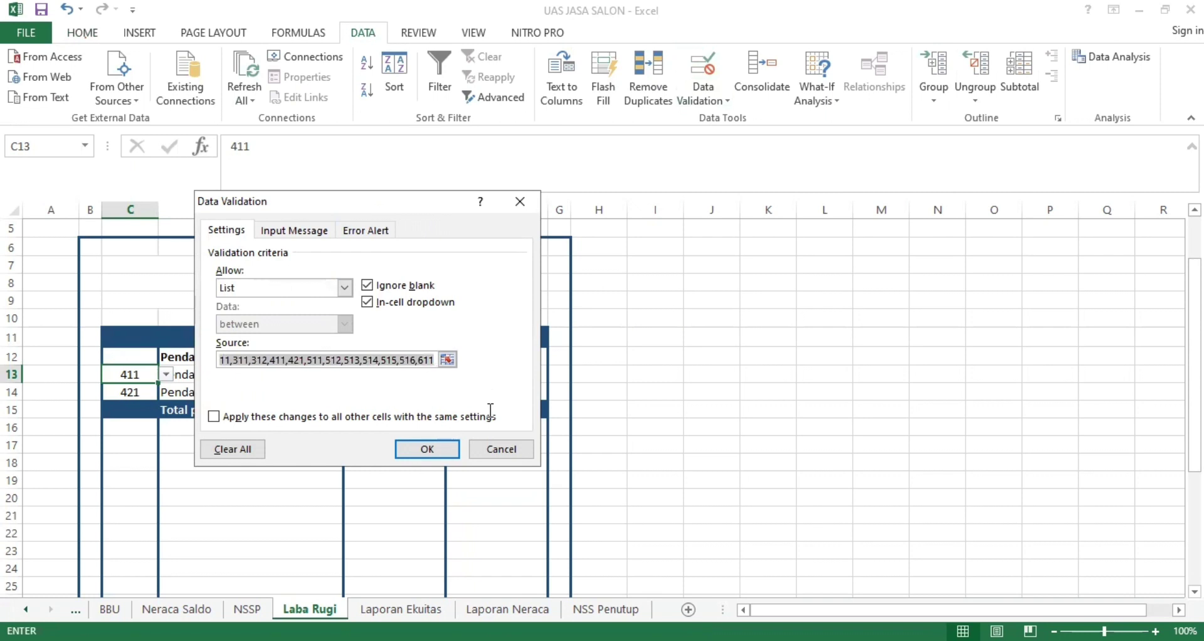
left_click(427, 449)
Choose account code 411 in C13 and 421 in C14 from the validation lists.
left_click(166, 374)
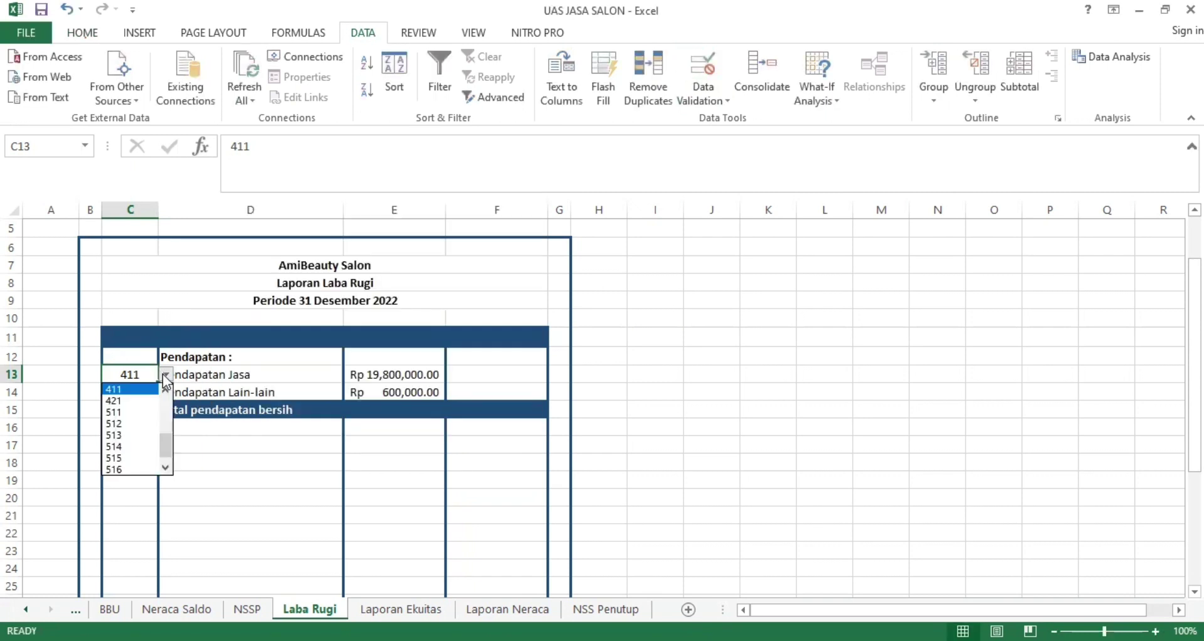
left_click(148, 390)
left_click(140, 392)
left_click(166, 392)
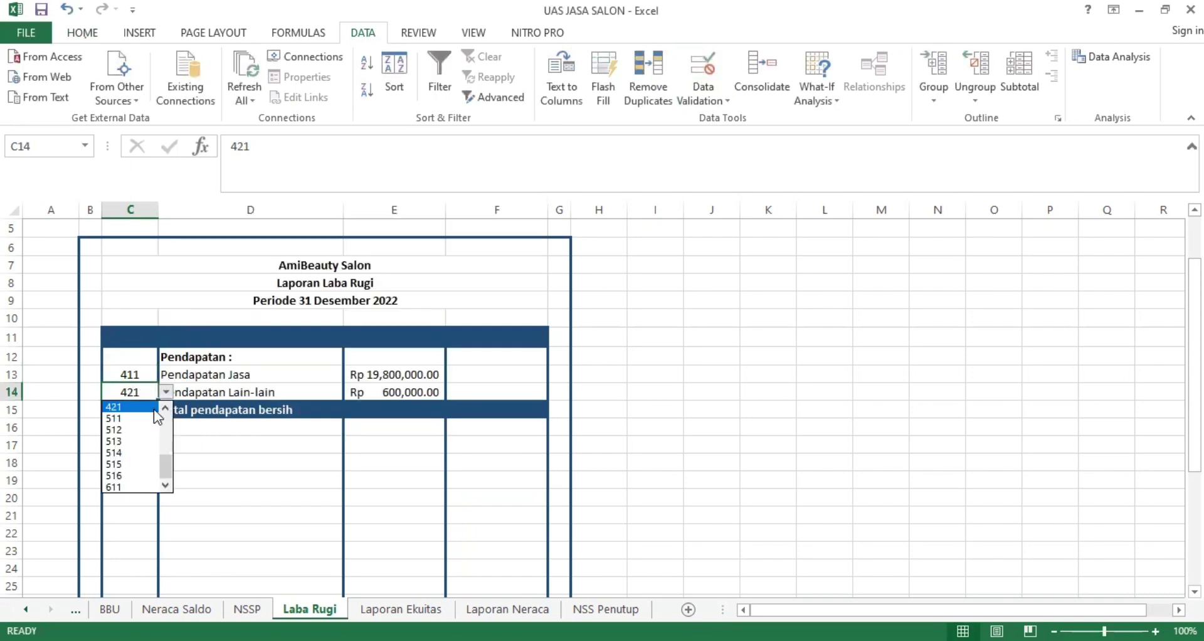
left_click(144, 406)
Review the account-name lookup formula in D14 and the conditional amount lookup formula in E13 of the Laba Rugi sheet.
left_click(249, 379)
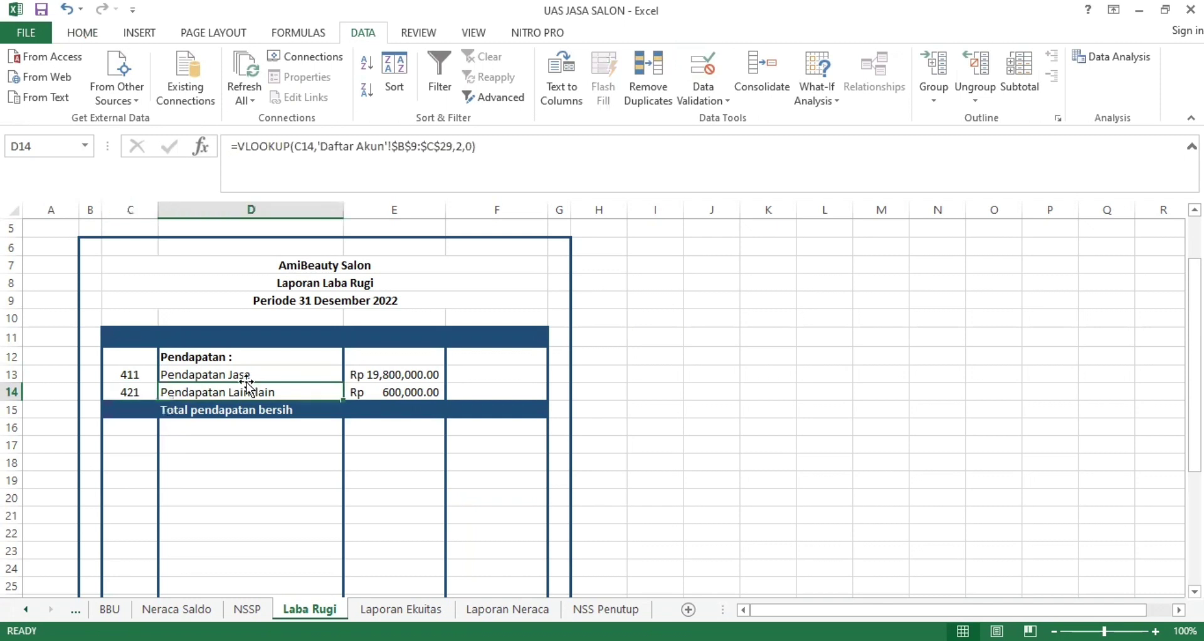
left_click(492, 169)
key("Return")
left_click(387, 376)
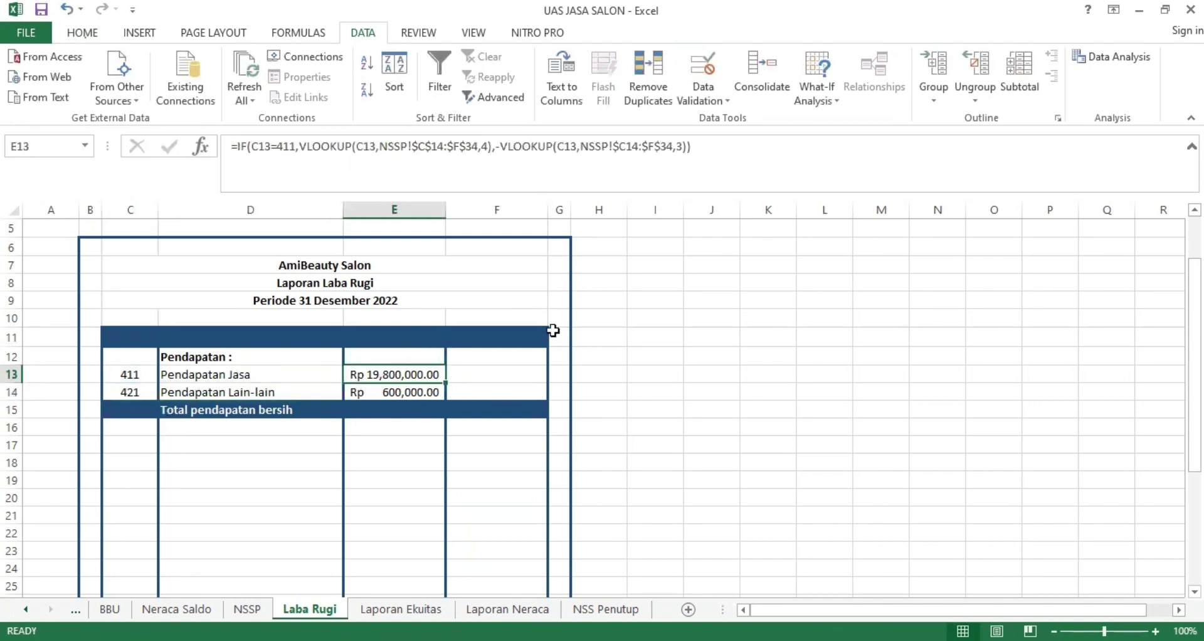
left_click(720, 143)
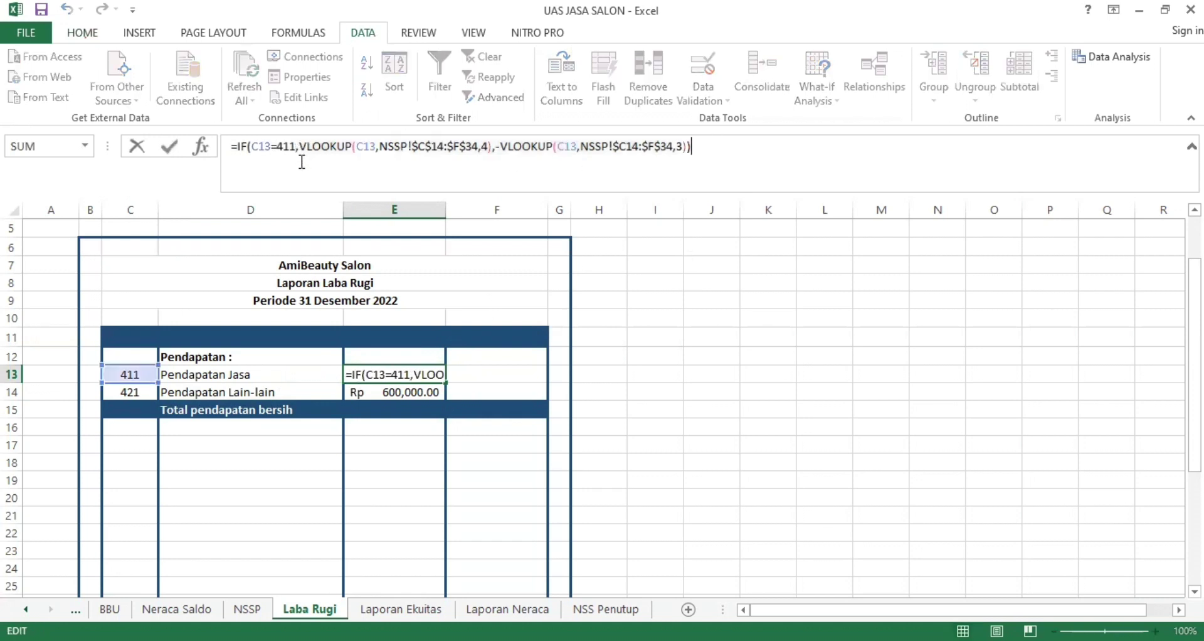
key("Return")
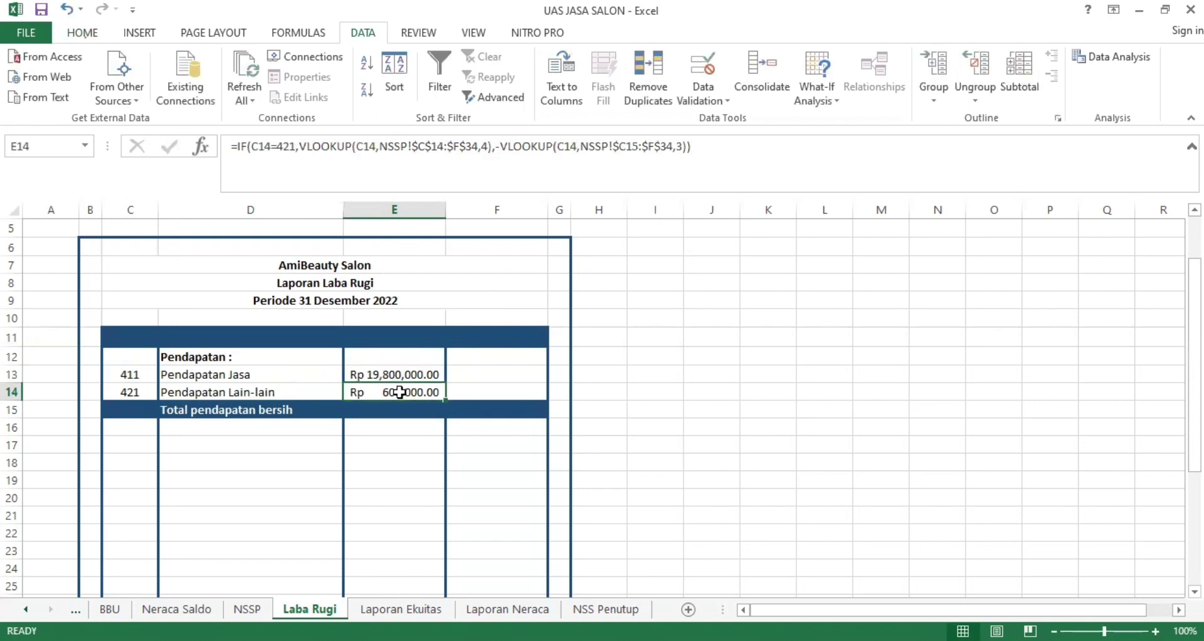
Total the revenue amounts E13:E14 in F15 of the Total pendapatan bersih row with a SUM formula.
left_click(463, 410)
type("=")
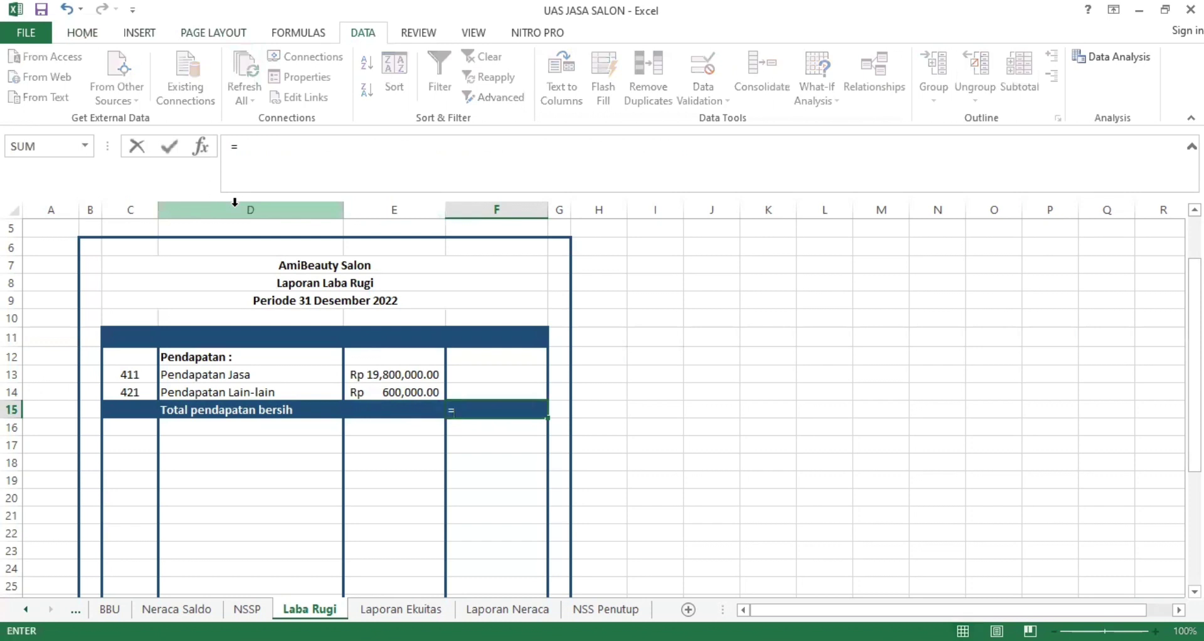
type("SUM(")
left_click_drag(395, 375, 407, 392)
key("Return")
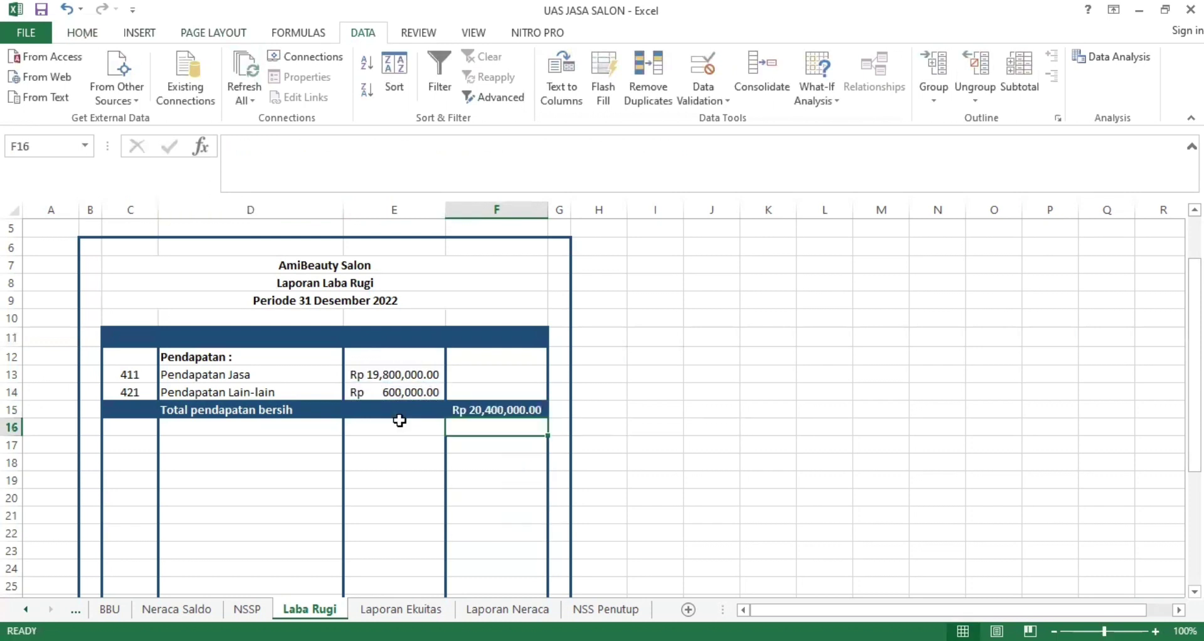
Make the Beban-beban section text and amounts in C16:F27 black.
scroll(399, 420, "down", 2)
left_click_drag(139, 352, 498, 552)
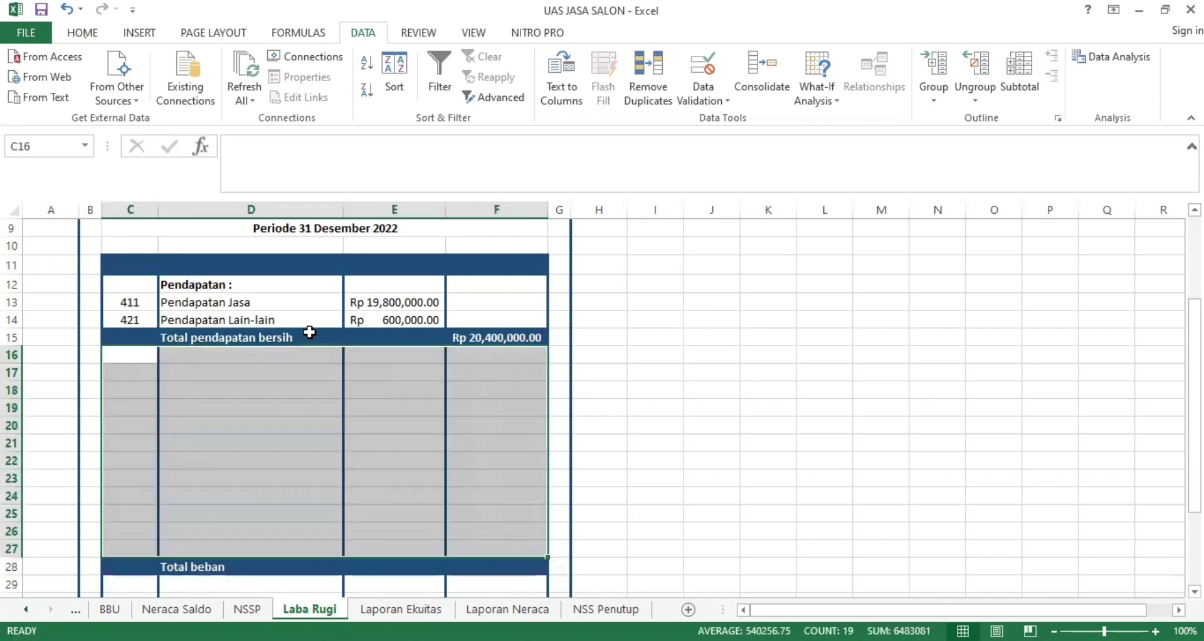
left_click(83, 32)
type("Beban-beban : 511\tBeban Iklan\tRp 1,600,000.00 512\tBeban Perlengkapan Salon\tRp - 513\tBeban Peny. Peralatan Salon\tRp 3,000,000.00 514\tBeban Peny. Gedung\tRp - 515\tBeban Utilitas\tRp 580,000.00 516\tBeban Gaji\tRp 1,300,000.00")
left_click(282, 354)
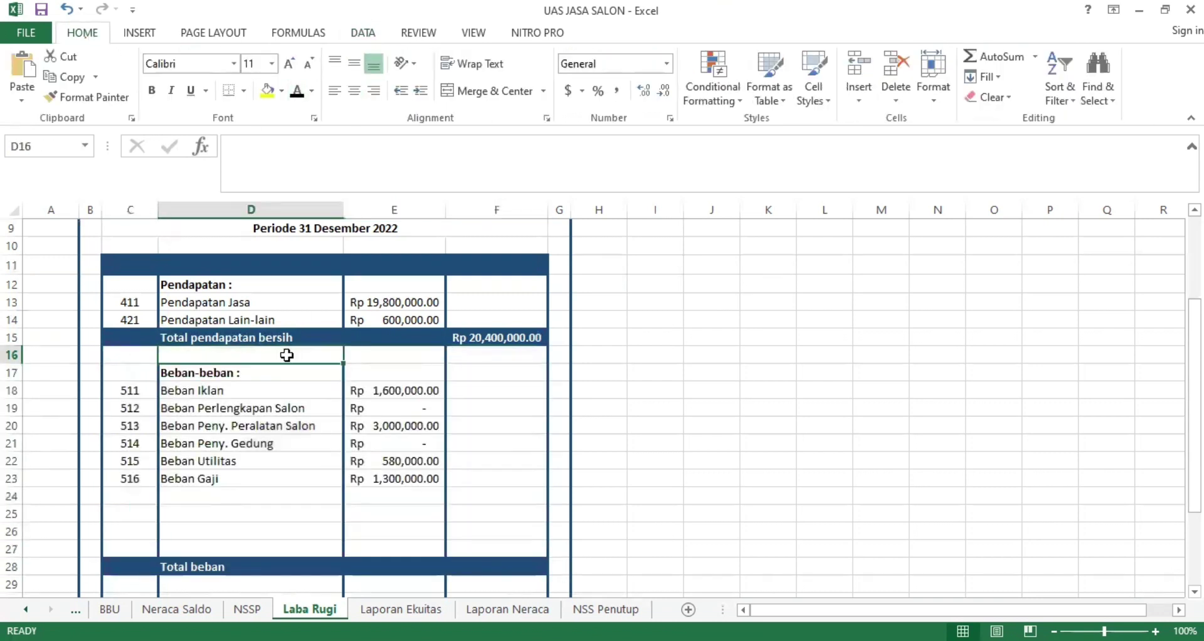
Set the data validation of expense code cell C18 to a List with the account codes as its source.
left_click(133, 388)
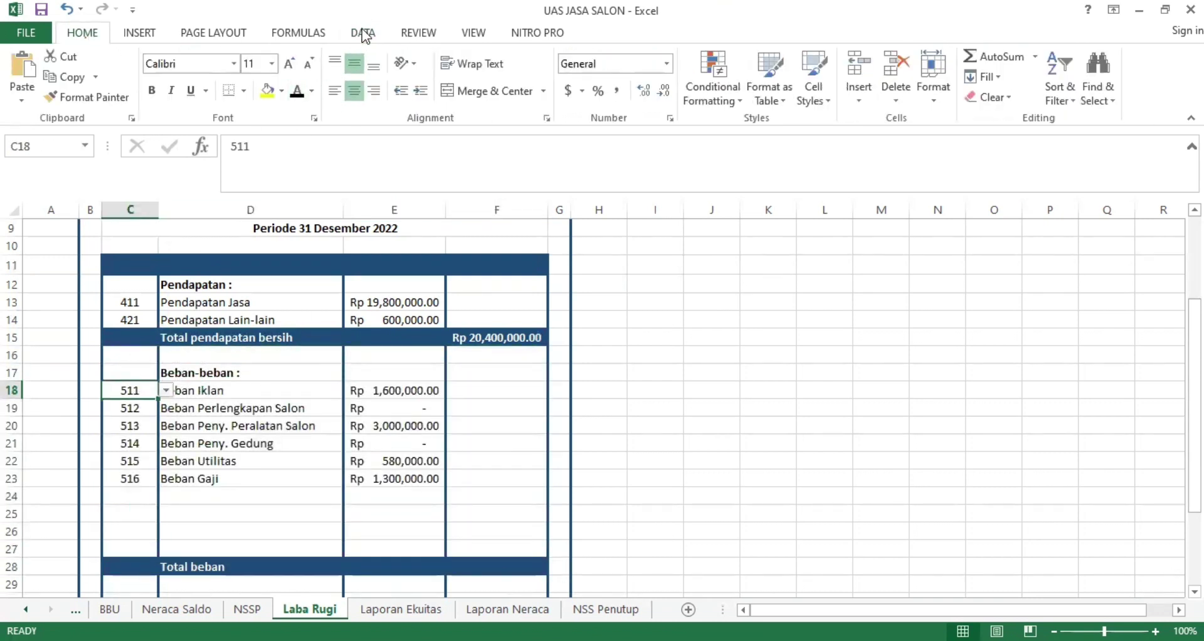
left_click(364, 32)
left_click(701, 67)
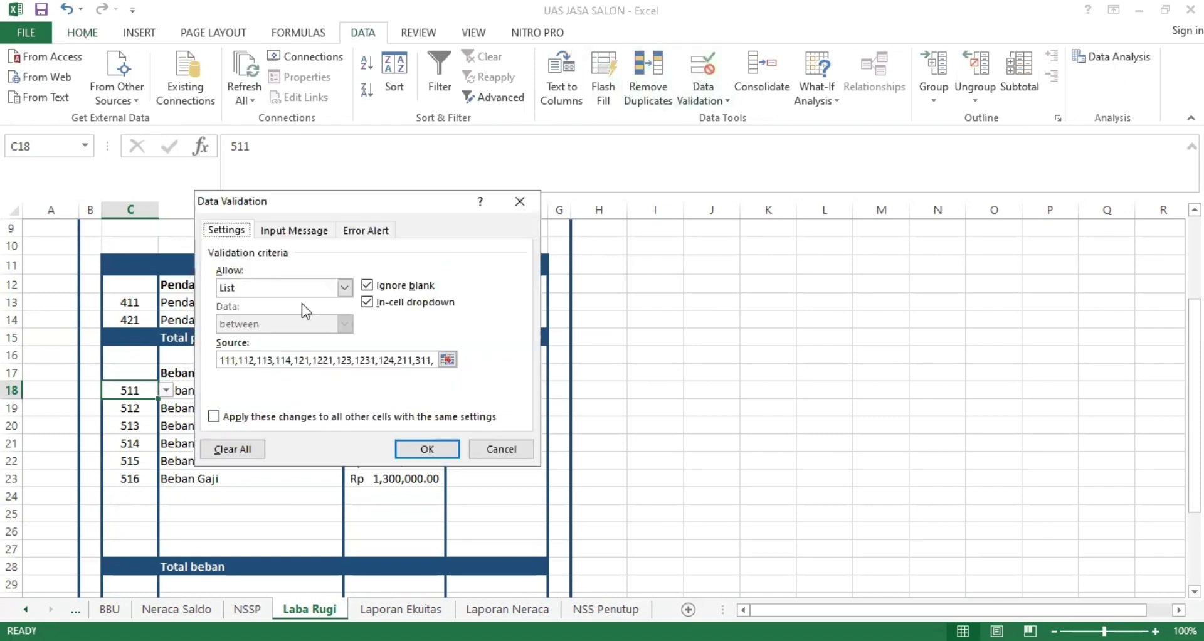
left_click(347, 290)
left_click(272, 340)
left_click_drag(220, 360, 376, 414)
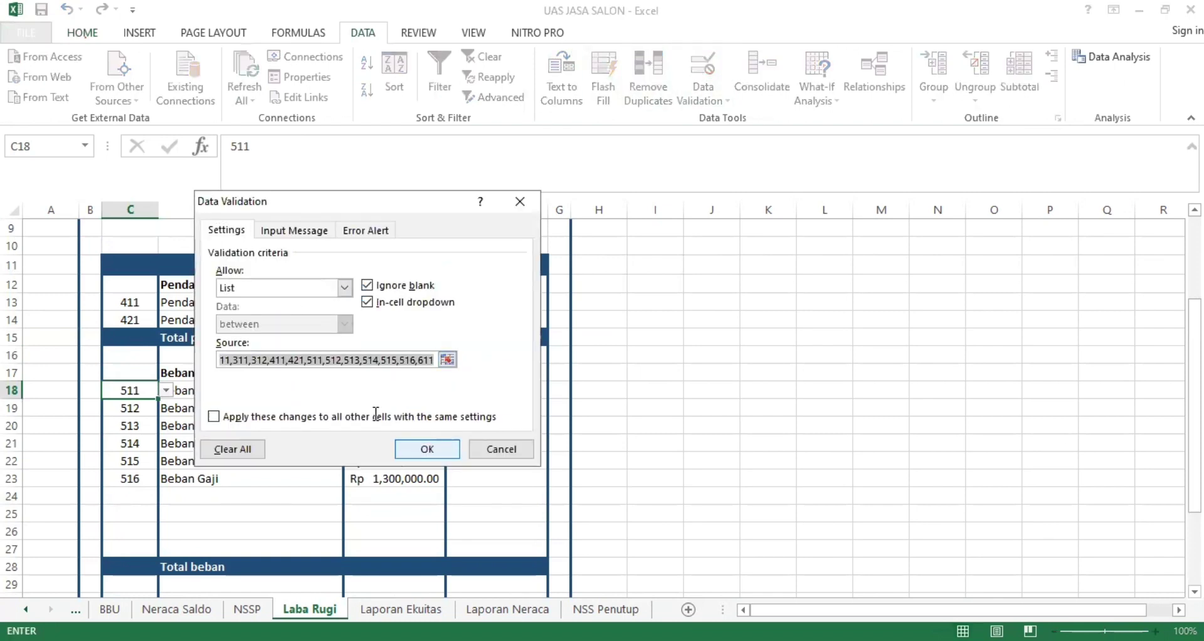
key("Return")
Choose account code 511 in C18 and 516 in C23 from the validation lists.
left_click(166, 390)
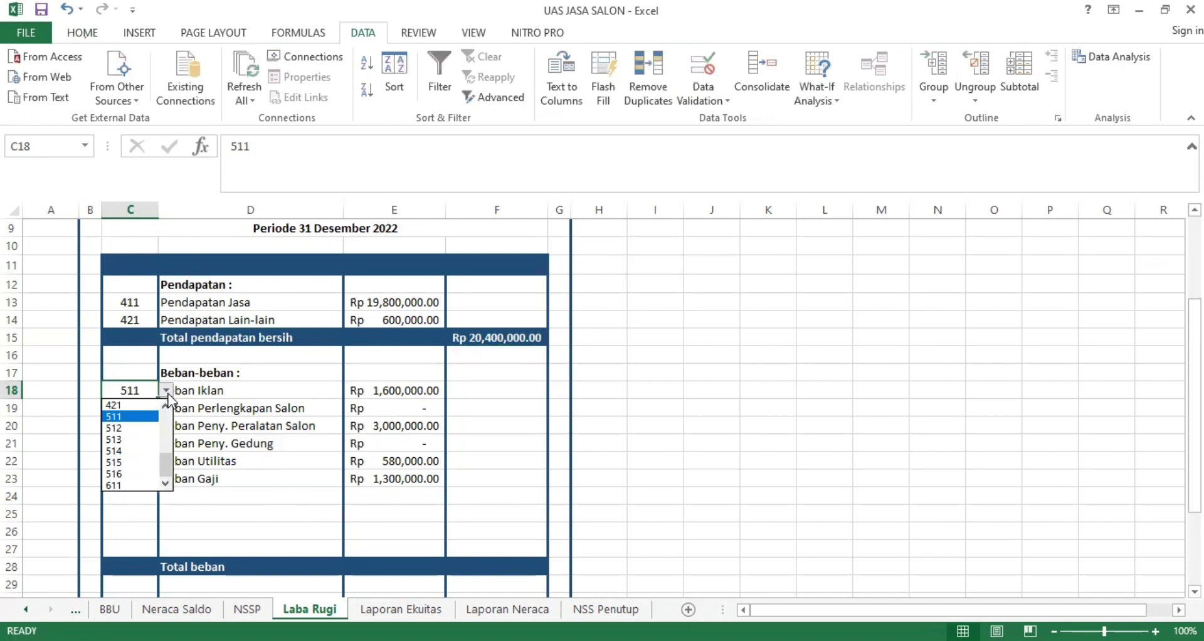
left_click(137, 414)
left_click(135, 479)
left_click(166, 479)
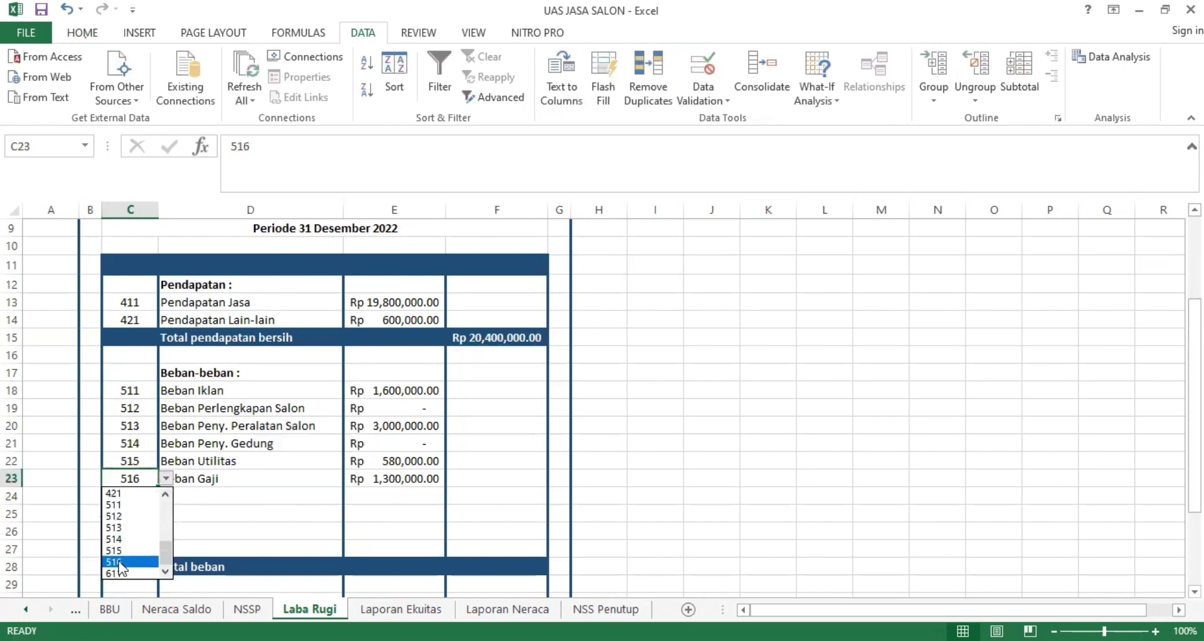
left_click(295, 516)
Review the account-name lookup formula in D18 and the expense names it covers down to D23.
left_click(234, 393)
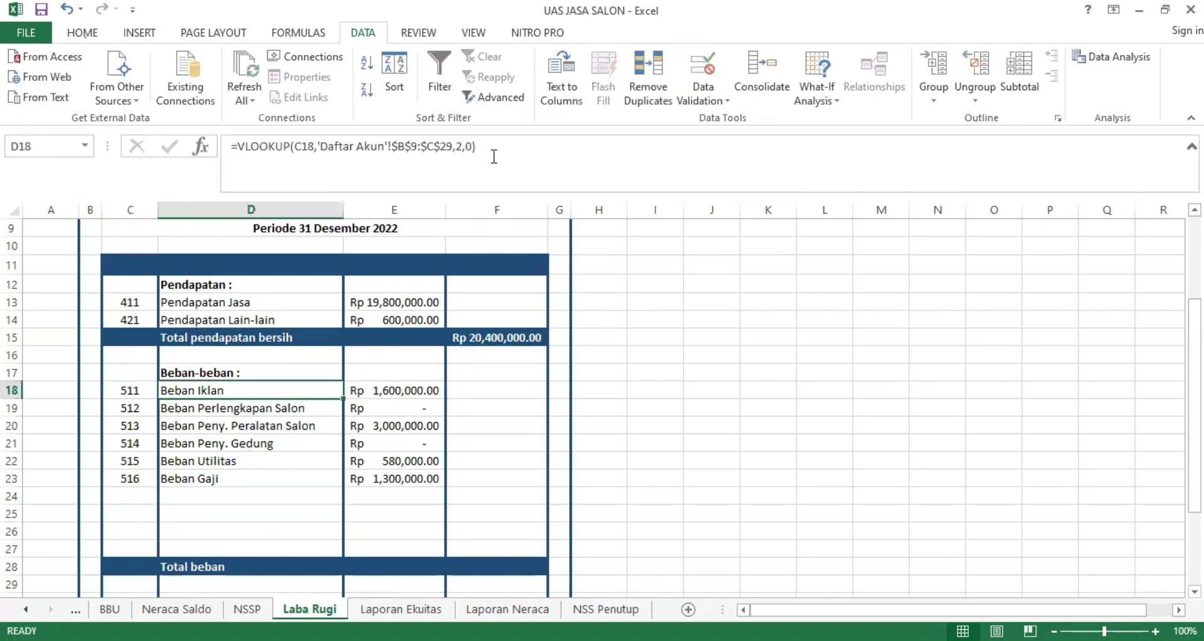
left_click_drag(495, 157, 230, 173)
key("Return")
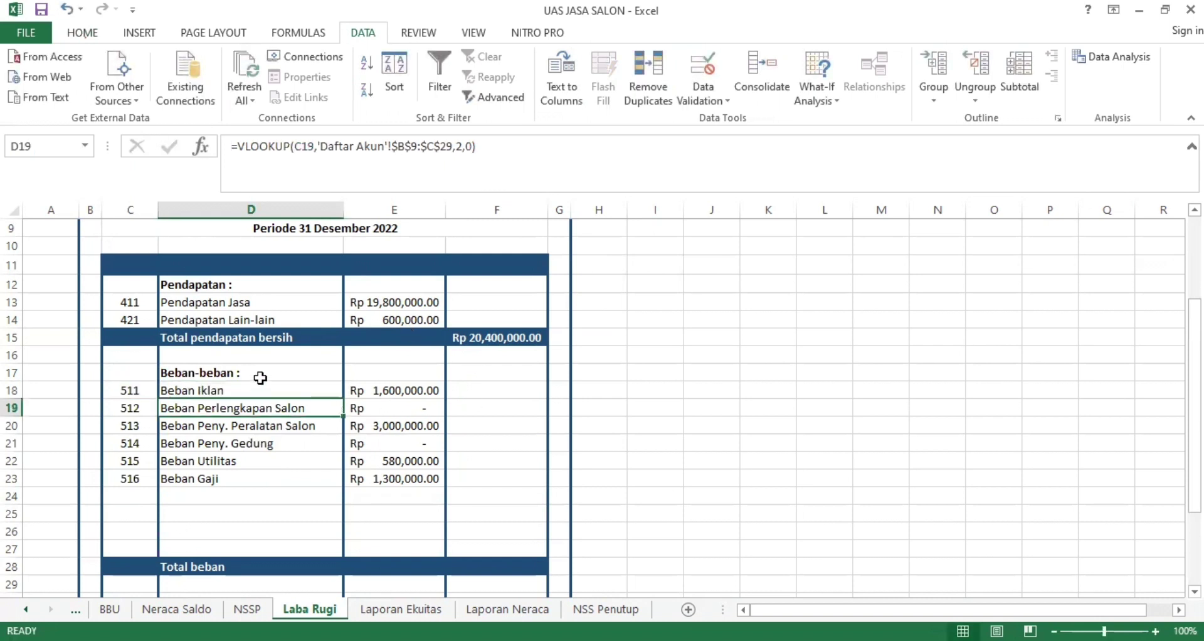
left_click_drag(258, 388, 253, 474)
left_click(211, 552)
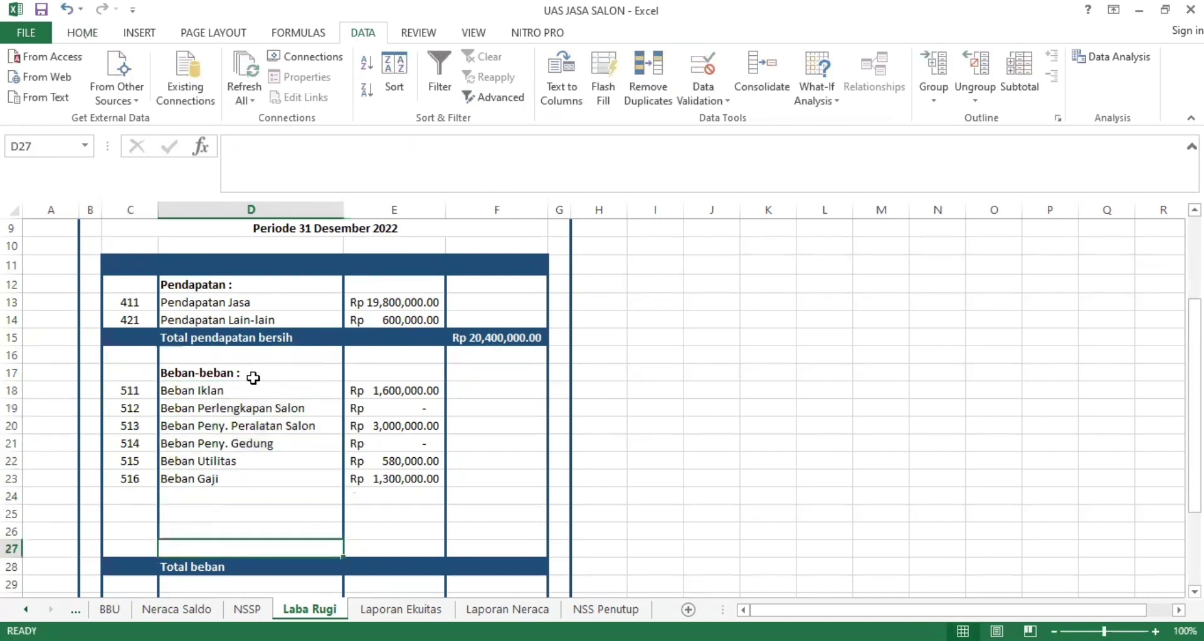
Review the expense amount lookup formula in E18 that reads the NSSP sheet, and the amounts down to E23.
left_click(381, 391)
left_click(467, 146)
key("shift+Home")
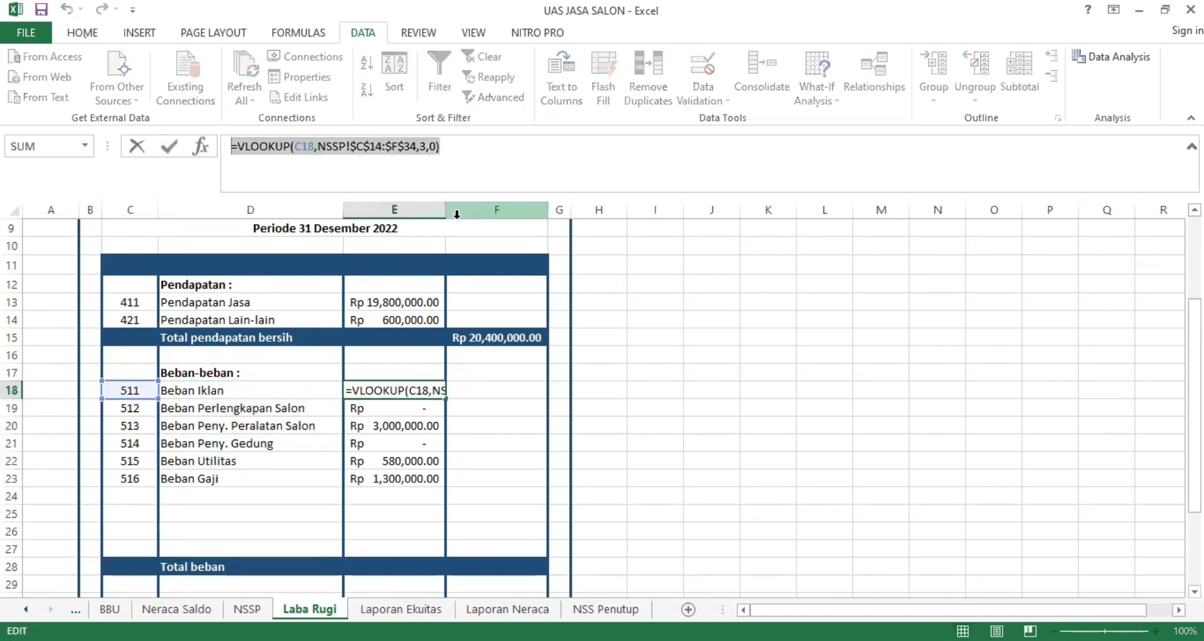
key("Return")
left_click_drag(437, 392, 428, 479)
left_click(471, 461)
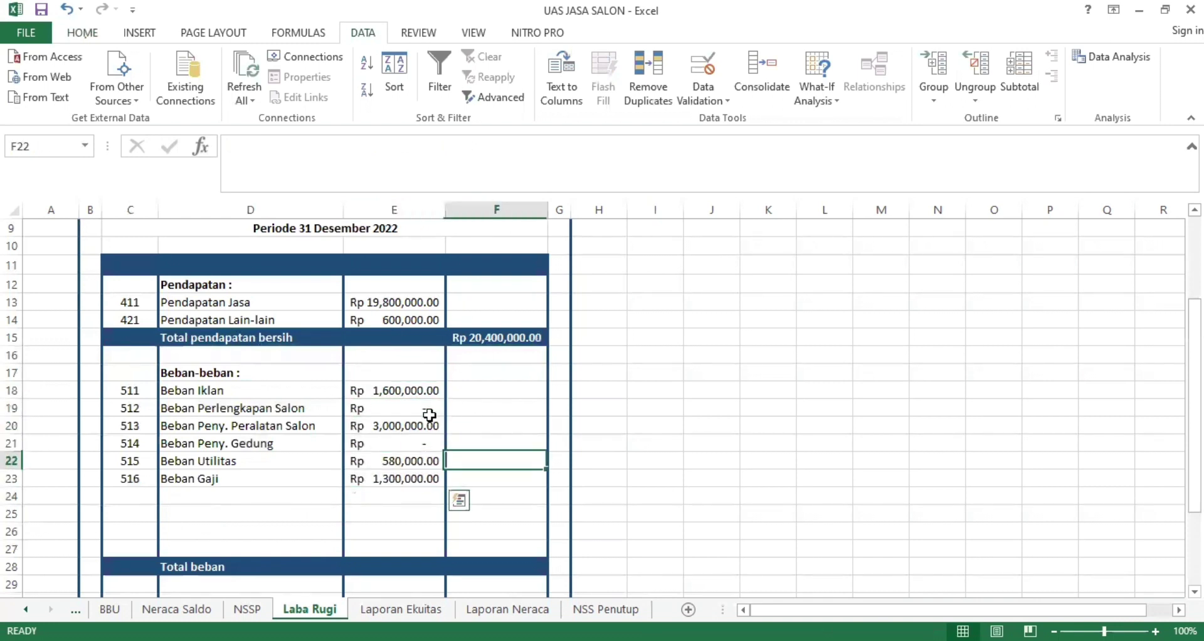
Total the expense amounts E18:E23 in F28 of the Total beban row with a SUM formula.
left_click(472, 564)
type("=S")
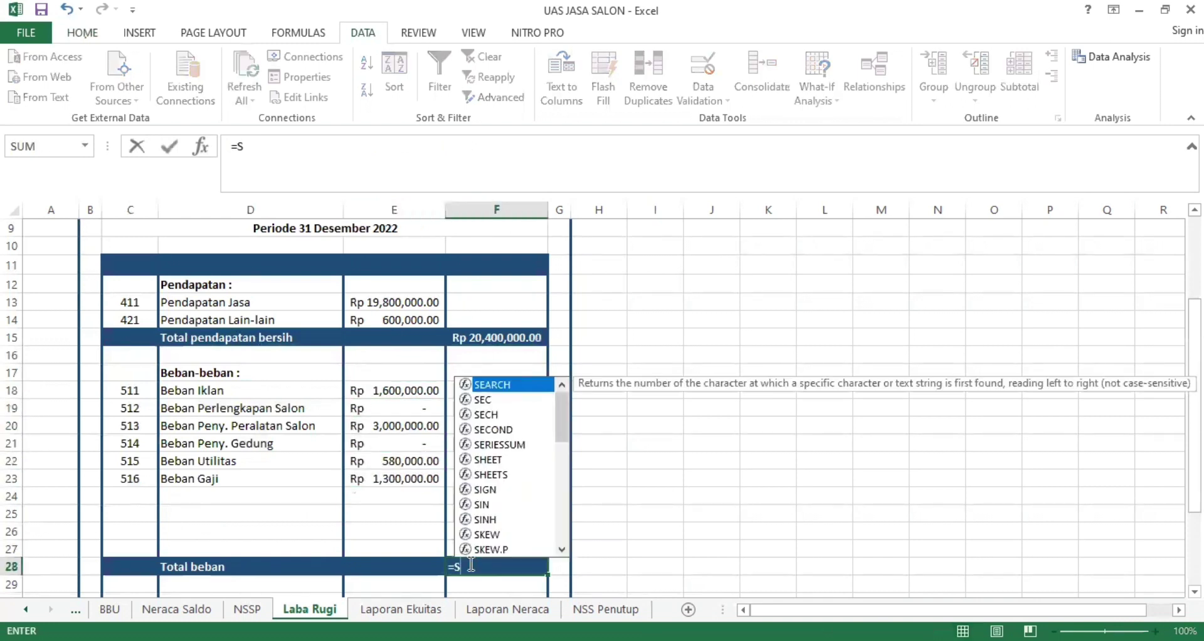
type("UM(")
left_click_drag(409, 390, 409, 478)
key("Return")
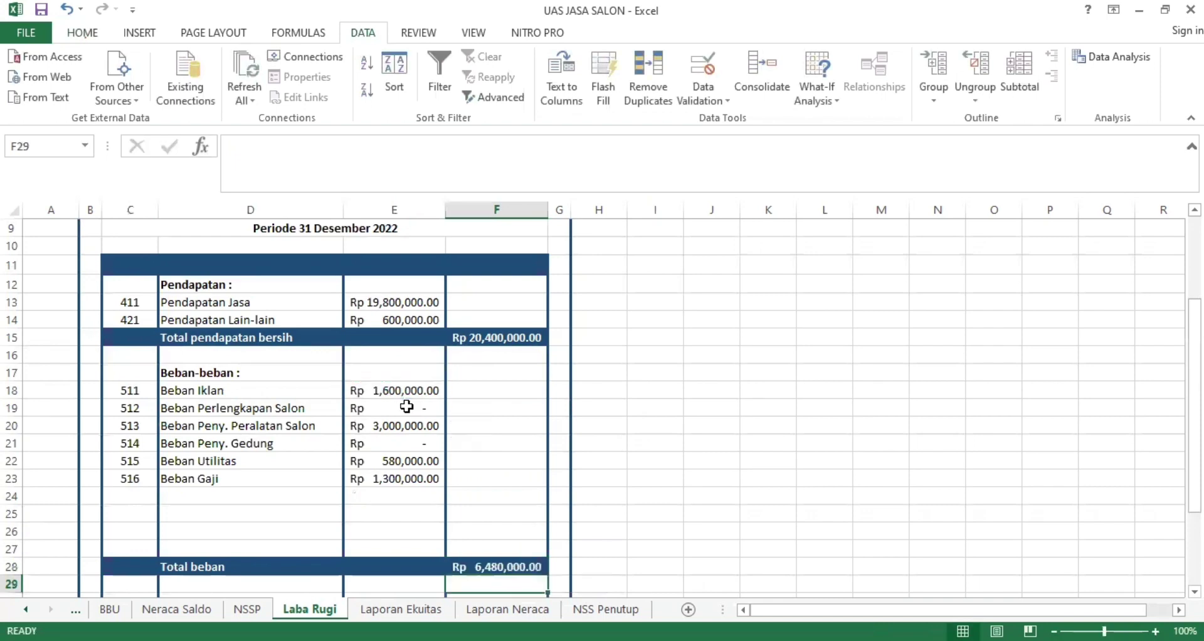
Calculate Laba Bersih in F34 as total net revenue F15 minus total expenses F28.
scroll(966, 419, "down", 2)
left_click(227, 543)
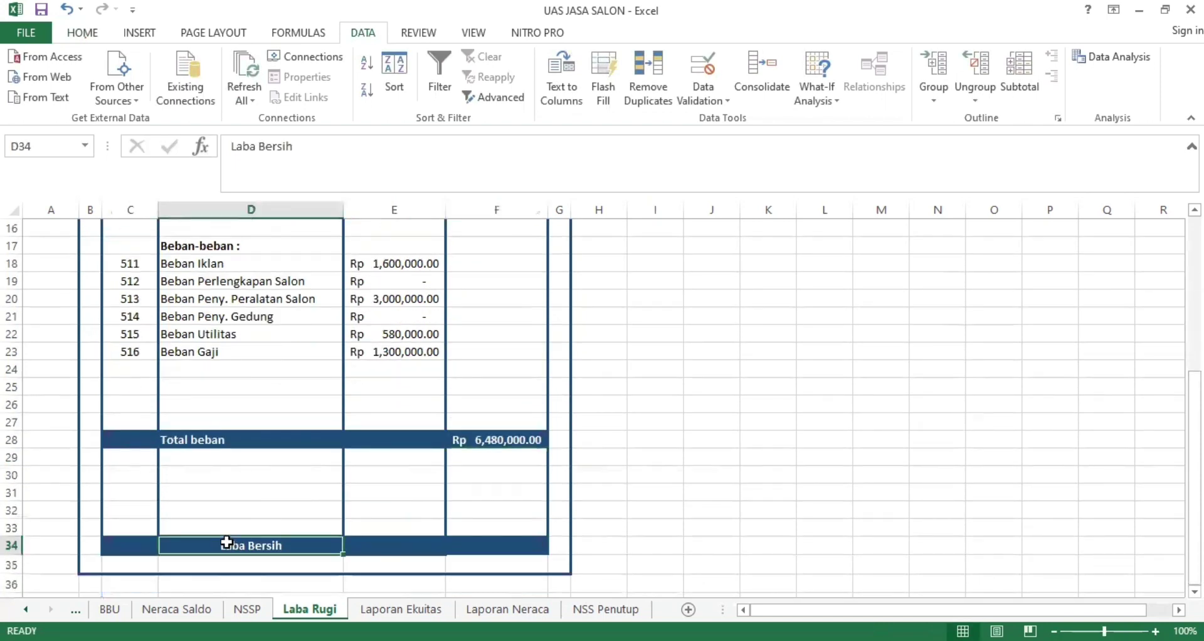
left_click(484, 551)
type("=")
scroll(500, 302, "up", 2)
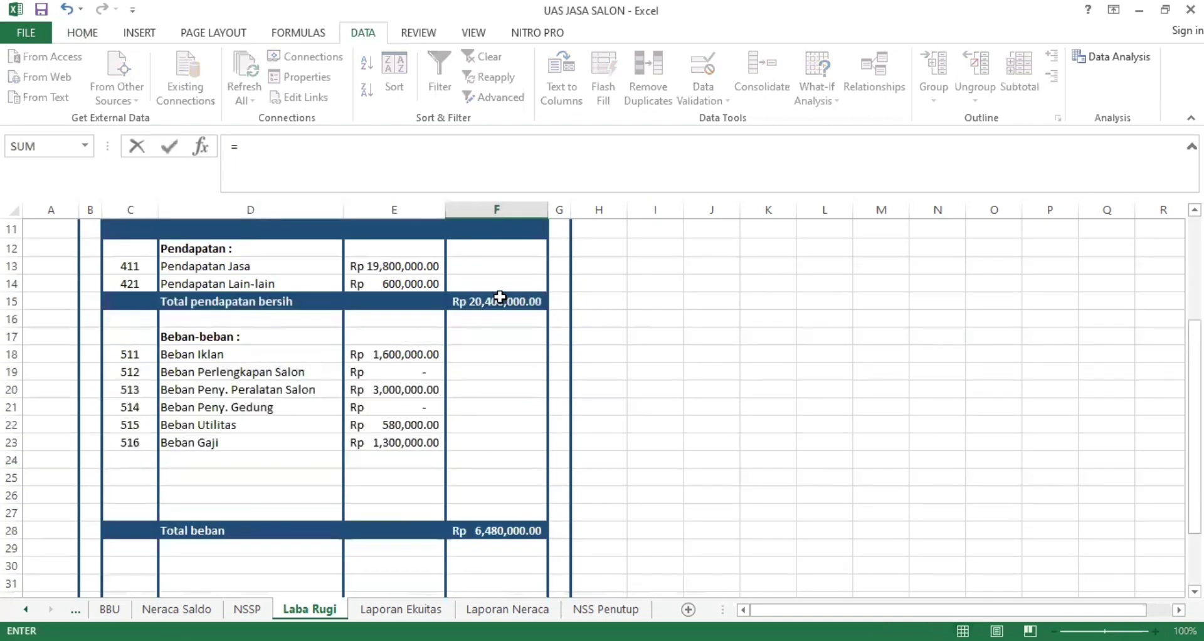
left_click(500, 302)
type("-")
left_click(479, 531)
key("Return")
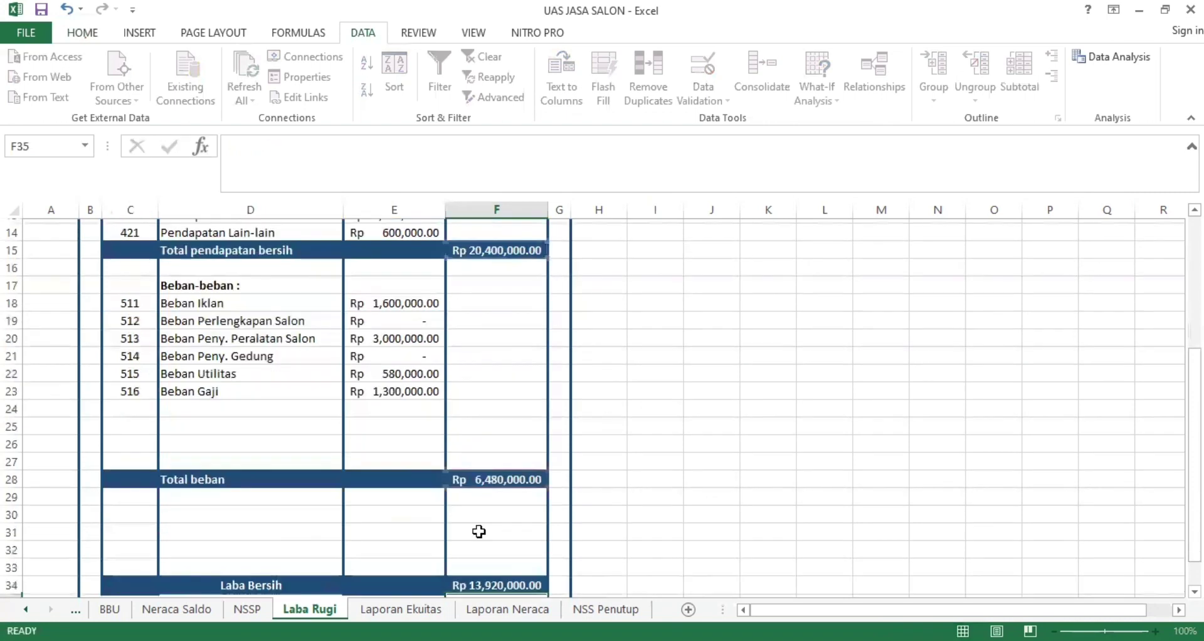
scroll(994, 348, "up", 10)
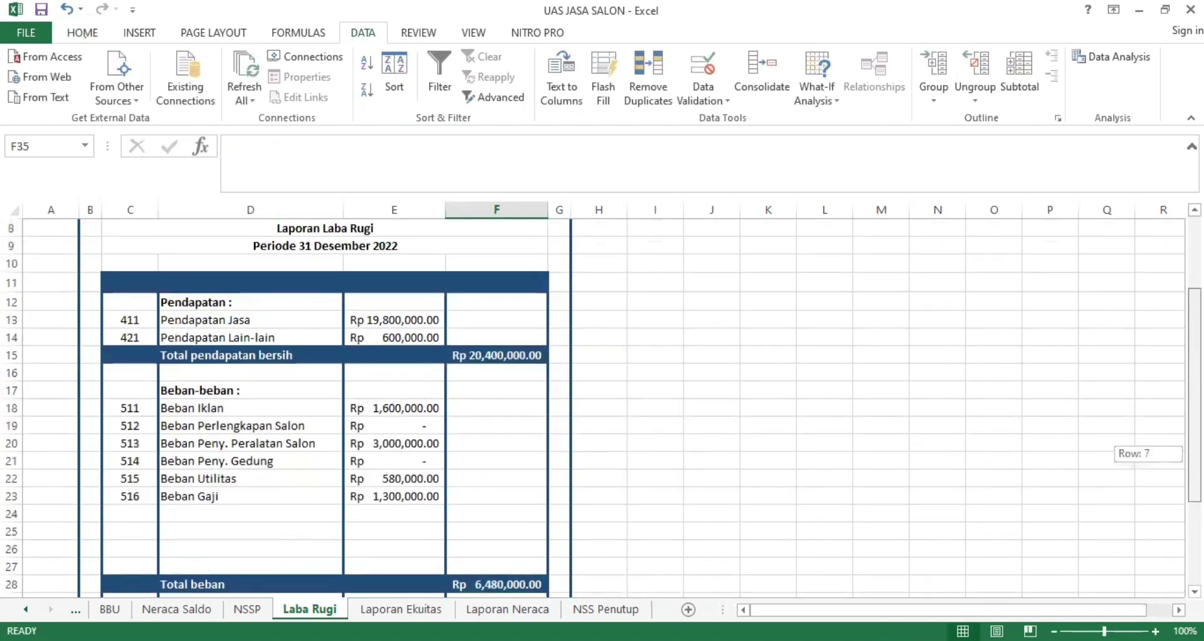
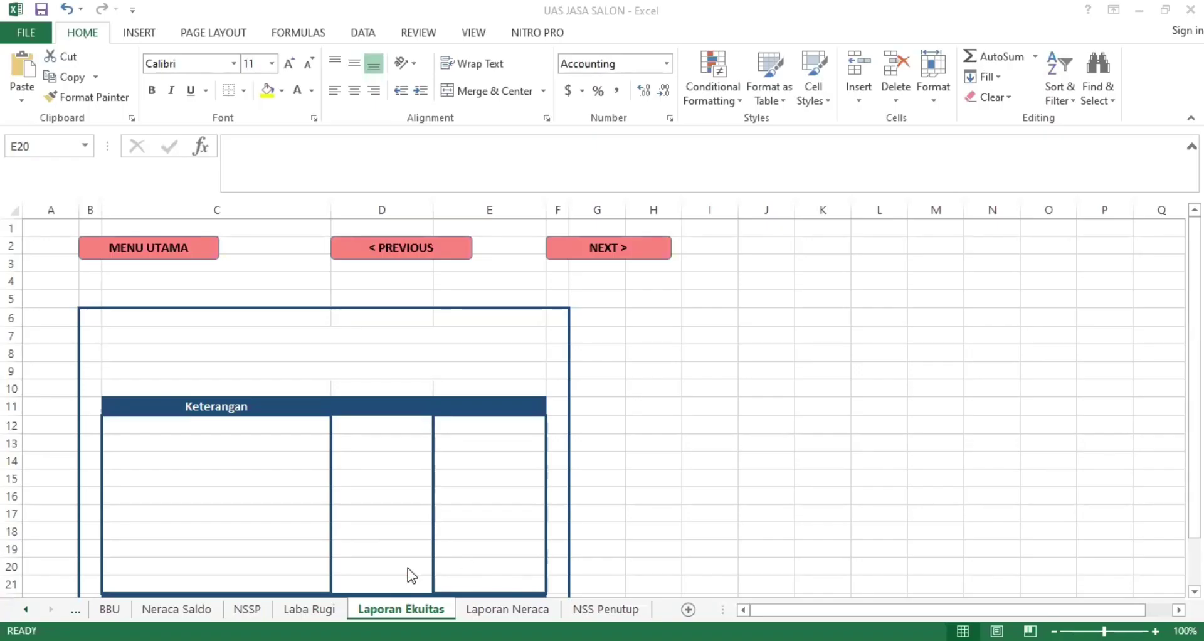
Make the three heading lines in rows 7 to 9 of the Laporan Ekuitas sheet black and review the period formula.
left_click_drag(209, 333, 209, 360)
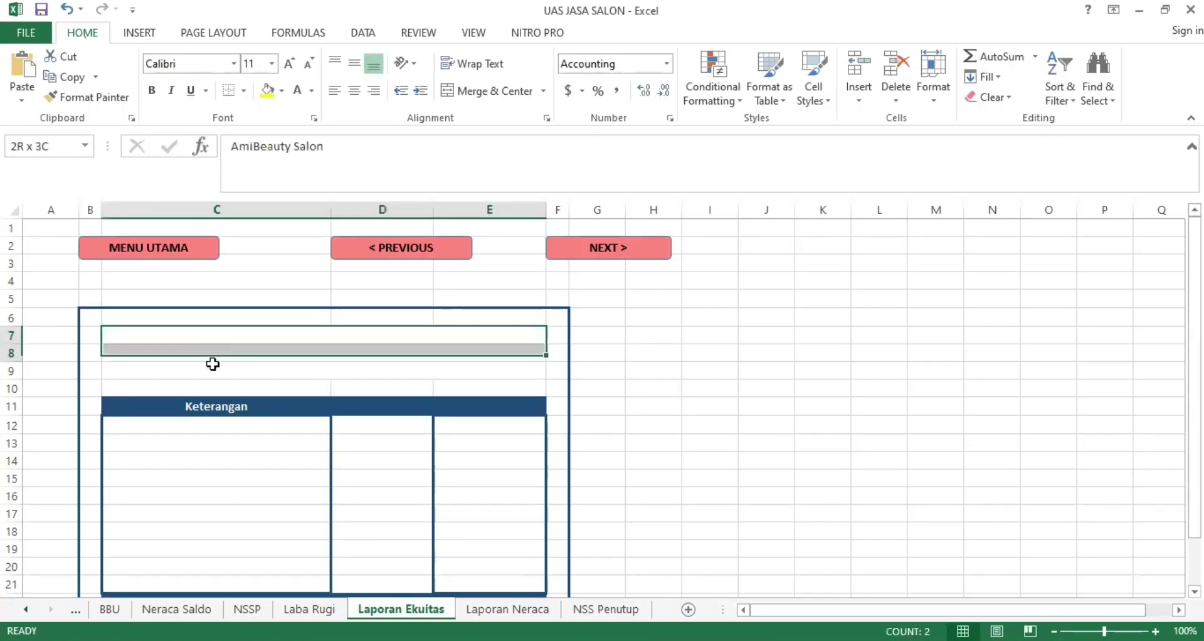
left_click(313, 94)
left_click(301, 112)
left_click(261, 371)
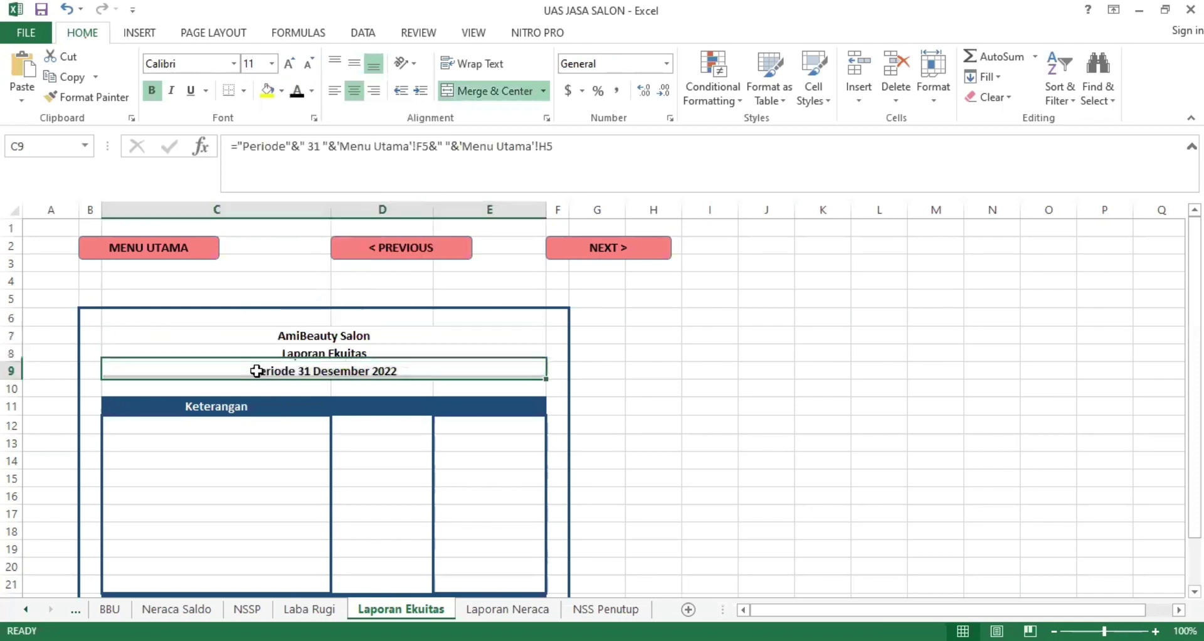
left_click(264, 147)
left_click_drag(554, 147, 232, 148)
key("Return")
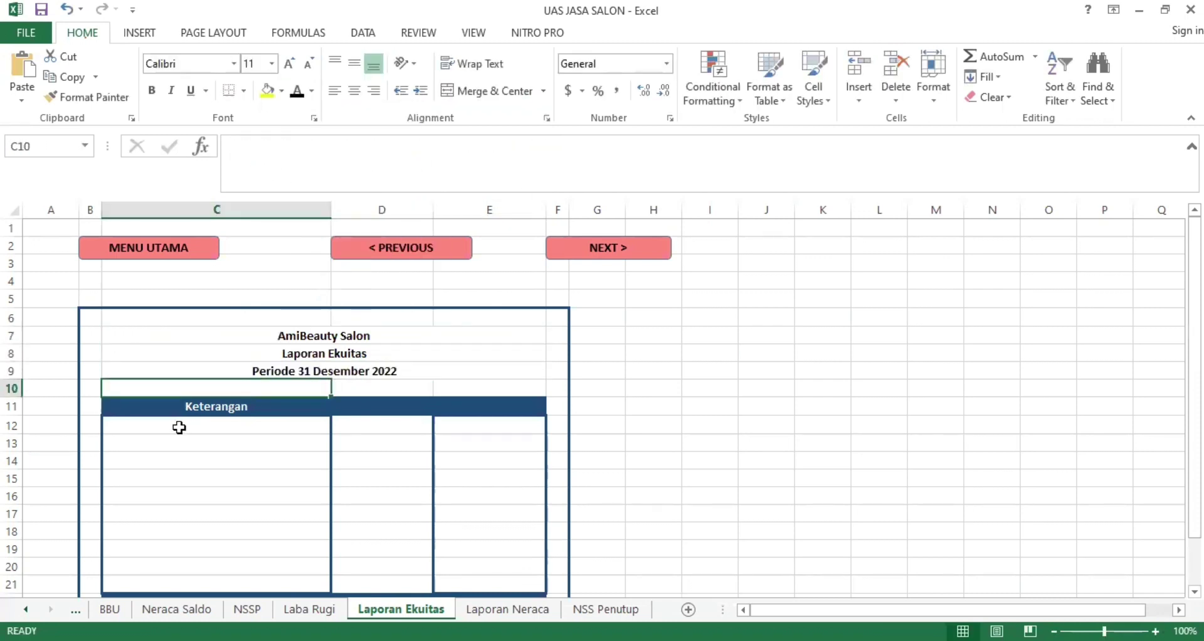
Make the Keterangan labels in C12:C21 of the Laporan Ekuitas sheet black.
left_click_drag(180, 425, 188, 581)
left_click(298, 94)
left_click(244, 479)
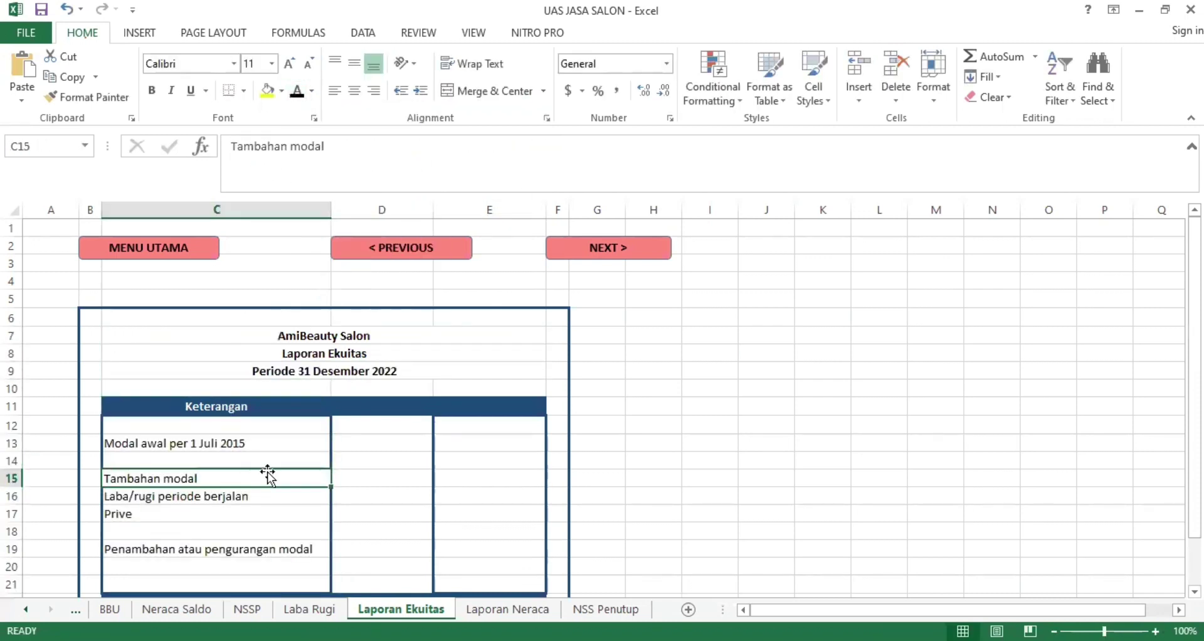
Copy the account 311 credit balance from F25 of Neraca Saldo and paste it as a link into E13 of Laporan Ekuitas for the opening capital.
key("Up")
key("Up")
key("Right")
key("Right")
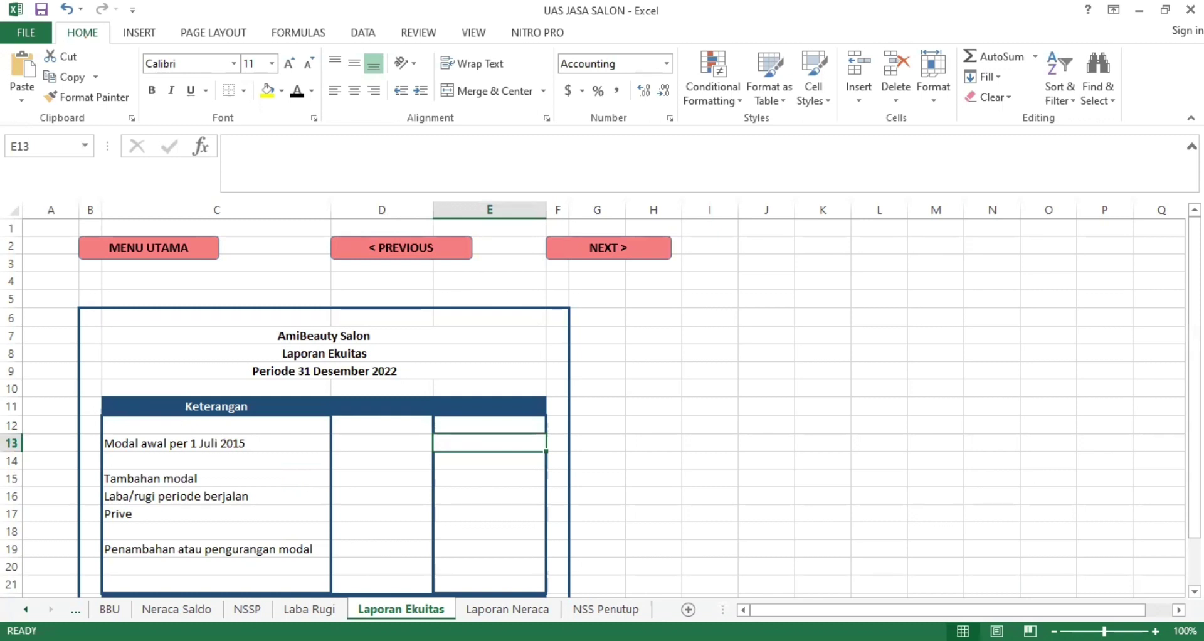
key("alt+Tab")
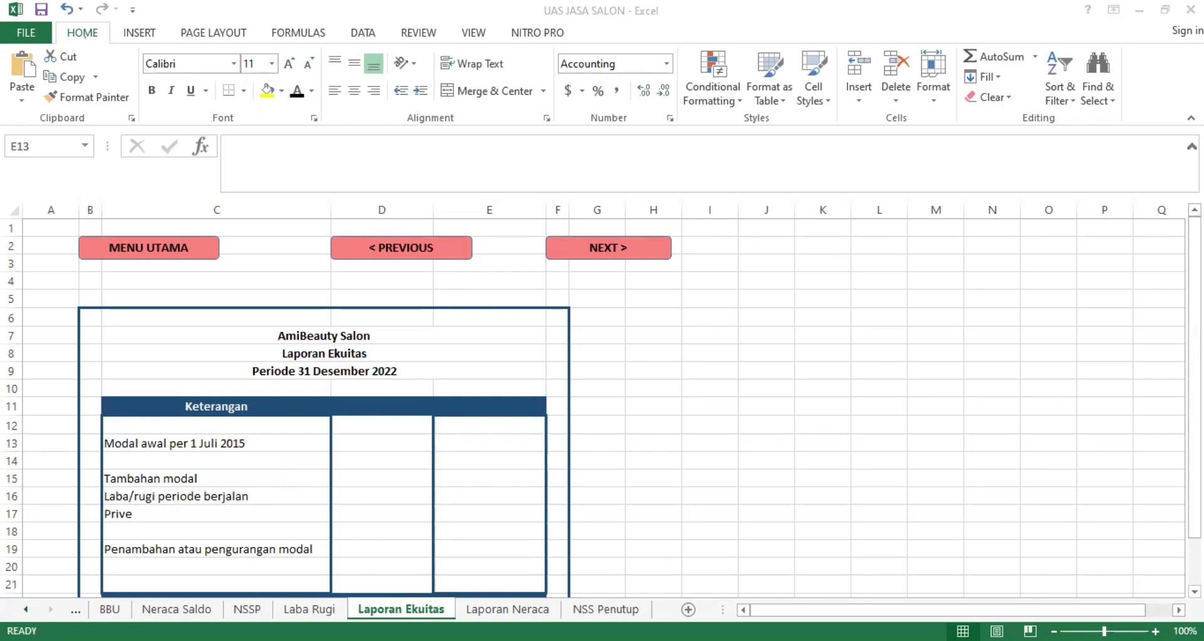
key("alt+Tab")
left_click(177, 609)
left_click(466, 511)
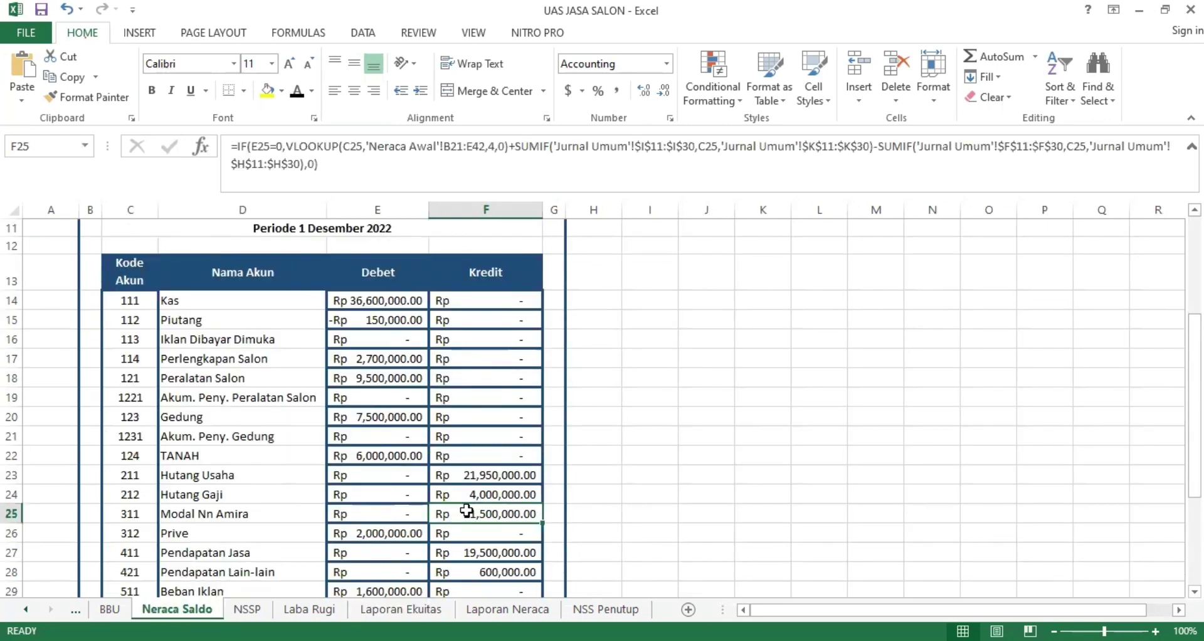
key("ctrl+c")
left_click(439, 610)
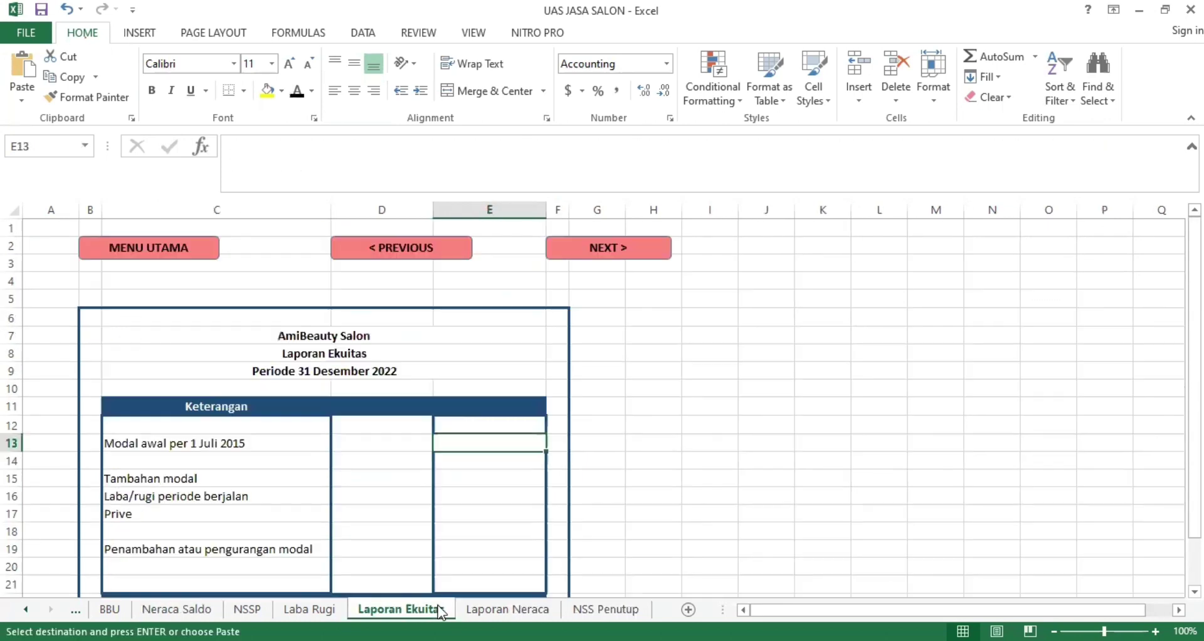
right_click(452, 448)
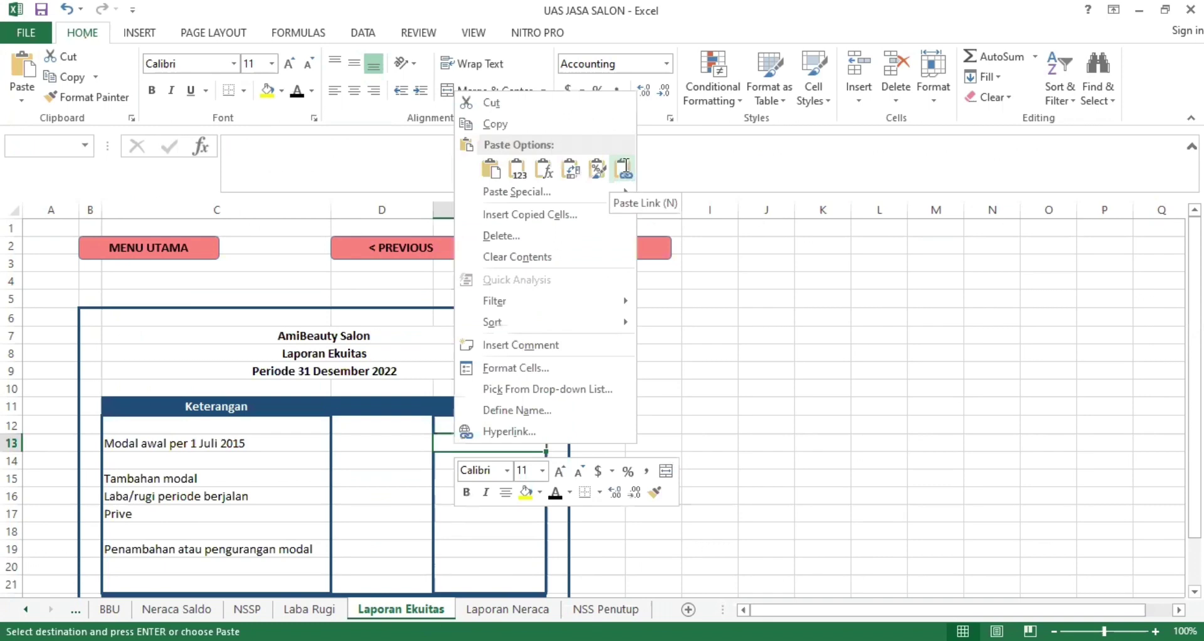
left_click(626, 167)
key("Down")
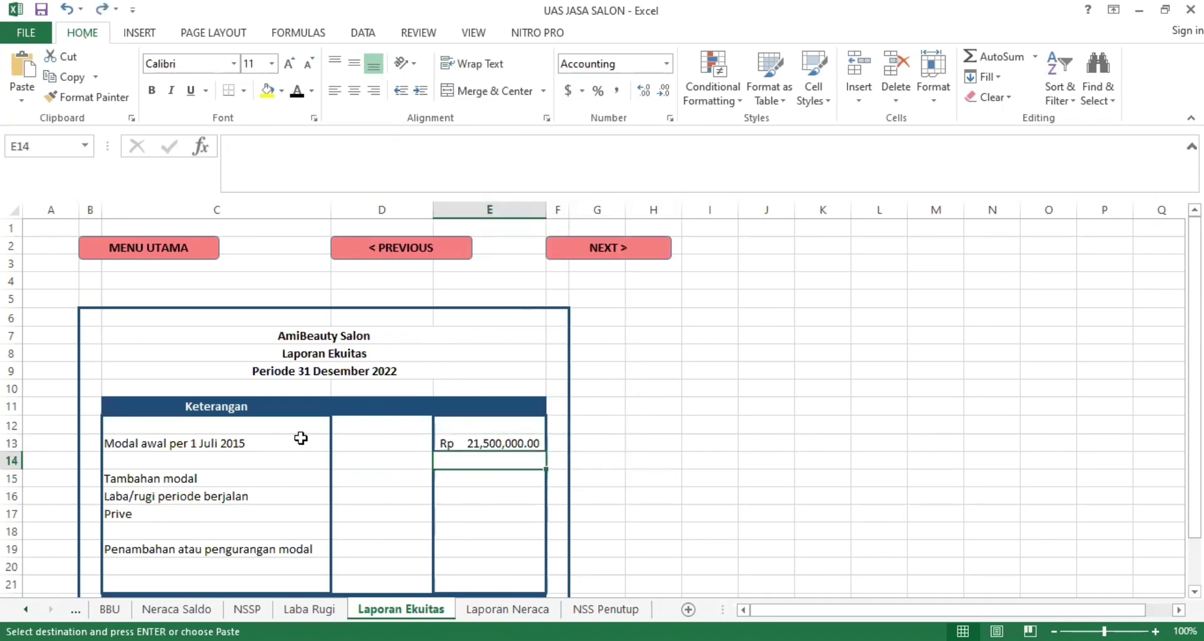
Copy Laba Bersih from F34 of Laba Rugi and paste it as a link into D16 of Laporan Ekuitas for Laba/rugi periode berjalan.
left_click(309, 609)
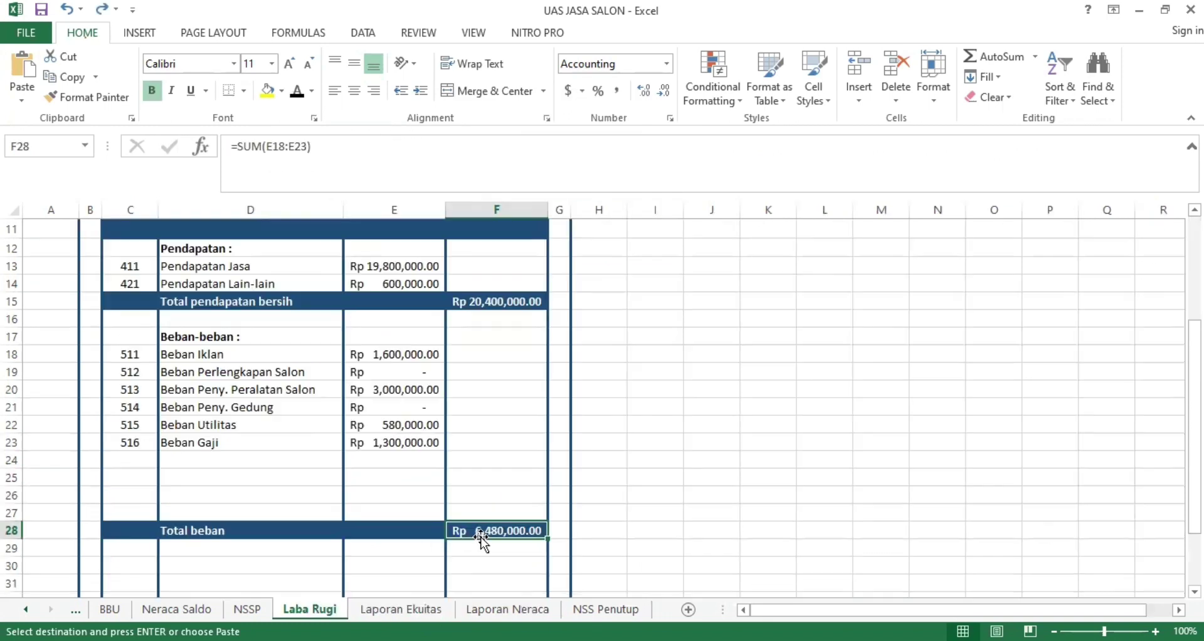
scroll(484, 543, "down", 2)
left_click(484, 543)
key("ctrl+c")
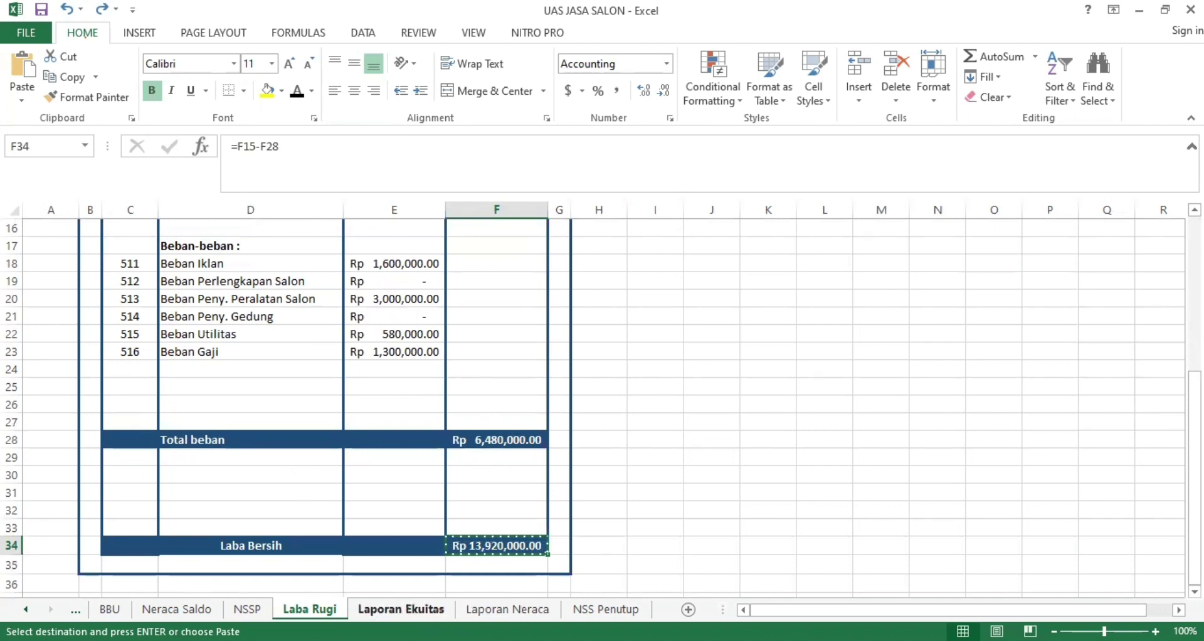
left_click(401, 609)
left_click(432, 503)
key("shift+F10")
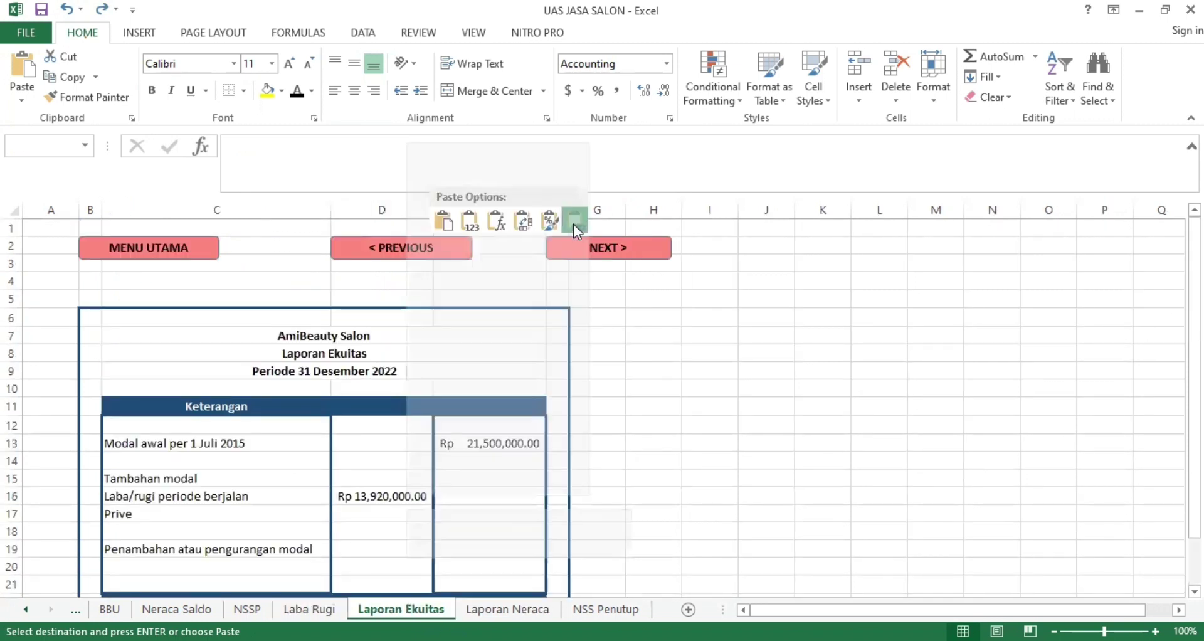
left_click(573, 224)
key("F2")
key("Return")
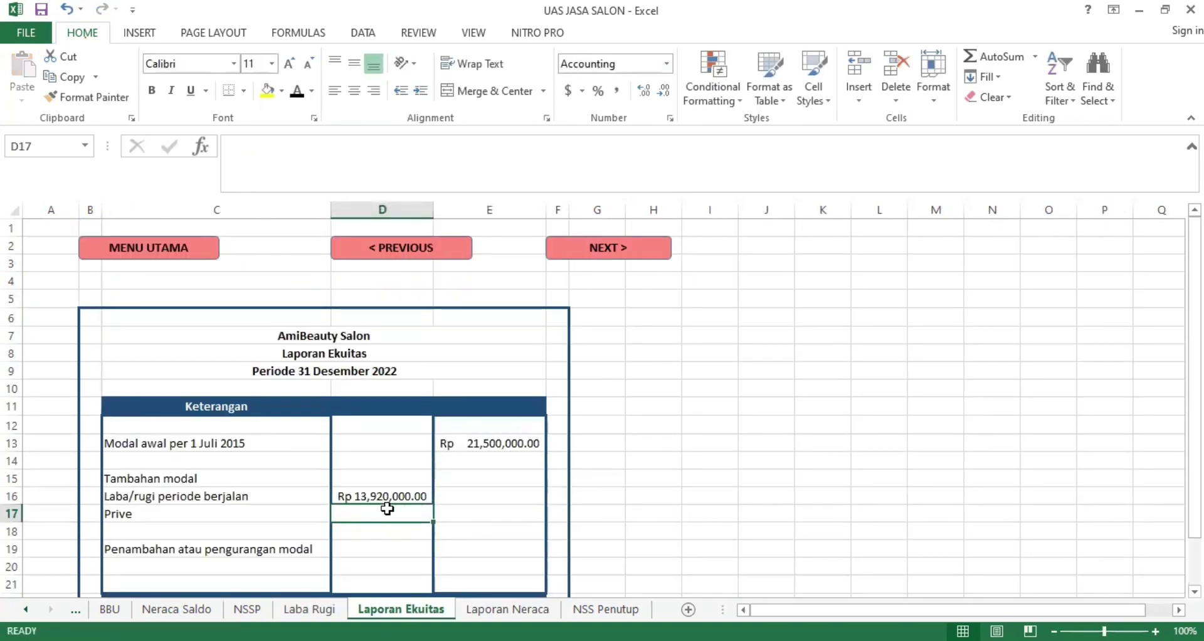
Link D17 of Laporan Ekuitas to the Prive debit balance in NSSP as a negative amount with =-NSSP!$E$26.
left_click(247, 609)
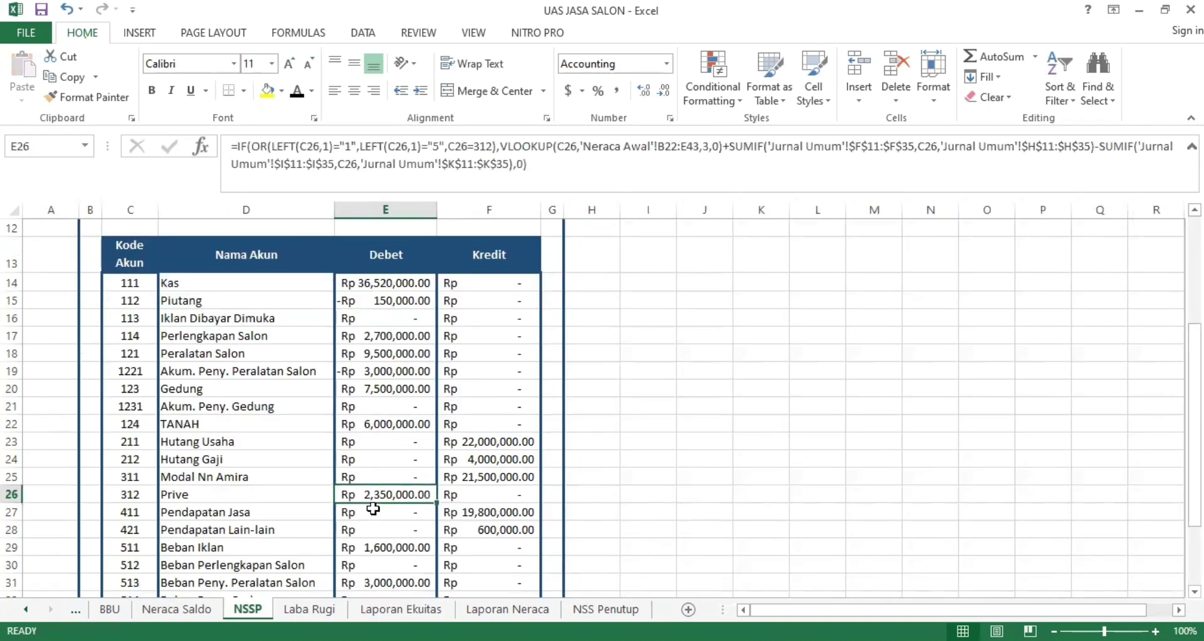
key("ctrl+c")
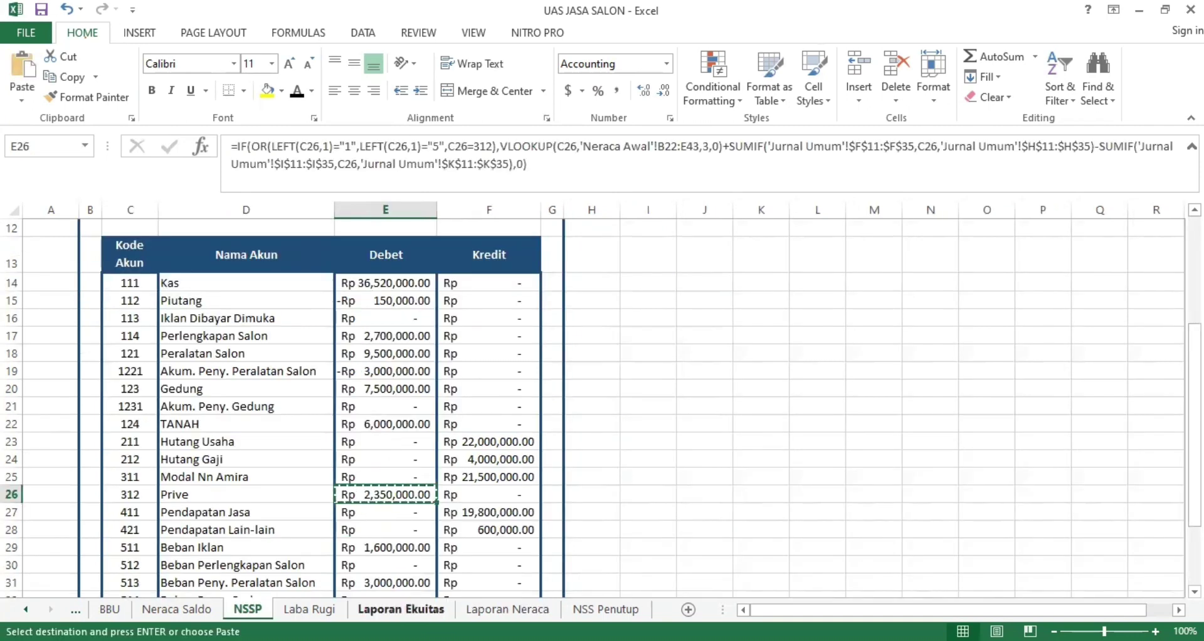
left_click(401, 609)
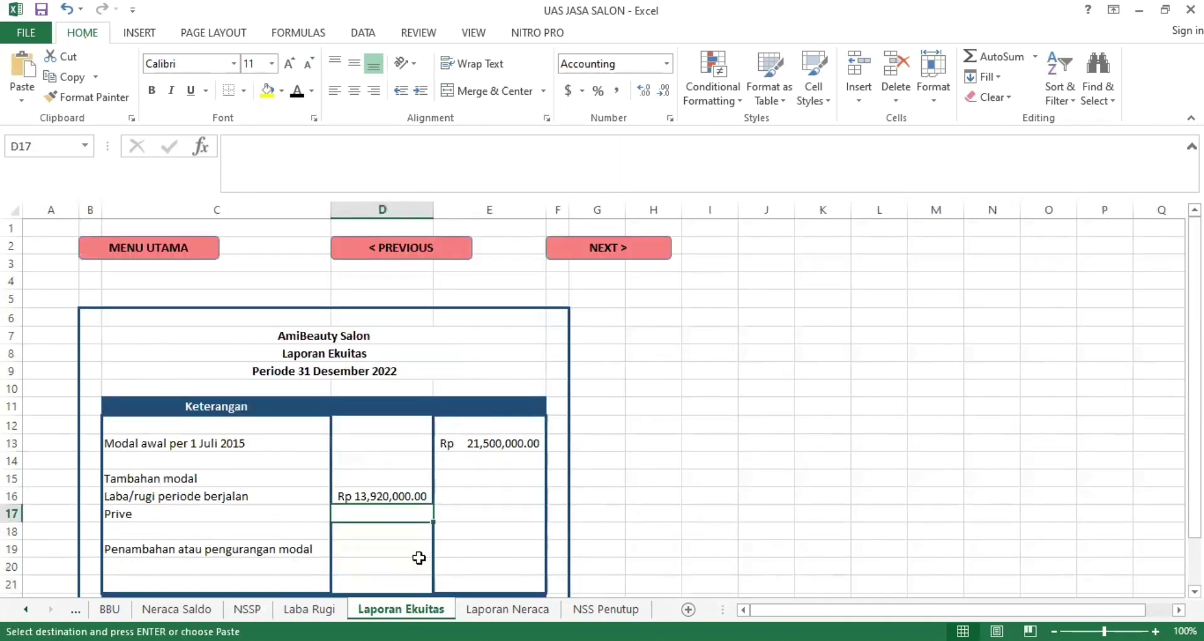
left_click(360, 502)
left_click(361, 513)
right_click(360, 514)
key("n")
left_click(241, 149)
type("-NSSP!$E$26")
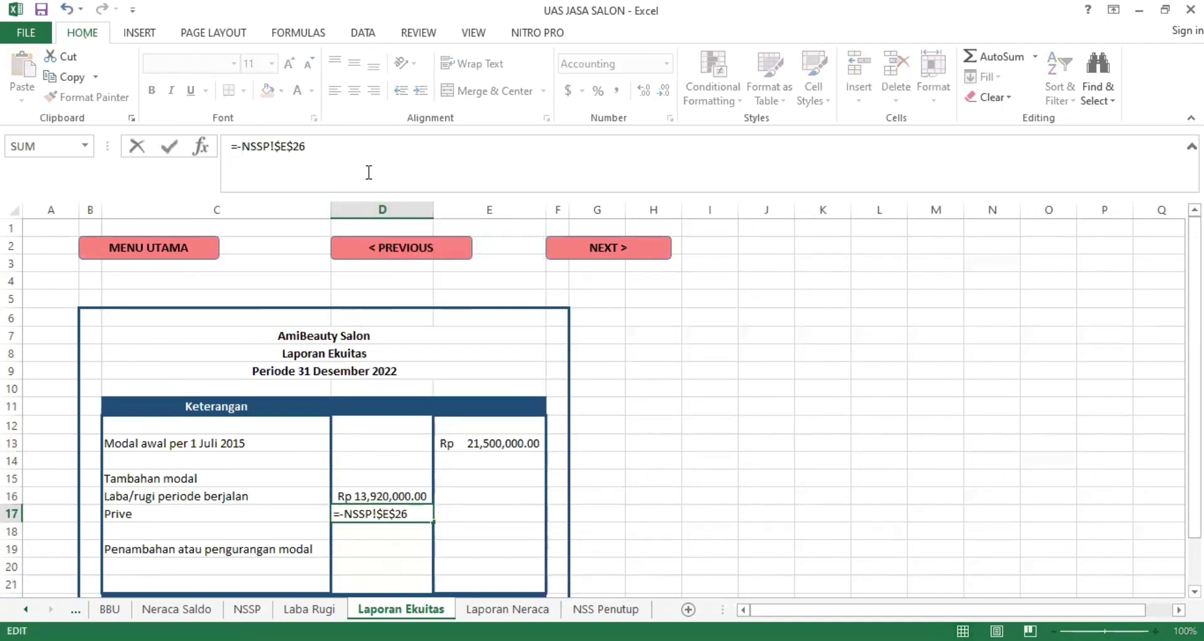
key("Return")
Sum D16:D17 in E19 for Penambahan atau pengurangan modal.
left_click(455, 545)
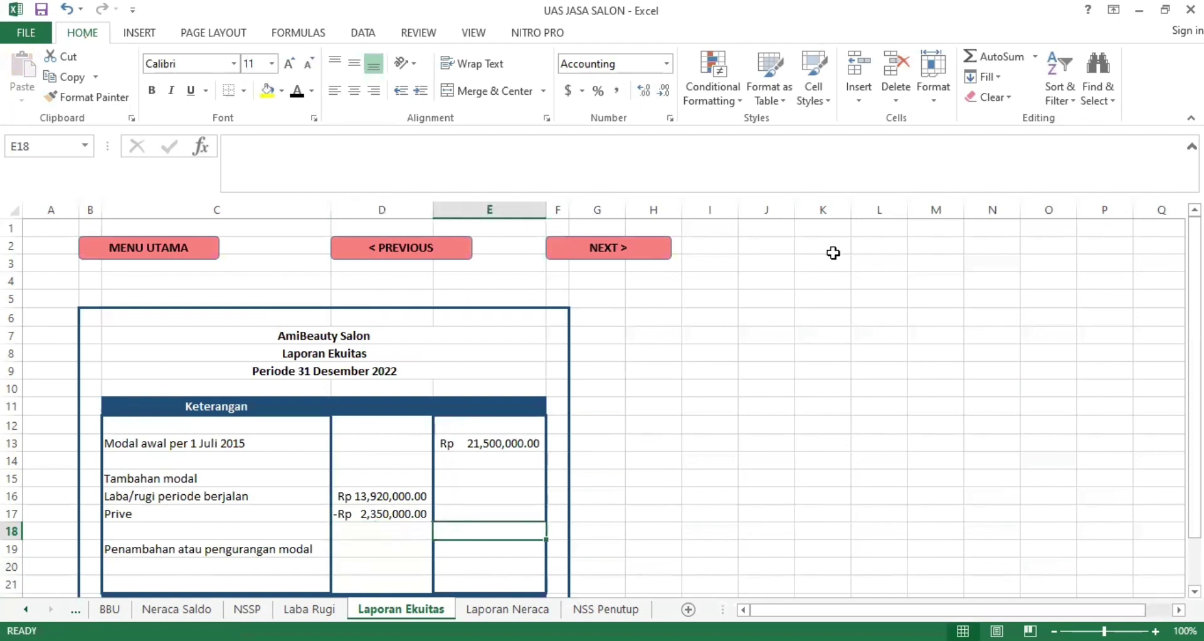
left_click(997, 56)
left_click_drag(380, 497, 380, 514)
key("Return")
scroll(429, 505, "down", 1)
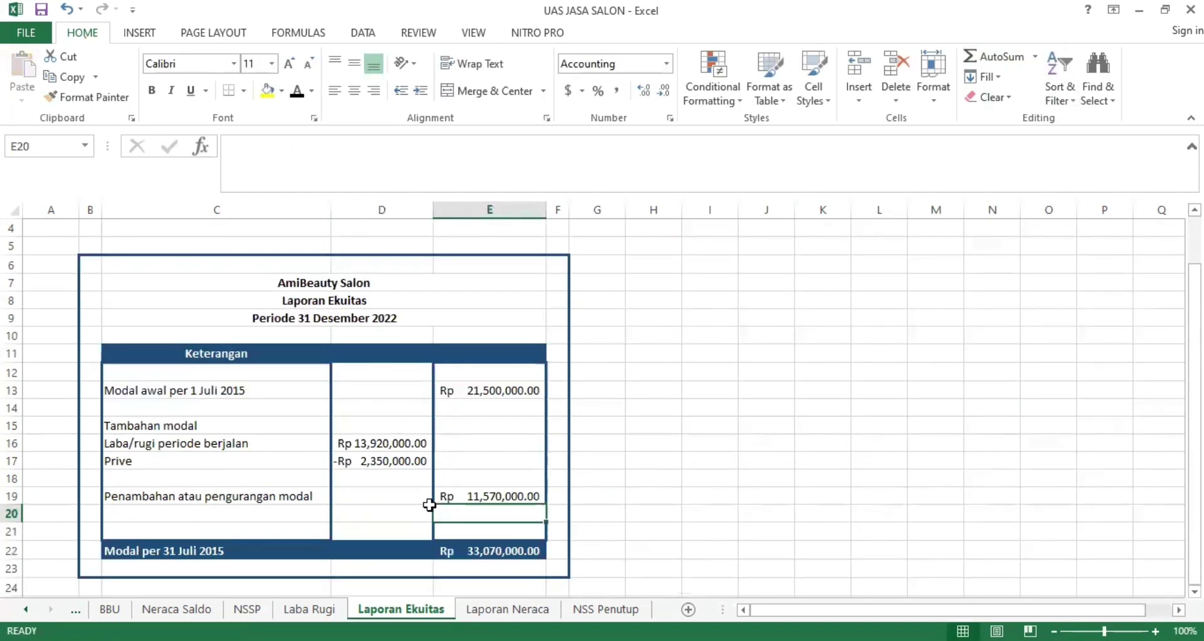
Review the closing capital formula in E22 of Laporan Ekuitas.
left_click(464, 549)
double_click(465, 548)
key("Return")
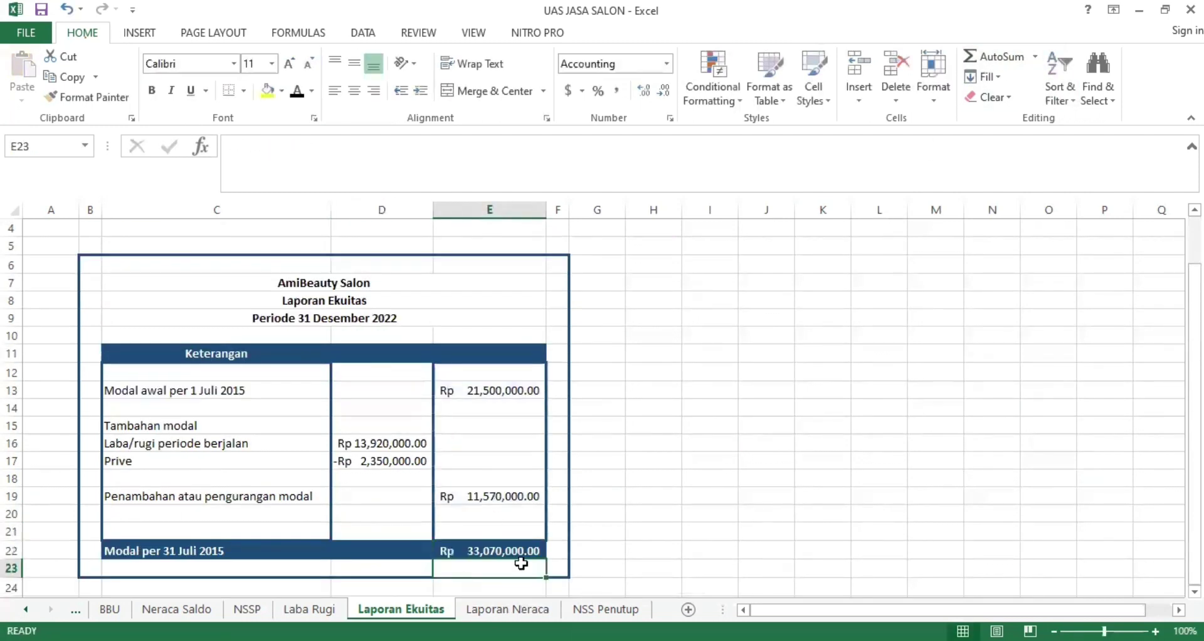
scroll(667, 377, "down", 2)
scroll(669, 378, "up", 3)
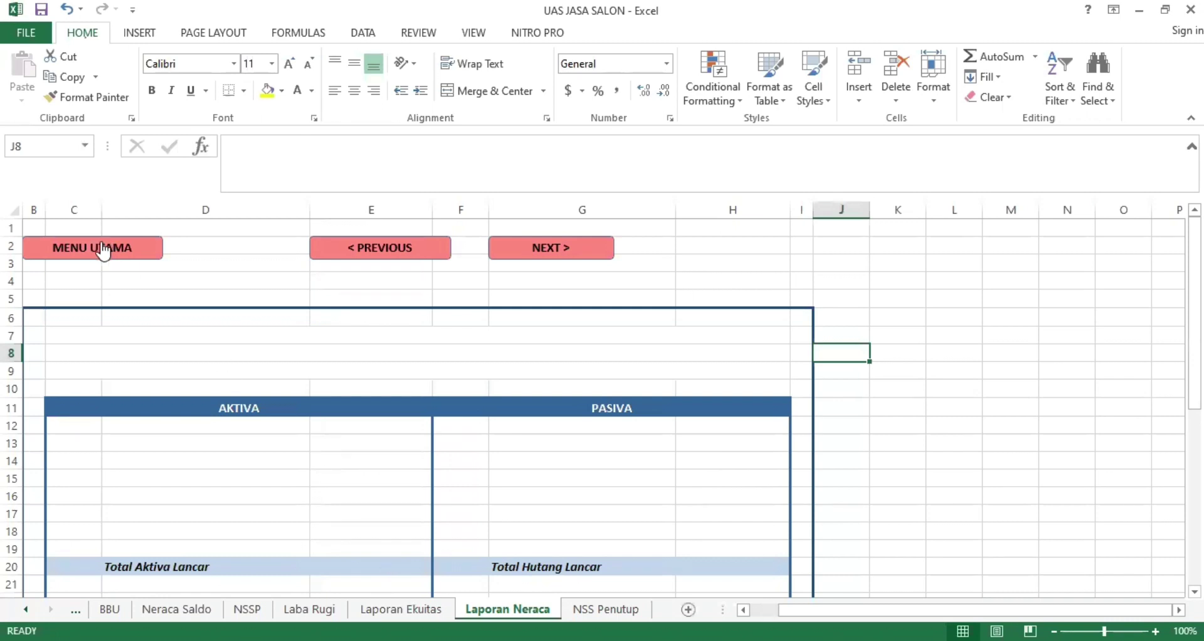
Make the three heading lines in rows 7 to 9 of the Laporan Neraca sheet black and review the period formula.
left_click(261, 345)
left_click_drag(257, 336, 254, 371)
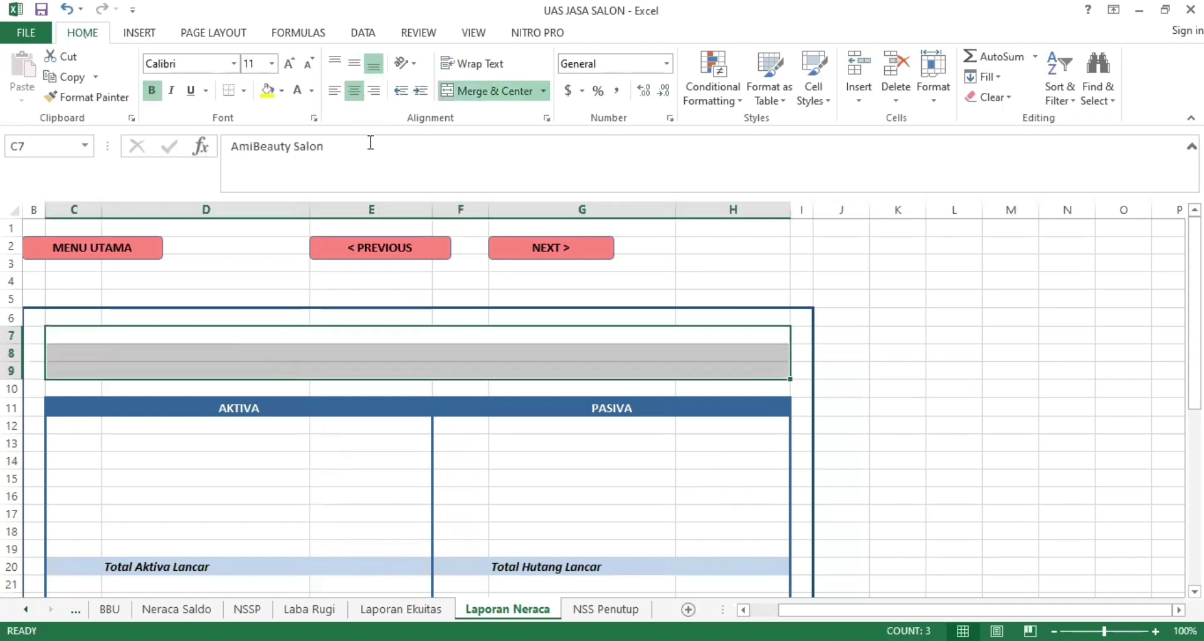
left_click(311, 94)
left_click(306, 115)
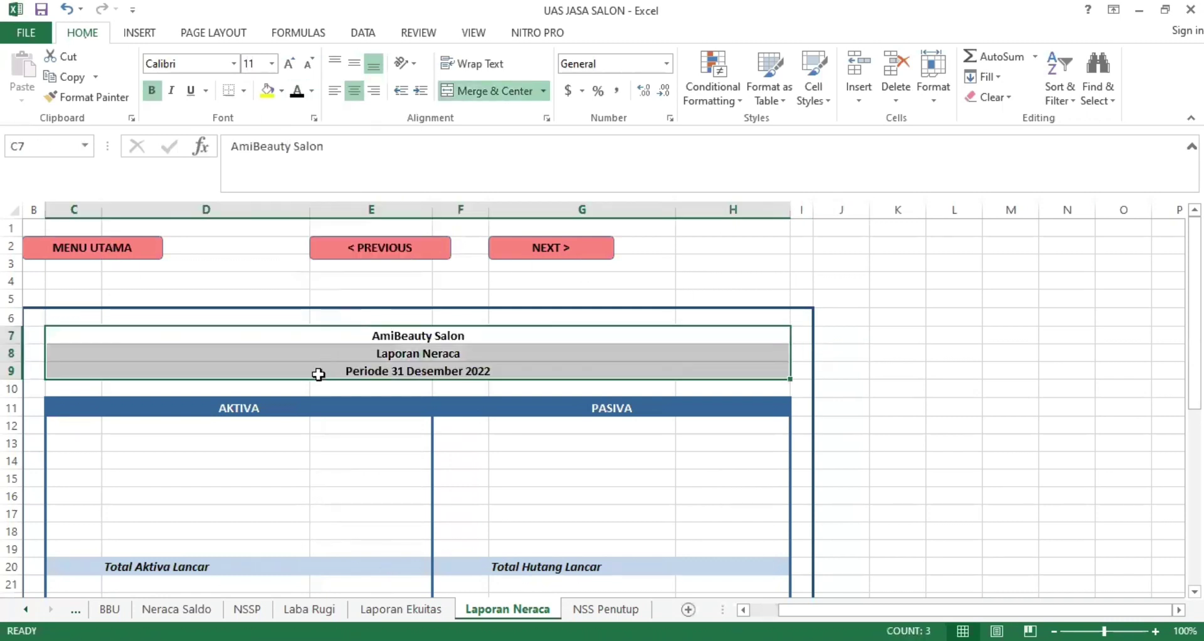
left_click(318, 370)
triple_click(542, 146)
key("Return")
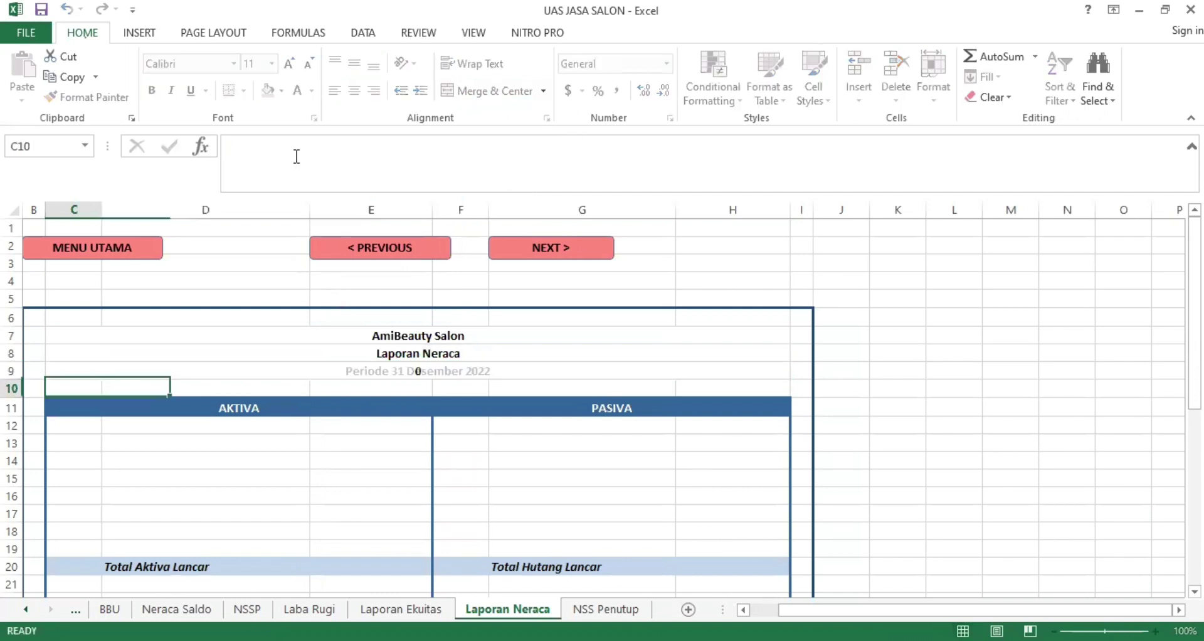
Make the Aktiva Lancar entries in C12:E19 of the Laporan Neraca sheet black.
scroll(120, 448, "down", 2)
left_click_drag(81, 361, 338, 480)
left_click(151, 90)
left_click(298, 92)
left_click(199, 353)
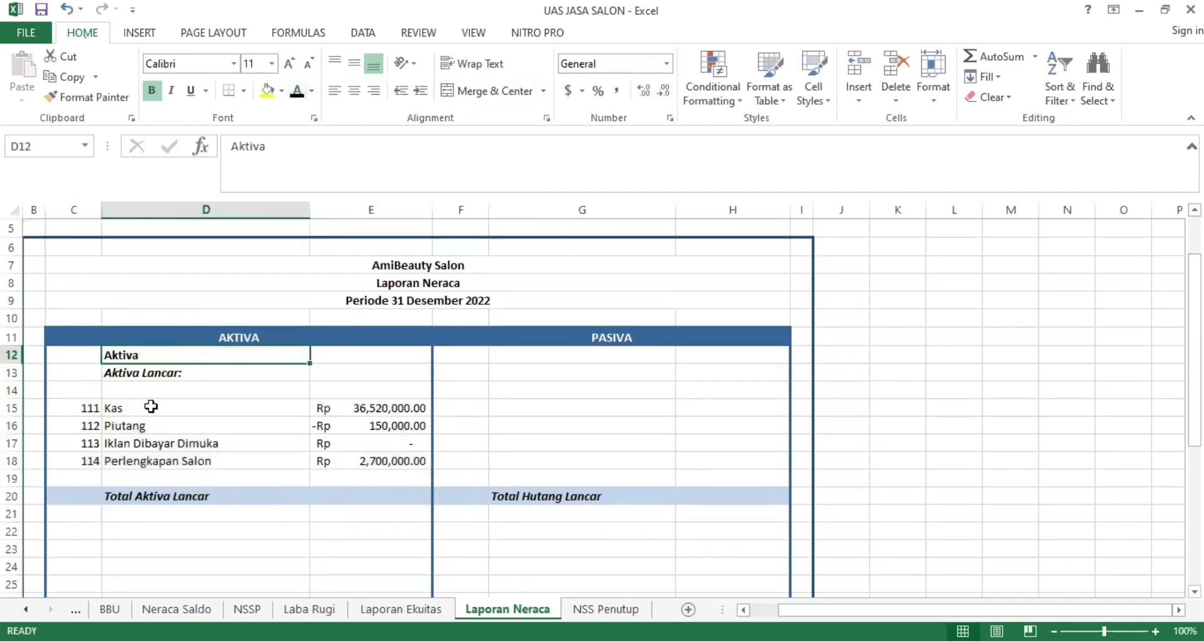
Examine the Aktiva Lancar account codes and the Daftar Akun lookup formula behind the account names in D15:D18.
left_click(166, 371)
left_click(77, 408)
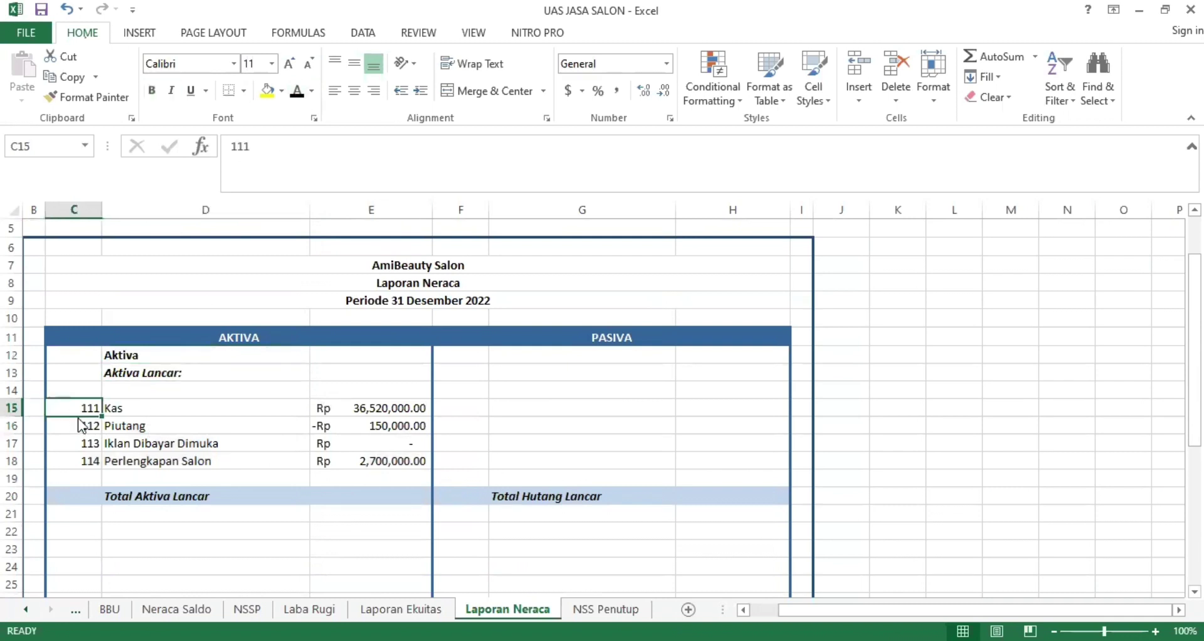
left_click(82, 426)
left_click(77, 443)
left_click(137, 408)
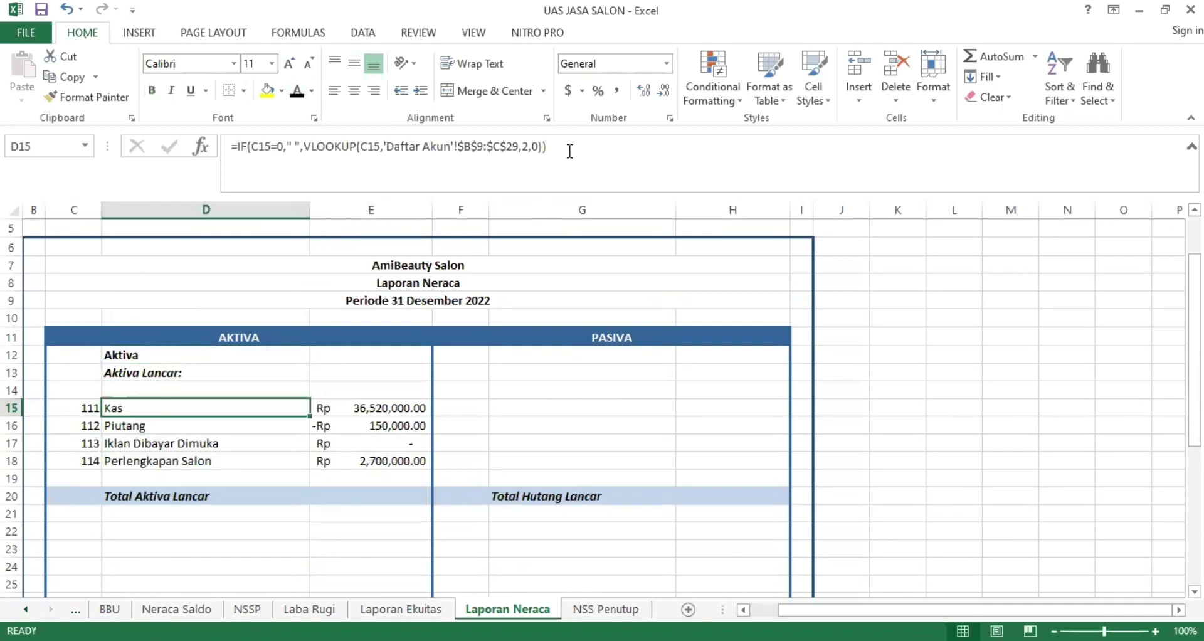
left_click_drag(570, 152, 228, 147)
key("Return")
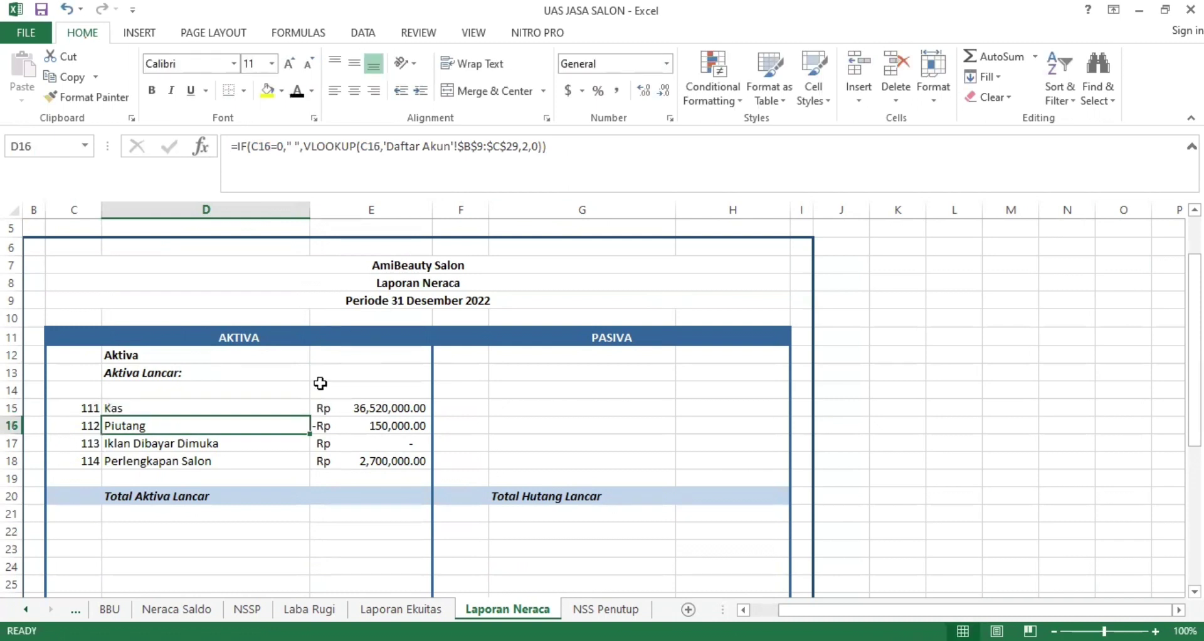
left_click_drag(266, 411, 245, 453)
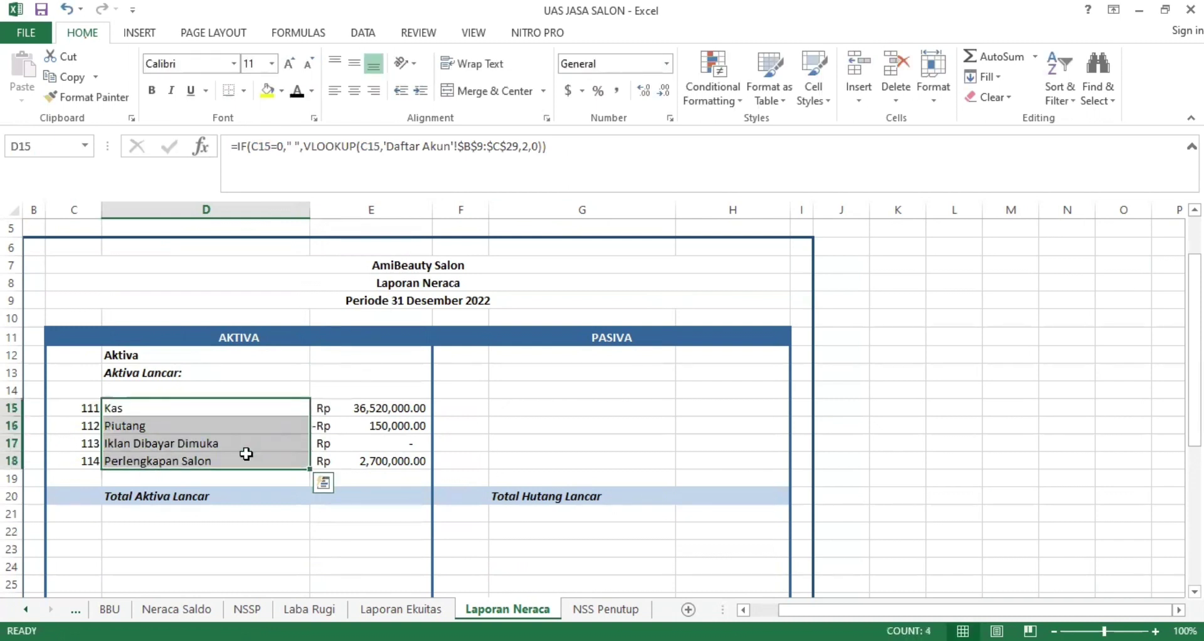
left_click(474, 393)
Examine the VLOOKUP and SUMIF formula behind the Aktiva Lancar balances in E15:E18.
left_click(403, 412)
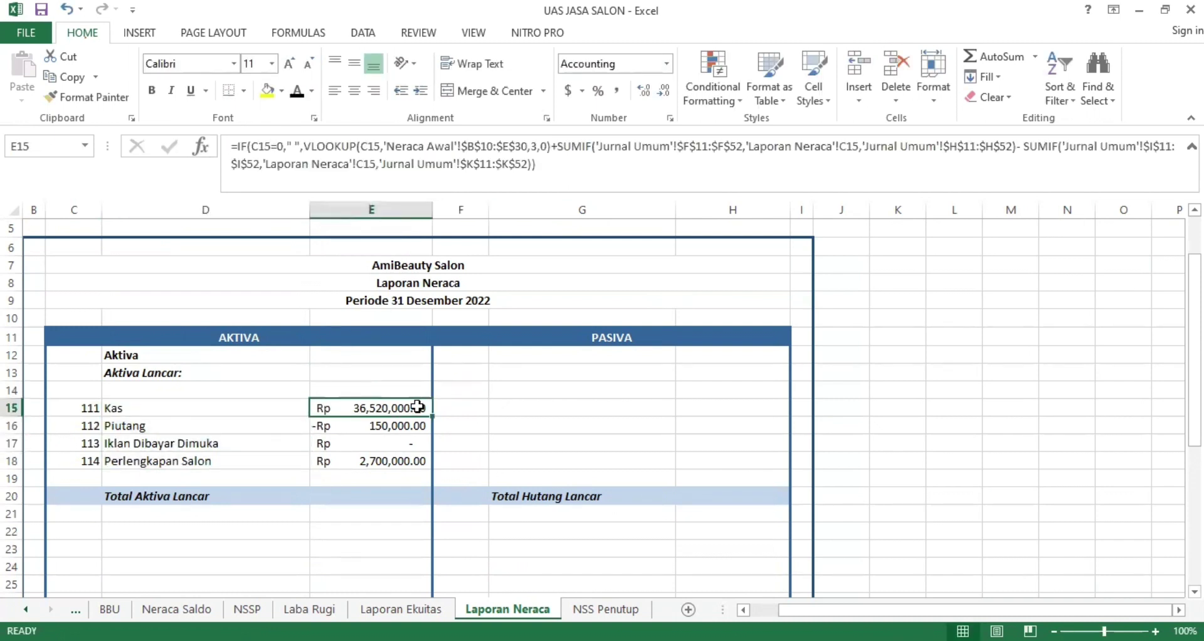
left_click(557, 163)
key("ctrl+a")
key("Escape")
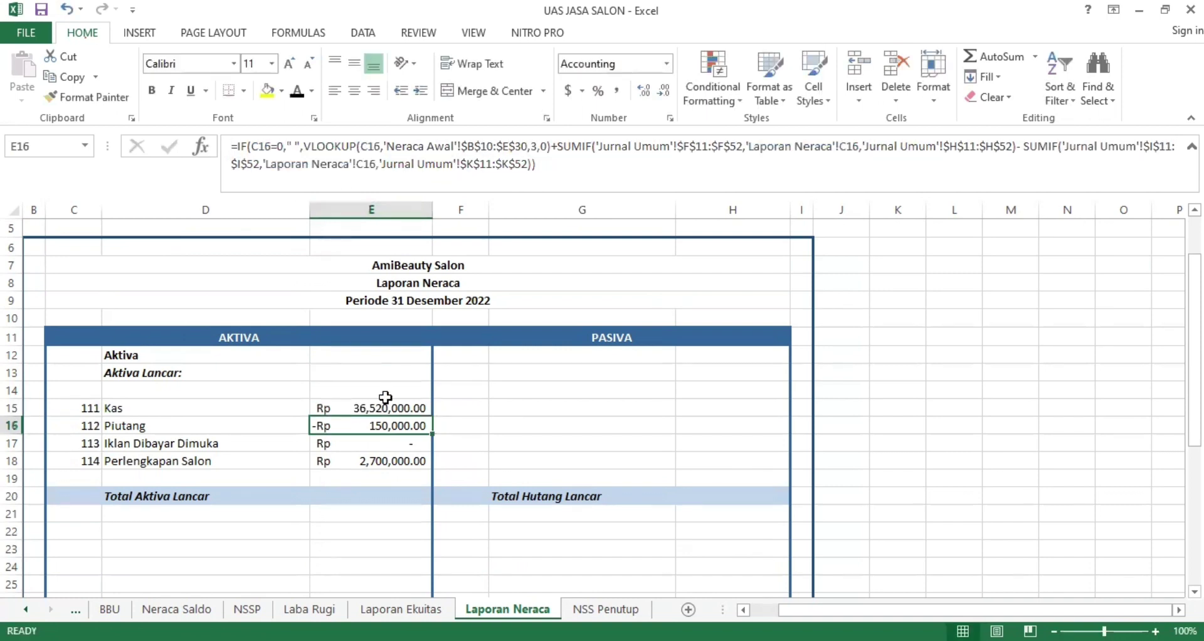
left_click_drag(386, 407, 385, 461)
left_click(503, 421)
Calculate Total Aktiva Lancar in E20 as the sum of E15:E18.
left_click(327, 499)
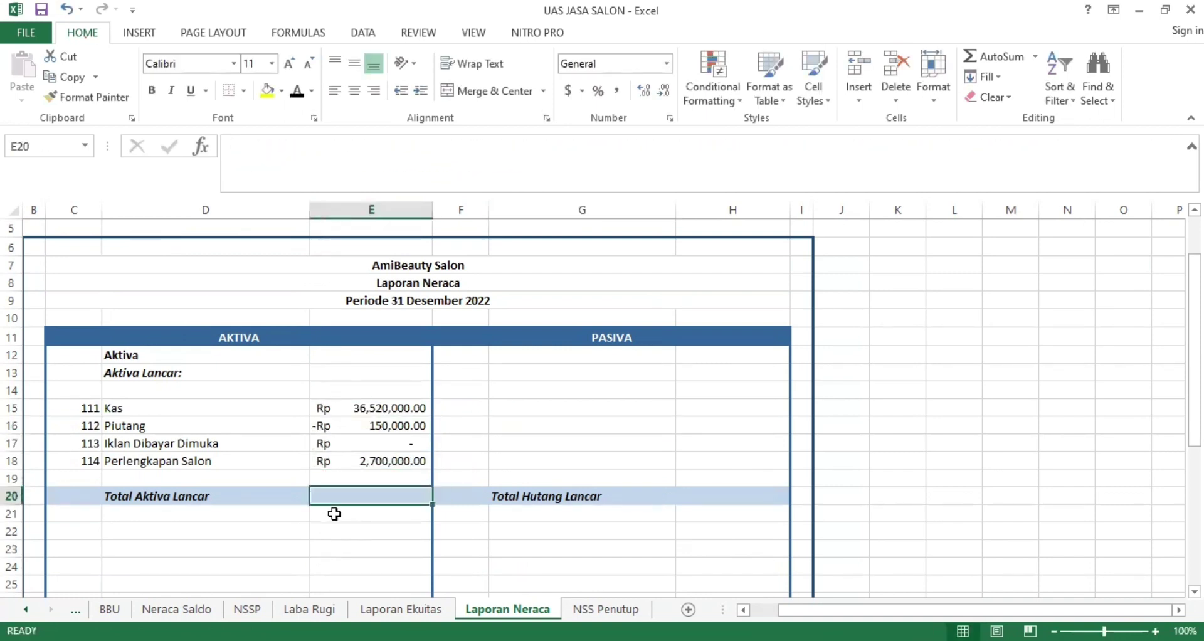
type("=SUM")
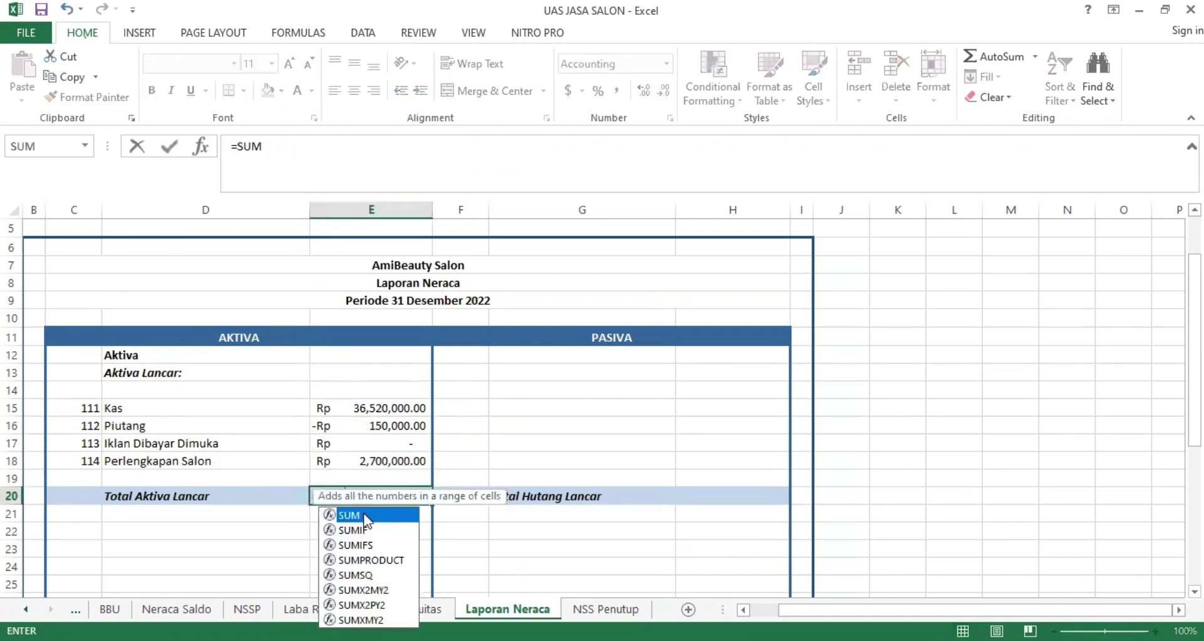
double_click(365, 519)
left_click(380, 412)
key("ctrl+shift+Down")
key("Return")
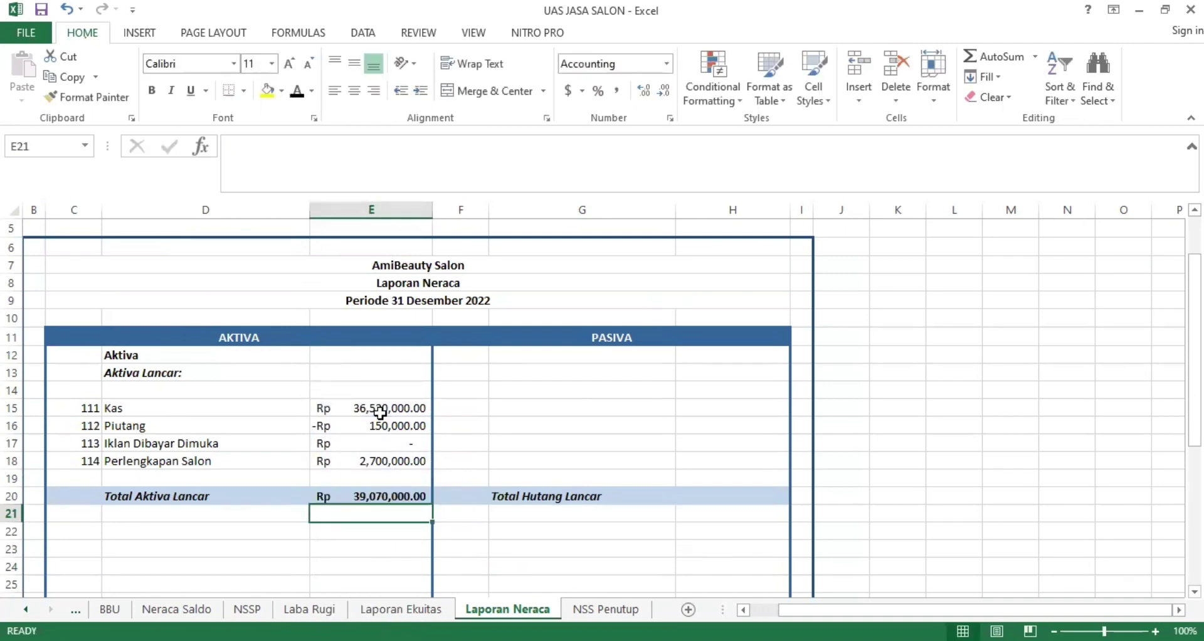
Make the Aktiva Tetap entries in C21:E26 of the Laporan Neraca sheet black.
scroll(380, 413, "down", 4)
scroll(250, 352, "up", 1)
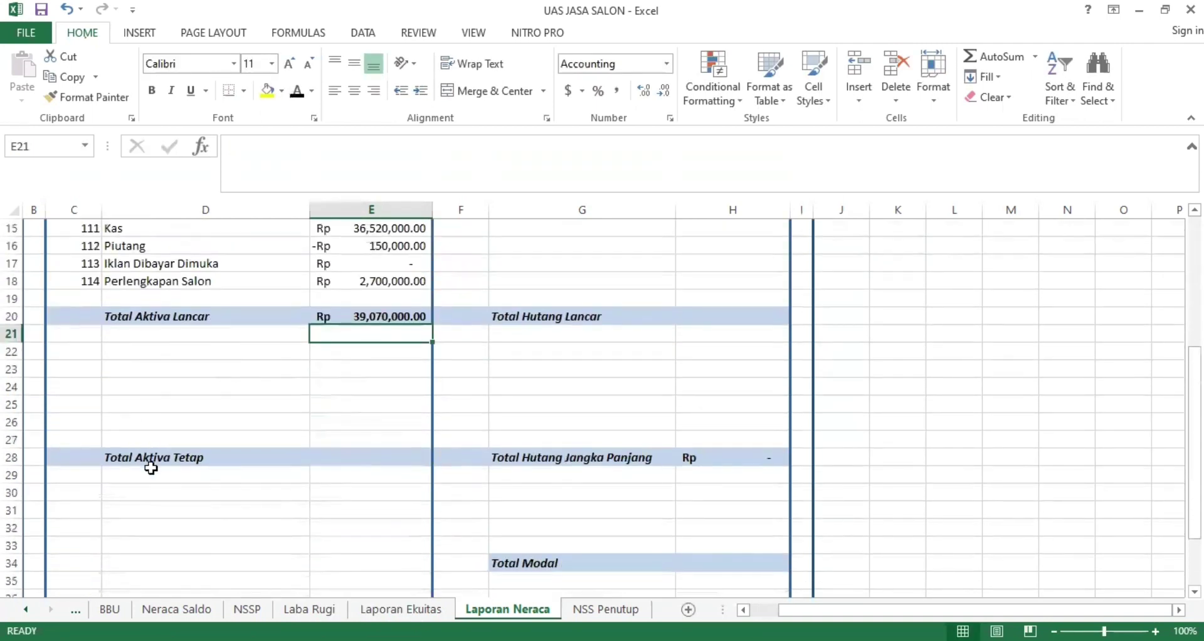
left_click(200, 376)
left_click_drag(94, 333, 336, 425)
key("ctrl+v")
left_click(158, 386)
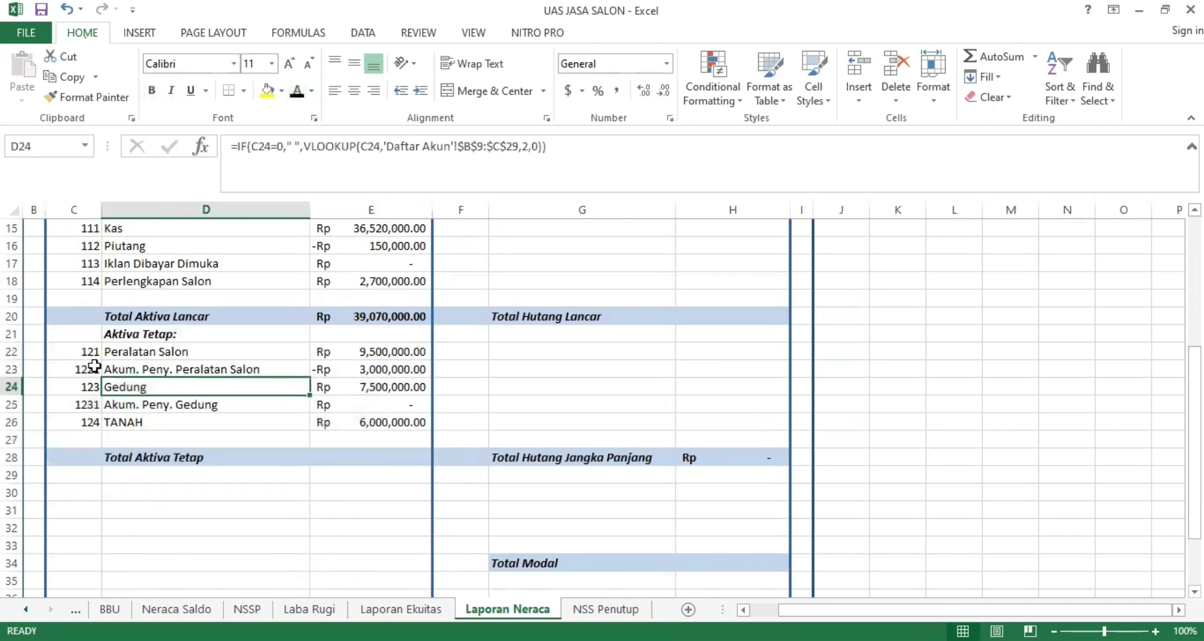
Examine the Aktiva Tetap account codes, the name lookup formula in D22 and the balance formula in E22.
left_click(91, 351)
left_click(84, 369)
left_click(83, 404)
left_click(157, 349)
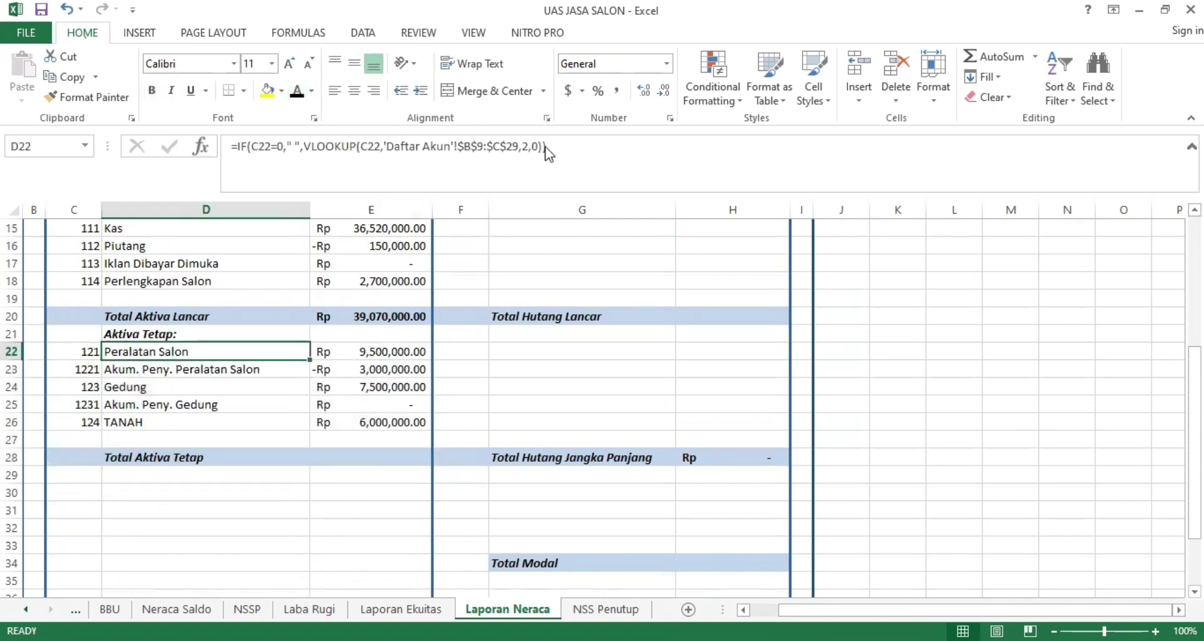
left_click(318, 175)
key("Return")
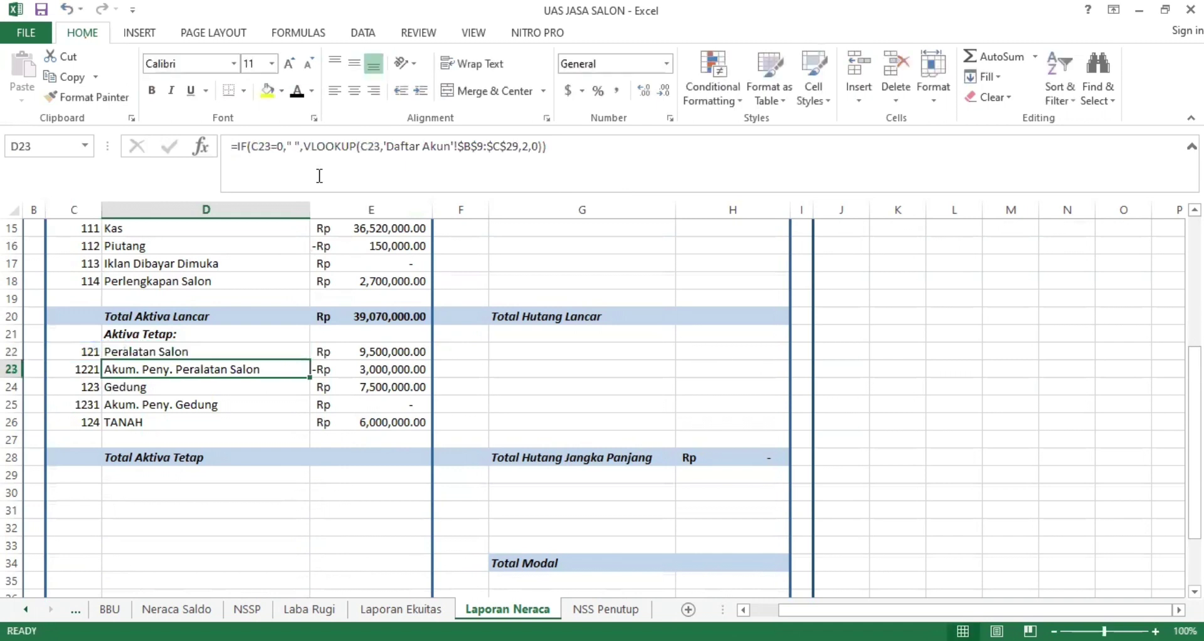
left_click(314, 353)
left_click(247, 164)
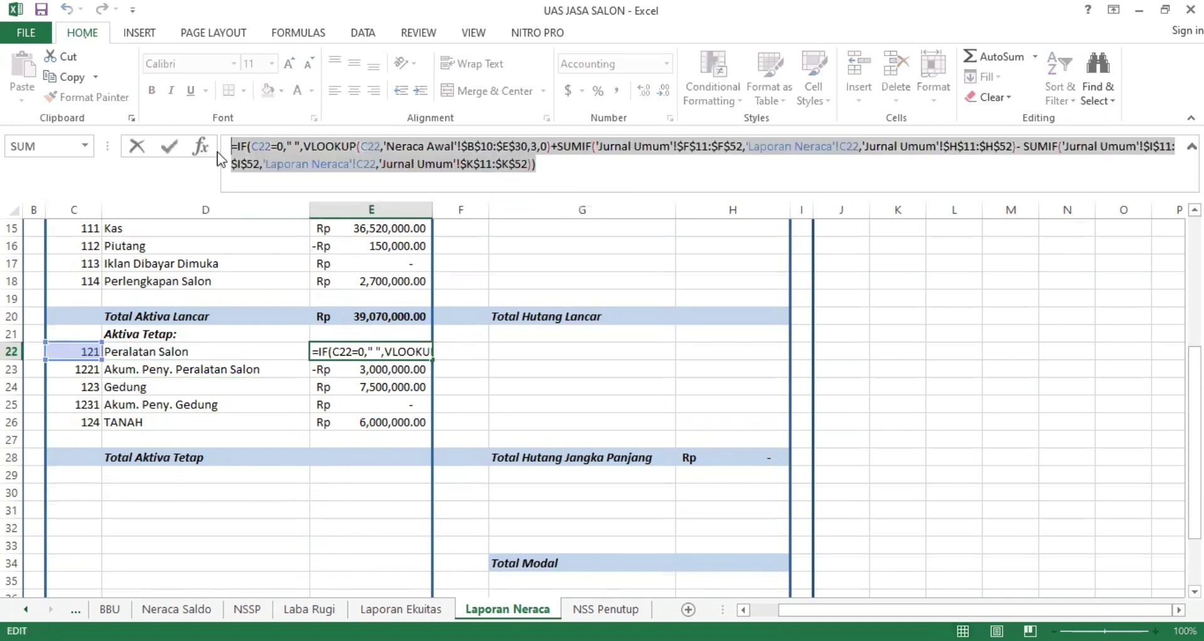
key("Return")
Calculate Total Aktiva Tetap in E28 as the sum of E22:E26.
key("Down")
key("Down")
key("Down")
key("Down")
key("Down")
type("=S")
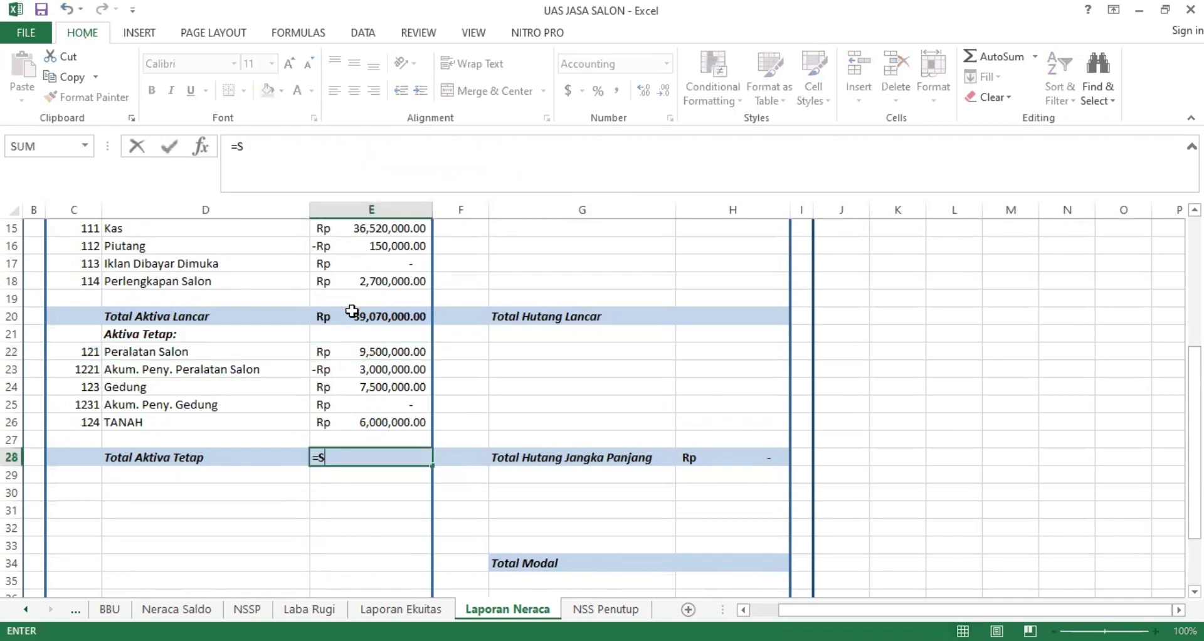
type("UM(")
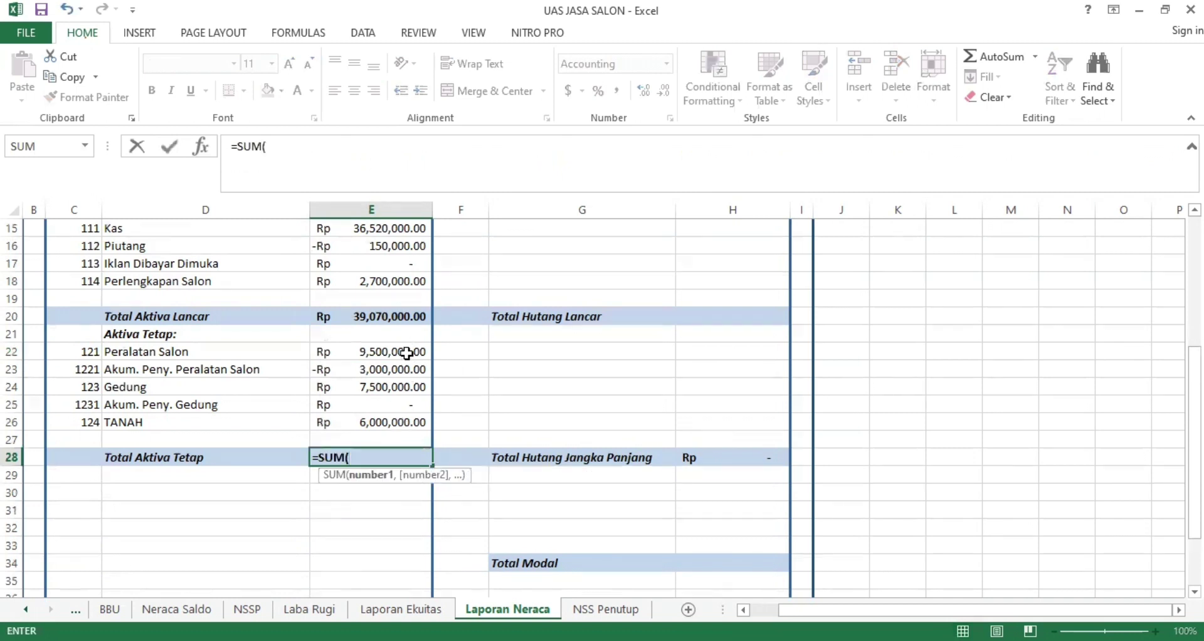
left_click_drag(406, 353, 399, 423)
key("Return")
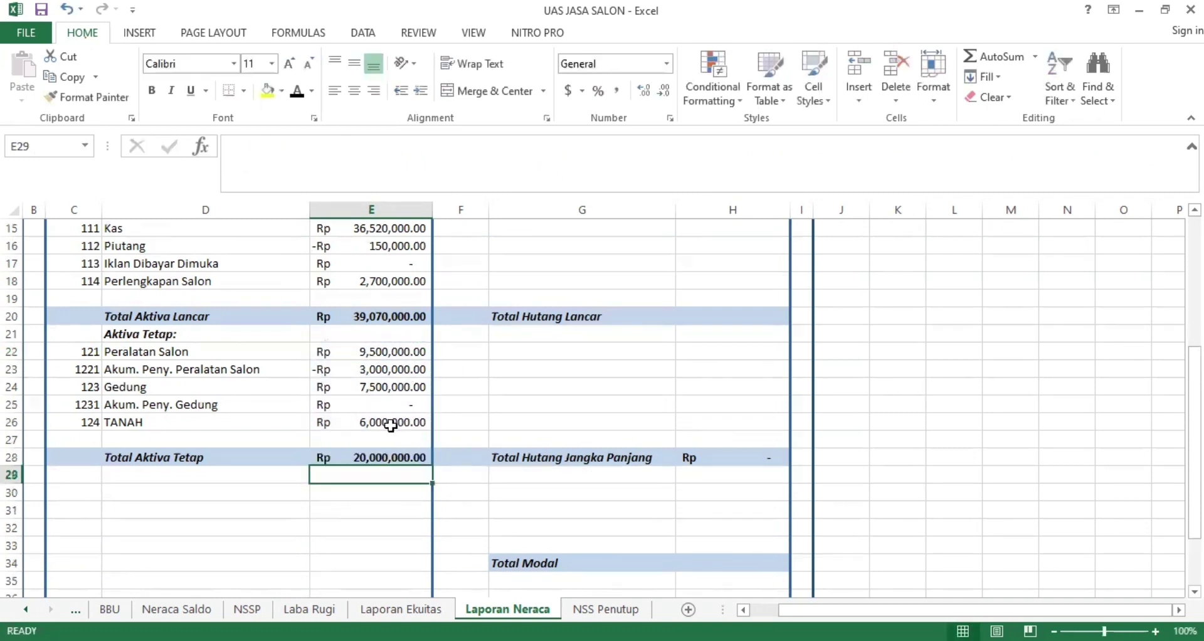
Review the TOTAL AKTIVA formula in E38 that adds current and fixed assets.
scroll(391, 425, "down", 2)
double_click(362, 546)
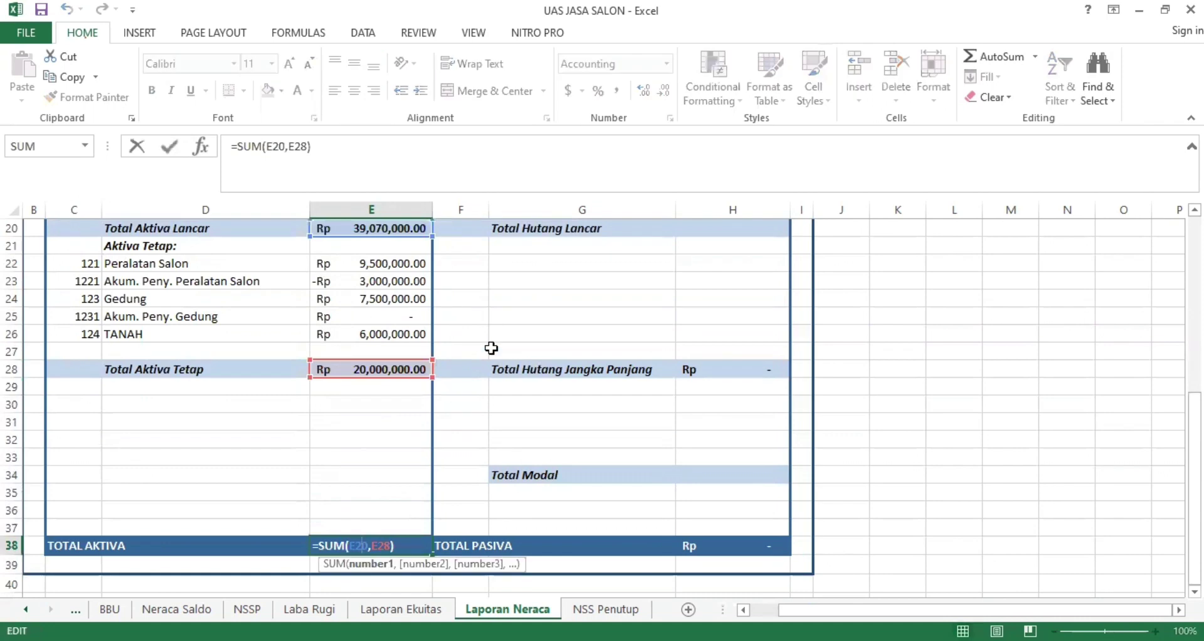
scroll(491, 348, "up", 1)
key("Return")
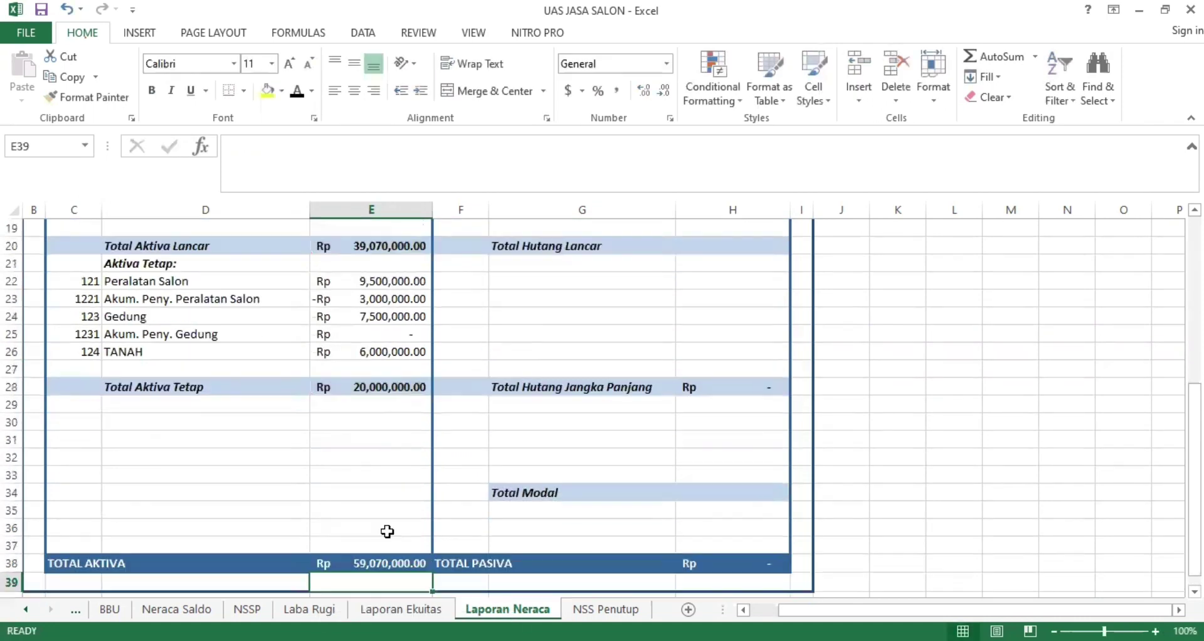
Make the Hutang Lancar heading and entries in F12:H18 of the Laporan Neraca sheet black.
scroll(674, 363, "up", 3)
left_click_drag(472, 265, 710, 379)
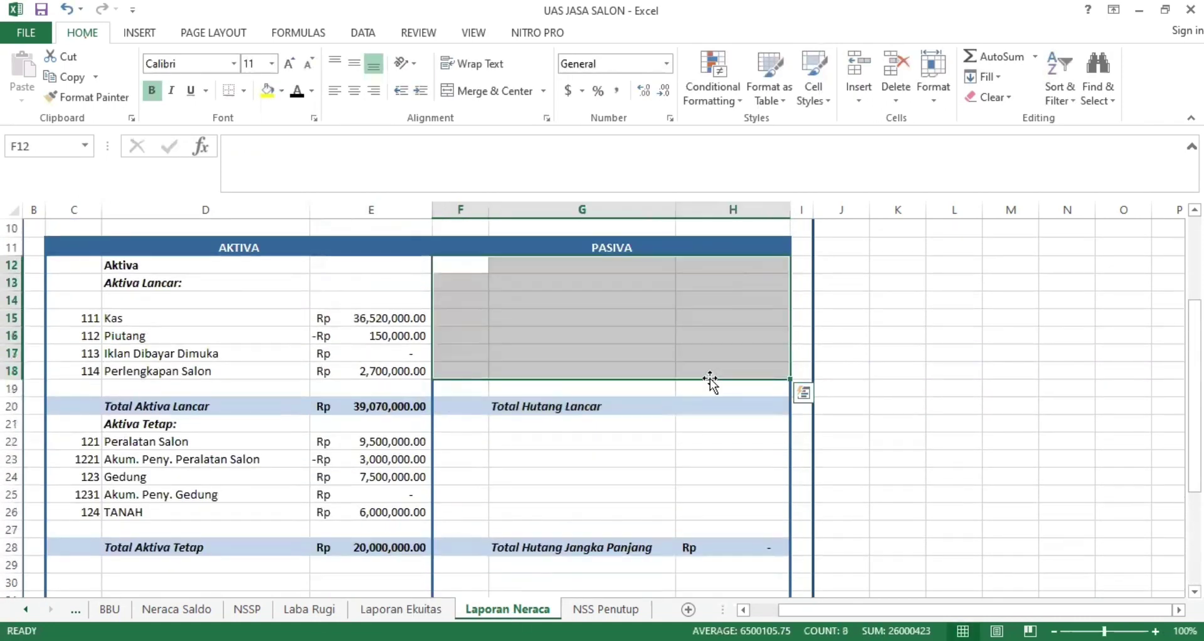
type("Pasiva Hutang Lancar: 211\tHutang Usaha\tRp 22,000,000.00 212\tHutang Gaji\tRp 4,000,000.00")
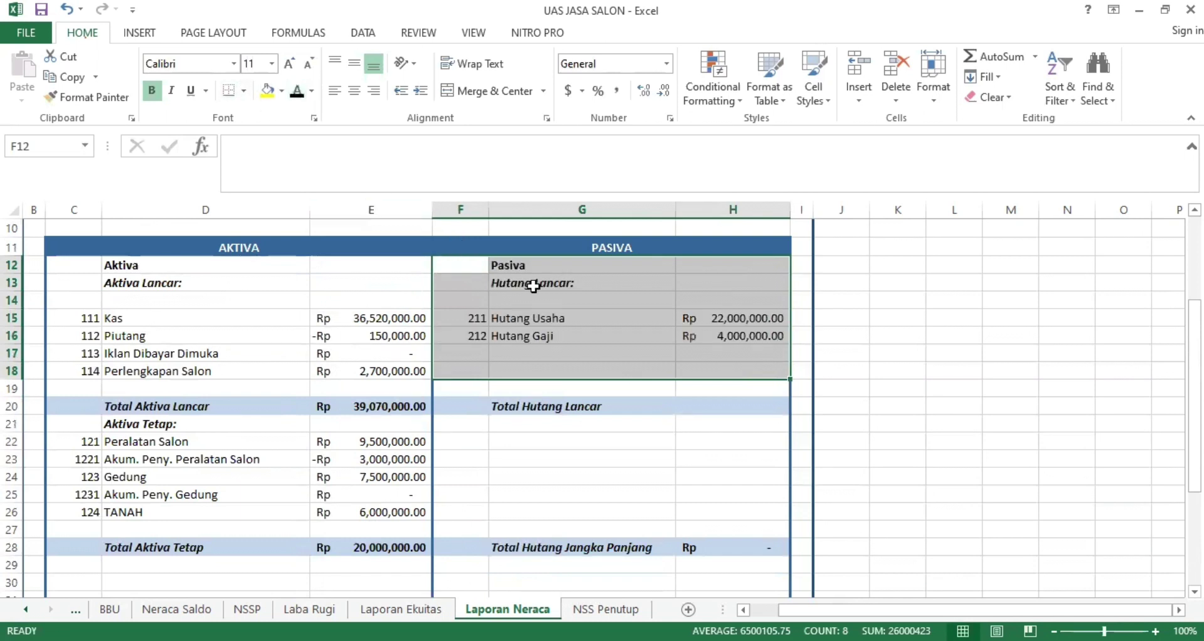
Examine the Hutang Lancar account codes, the name lookup formulas in G15:G16 and the balance formula in H15.
left_click(539, 282)
left_click(474, 317)
left_click(466, 336)
left_click(527, 314)
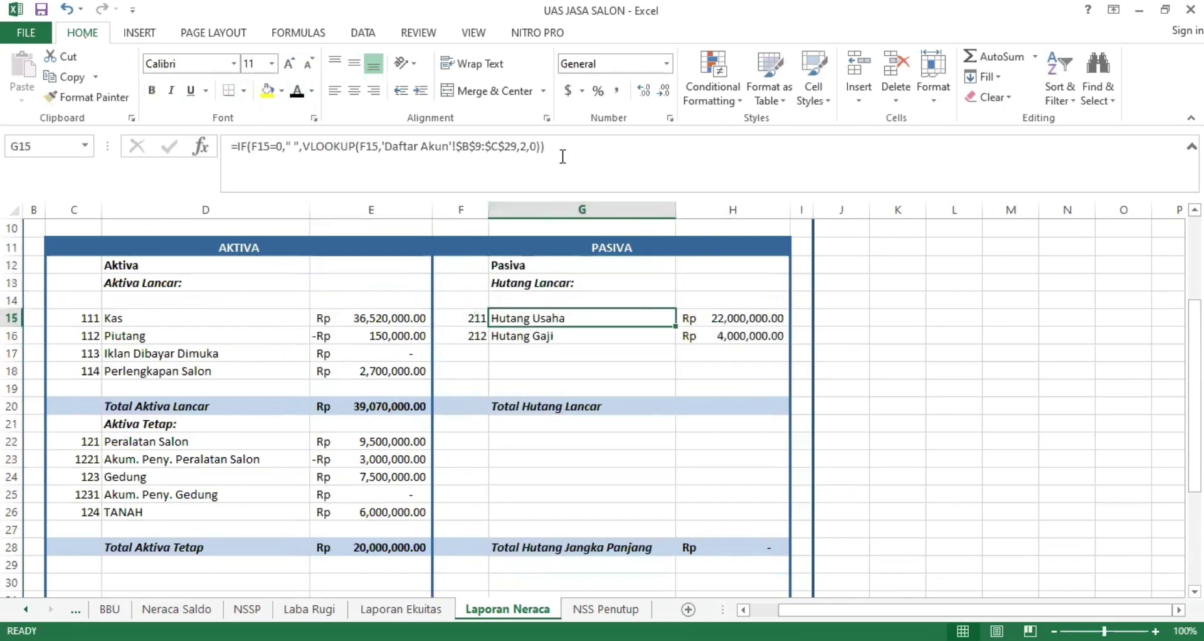
left_click_drag(563, 155, 231, 147)
key("Return")
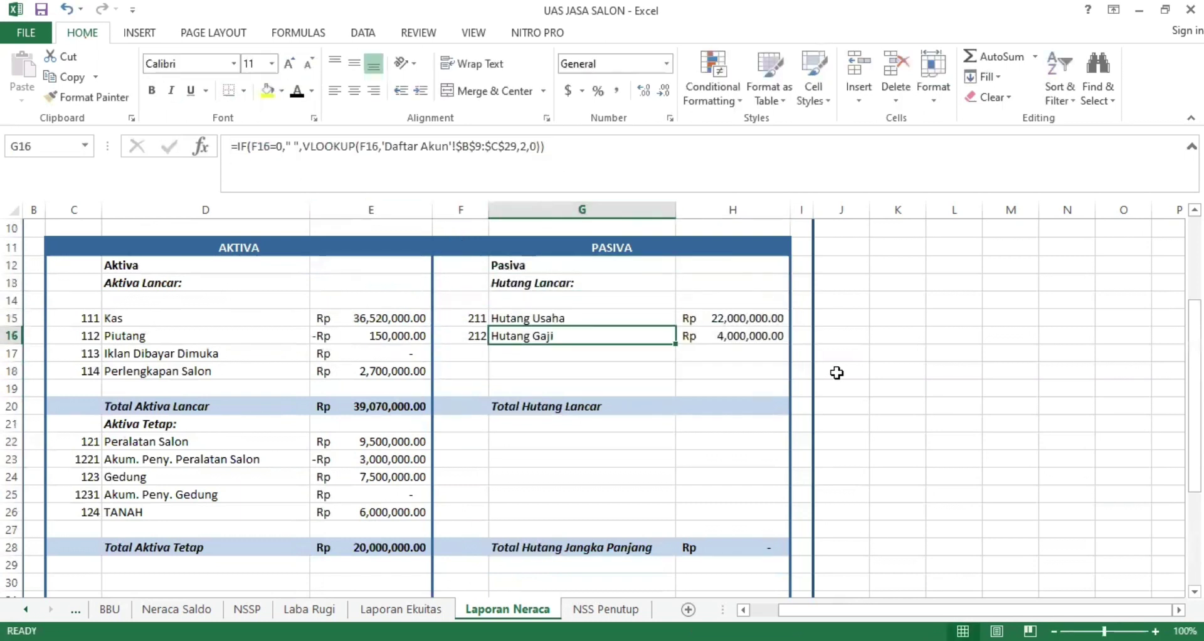
left_click(765, 320)
left_click(564, 181)
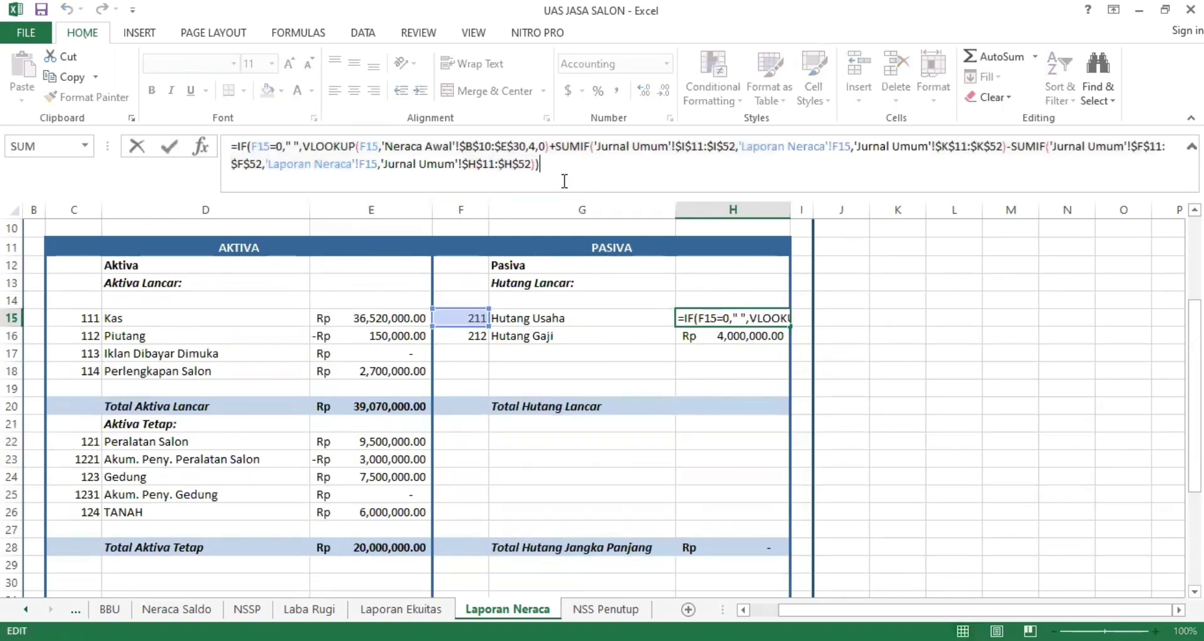
key("Return")
Calculate Total Hutang Lancar in H20 as the sum of H14:H16.
left_click(708, 400)
type("=")
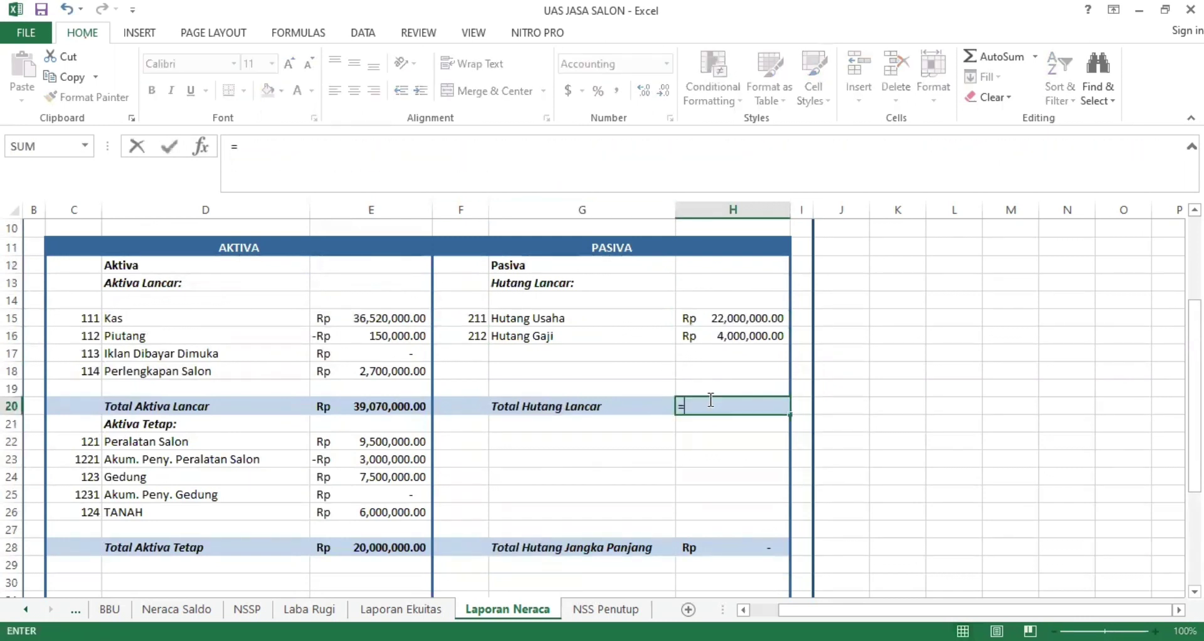
type("SUM(")
left_click_drag(726, 308, 725, 336)
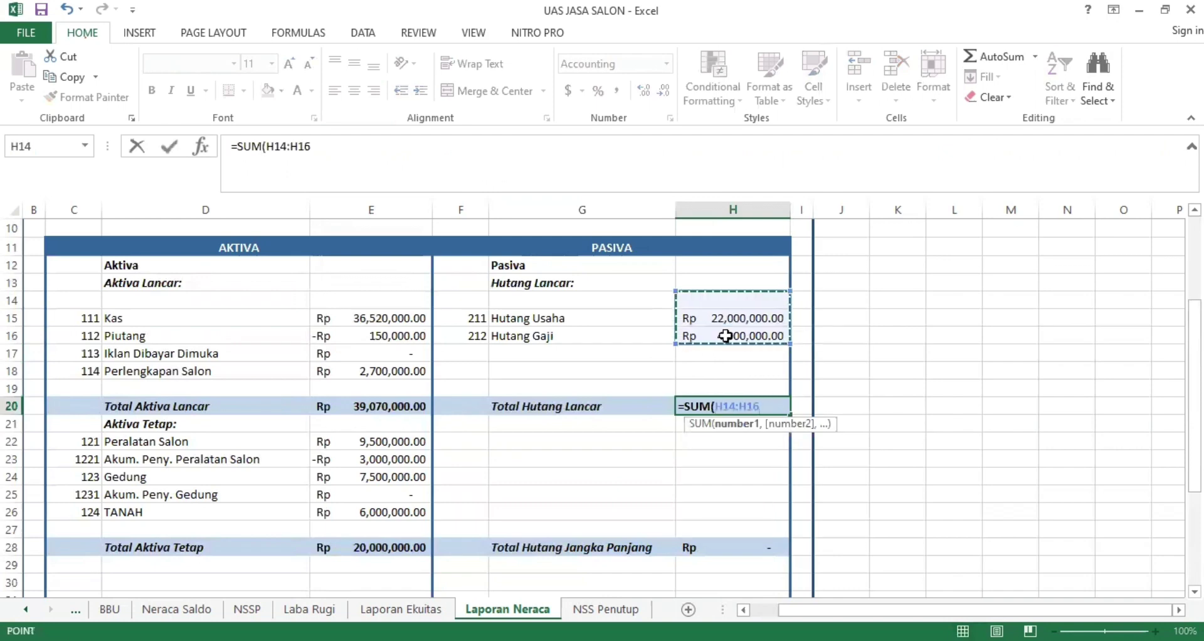
key("Return")
Make the Hutang Jangka Panjang heading and entries in F21:H27 black.
scroll(595, 334, "down", 2)
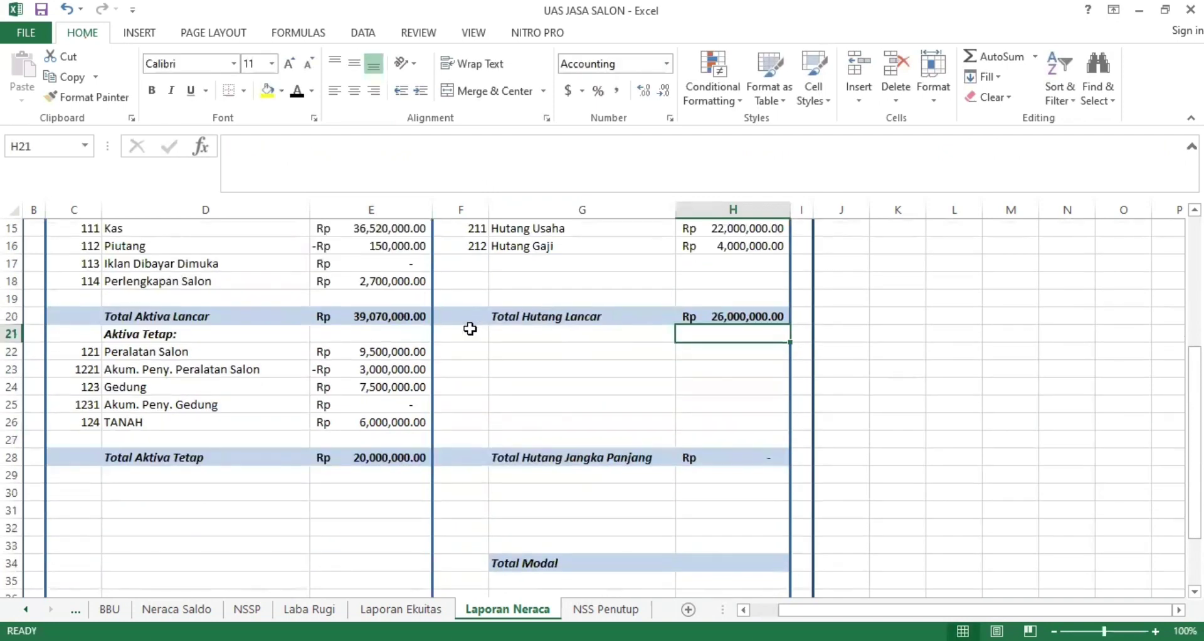
left_click_drag(470, 328, 705, 439)
key("ctrl+v")
left_click(570, 387)
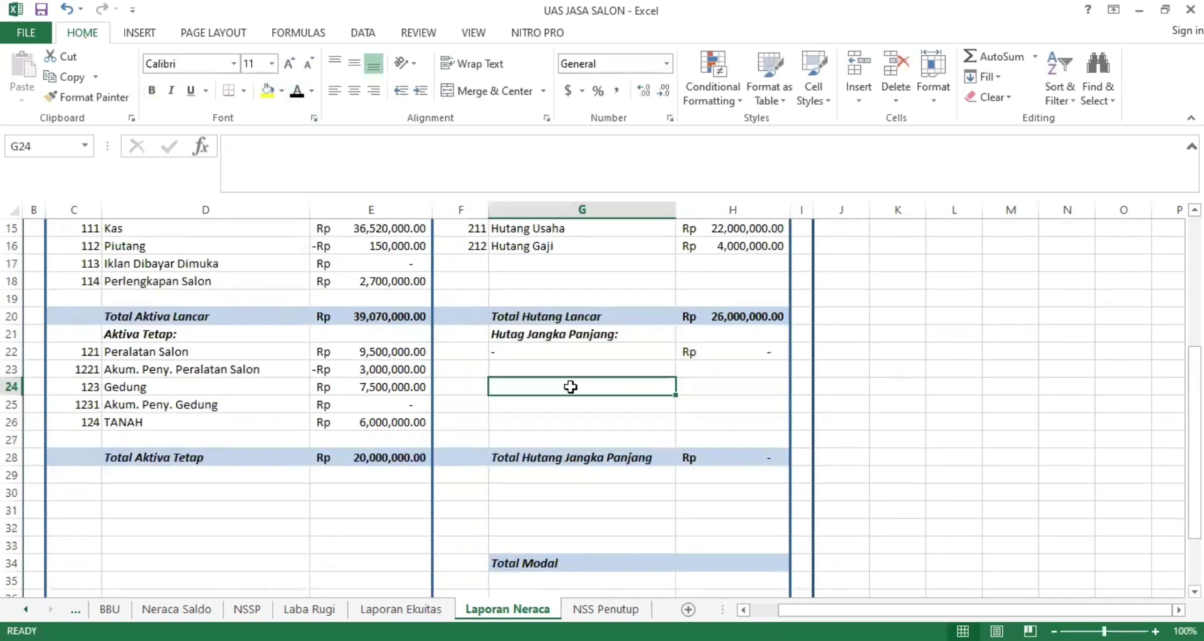
Review the Hutang Jangka Panjang amount in H22 and the total formula in H28.
left_click(747, 358)
scroll(683, 410, "down", 2)
left_click(732, 372)
Make the Modal heading and entry in F29:H33 black.
scroll(678, 418, "down", 1)
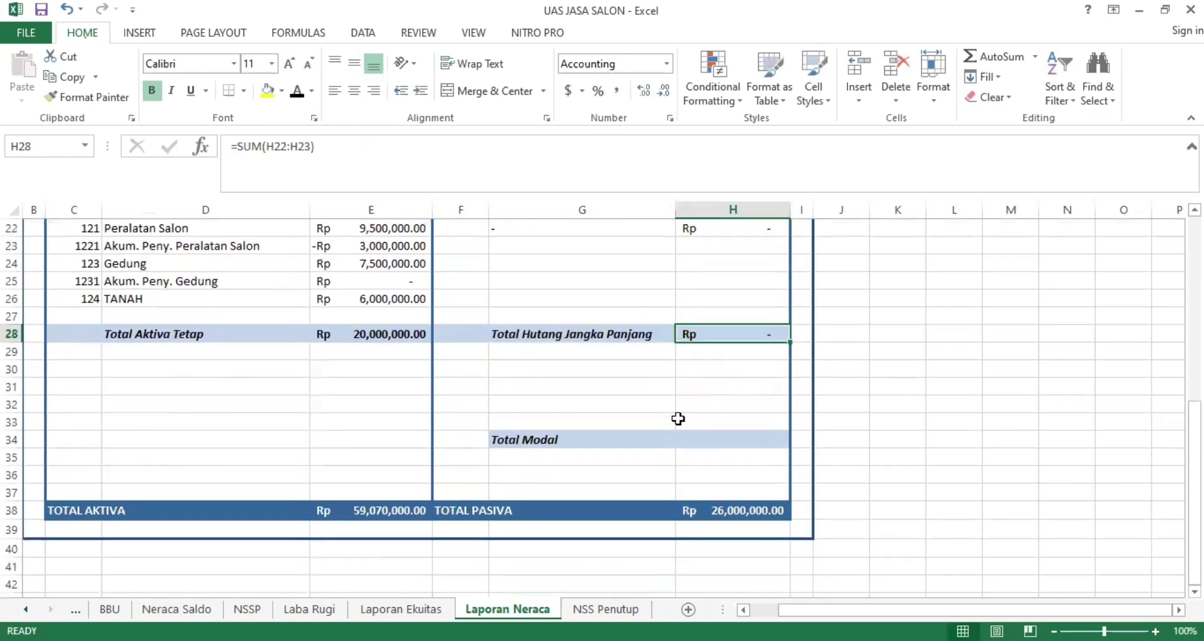
left_click_drag(470, 355, 694, 417)
type("Modal 311\tModal Nn Amira\tRp 33,070,000.00")
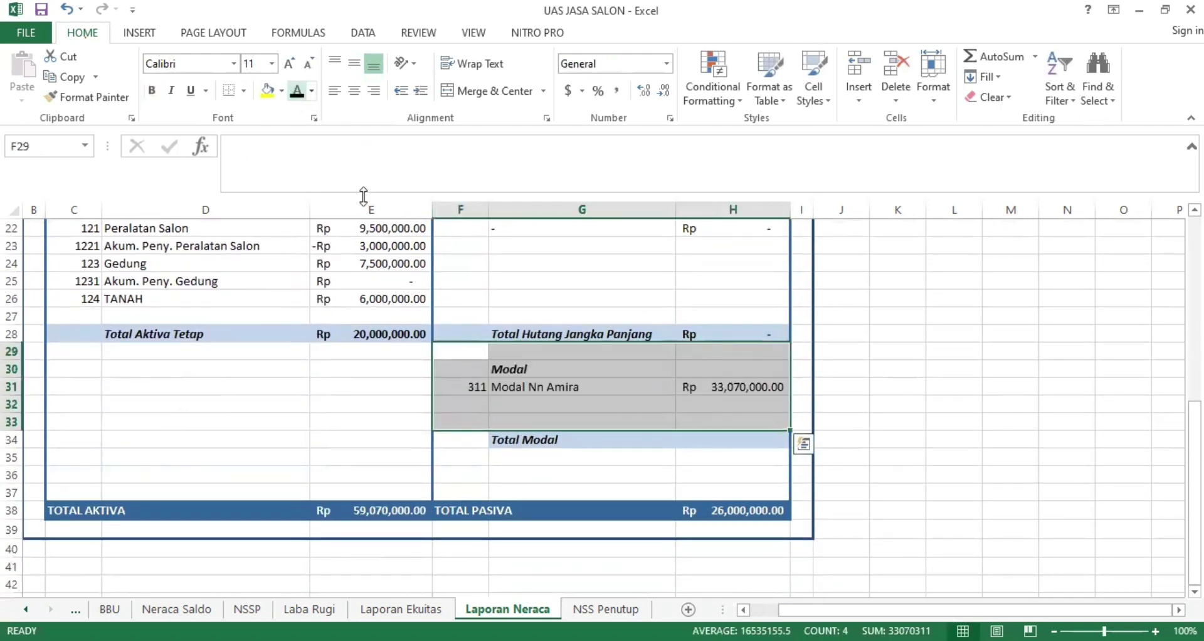
Examine the Modal account code, its name lookup formula in G31 and the amount formula in H31 linked to Laporan Ekuitas.
left_click(494, 396)
left_click(484, 385)
left_click(507, 389)
left_click_drag(545, 147, 228, 149)
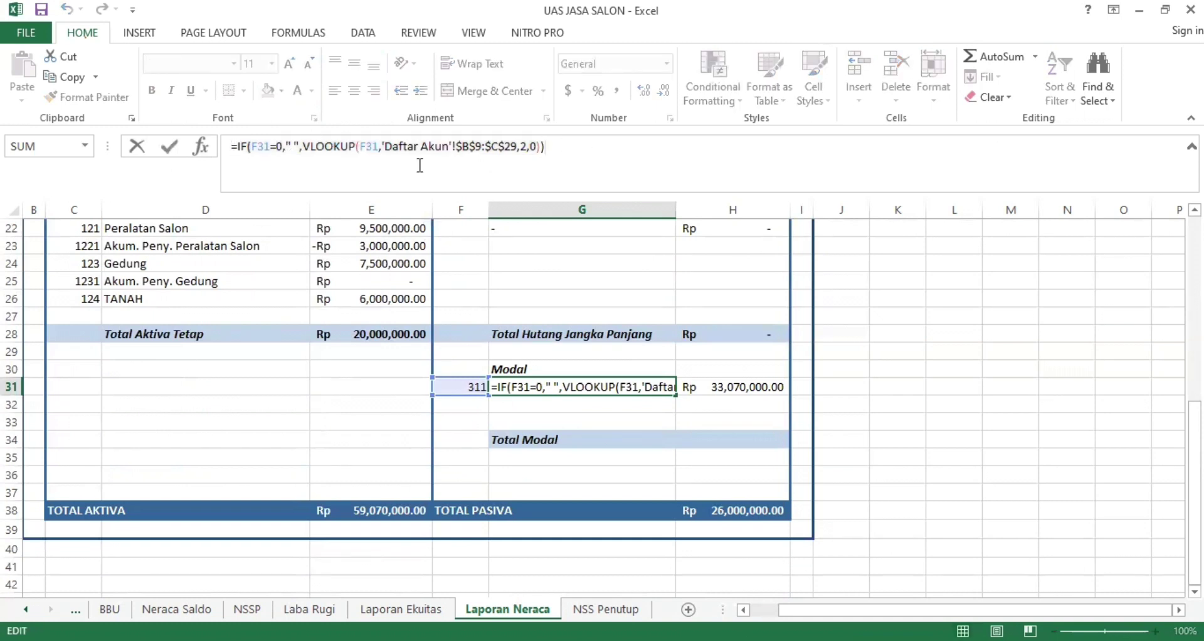
key("Return")
left_click(775, 385)
left_click_drag(389, 154, 231, 146)
left_click(389, 156)
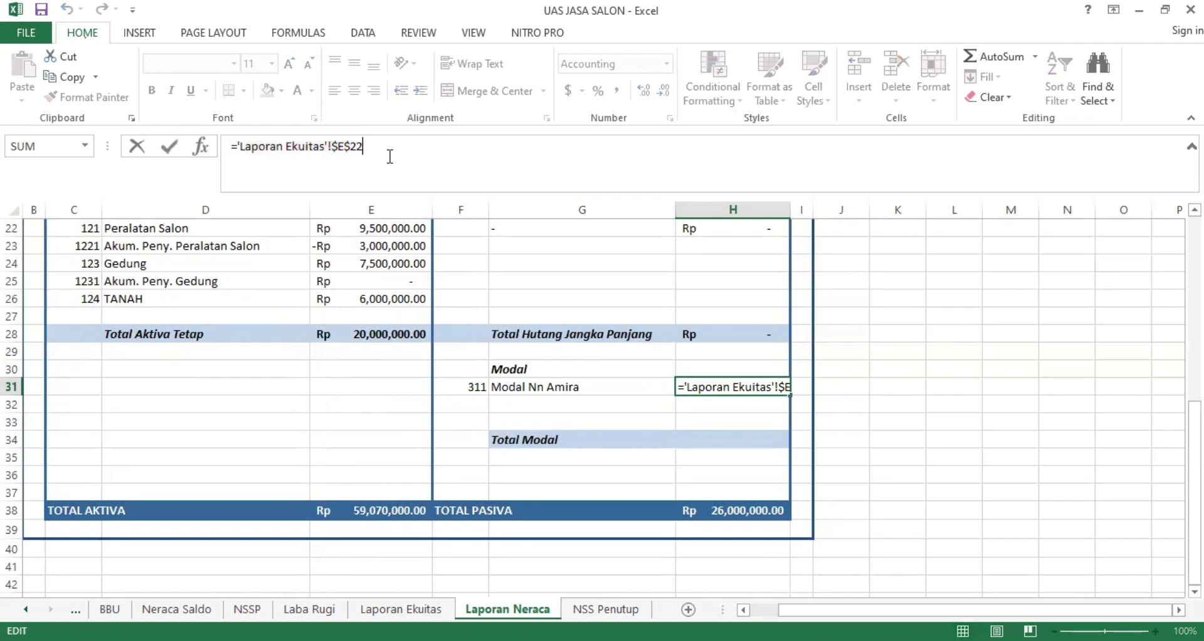
key("Return")
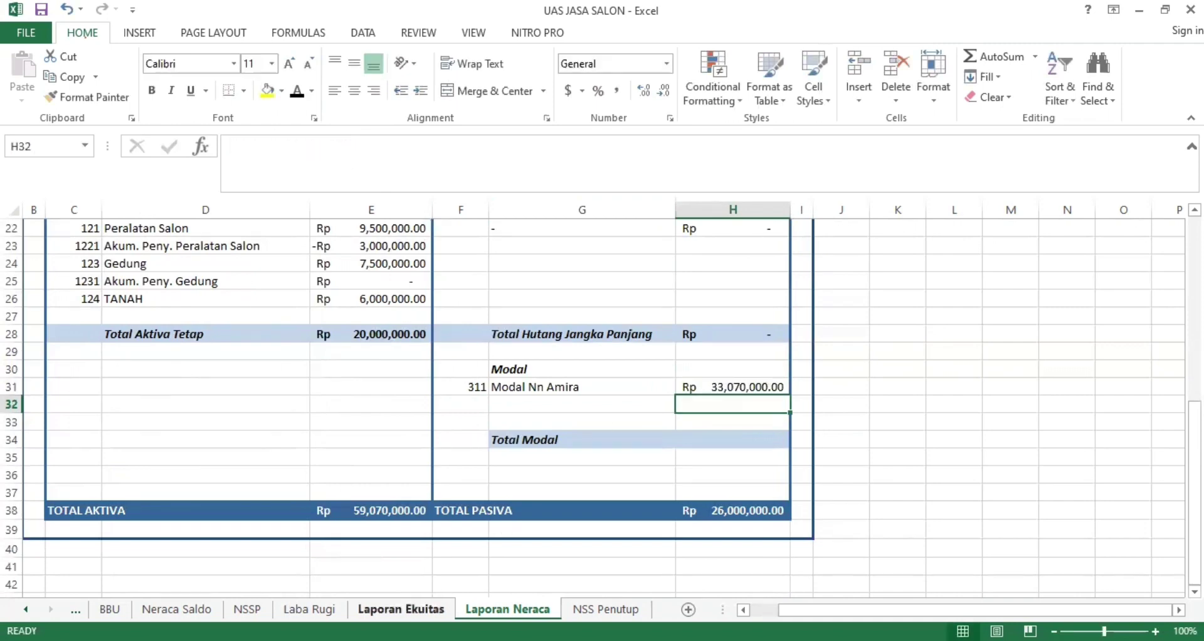
Check the ending capital on the Laporan Ekuitas sheet and return to Laporan Neraca.
left_click(402, 609)
scroll(471, 572, "down", 1)
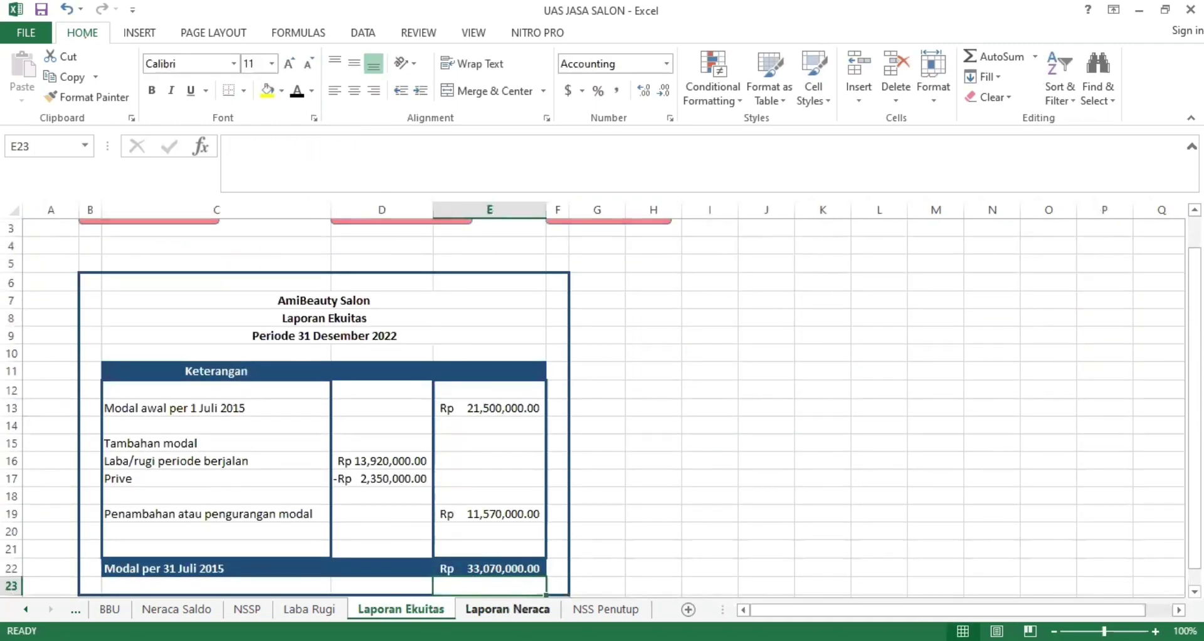
left_click(507, 609)
Calculate Total Modal in H34 as the SUM of H31.
scroll(646, 352, "down", 1)
left_click(729, 405)
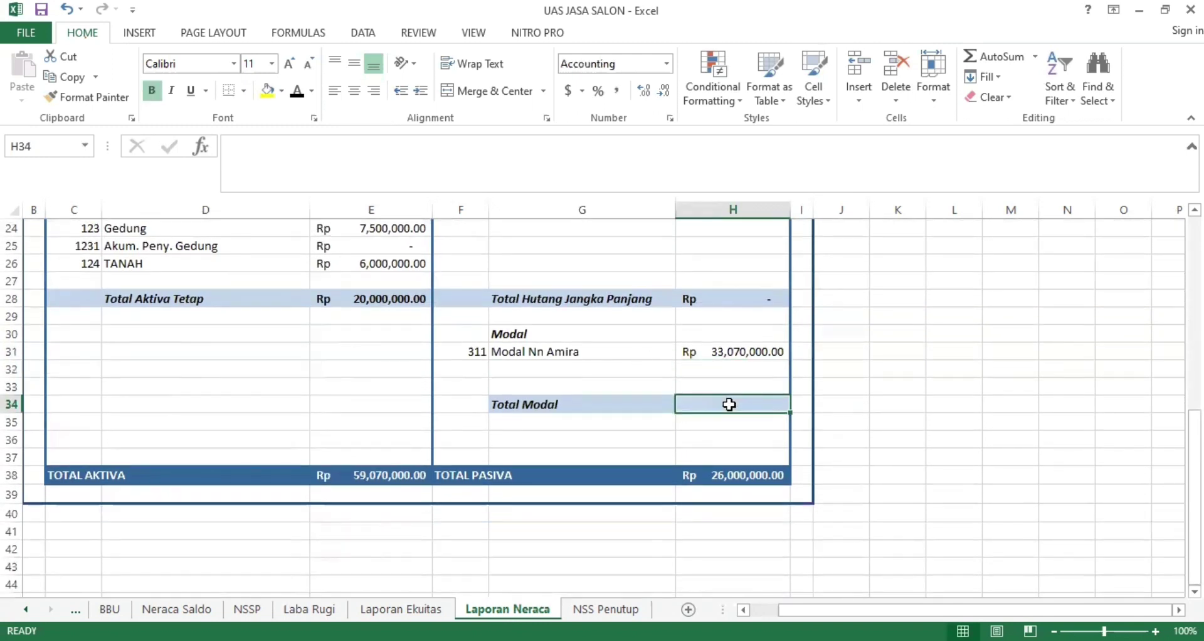
type("=SUM")
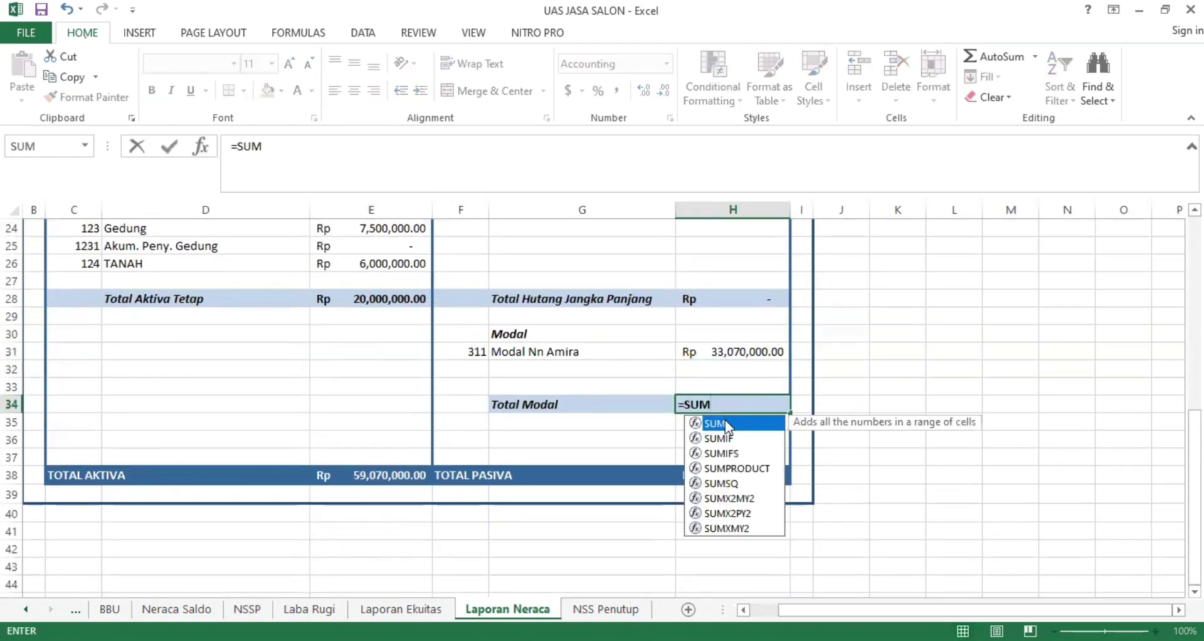
type("(")
left_click(745, 349)
key("Return")
scroll(853, 375, "down", 2)
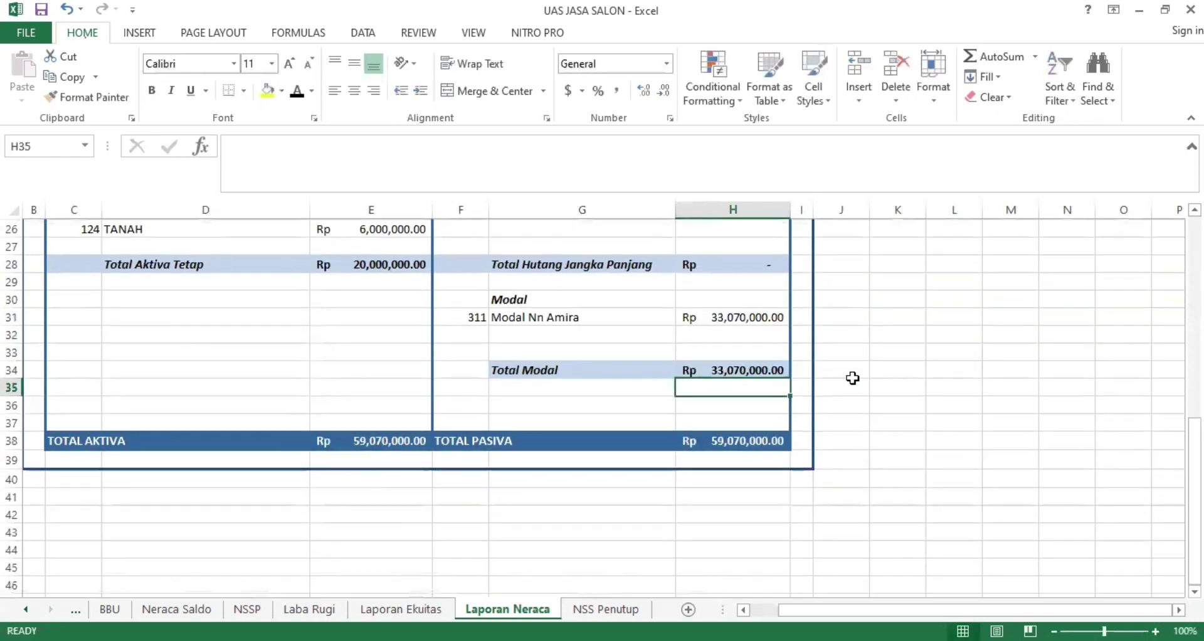
left_click(742, 407)
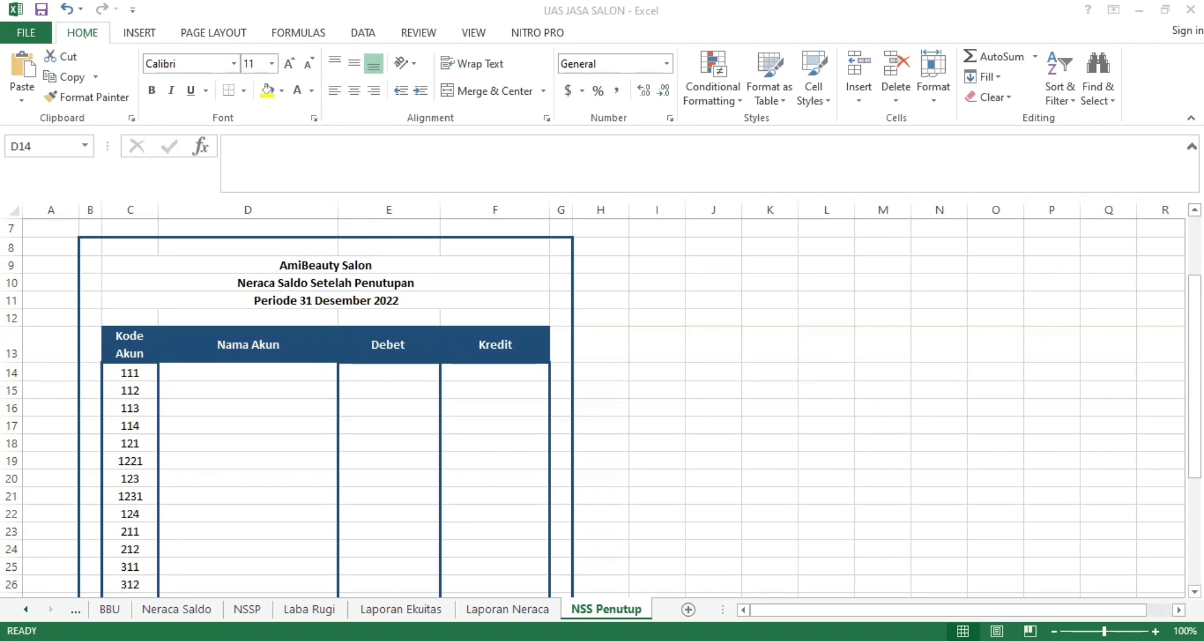
Enter =VLOOKUP(C14,'Daftar Akun'!$B$9:$C$30,2,0) in D14 of NSS Penutup and fill it down the Nama Akun column.
left_click(378, 153)
type("=VLOOKUP(C14,'Daftar Akun'!$B$9:$C$30,2,0)")
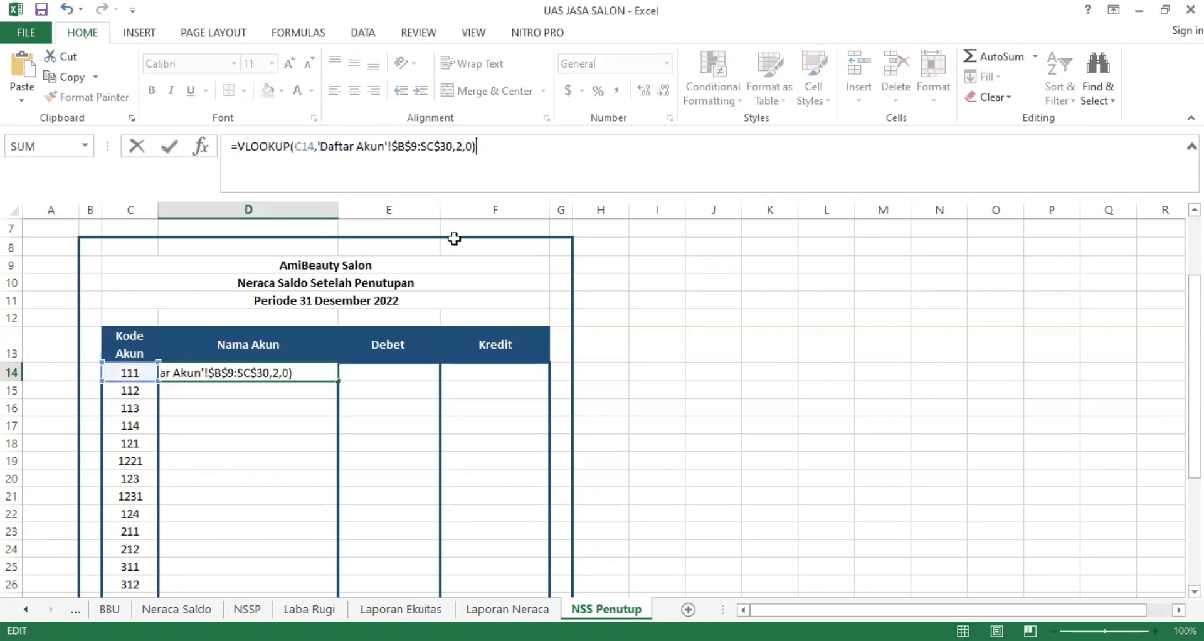
key("Return")
left_click(329, 375)
double_click(337, 380)
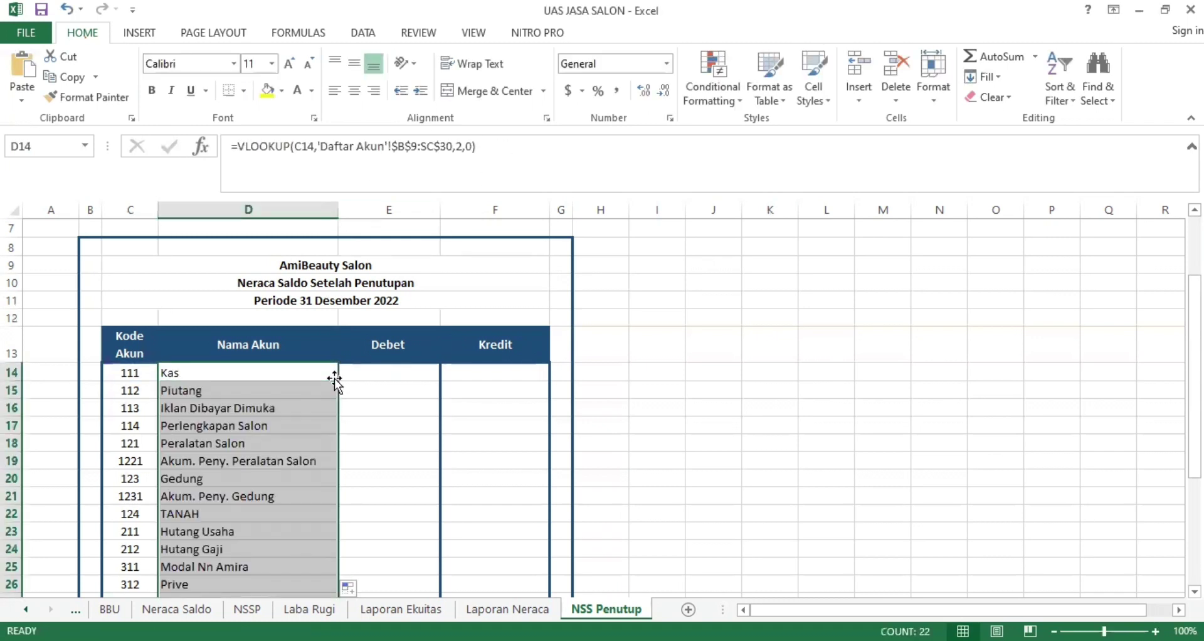
Enter =IF(OR(LEFT(C14,1)="1",LEFT(C14,1)="5",C14=3102),VLOOKUP(C14,'Neraca Awal'!B10:E30,3,0)+SUMIF('Jurnal Umum'!$F$11:$F$45,C14,'Jurnal Umum'!$H$11:$H$45)-SUMIF('Jurnal Umum'!$I$11:$I$45,C14,'Jurnal Umum'!$K$11:$K$45),0) in E14 and fill down Debet.
left_click(364, 378)
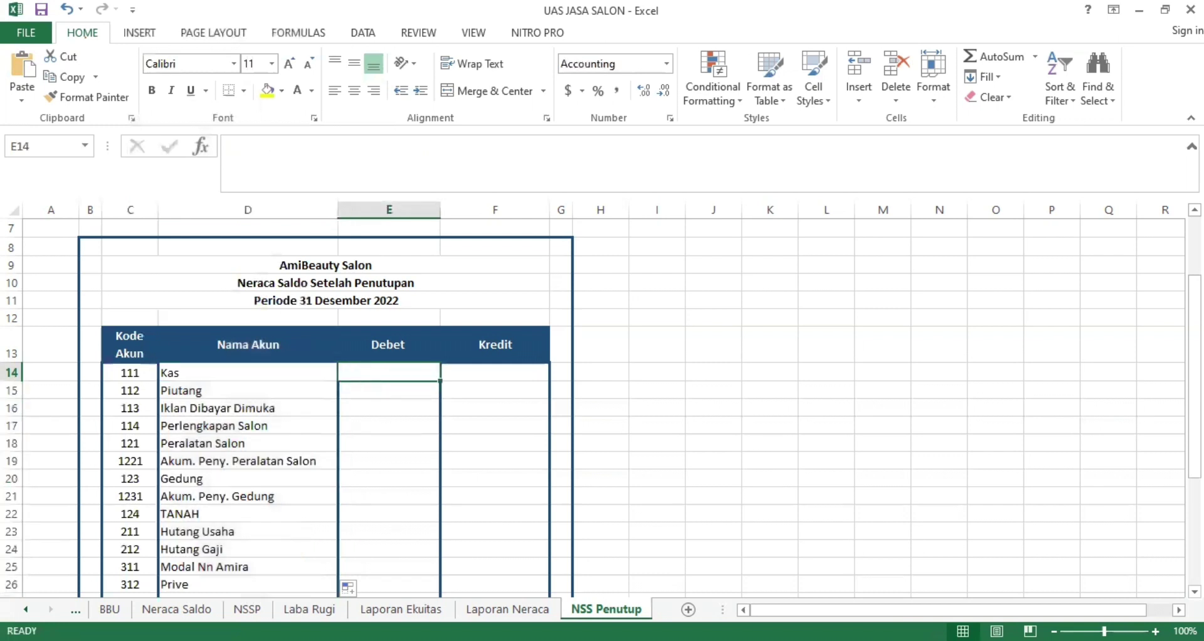
key("alt+Tab")
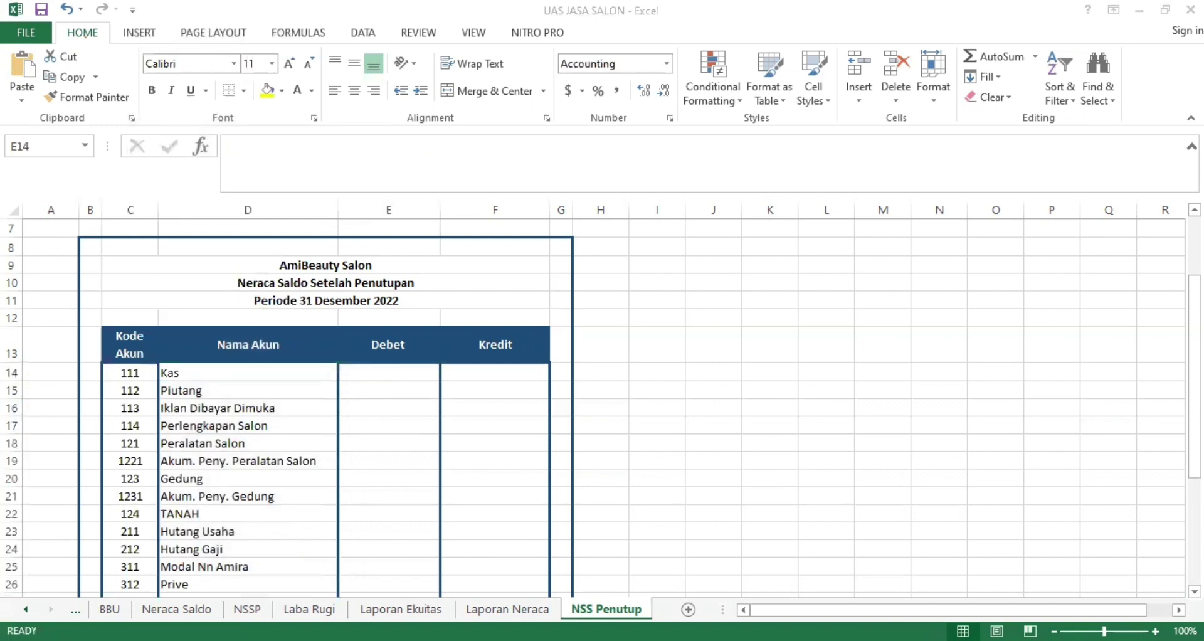
left_click(545, 173)
left_click(401, 162)
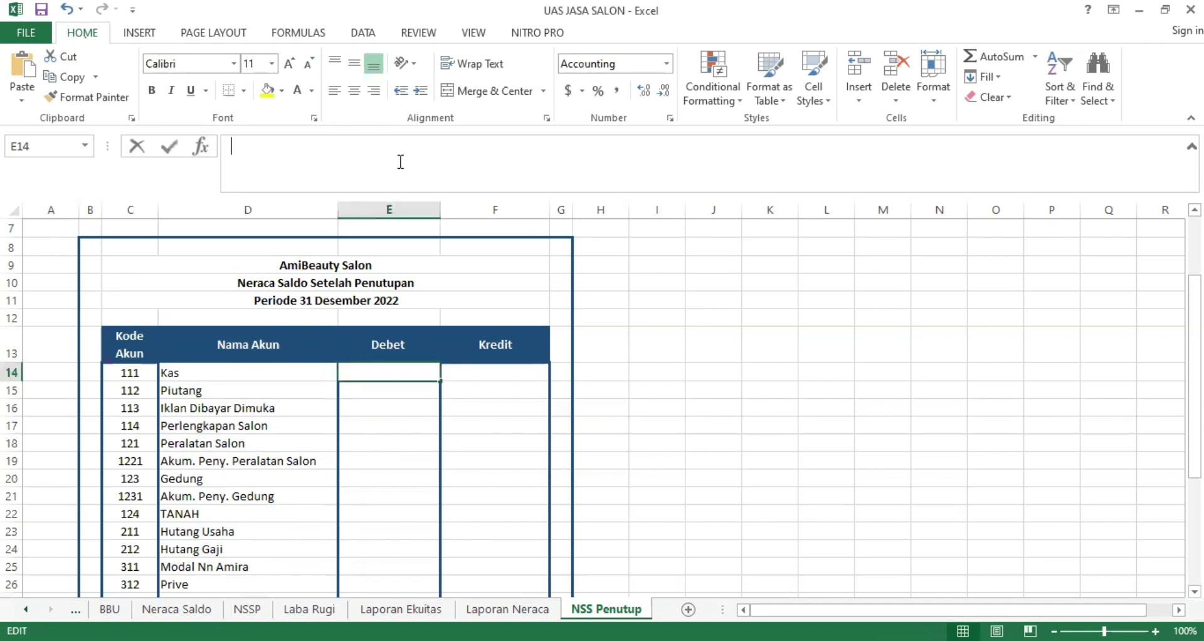
type("=IF(OR(LEFT(C14,1)=\"1\",LEFT(C14,1)=\"5\",C14=3102),VLOOKUP(C14,'Neraca Awal'!B10:E30,3,0)+SUMIF('Jurnal Umum'!$F$11:$F$45,C14,'Jurnal Umum'!$H$11:$H$45)-SUMIF('Jurnal Umum'!$I$11:$I$45,C14,'Jurnal Umum'!$K$11:$K$45),0)")
left_click_drag(535, 168, 234, 143)
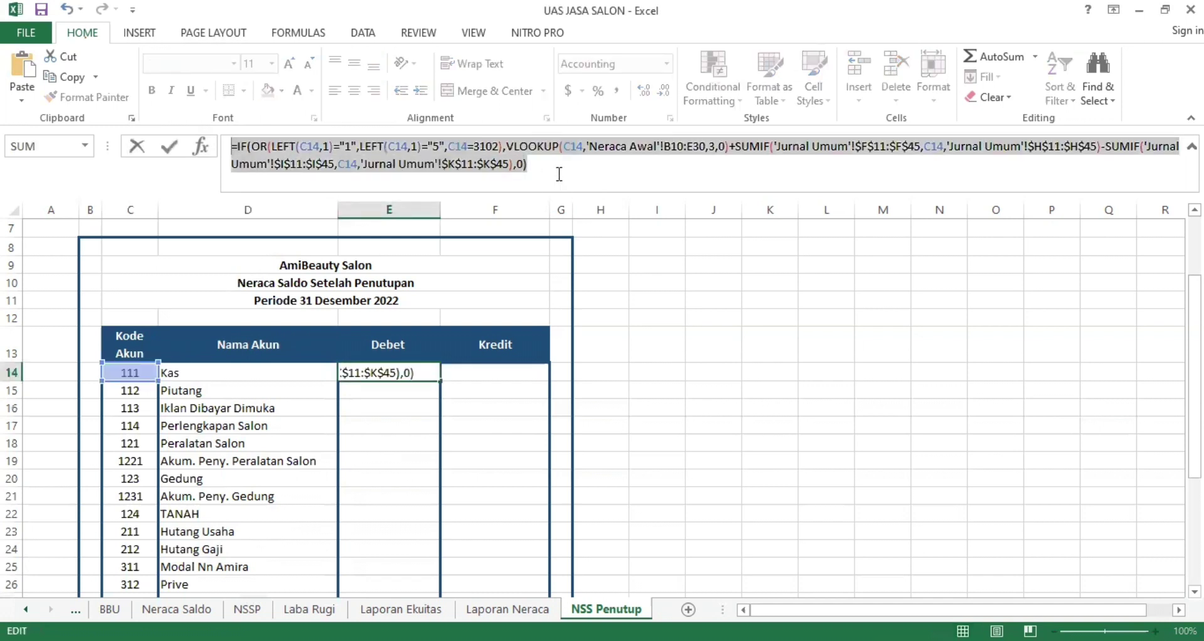
key("Return")
left_click(393, 372)
double_click(440, 381)
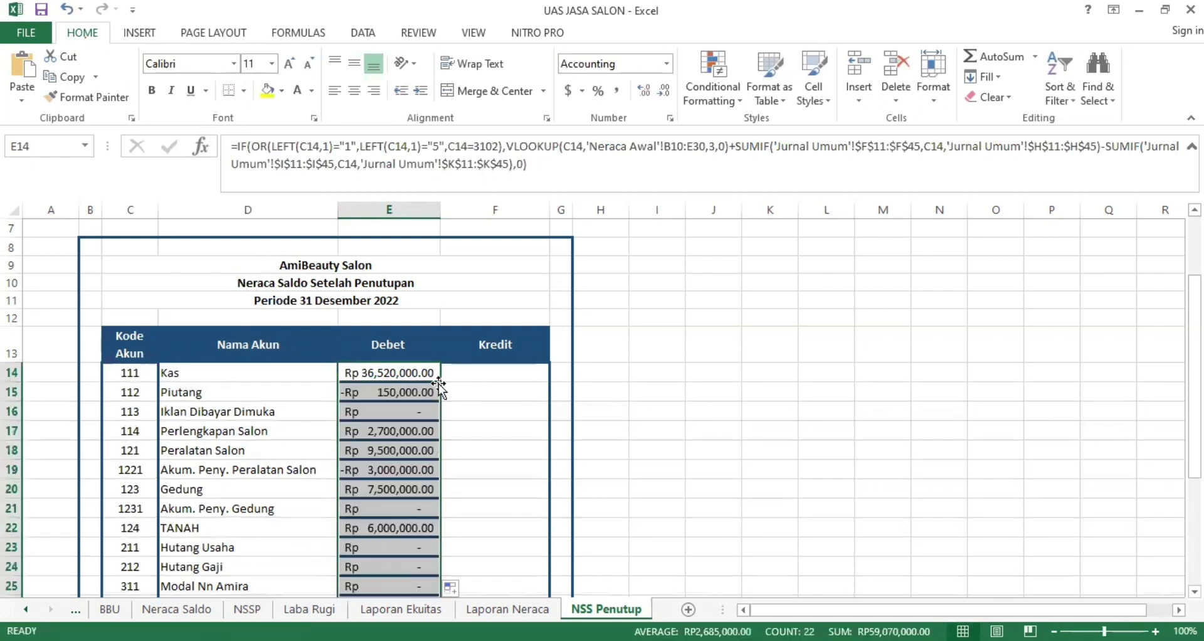
Enter =IF(E14=0,VLOOKUP(C14,'Neraca Awal'!B10:E30,4,0)+SUMIF('Jurnal Umum'!$I$11:$I$45,C14,'Jurnal Umum'!$K$11:$K$45)-SUMIF('Jurnal Umum'!$F$11:$F$45,C14,'Jurnal Umum'!$H$11:$H$45),0) in F14 and fill down Kredit.
left_click(492, 374)
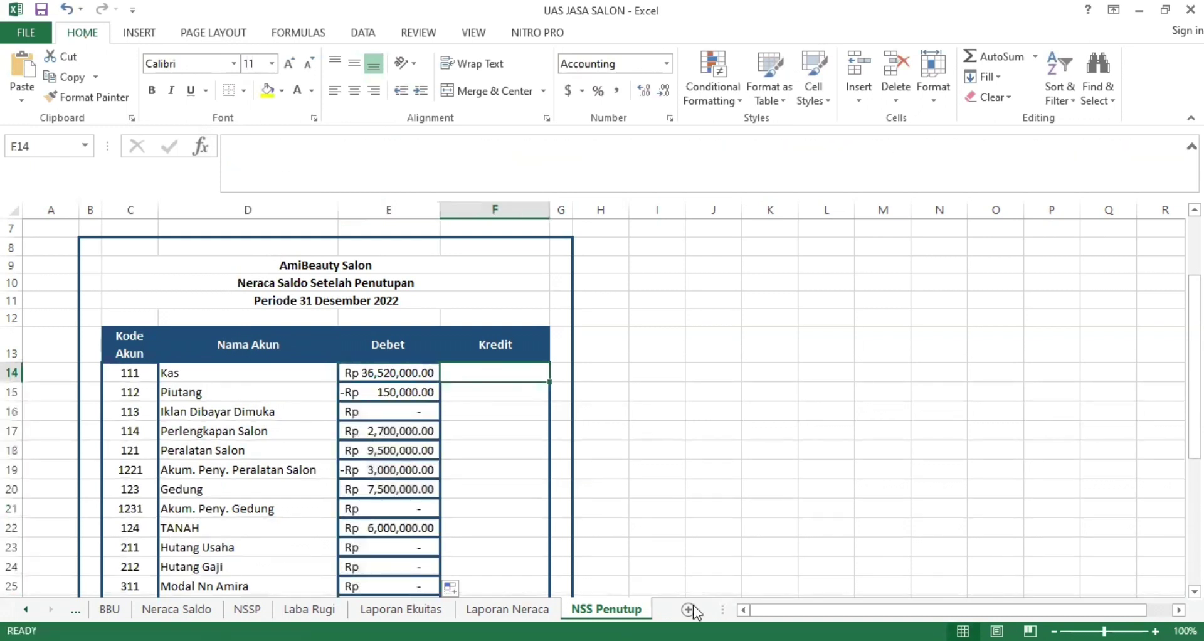
key("alt+Tab")
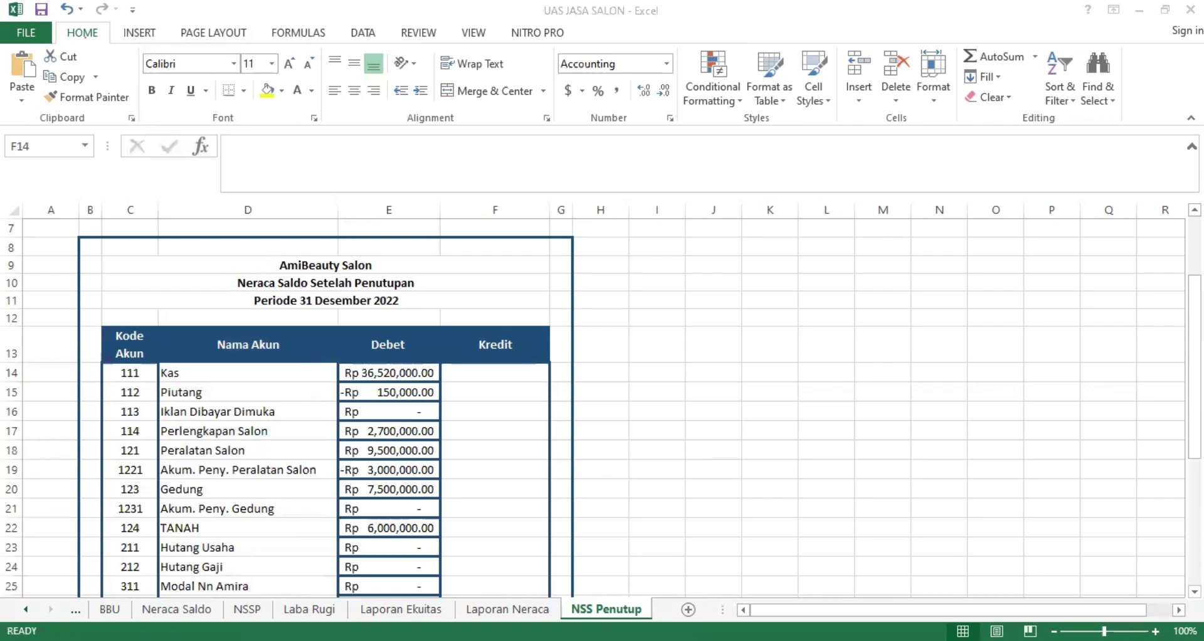
left_click(425, 146)
type("=IF(E14=0,VLOOKUP(C14,'Neraca Awal'!B10:E30,4,0)+SUMIF('Jurnal Umum'!$I$11:$I$45,C14,'Jurnal Umum'!$K$11:$K$45)-SUMIF('Jurnal Umum'!$F$11:$F$45,C14, 'Jurnal Umum'!$H$11:$H$45),0)")
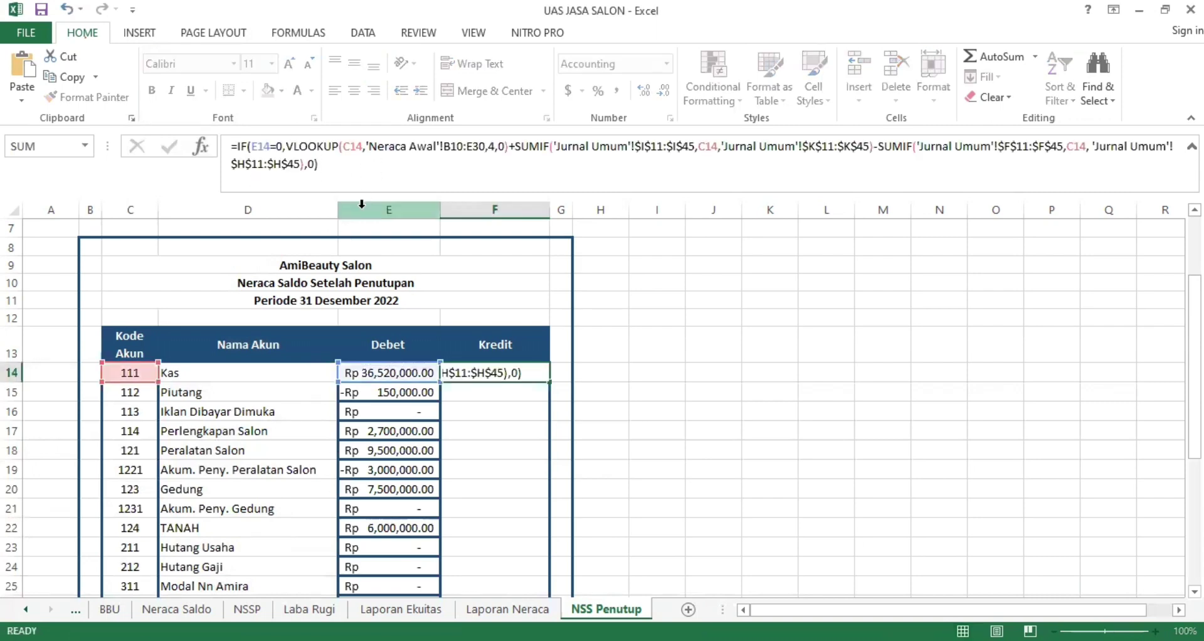
key("Return")
left_click(506, 373)
double_click(550, 381)
left_click(696, 398)
Review the Debet and Kredit total formulas in E36 and F36 and the Cek Saldo balance check.
scroll(696, 398, "down", 5)
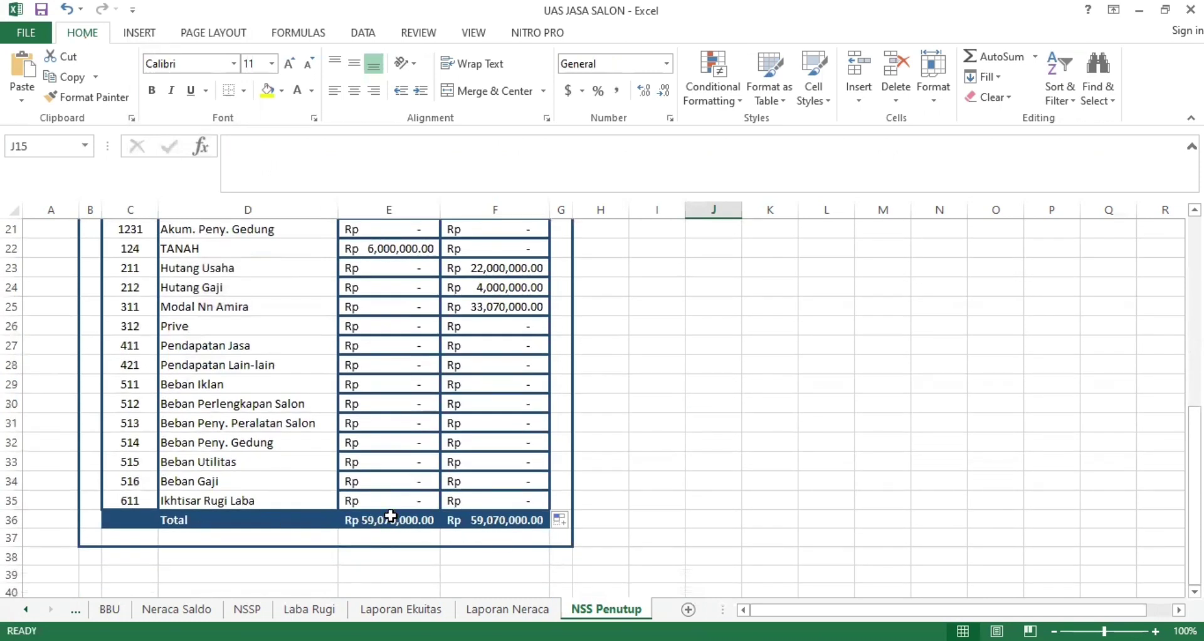
left_click(390, 515)
double_click(390, 516)
scroll(656, 304, "up", 5)
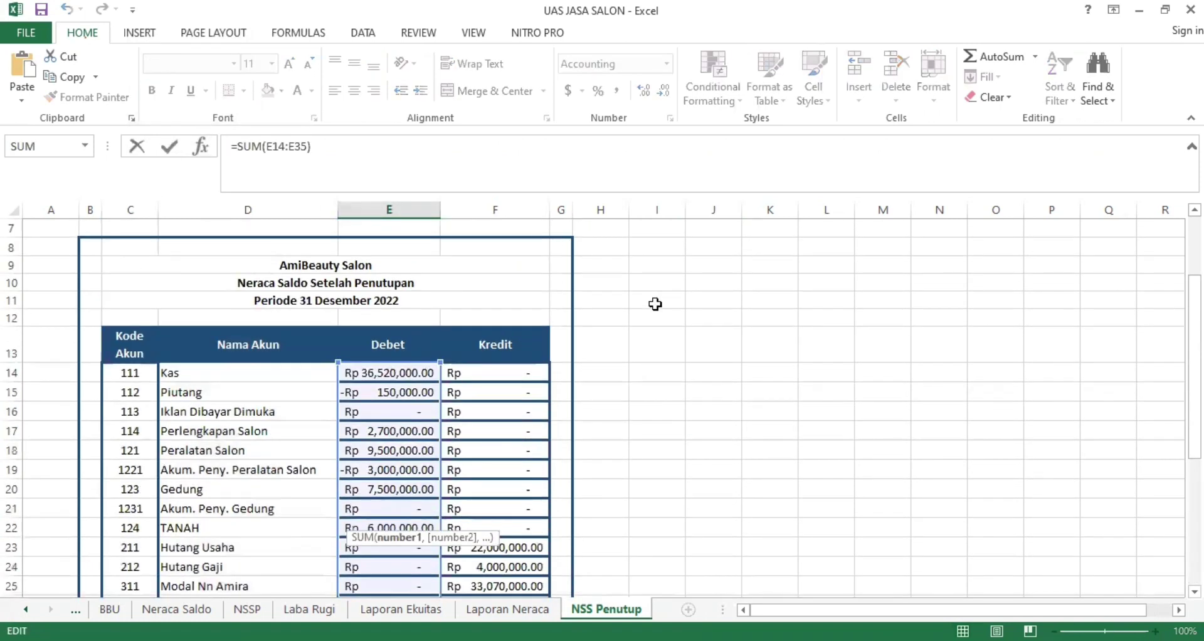
key("Return")
scroll(656, 304, "down", 4)
left_click(480, 554)
scroll(664, 328, "up", 6)
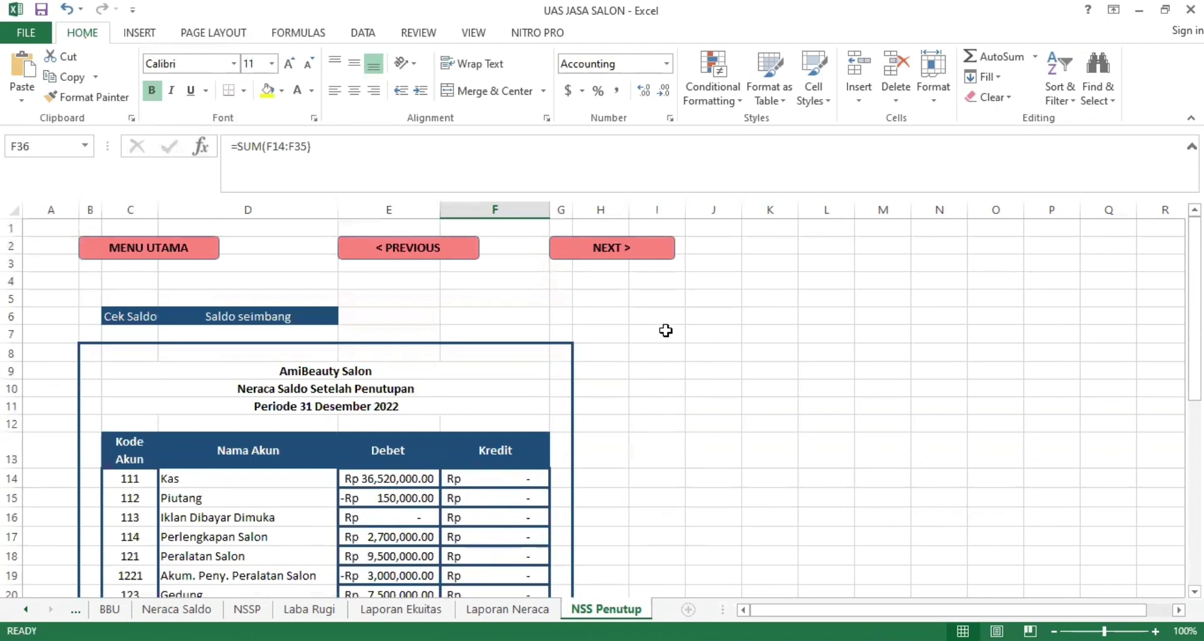
scroll(195, 309, "down", 1)
left_click_drag(631, 248, 638, 293)
left_click(597, 369)
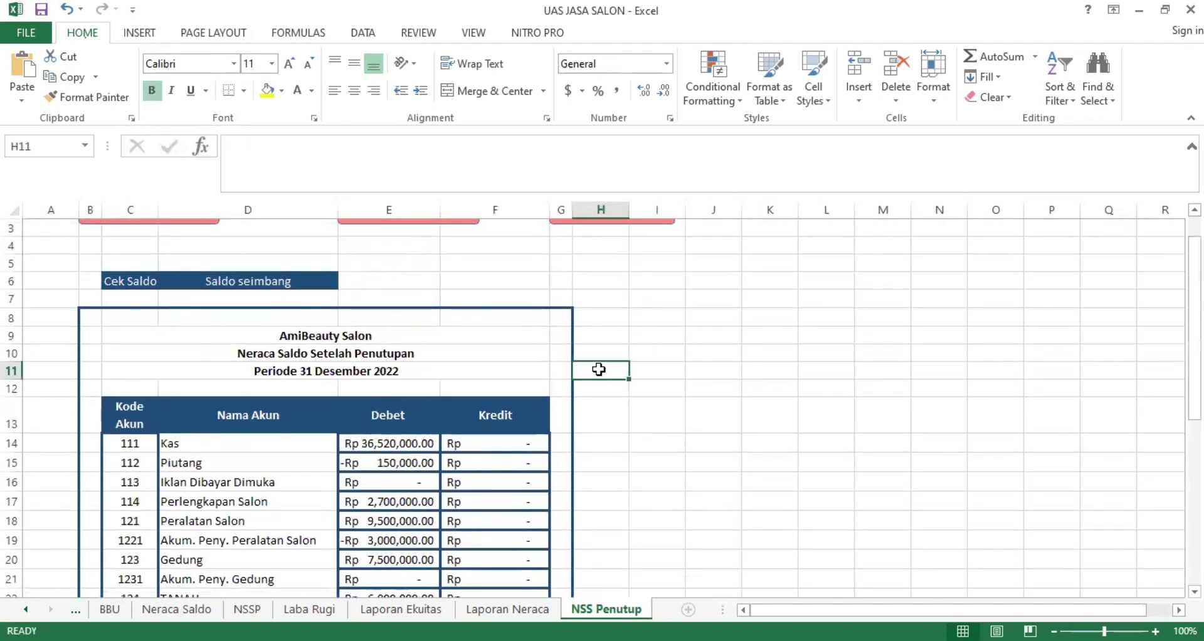
scroll(599, 370, "up", 1)
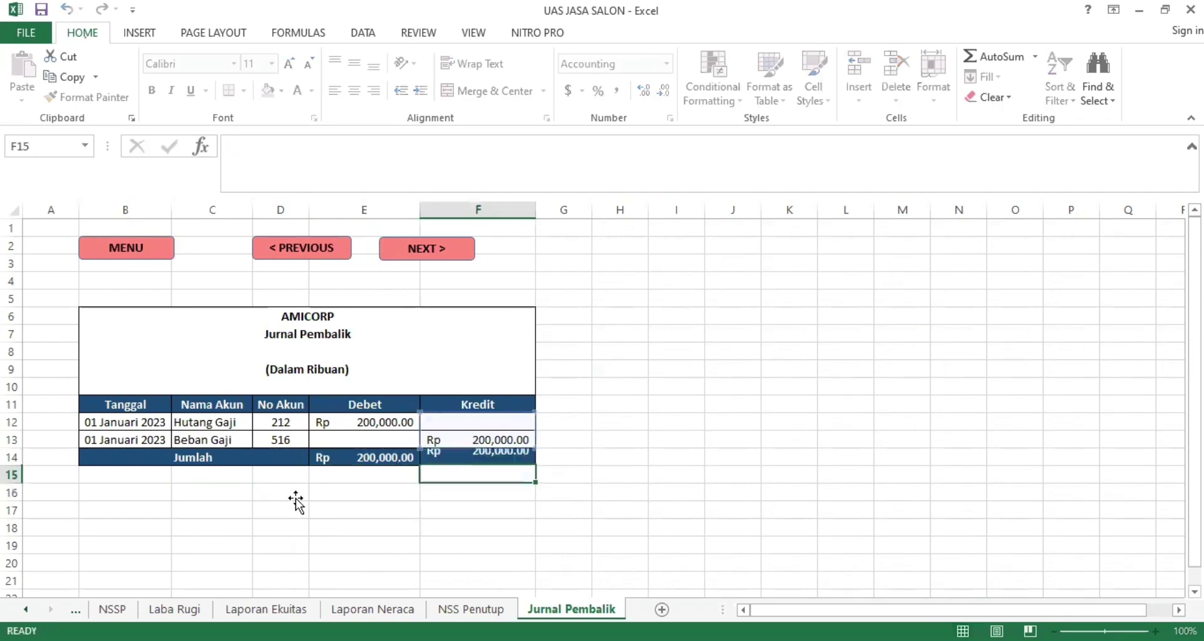
left_click(750, 372)
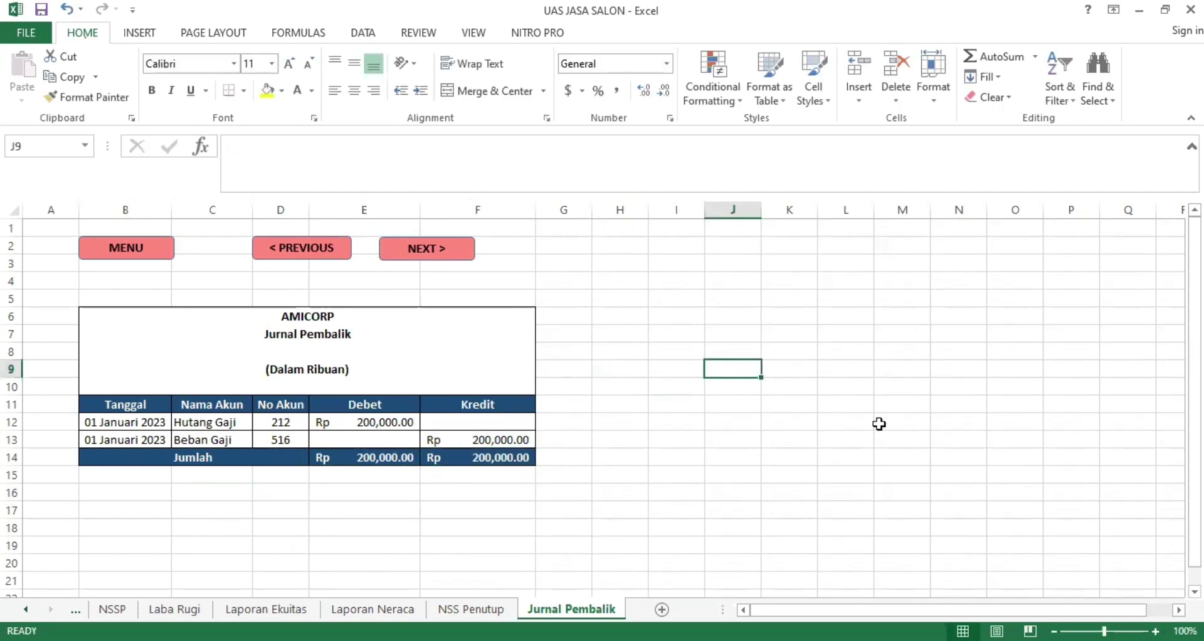
Go back to the first sheets of the workbook and look over the account list in Daftar Akun.
left_click(732, 562)
left_click(25, 609)
left_click(191, 610)
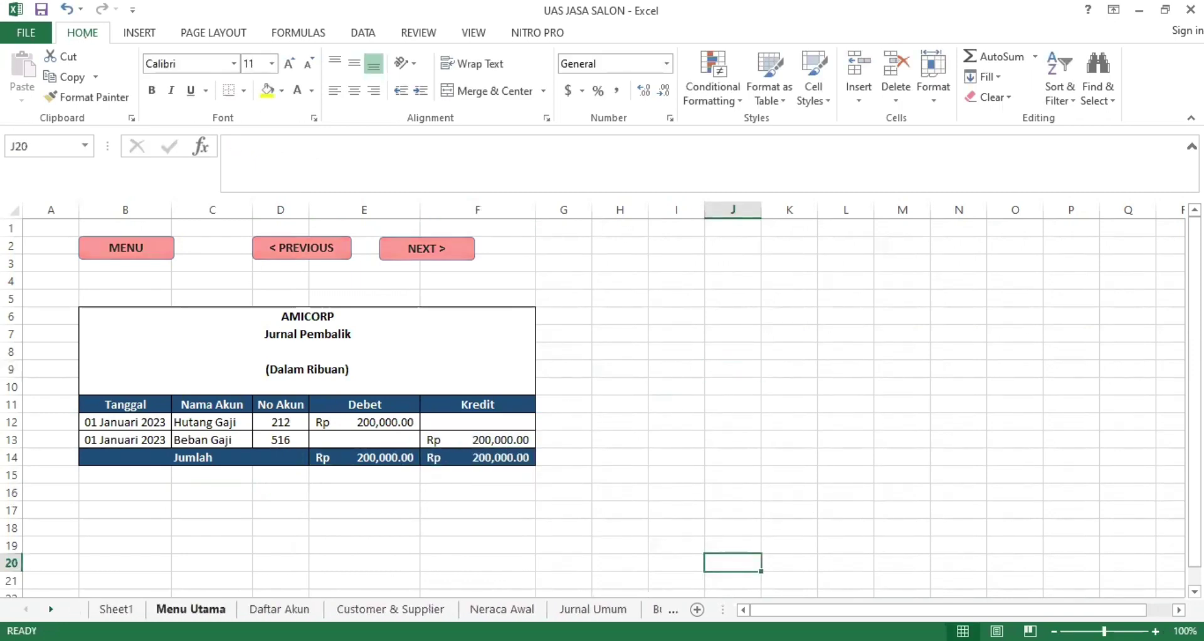
left_click(280, 610)
scroll(481, 274, "down", 1)
scroll(480, 274, "up", 1)
Review the customer and supplier lists in Customer & Supplier and the opening balances in Neraca Awal.
left_click(392, 251)
scroll(355, 364, "down", 3)
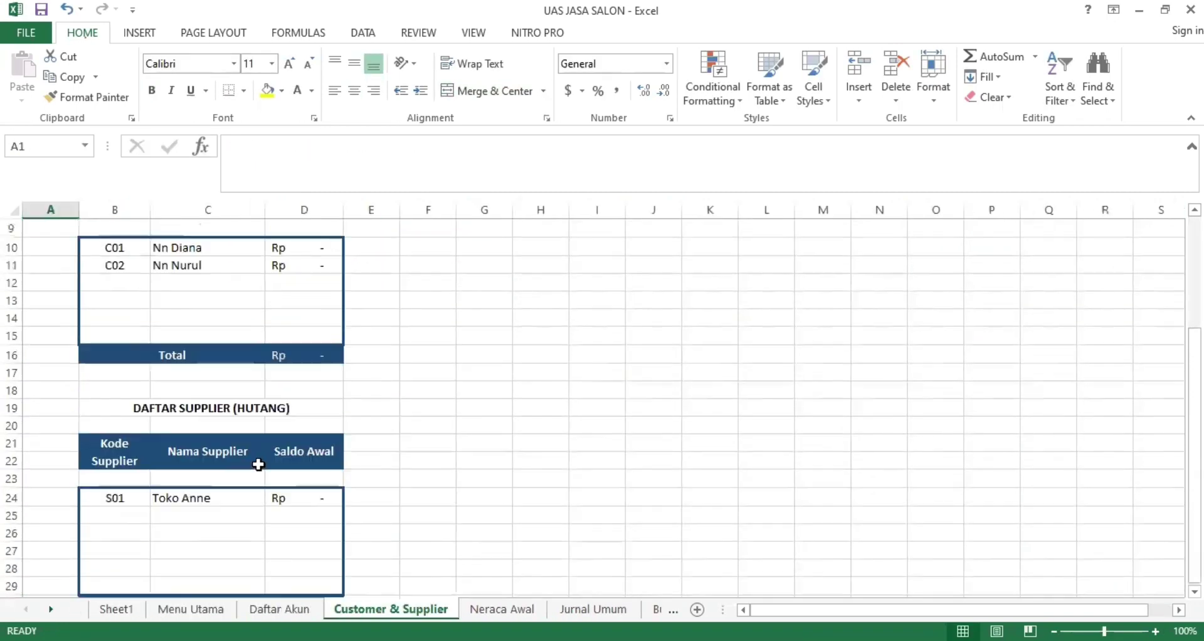
scroll(258, 462, "up", 3)
left_click(466, 252)
scroll(465, 249, "down", 3)
scroll(465, 250, "up", 3)
Look through the Jurnal Umum transactions and the Buku Besar ledger from beginning to end.
left_click(592, 610)
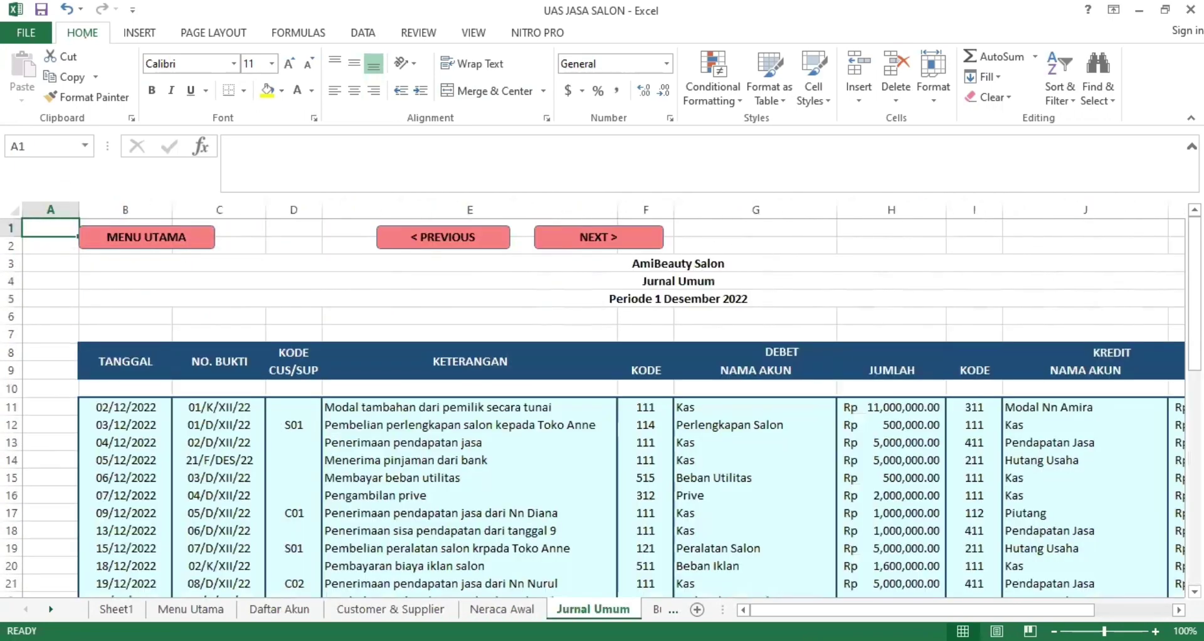
scroll(602, 408, "down", 11)
scroll(656, 288, "up", 11)
left_click(430, 236)
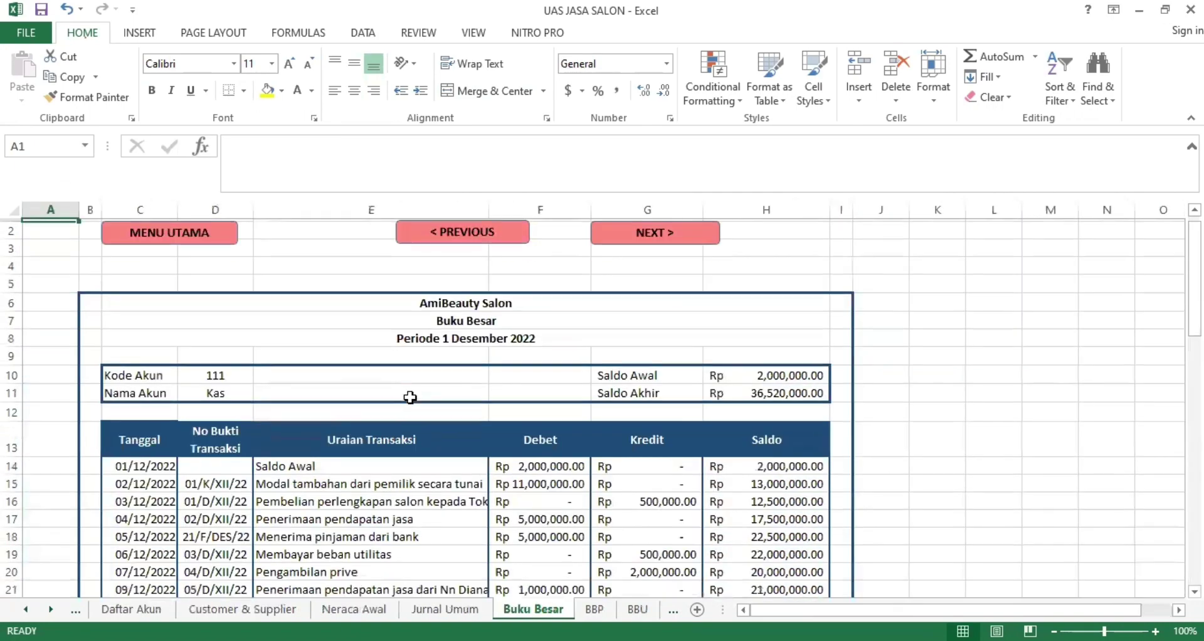
scroll(460, 337, "down", 6)
scroll(460, 337, "down", 4)
scroll(460, 338, "up", 10)
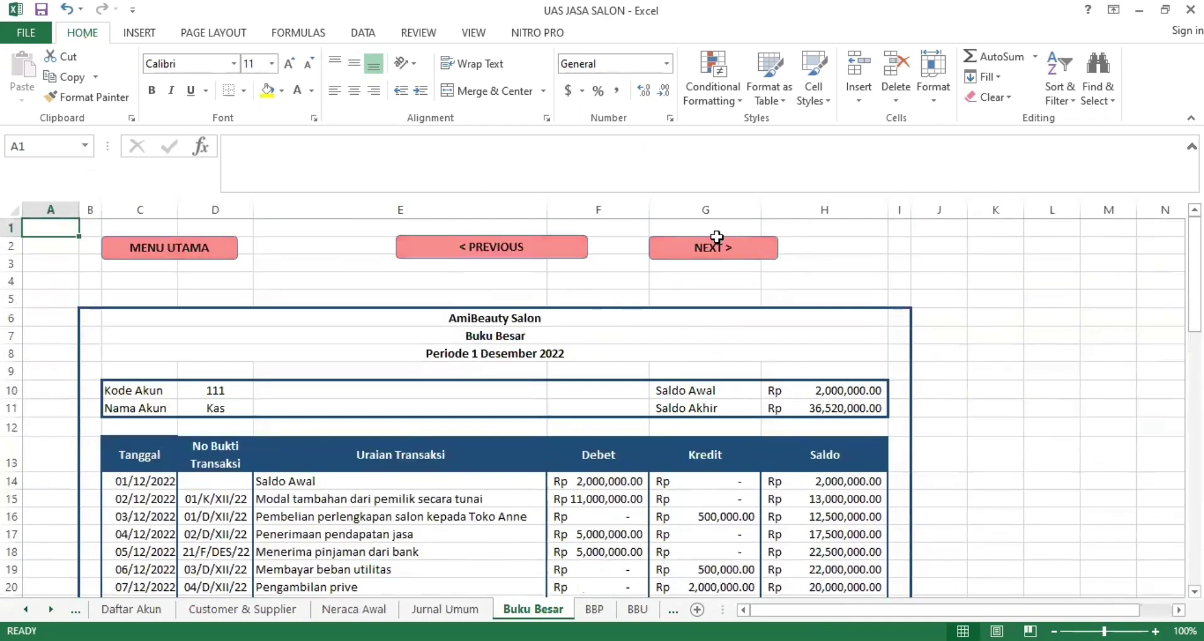
Examine the entries in the BBP and BBU subsidiary ledger sheets.
left_click(712, 242)
scroll(527, 358, "down", 10)
scroll(526, 358, "up", 12)
left_click(597, 253)
scroll(546, 375, "down", 11)
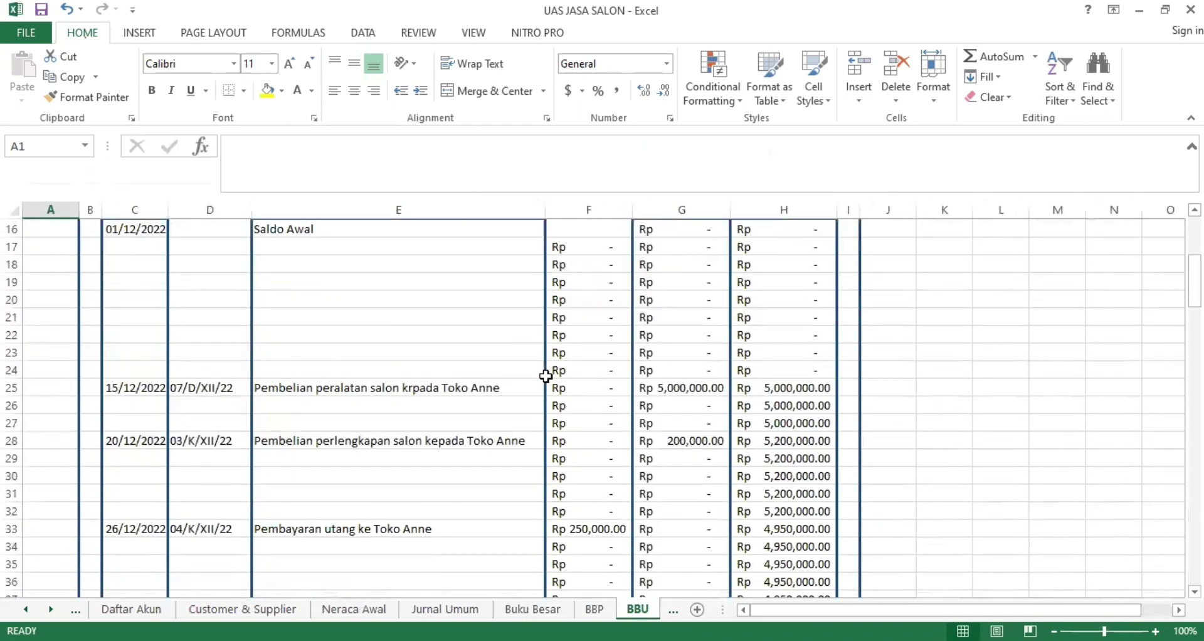
scroll(546, 375, "up", 11)
Review the accounts and balances in the Neraca Saldo trial balance.
left_click(747, 255)
left_click(750, 257)
scroll(646, 368, "down", 5)
scroll(646, 368, "up", 5)
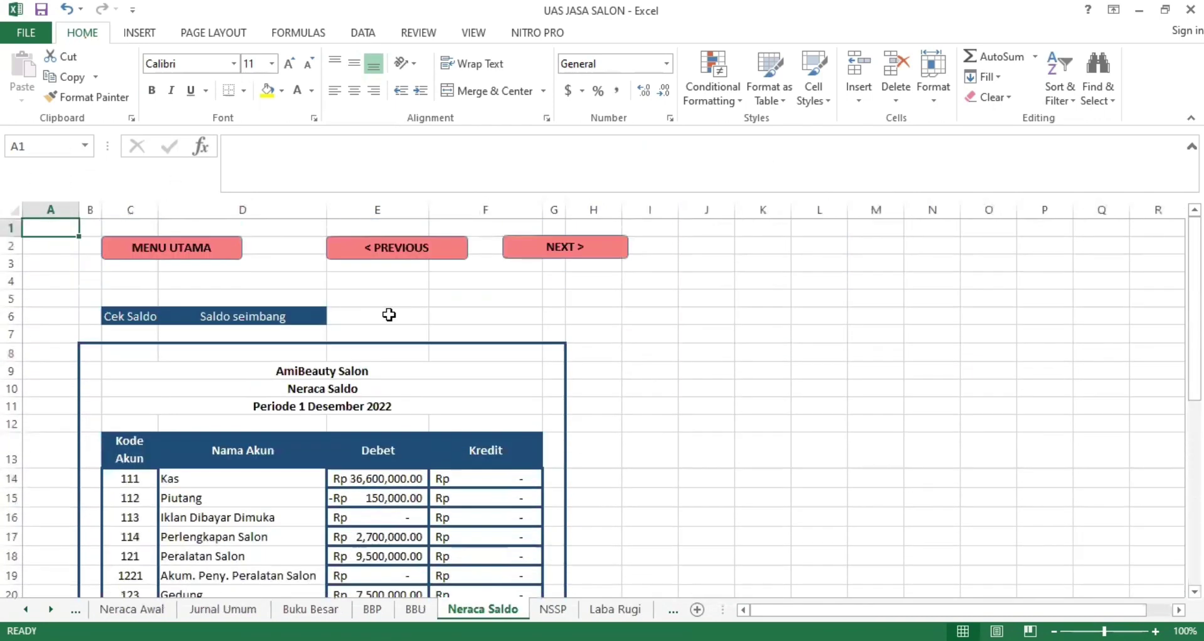
Review the adjusted trial balance in NSSP and inspect its Cek Saldo formula in D6.
left_click(605, 251)
scroll(606, 352, "down", 3)
scroll(606, 352, "up", 3)
left_click(301, 317)
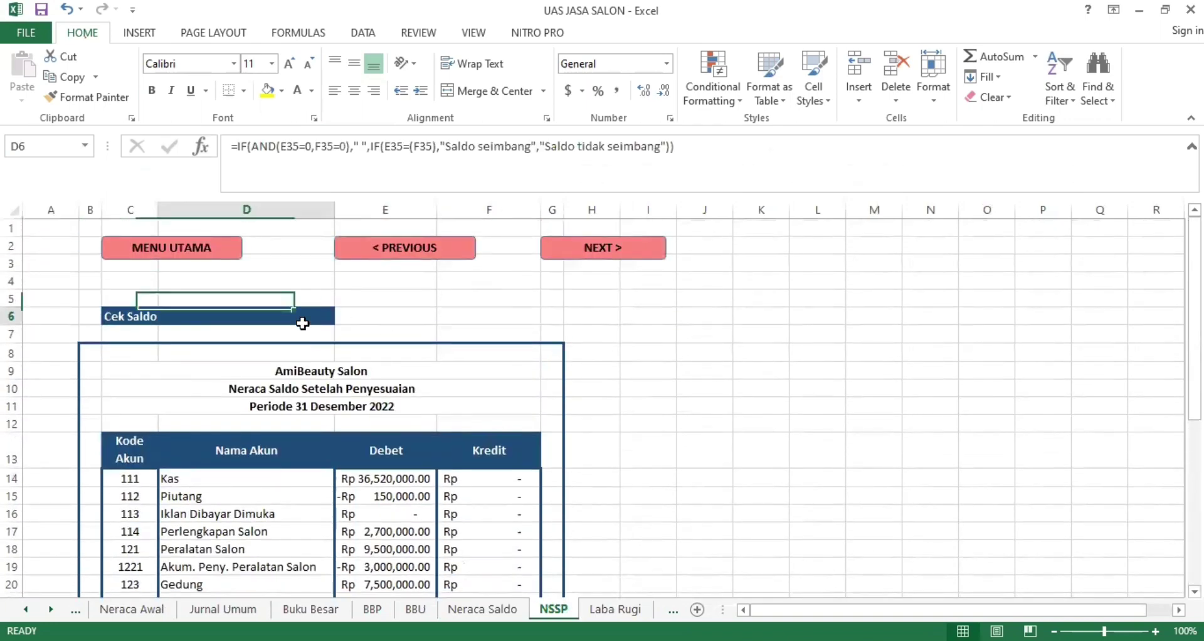
left_click(368, 313)
scroll(407, 324, "down", 5)
scroll(407, 324, "up", 5)
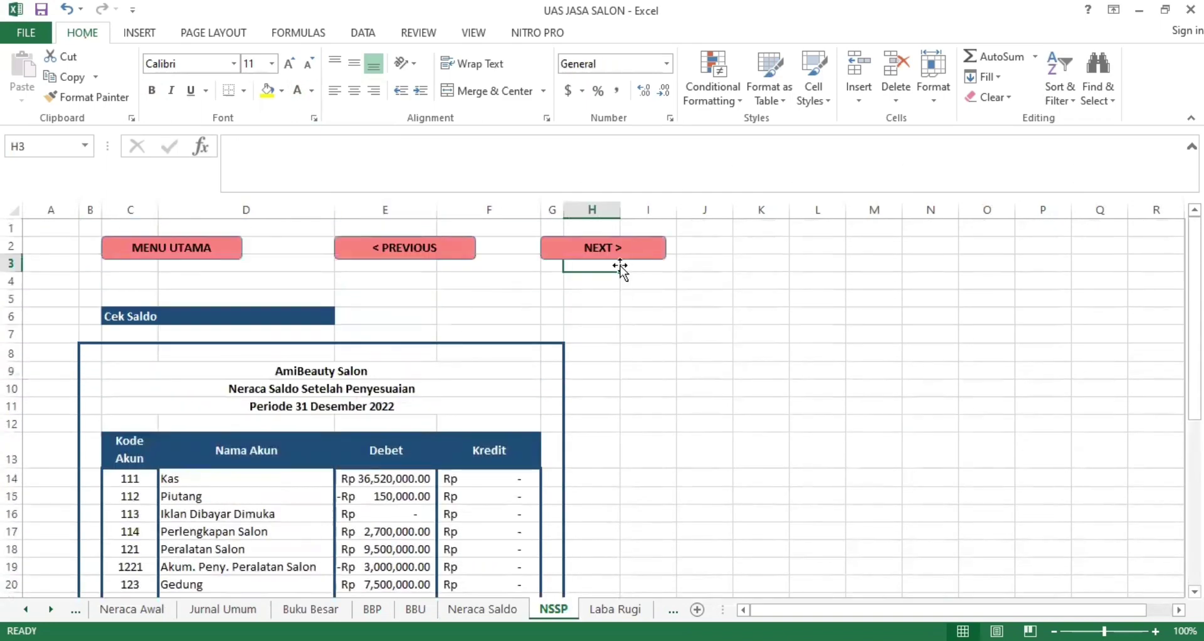
Look over the income statement in Laba Rugi and the equity statement in Laporan Ekuitas.
left_click(613, 251)
scroll(377, 389, "down", 5)
scroll(422, 362, "up", 5)
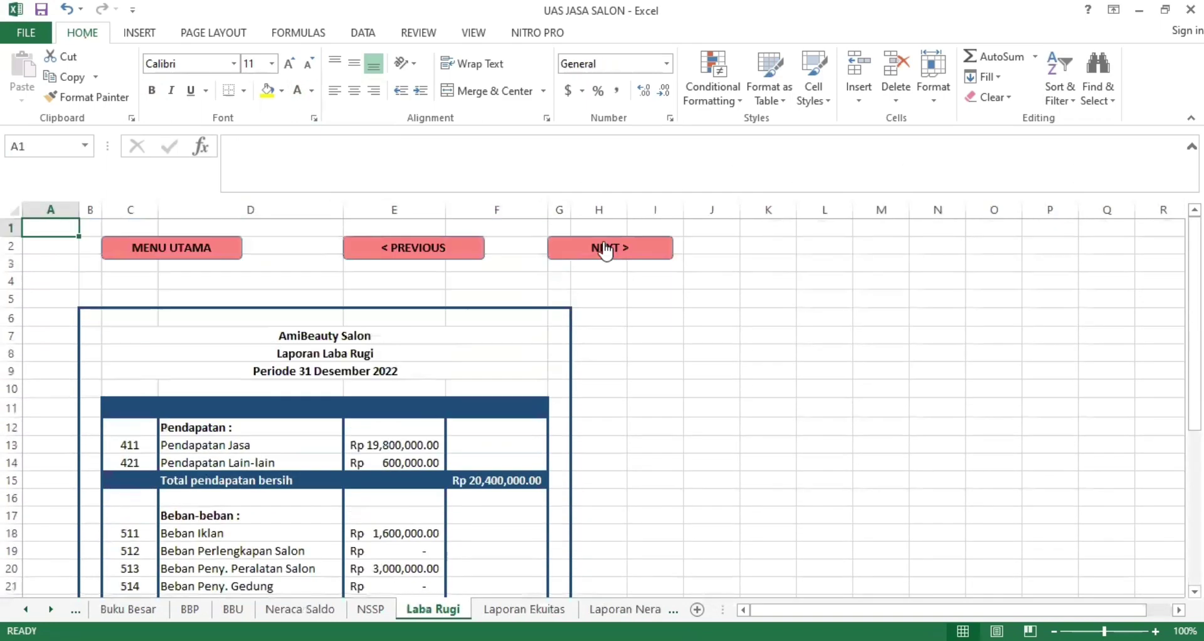
left_click(608, 247)
scroll(398, 527, "down", 2)
scroll(629, 341, "up", 2)
Review the Laporan Neraca balance sheet and the NSS Penutup trial balance, ending on the Jurnal Pembalik sheet.
left_click(607, 247)
scroll(457, 358, "down", 5)
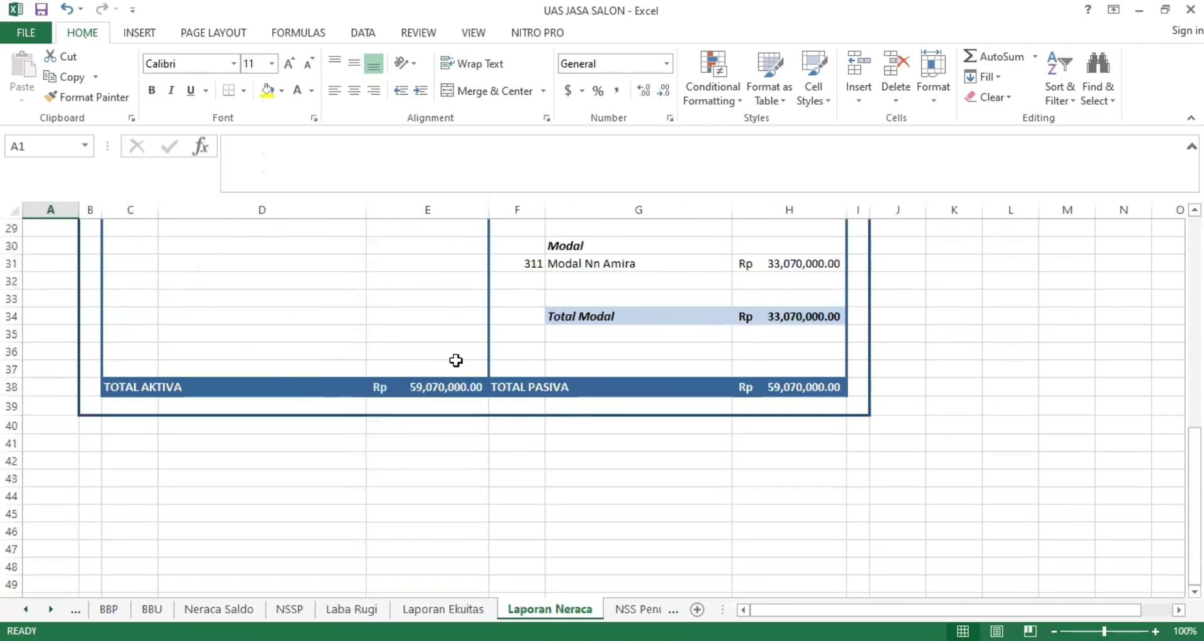
scroll(457, 358, "up", 5)
left_click(599, 251)
scroll(506, 338, "down", 5)
scroll(322, 516, "up", 5)
left_click(612, 248)
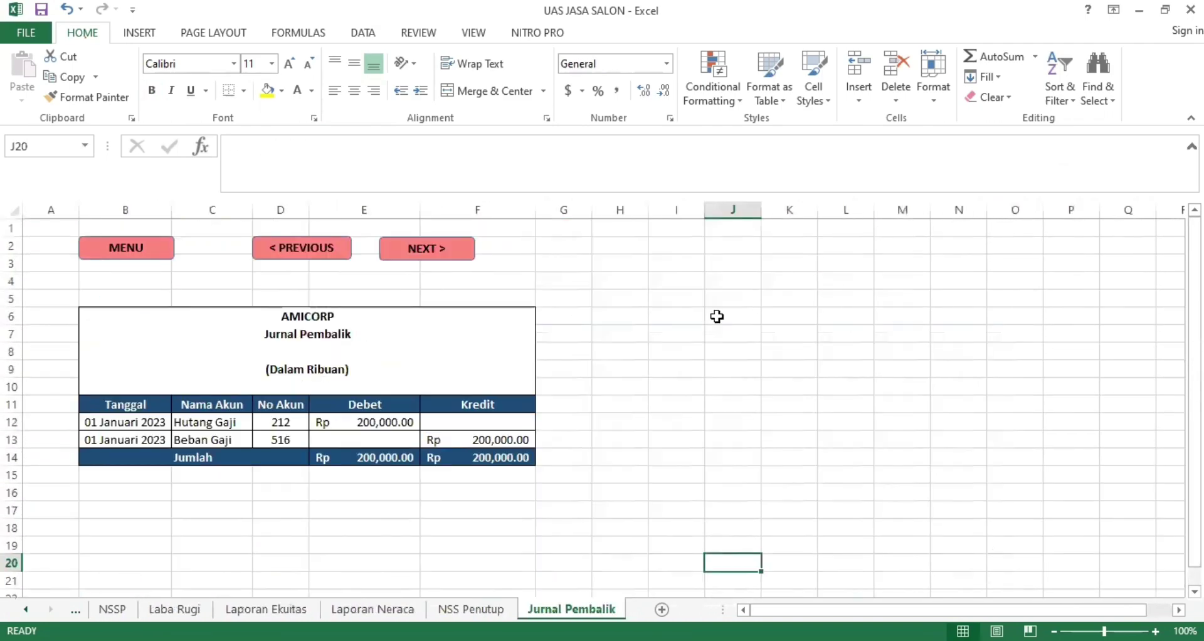